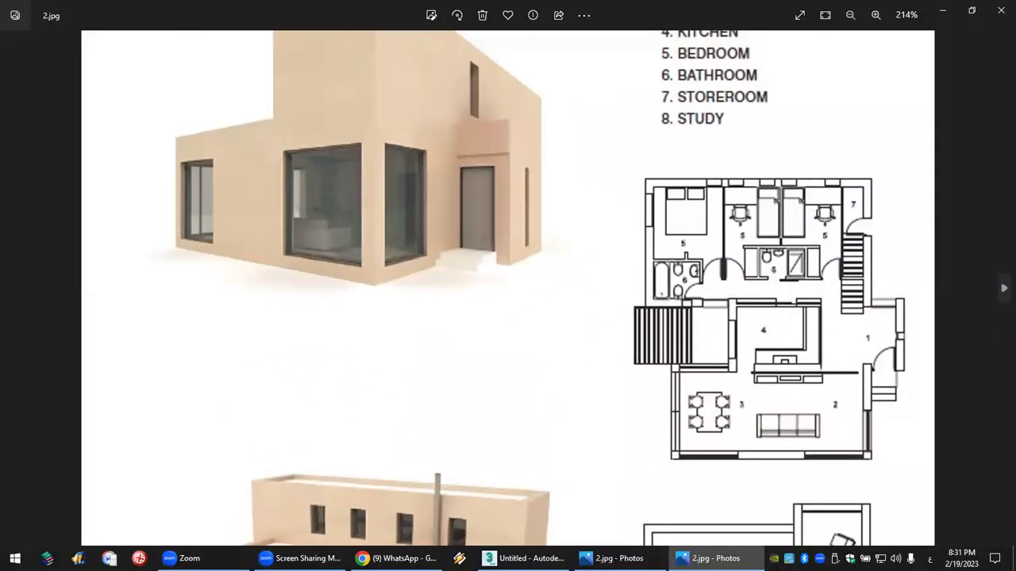
# Switch to 3ds Max, start the Box tool and enable 3D snapping to grid points and vertices, with pivot snapping off.
pyautogui.click(523, 557)
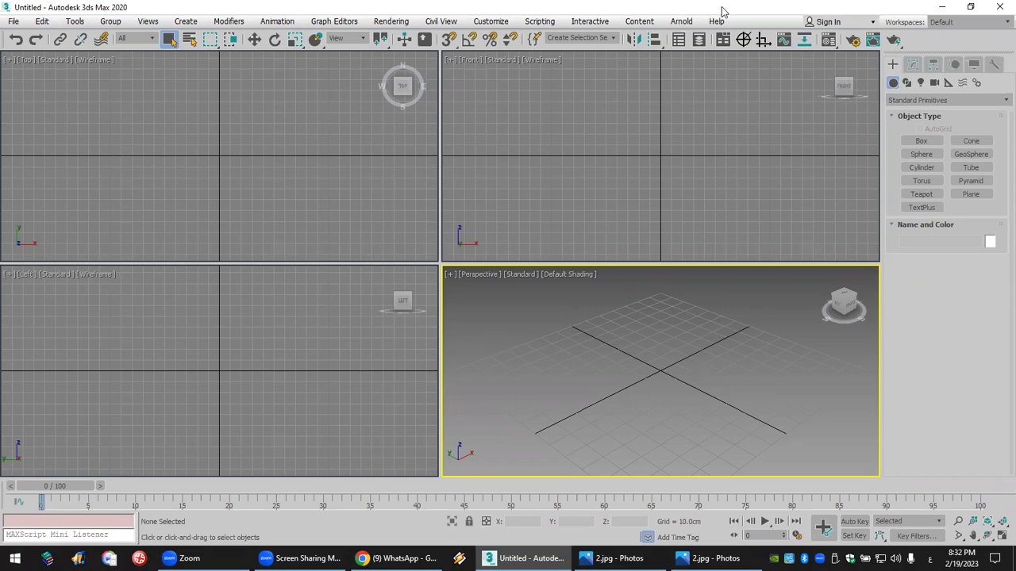
pyautogui.click(920, 141)
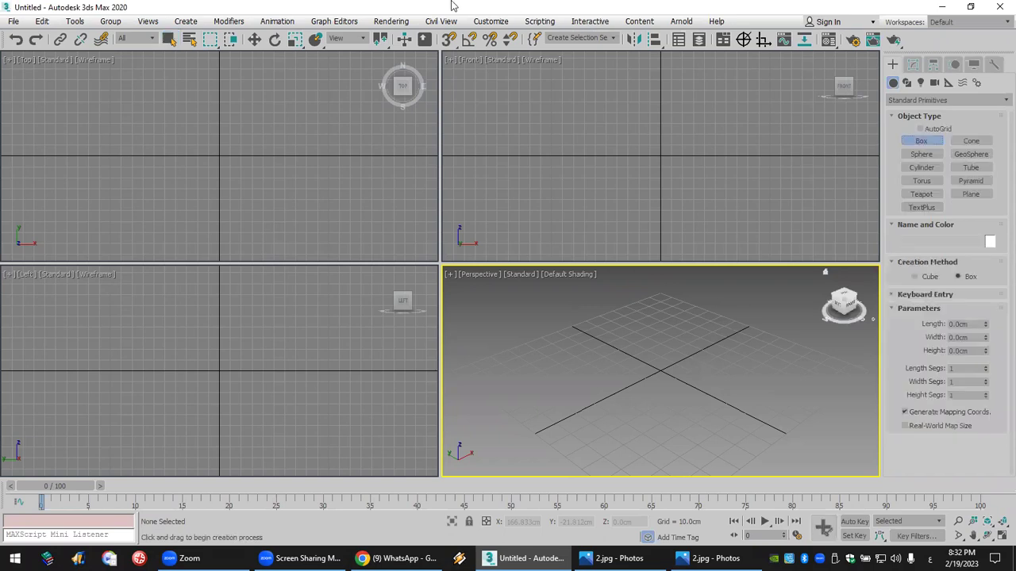
pyautogui.rightClick(448, 39)
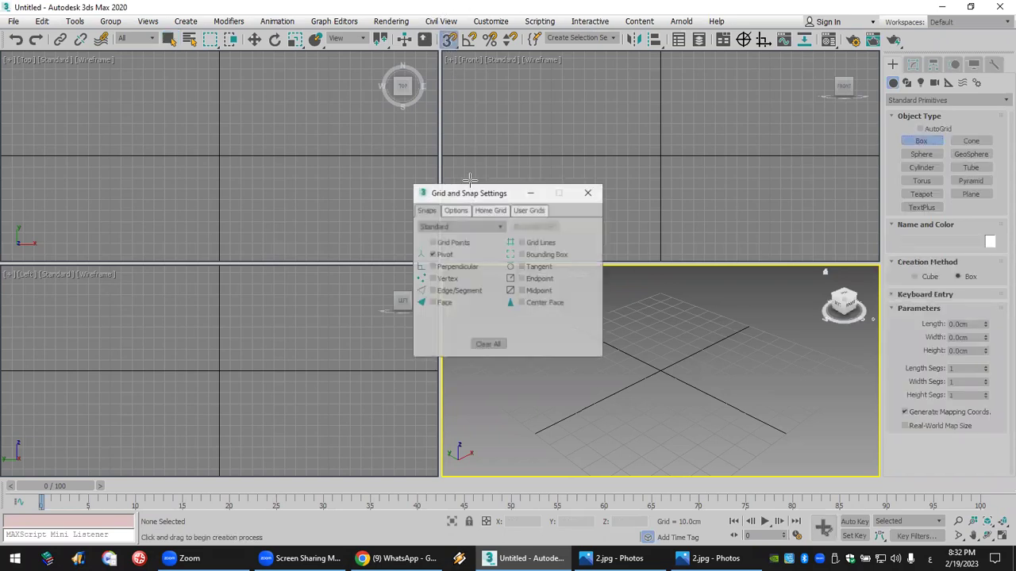
pyautogui.click(439, 242)
pyautogui.click(441, 254)
pyautogui.click(445, 278)
pyautogui.click(588, 192)
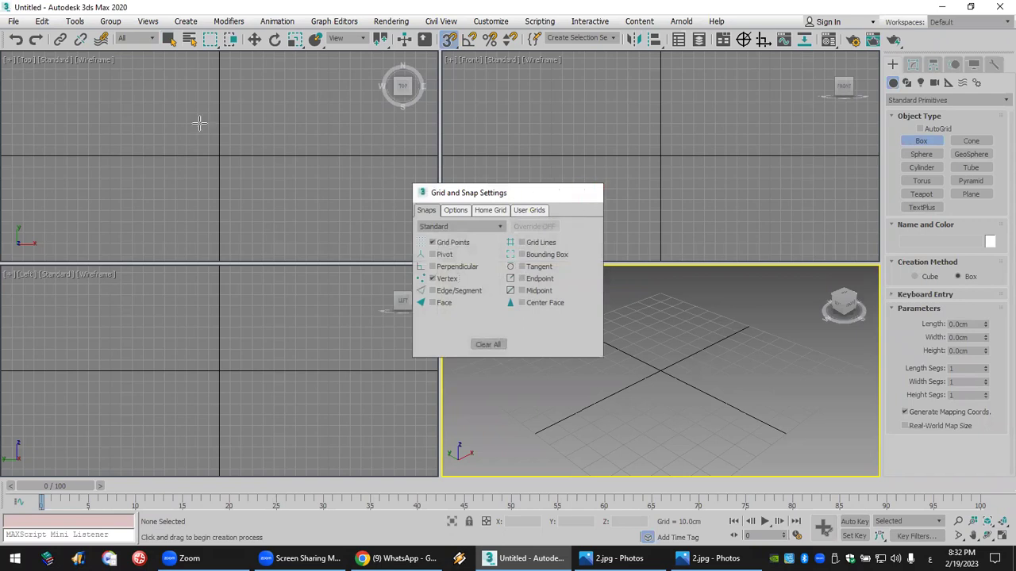
# Draw two perpendicular 10 cm thick wall boxes meeting at a corner in the Top view, the second 110 cm long and 80 cm high.
pyautogui.moveTo(121, 111); pyautogui.dragTo(306, 123)
pyautogui.click(240, 90)
pyautogui.moveTo(123, 110); pyautogui.dragTo(126, 232)
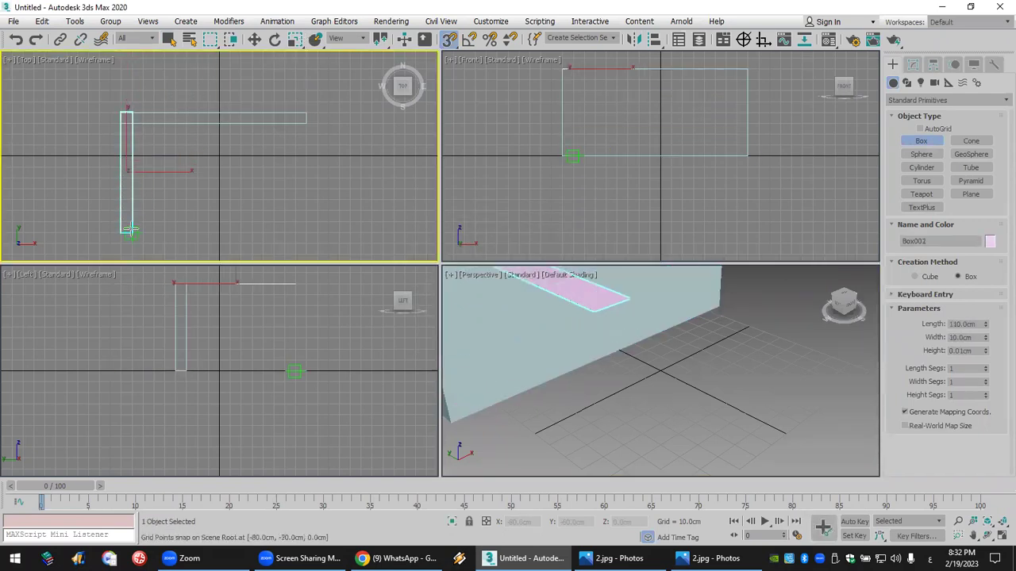
pyautogui.click(130, 199)
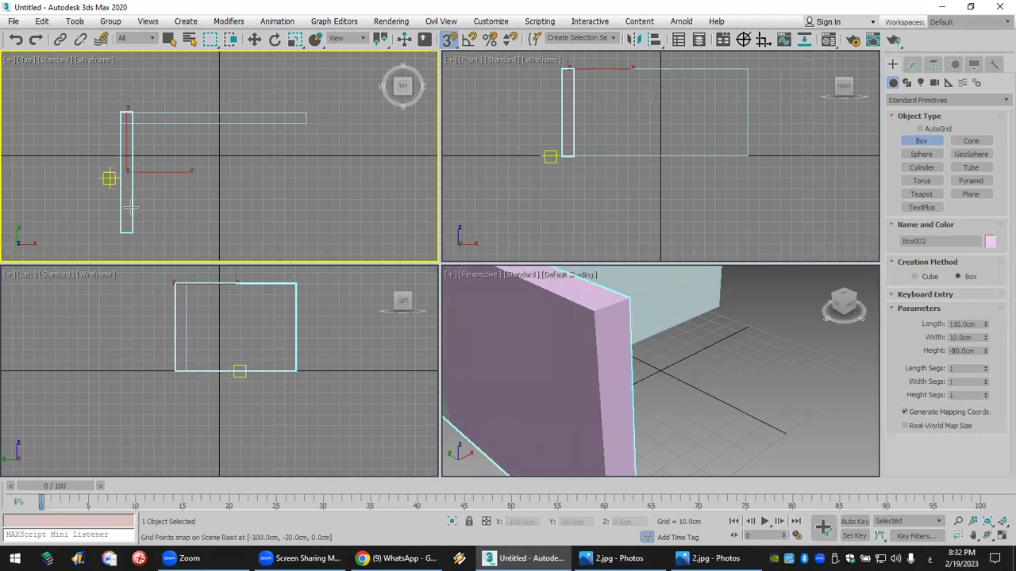
# Turn snapping off and draw a box through the long wall from the Front view, about 50 cm high, 40 cm wide and 55 cm deep.
pyautogui.moveTo(601, 202); pyautogui.dragTo(570, 247, button='middle')
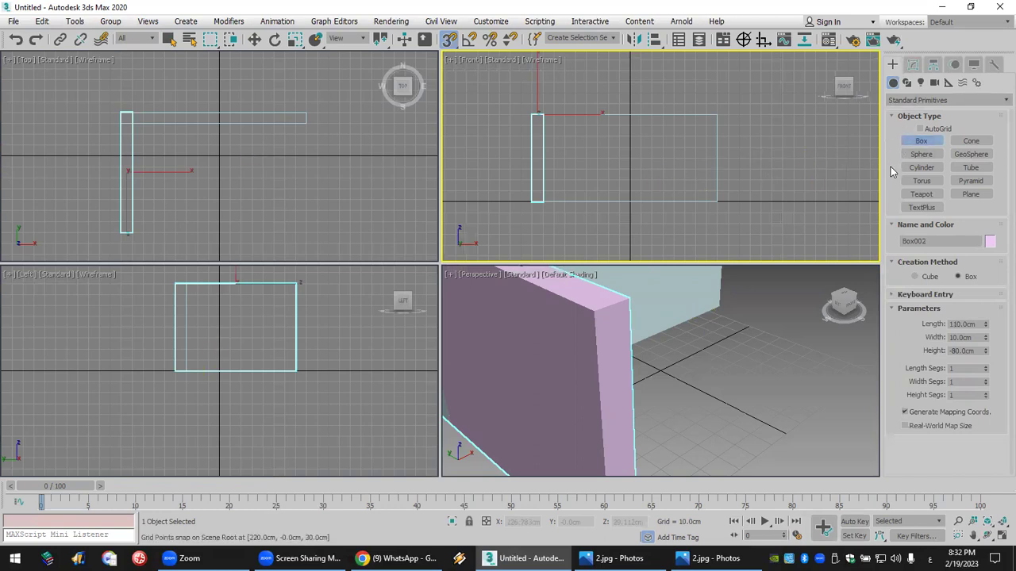
pyautogui.press('s')
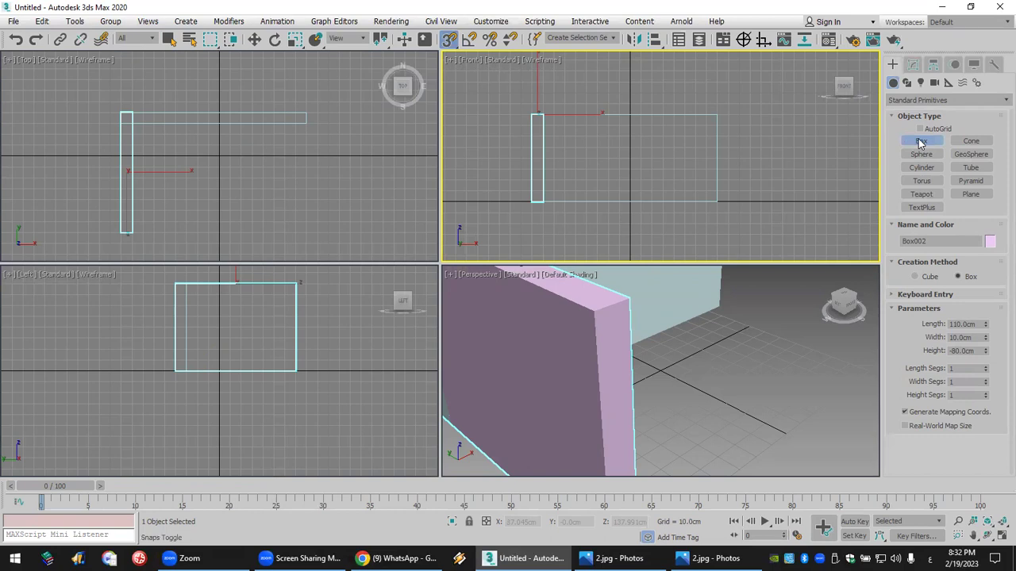
pyautogui.moveTo(604, 131); pyautogui.dragTo(647, 186)
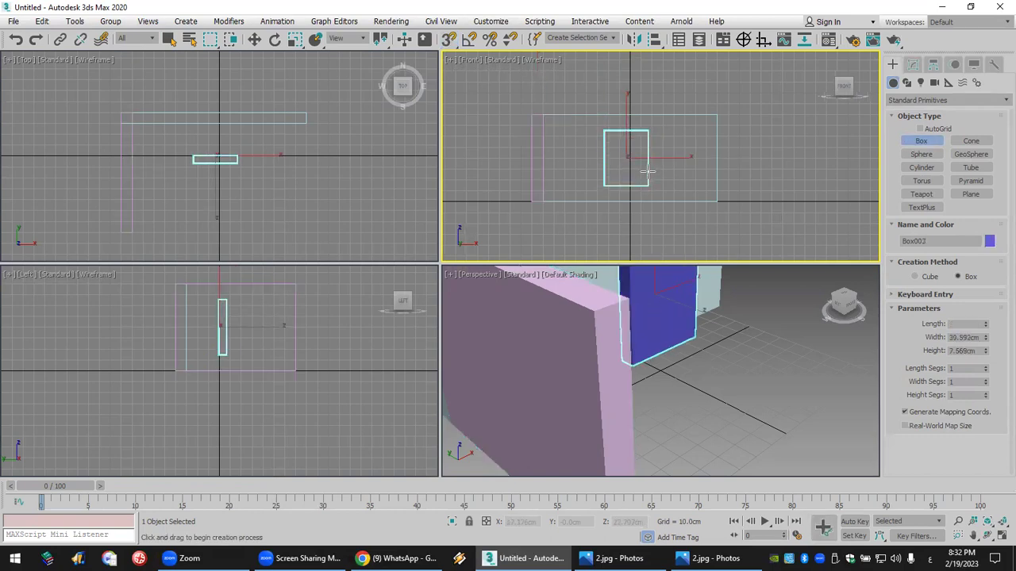
pyautogui.click(649, 240)
pyautogui.moveTo(746, 341); pyautogui.dragTo(695, 417, button='middle')
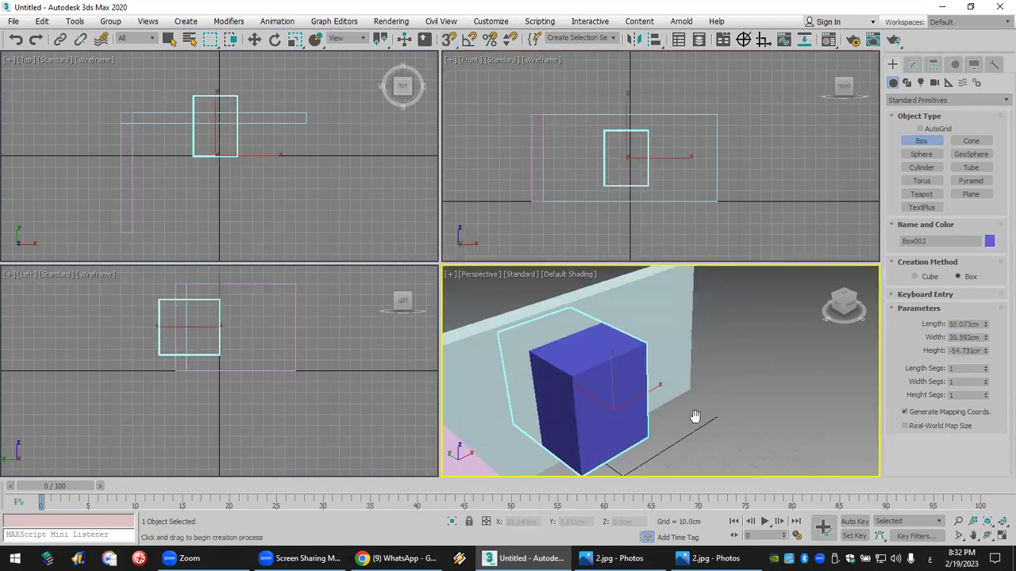
# Cut a window opening in the long wall by subtracting the intersecting box from it with ProBoolean.
pyautogui.rightClick(680, 341)
pyautogui.click(665, 295)
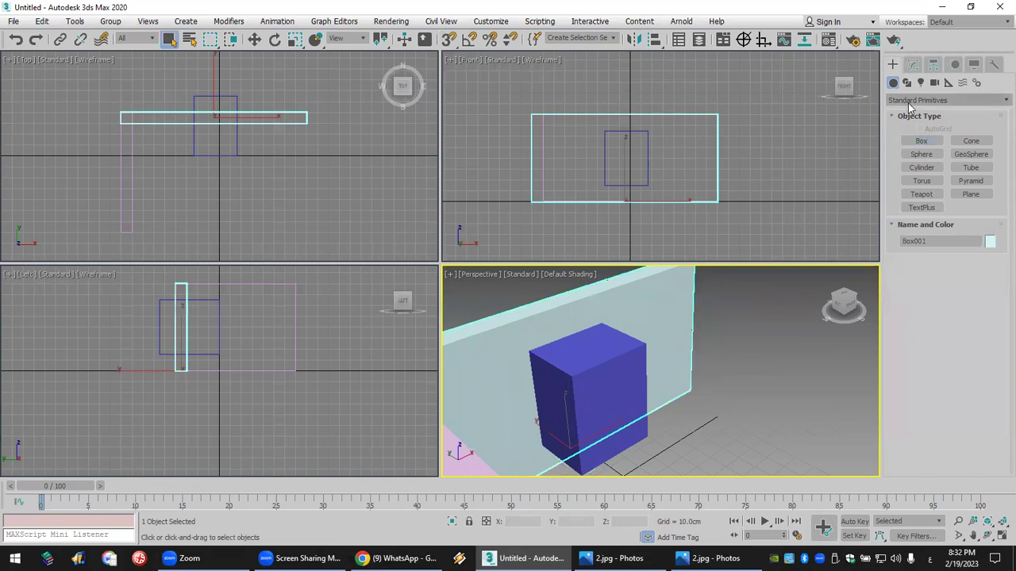
pyautogui.click(910, 101)
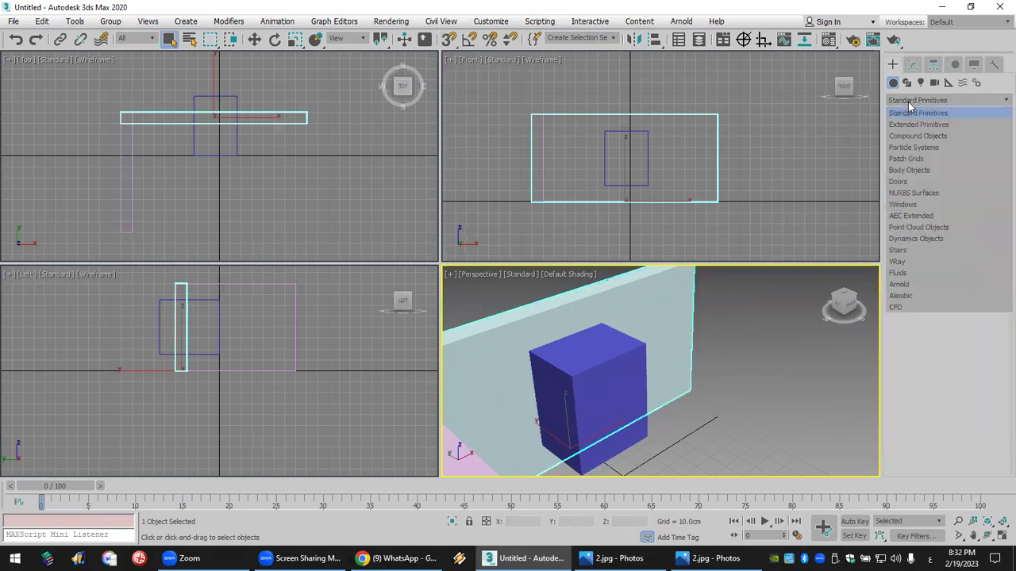
pyautogui.click(918, 135)
pyautogui.click(968, 194)
pyautogui.click(944, 277)
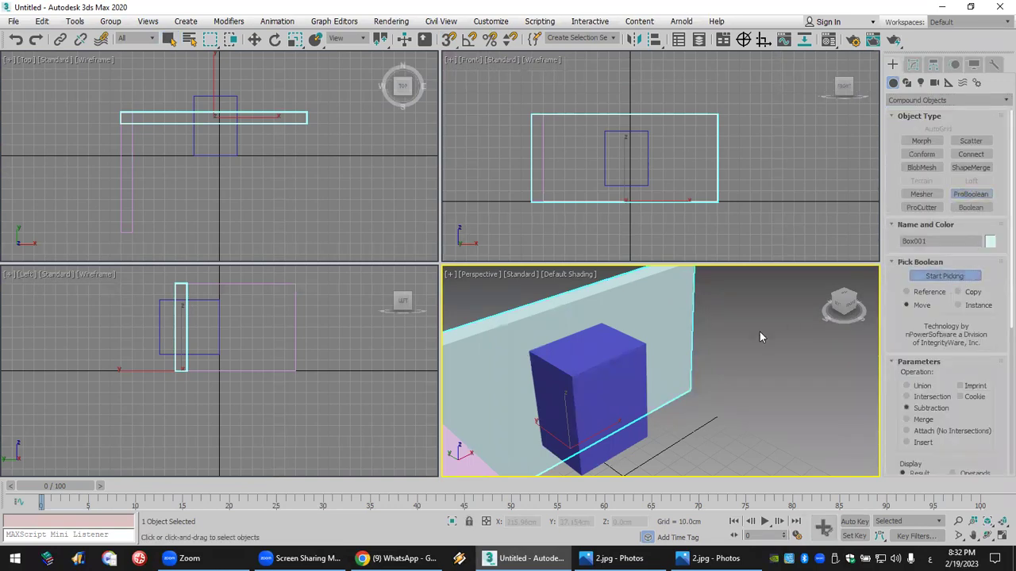
pyautogui.click(552, 403)
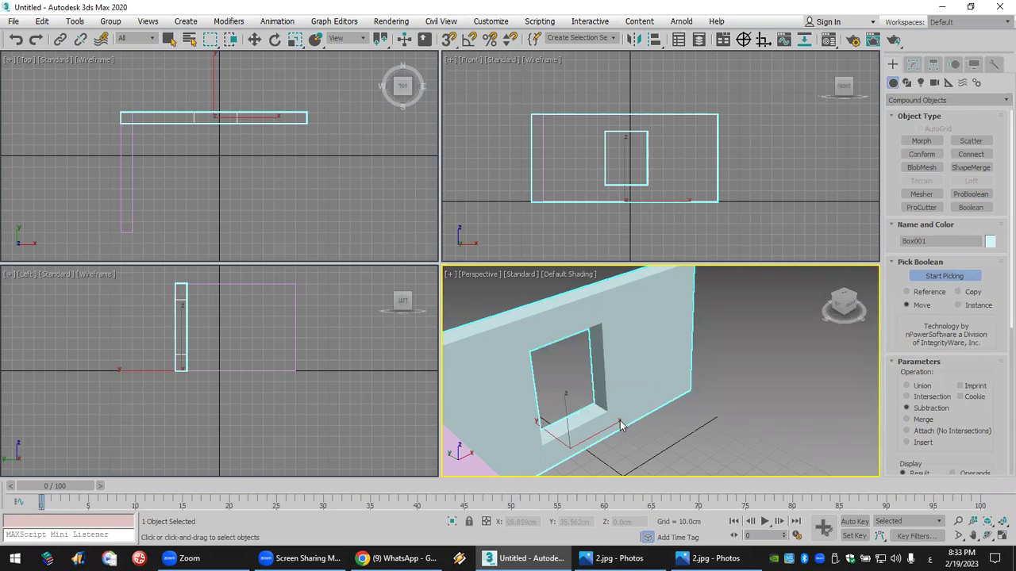
# Undo the window subtraction and reset the scene without saving the changes.
pyautogui.click(14, 41)
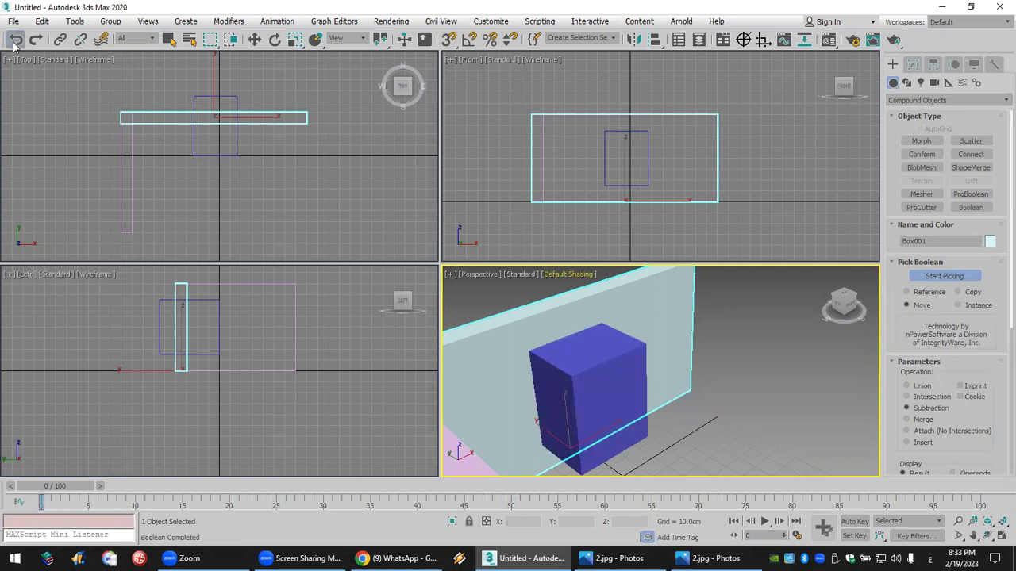
pyautogui.click(13, 21)
pyautogui.click(27, 57)
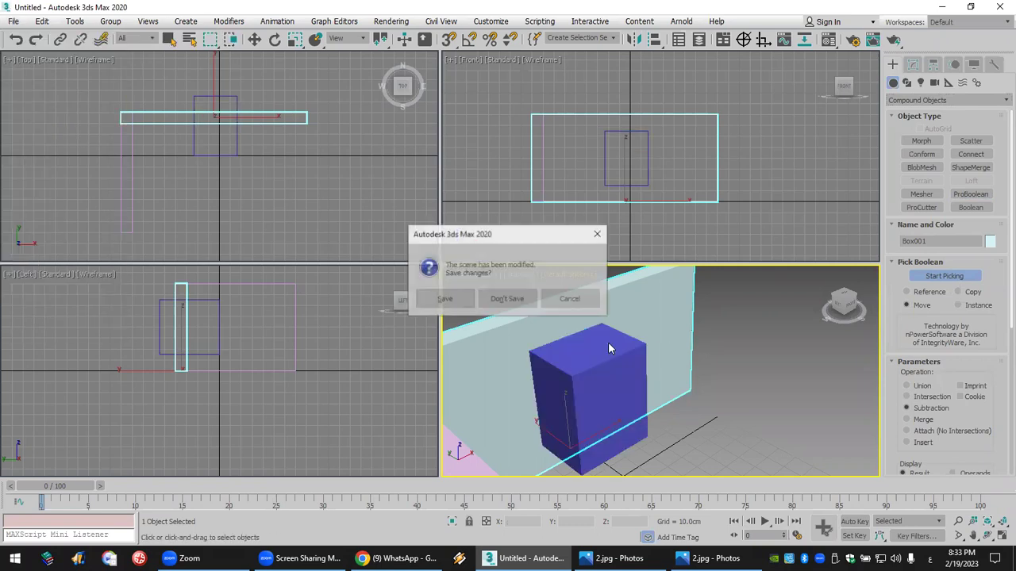
pyautogui.click(520, 299)
pyautogui.click(464, 300)
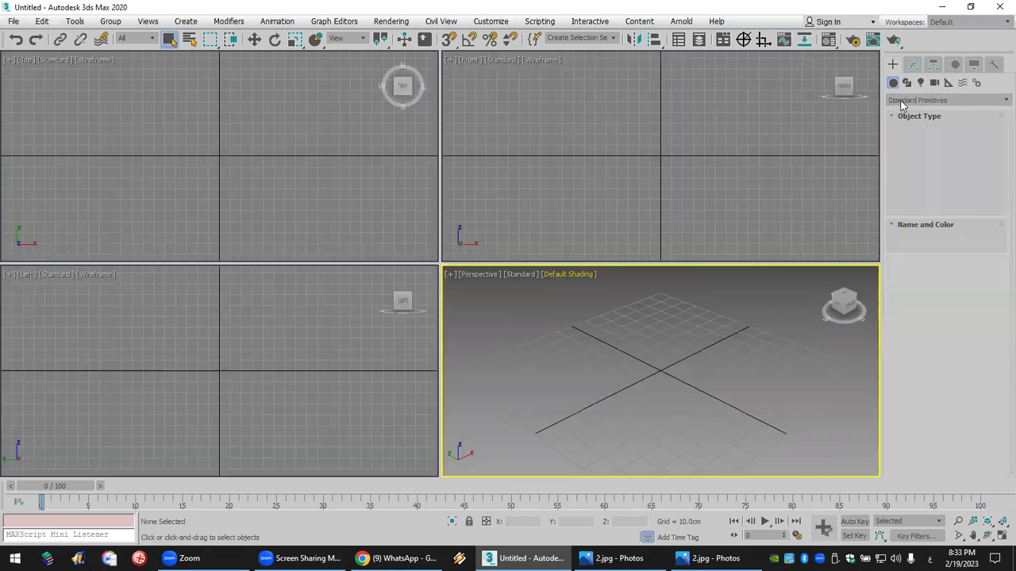
# Create an extended-primitive capsule near the grid origin with a radius of about 17 cm and a height of about 68 cm.
pyautogui.click(901, 102)
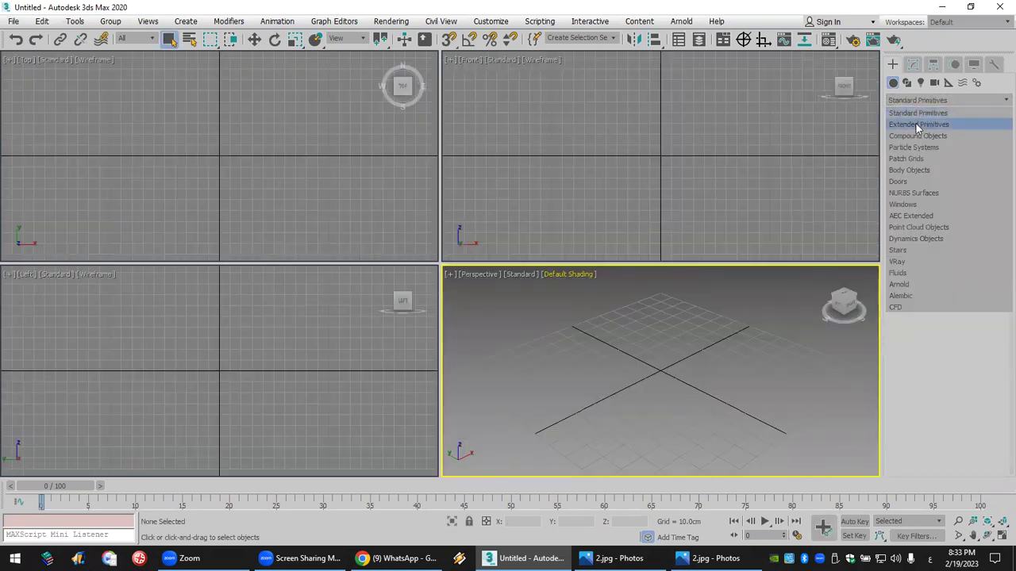
pyautogui.click(918, 125)
pyautogui.click(971, 167)
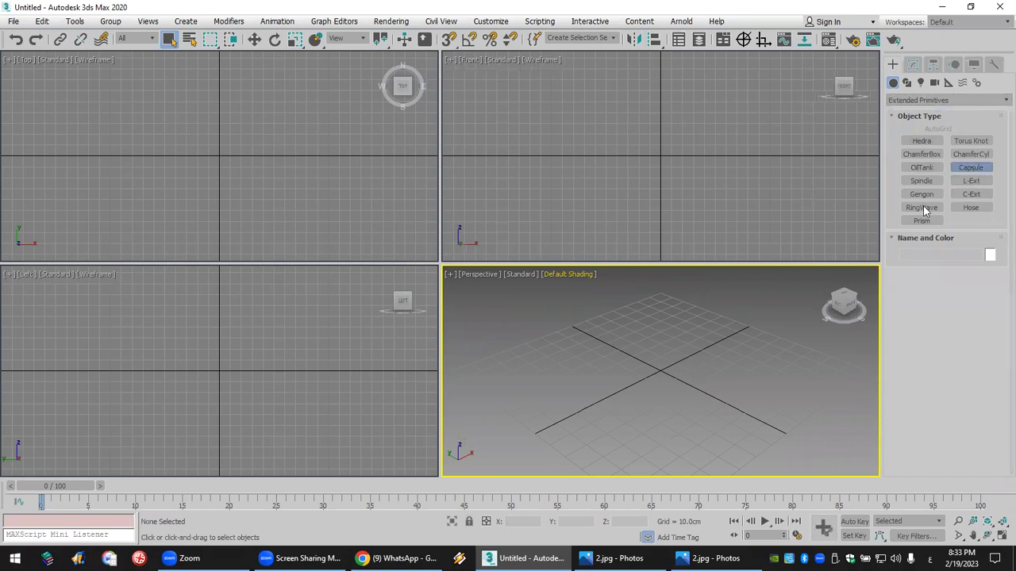
pyautogui.moveTo(650, 379); pyautogui.dragTo(669, 381)
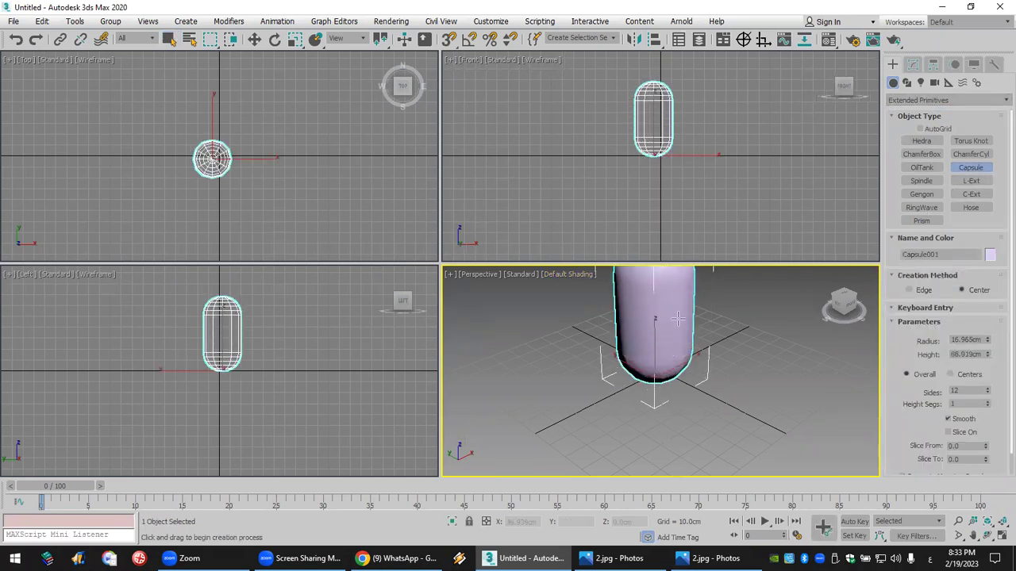
pyautogui.moveTo(673, 357); pyautogui.dragTo(671, 383, button='middle')
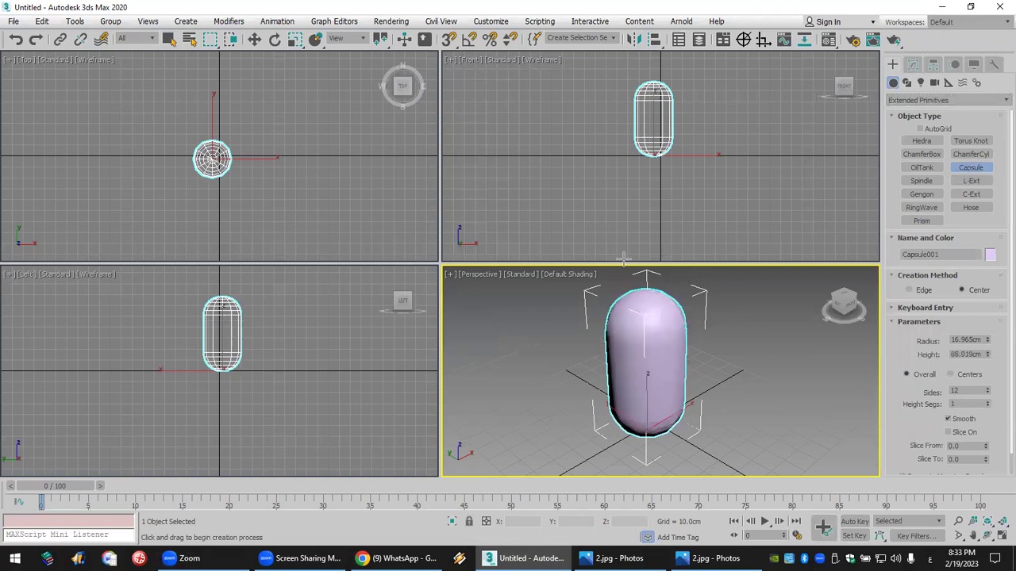
# Draw a wall box overlapping the back of the capsule, about 154 cm wide, 21 cm thick and 84 cm high.
pyautogui.click(917, 101)
pyautogui.click(917, 113)
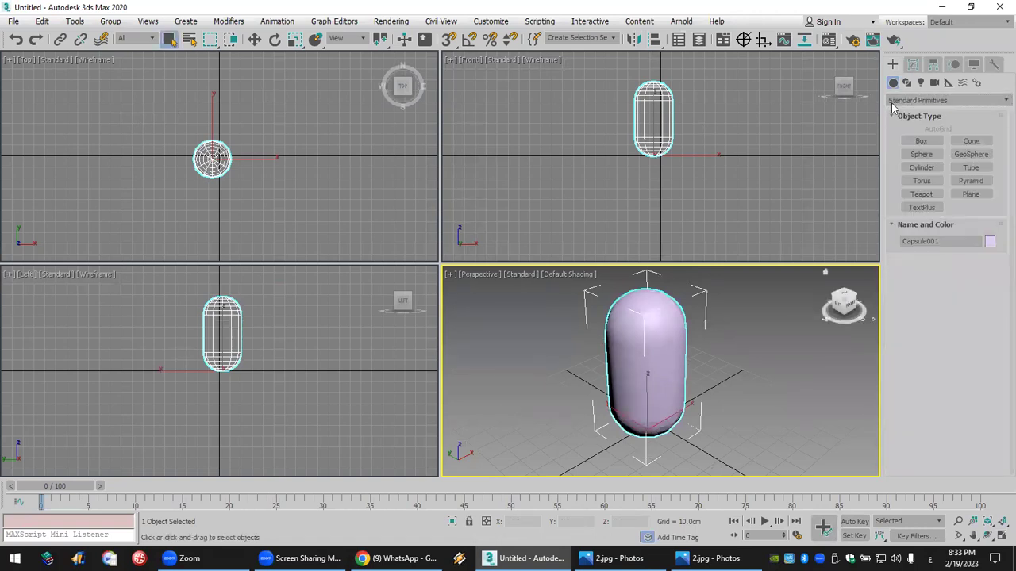
pyautogui.click(922, 141)
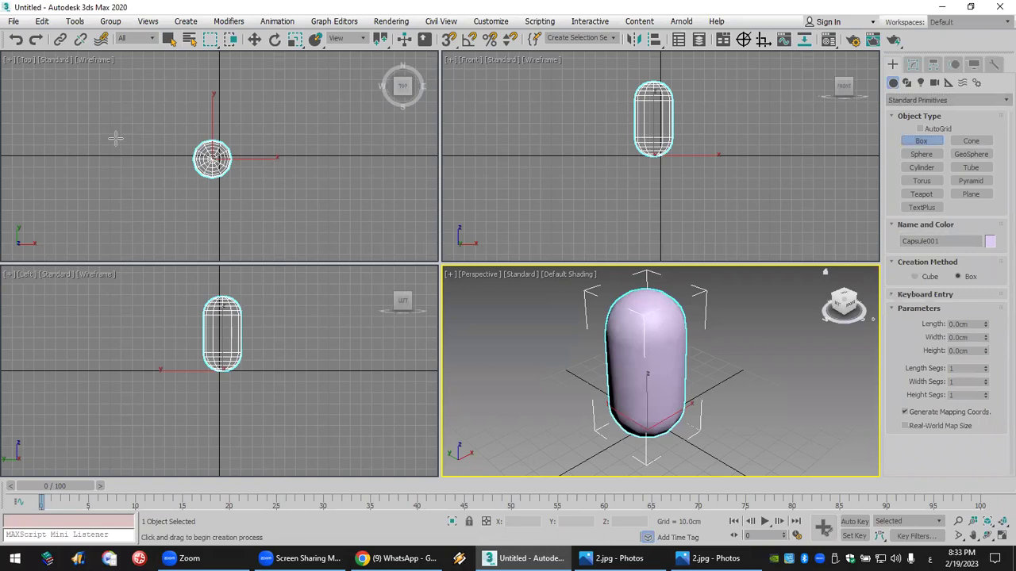
pyautogui.moveTo(292, 152); pyautogui.dragTo(123, 129)
pyautogui.click(127, 95)
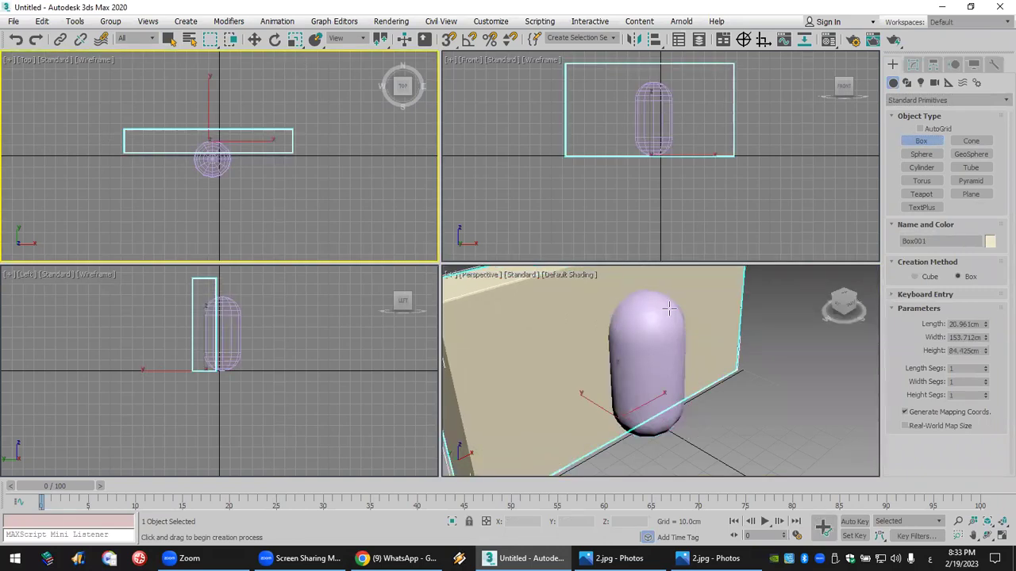
pyautogui.rightClick(755, 417)
pyautogui.rightClick(744, 417)
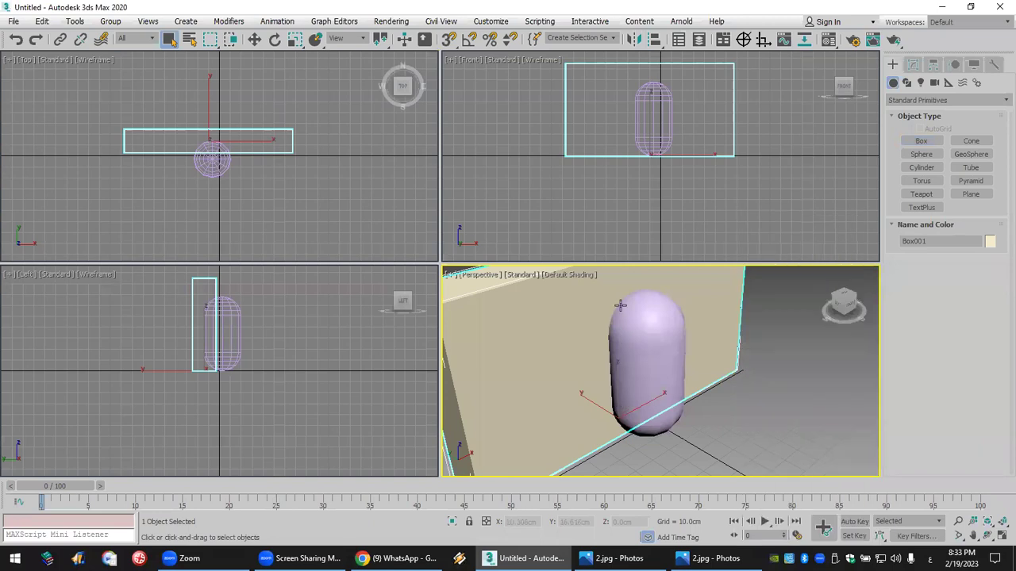
pyautogui.click(776, 419)
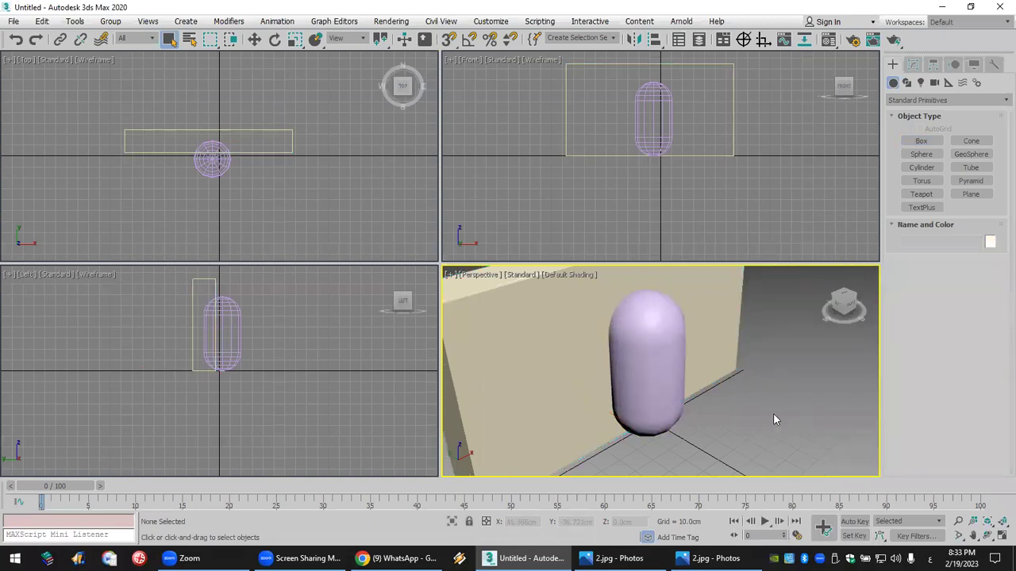
pyautogui.click(647, 367)
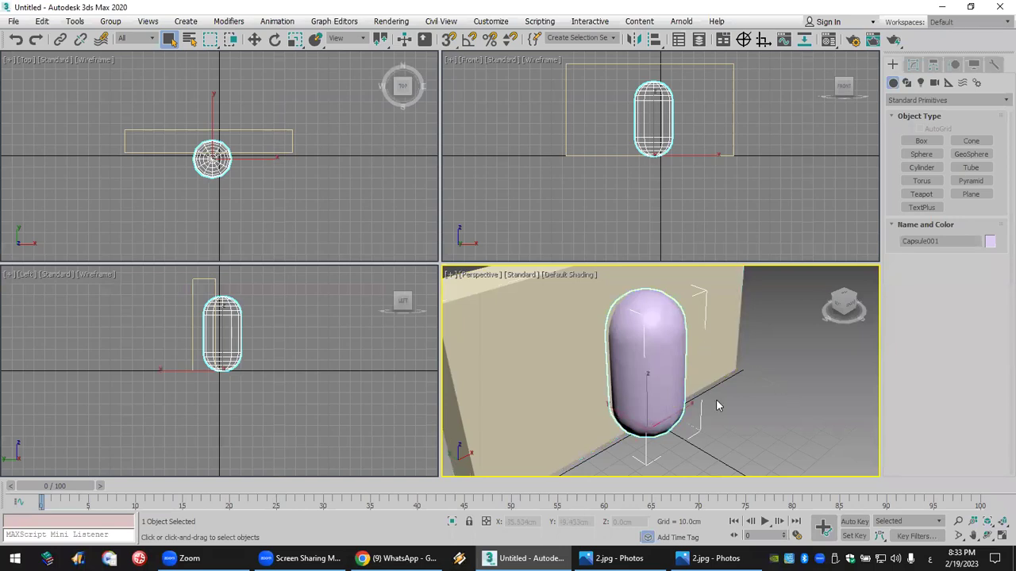
pyautogui.click(761, 419)
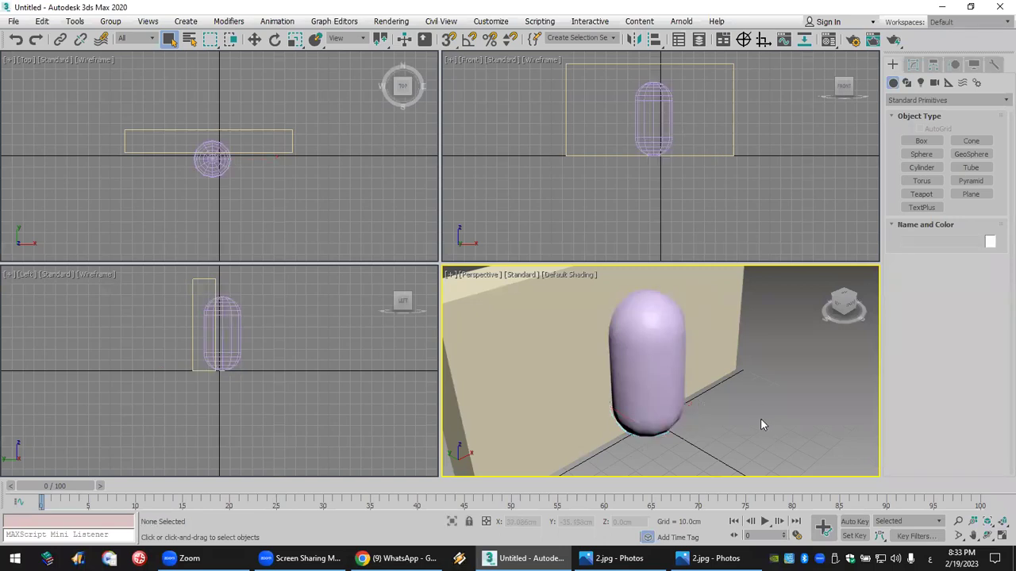
pyautogui.keyDown('alt'); pyautogui.moveTo(780, 376); pyautogui.dragTo(753, 386, button='middle'); pyautogui.keyUp('alt')
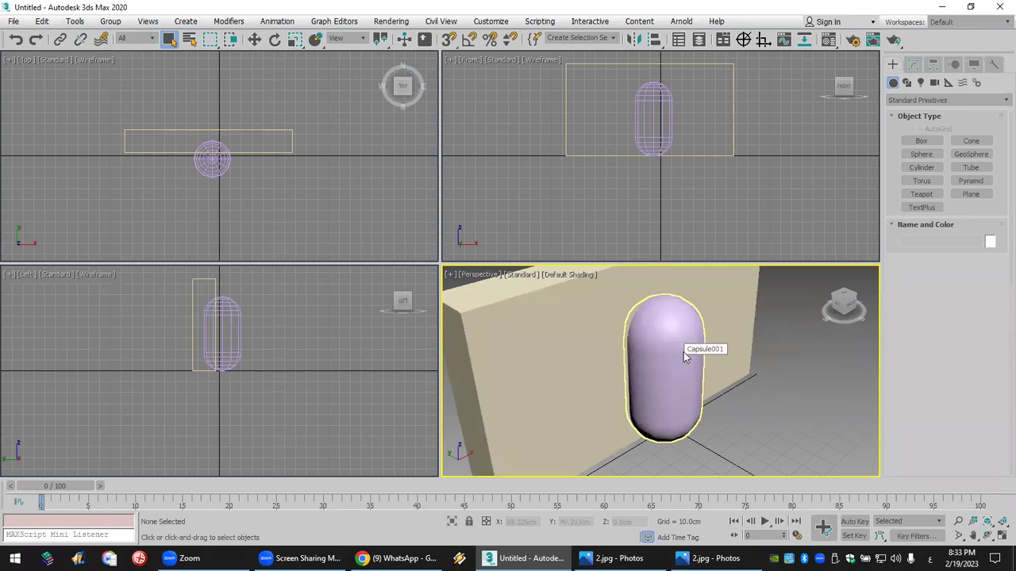
# Carve a rounded niche into the wall box by subtracting the capsule from it with ProBoolean.
pyautogui.click(742, 309)
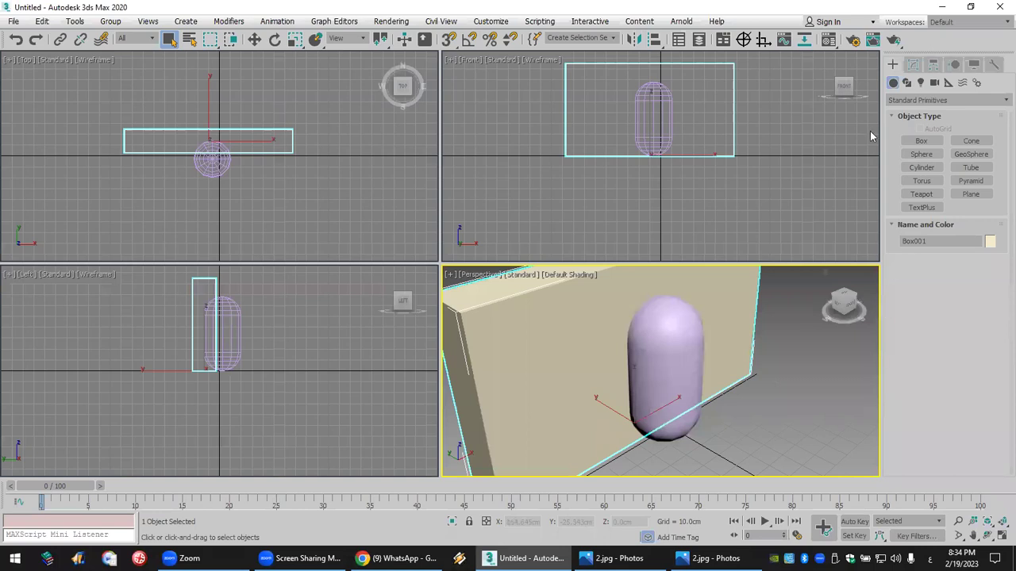
pyautogui.click(918, 102)
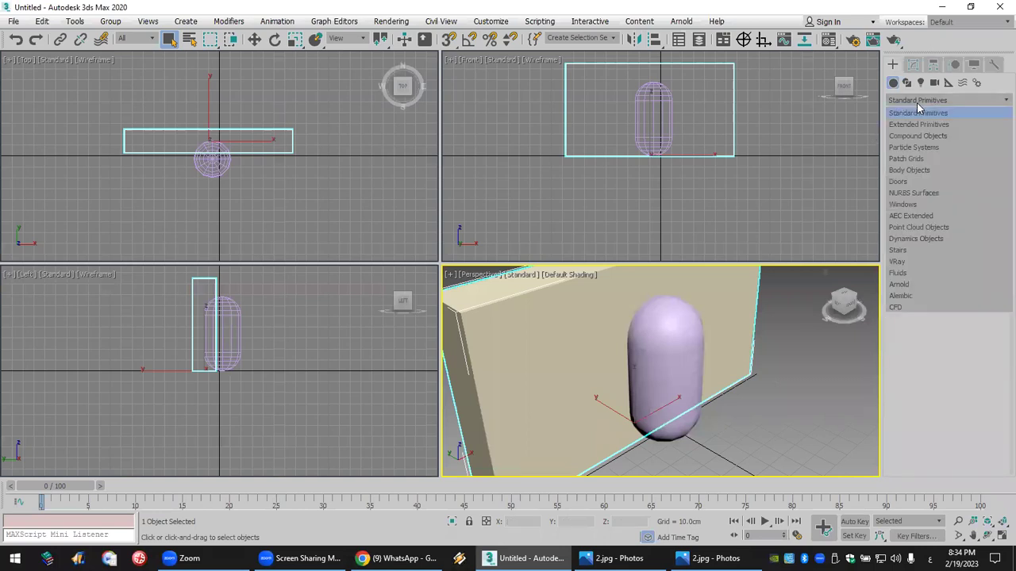
pyautogui.click(960, 139)
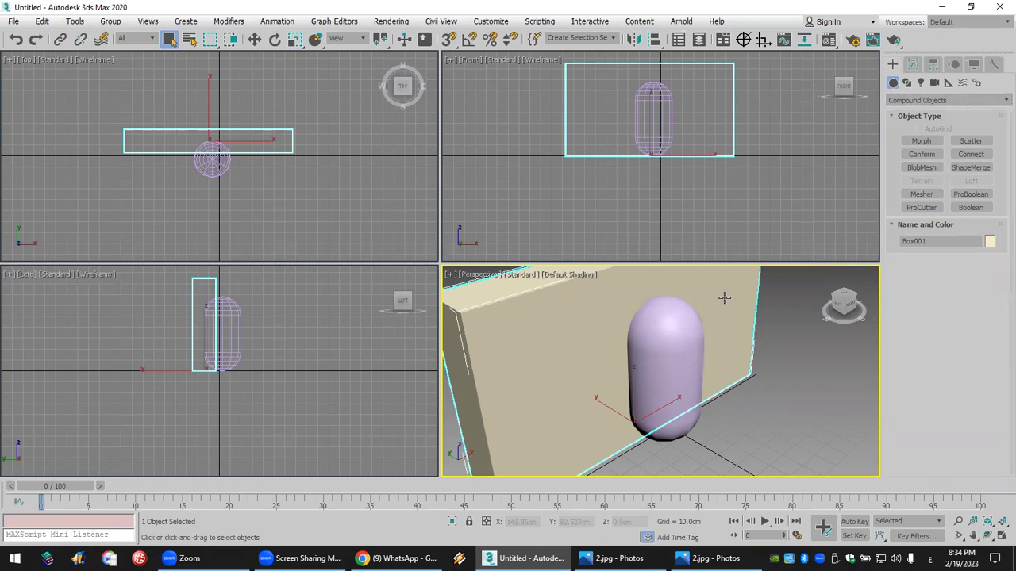
pyautogui.click(970, 194)
pyautogui.click(944, 276)
pyautogui.click(686, 329)
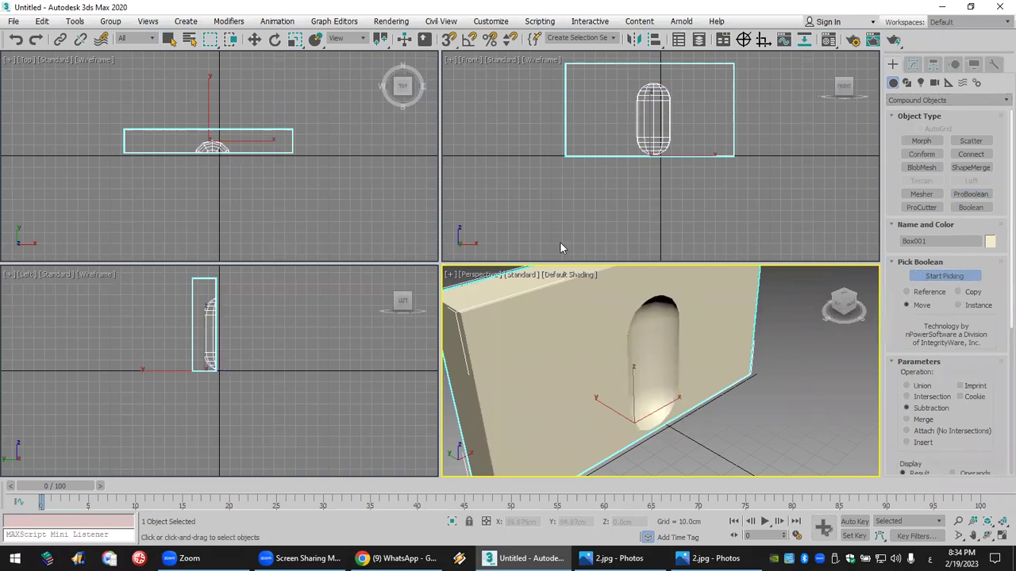
# Discard the niche example by resetting to an empty scene without saving.
pyautogui.click(14, 20)
pyautogui.click(24, 60)
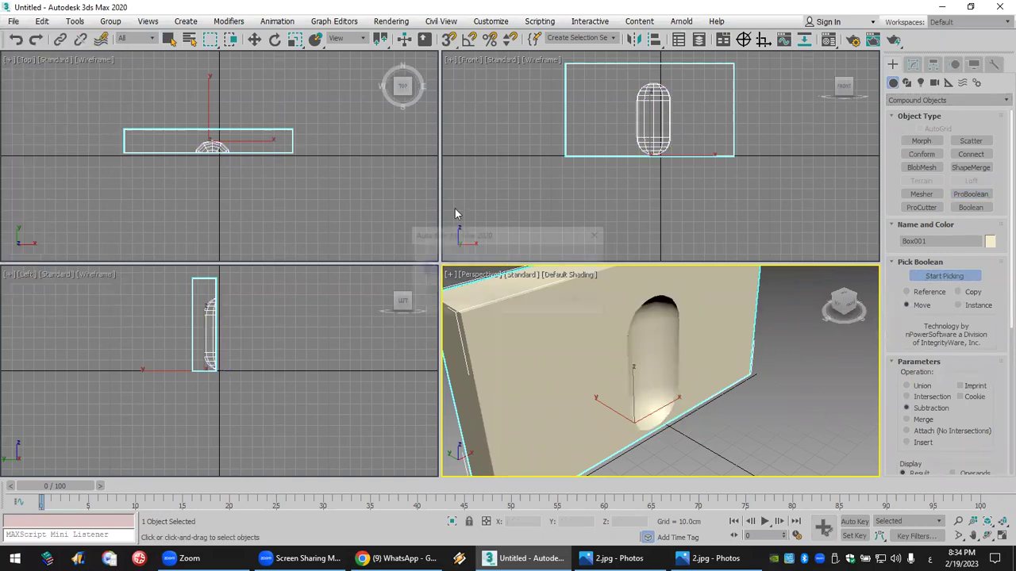
pyautogui.click(486, 300)
pyautogui.click(472, 300)
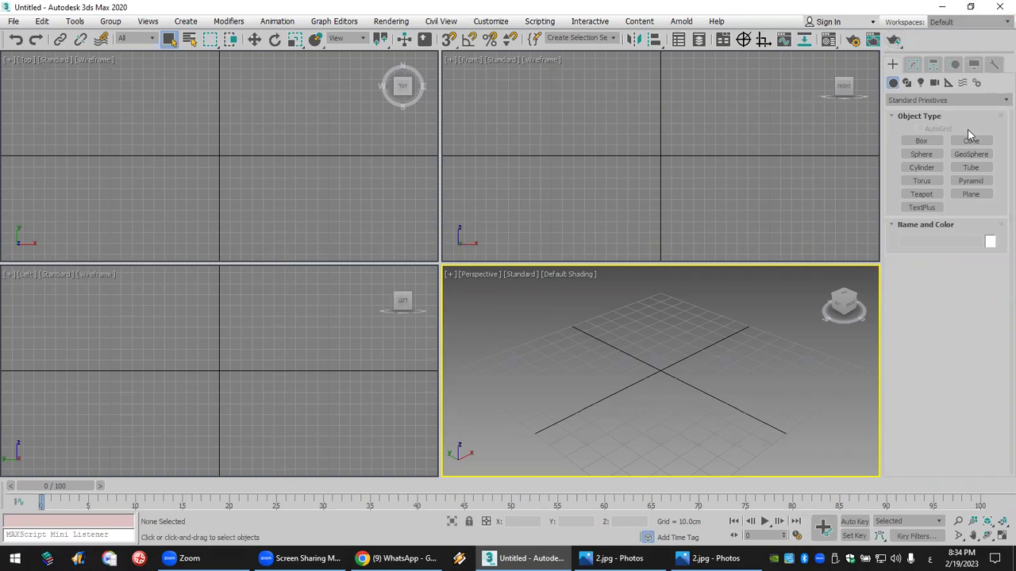
# Create a box near the grid origin, about 58 cm long, 76 cm wide and 57 cm high.
pyautogui.click(921, 140)
pyautogui.moveTo(665, 364); pyautogui.dragTo(667, 433)
pyautogui.click(669, 349)
pyautogui.scroll(-3, 669, 353)
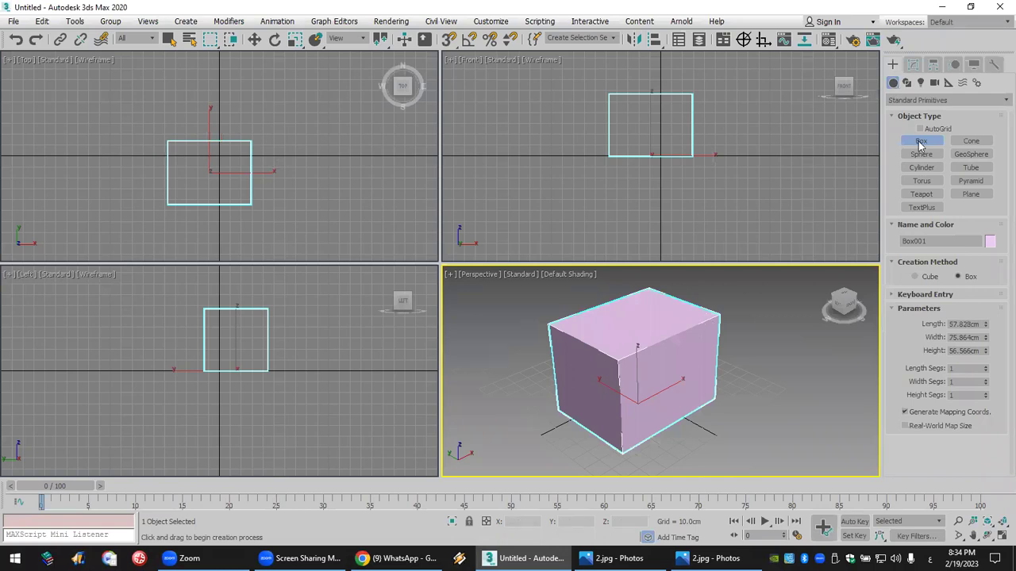
# Apply a Lattice modifier to the box.
pyautogui.click(913, 64)
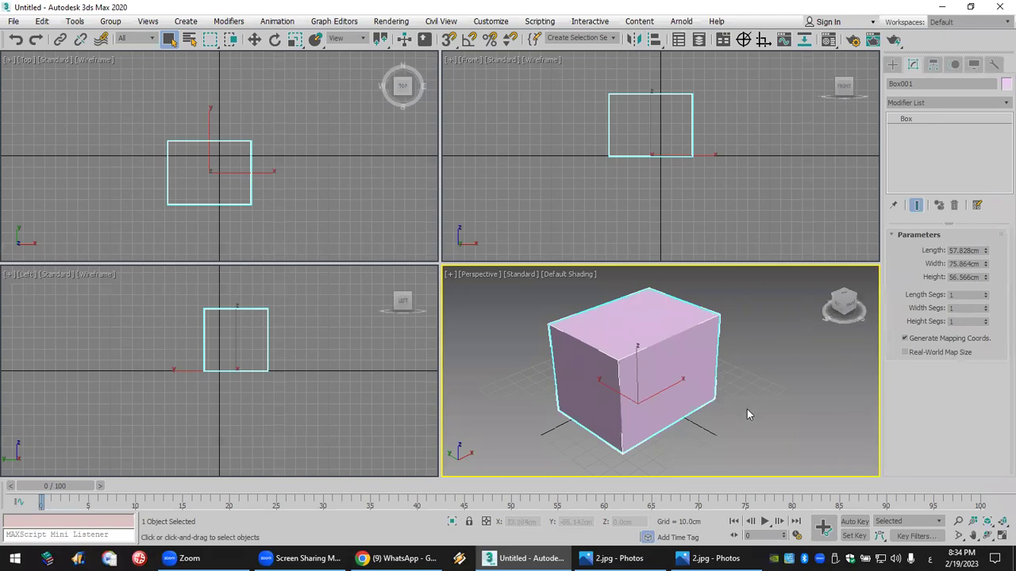
pyautogui.click(967, 104)
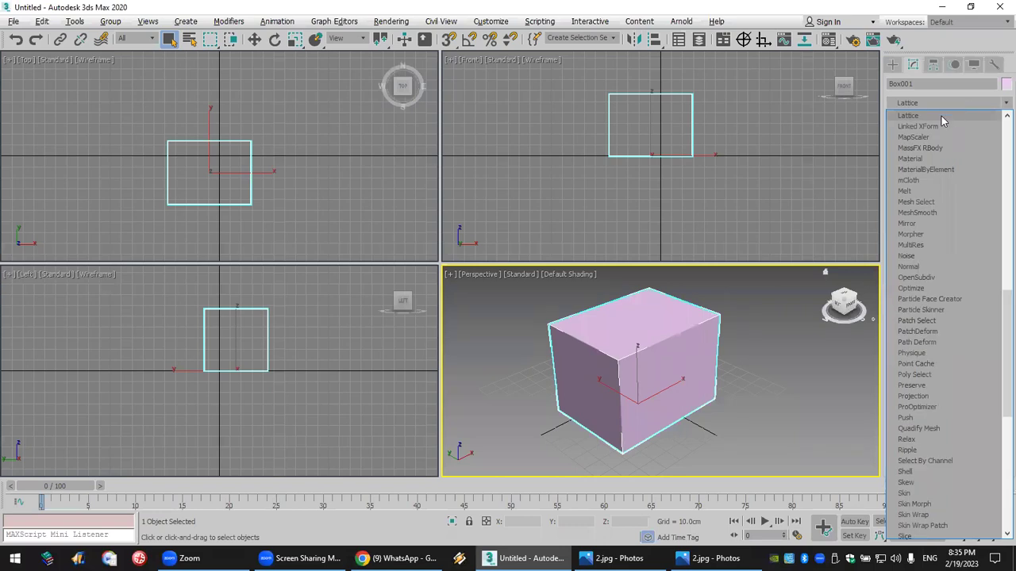
pyautogui.click(941, 116)
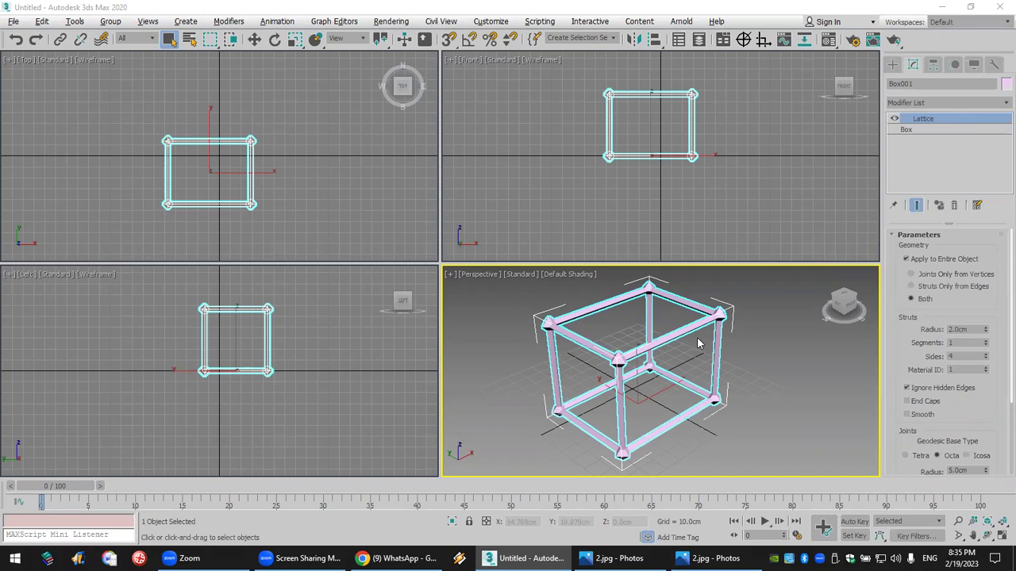
# Set the base box's length and width segments to 4 each beneath the Lattice modifier.
pyautogui.click(934, 131)
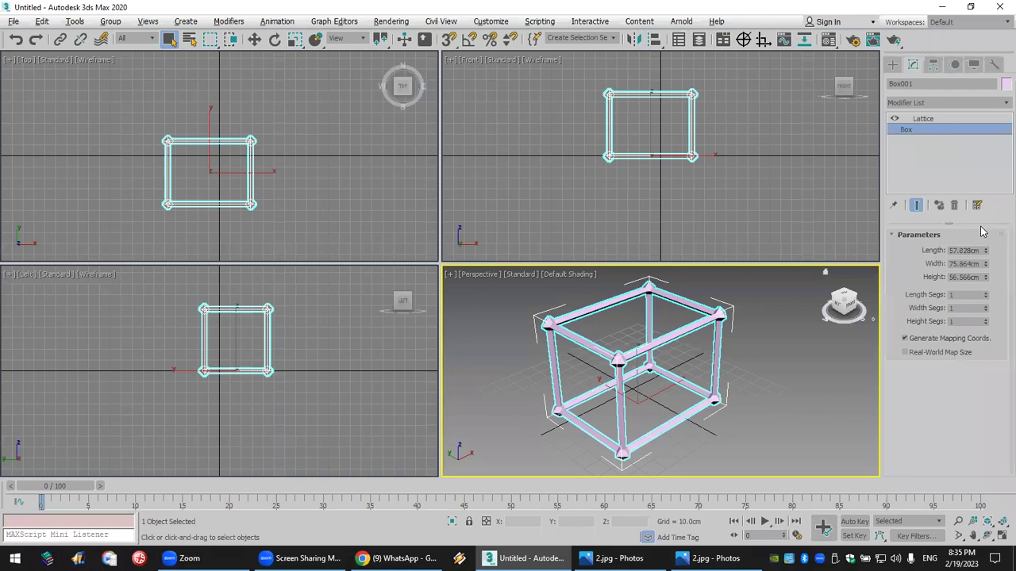
pyautogui.click(986, 292)
pyautogui.click(986, 292)
pyautogui.click(986, 292)
pyautogui.click(985, 307)
pyautogui.click(986, 306)
pyautogui.click(985, 306)
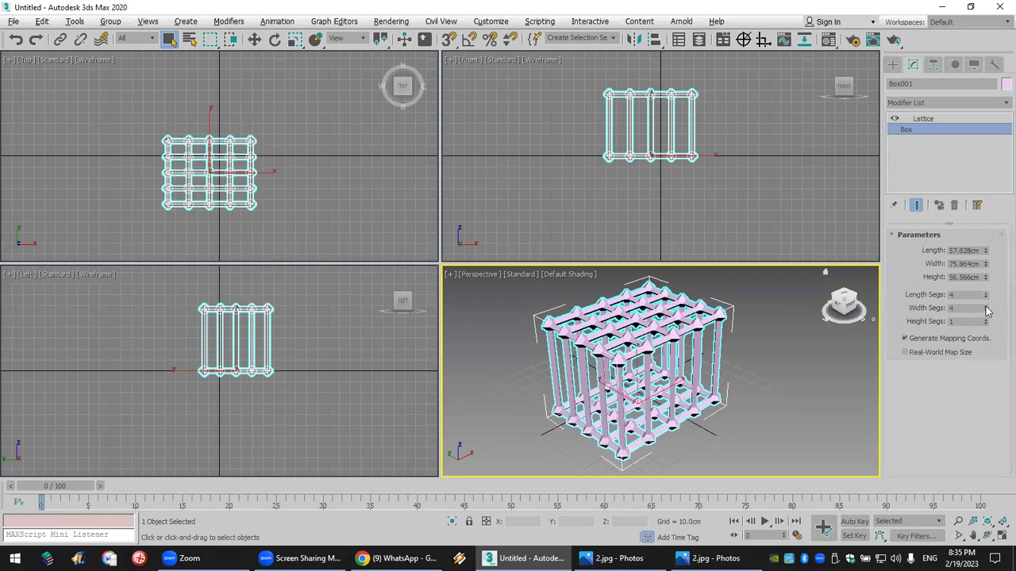
# Delete the lattice box and create a pointed cone at the grid origin, about 54 cm in radius and 79 cm high.
pyautogui.press('Delete')
pyautogui.click(892, 63)
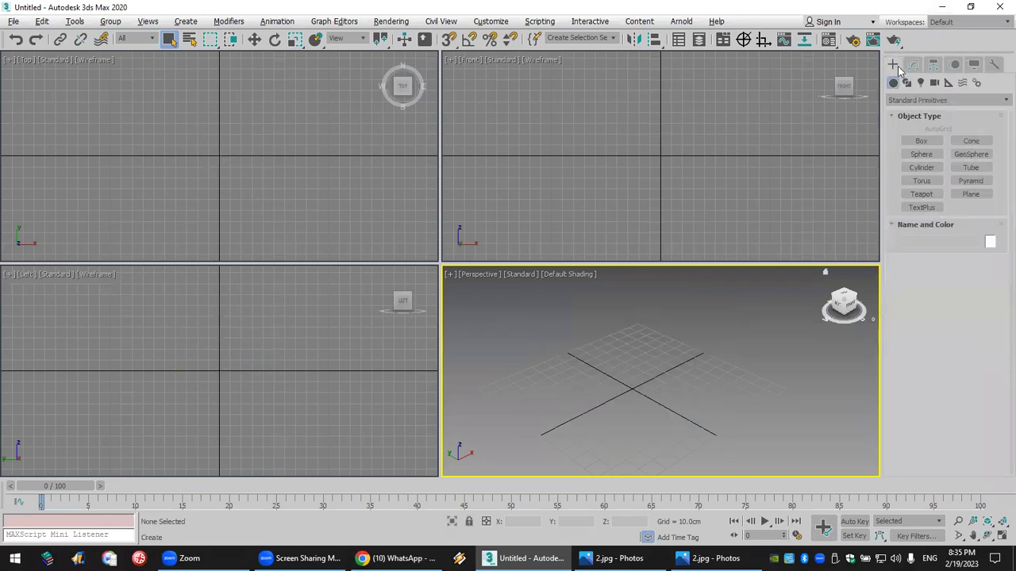
pyautogui.moveTo(631, 389); pyautogui.dragTo(639, 442)
pyautogui.click(640, 317)
pyautogui.click(696, 140)
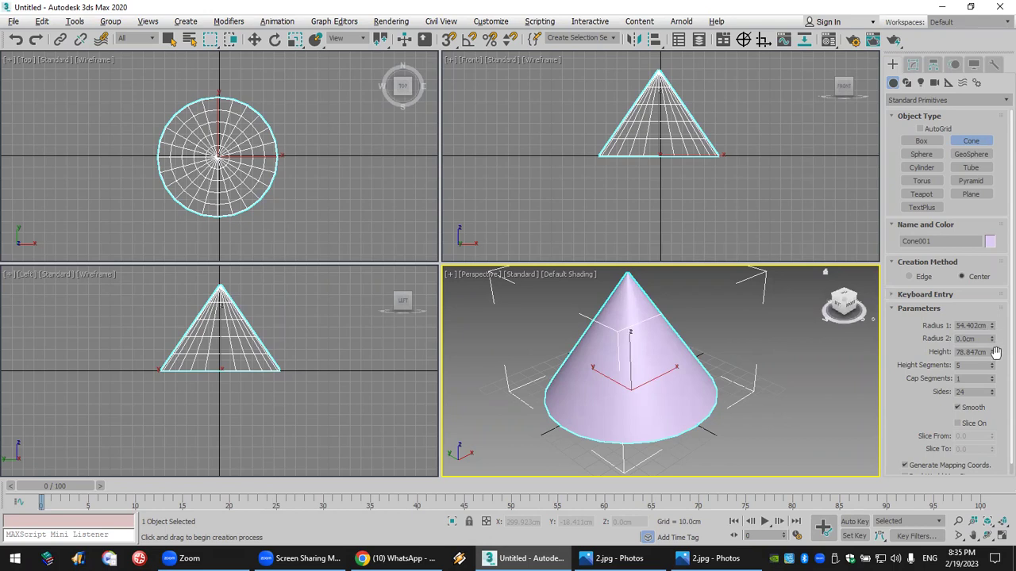
# Reduce the cone's height to about 63 cm, set its sides to 8 and turn off smoothing.
pyautogui.moveTo(991, 357); pyautogui.dragTo(991, 374)
pyautogui.doubleClick(968, 394)
pyautogui.write('8')
pyautogui.press('Return')
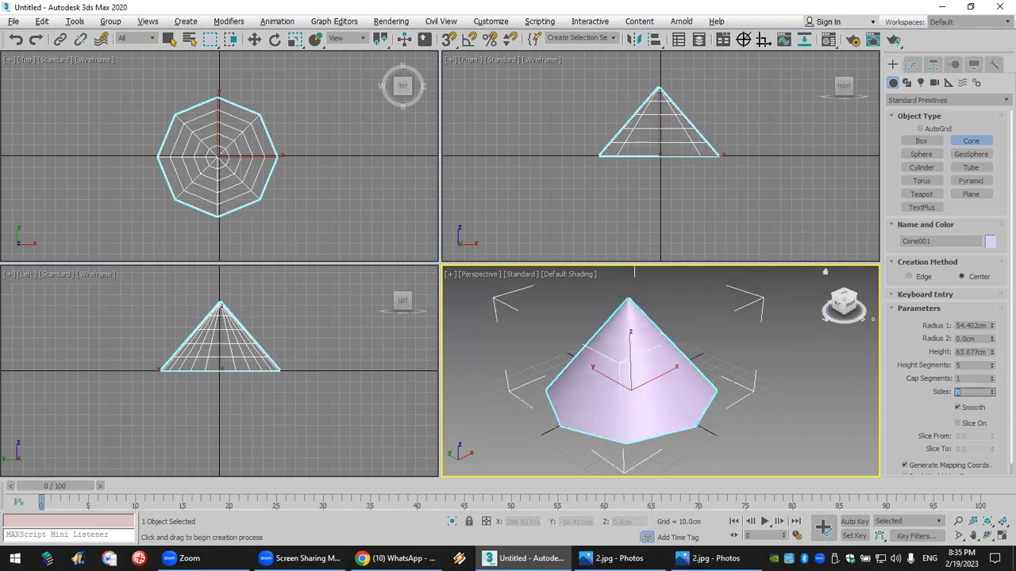
pyautogui.click(970, 407)
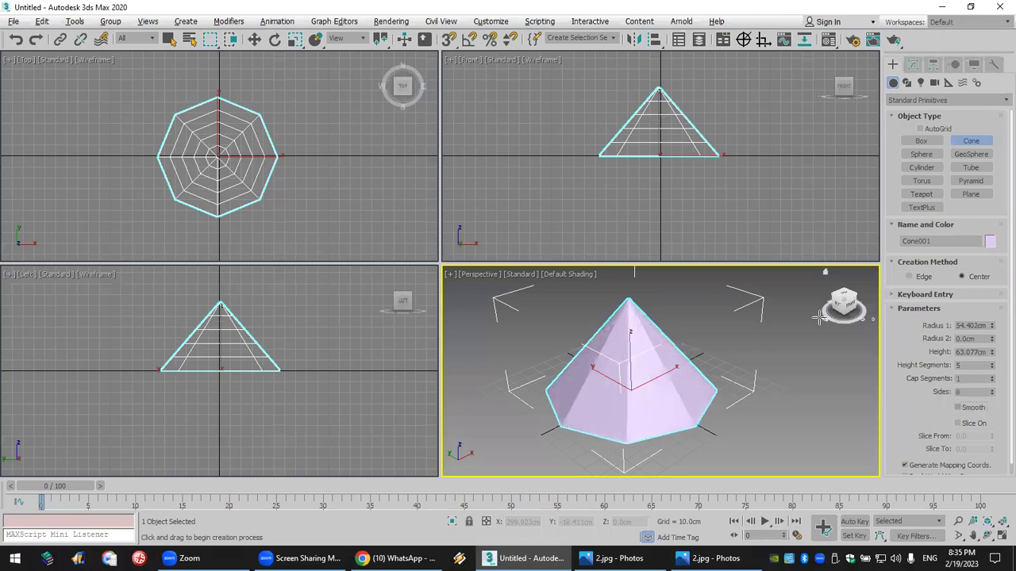
# Apply a Lattice modifier to the eight-sided cone.
pyautogui.click(913, 65)
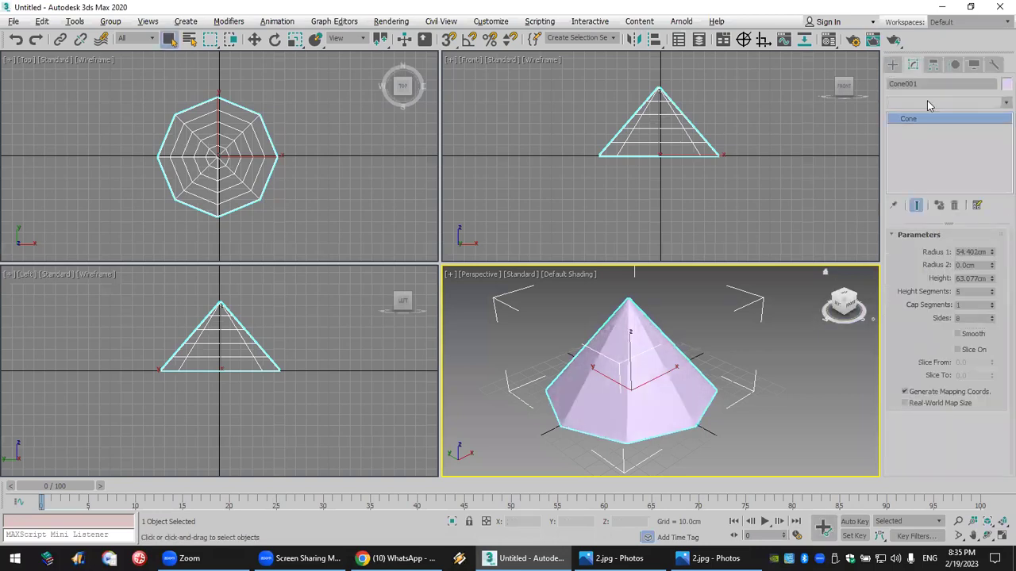
pyautogui.click(930, 103)
pyautogui.write('lattice')
pyautogui.press('Return')
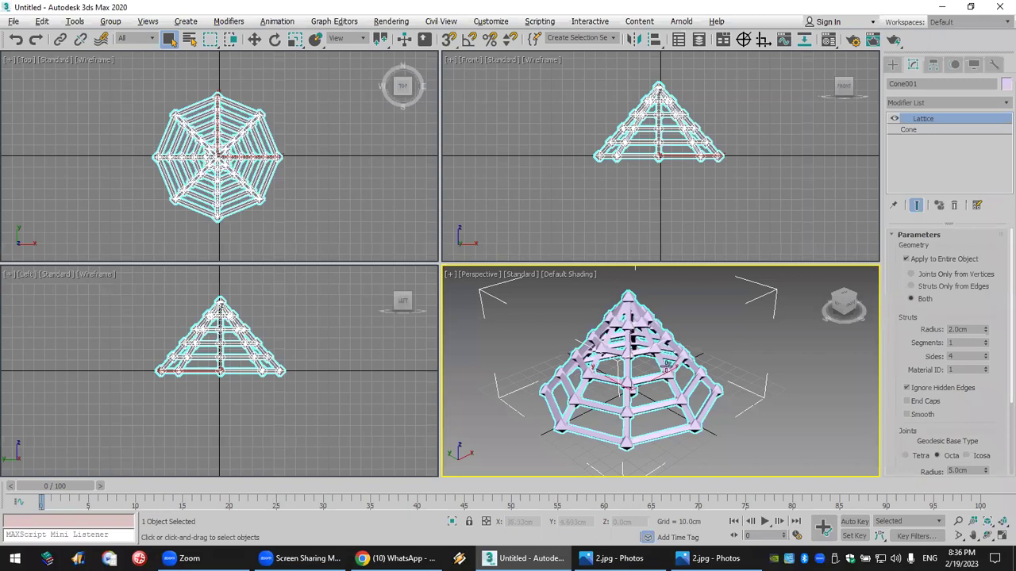
# Maximize the perspective view and vary the base cone's height segments, first down to 1 and finally up to 19.
pyautogui.moveTo(667, 364); pyautogui.dragTo(702, 403, button='middle')
pyautogui.hotkey('alt', 'w')
pyautogui.click(927, 130)
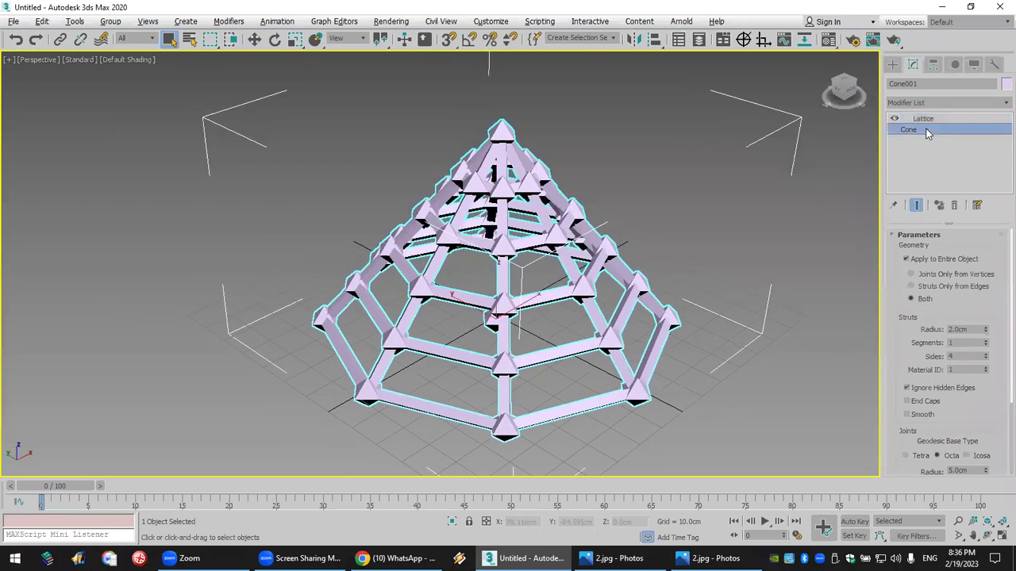
pyautogui.moveTo(991, 294); pyautogui.dragTo(997, 319)
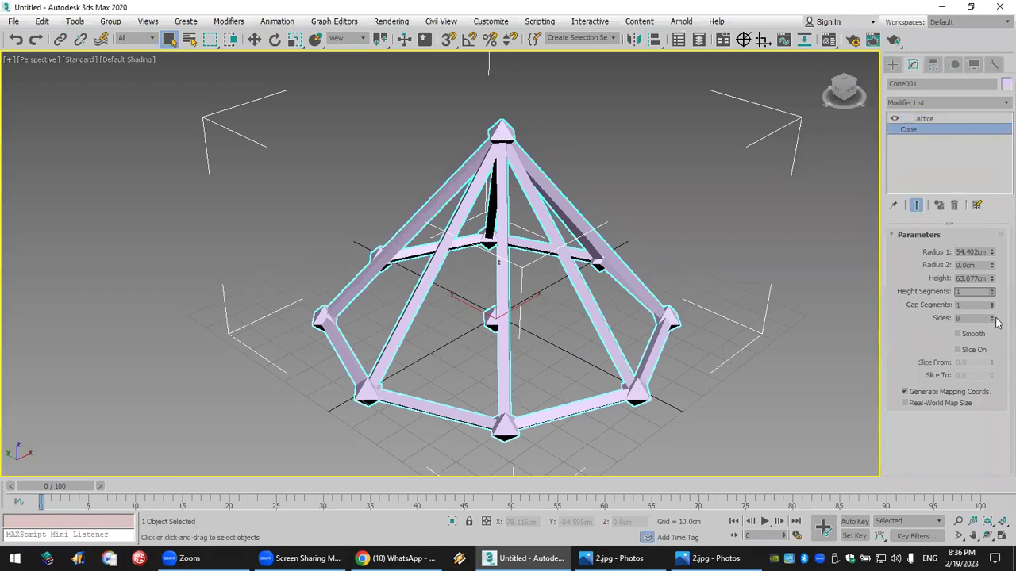
pyautogui.click(992, 289)
pyautogui.click(992, 289)
pyautogui.moveTo(992, 290); pyautogui.dragTo(994, 294)
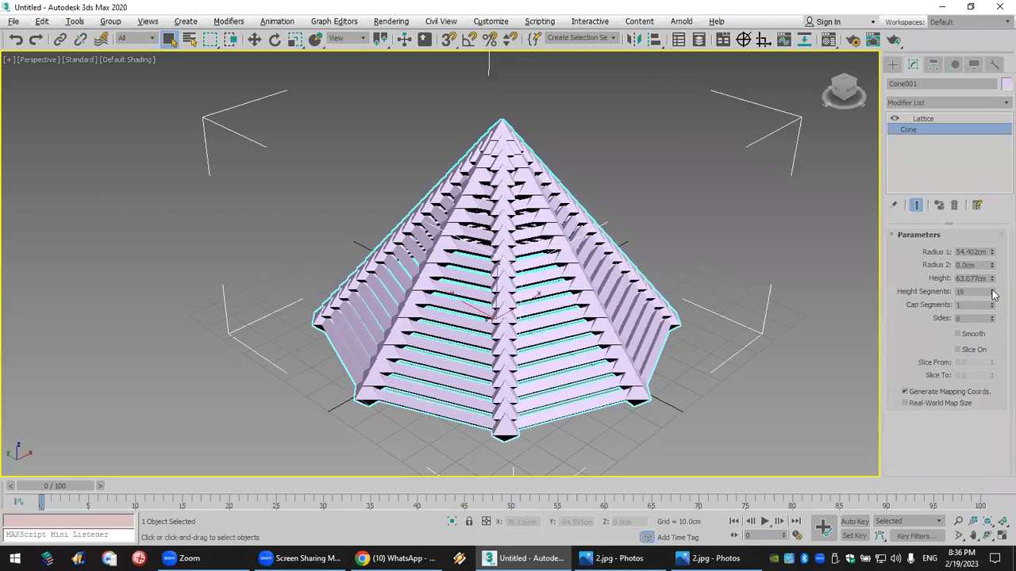
# Discard the lattice cone by resetting to an empty scene without saving.
pyautogui.click(13, 21)
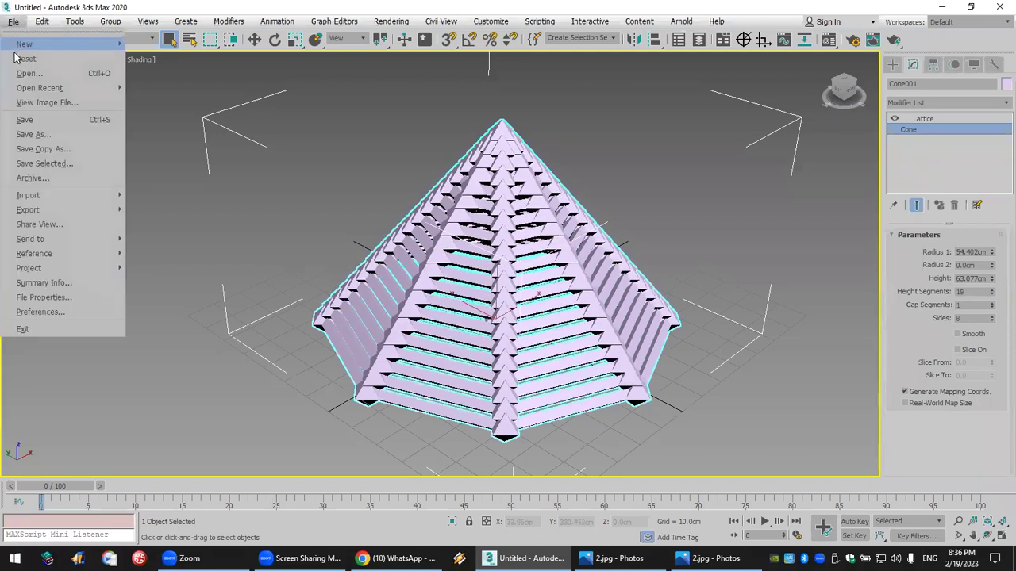
pyautogui.click(25, 59)
pyautogui.click(476, 300)
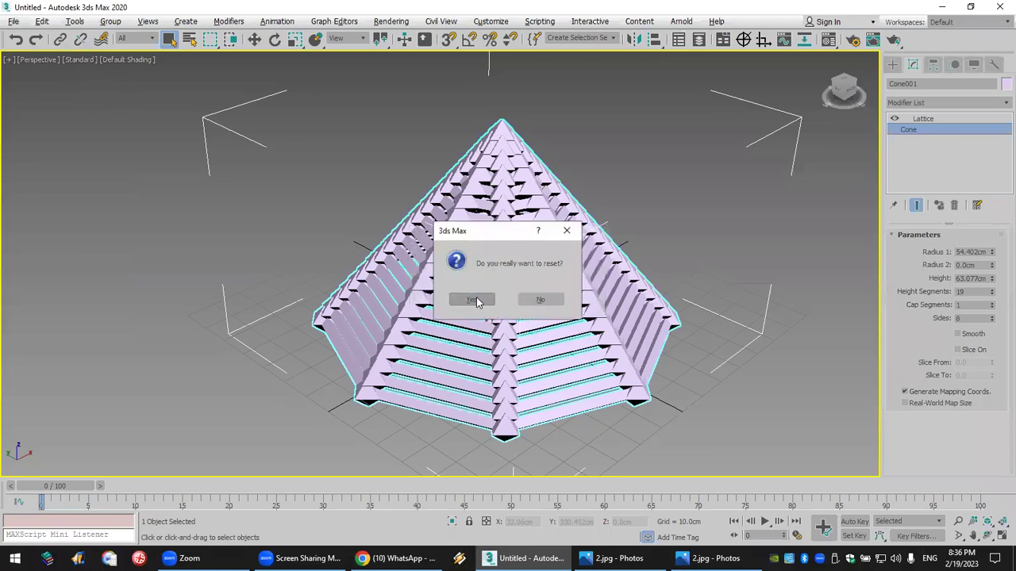
pyautogui.click(471, 300)
# Create a box around the grid origin, about 75 cm long, 78 cm wide and 71 cm high.
pyautogui.click(920, 141)
pyautogui.moveTo(658, 357); pyautogui.dragTo(644, 433)
pyautogui.click(666, 364)
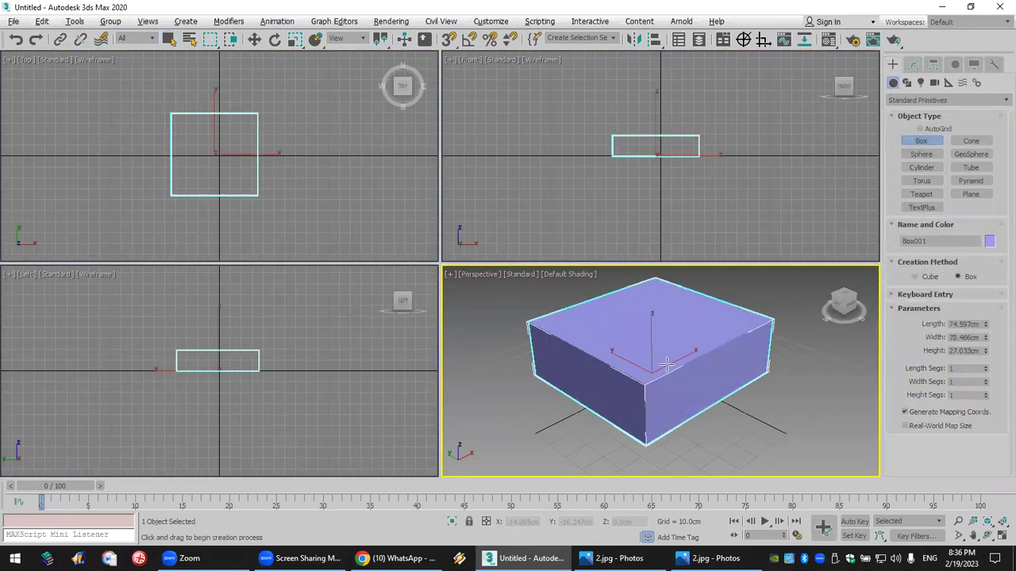
pyautogui.scroll(-3, 653, 356)
pyautogui.click(651, 363)
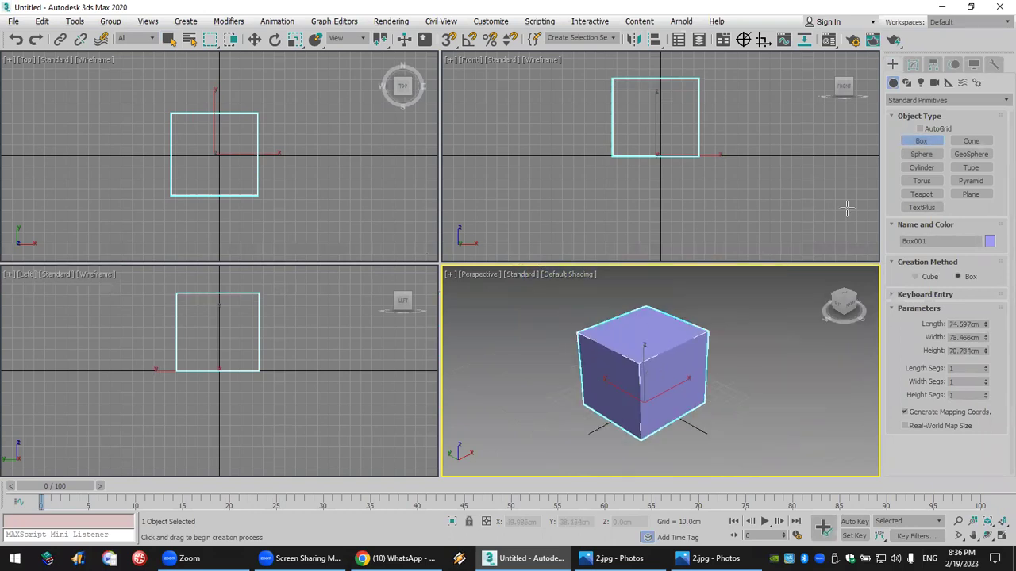
# Convert the new box into a strut-and-joint frame with the Lattice modifier.
pyautogui.click(912, 65)
pyautogui.click(917, 103)
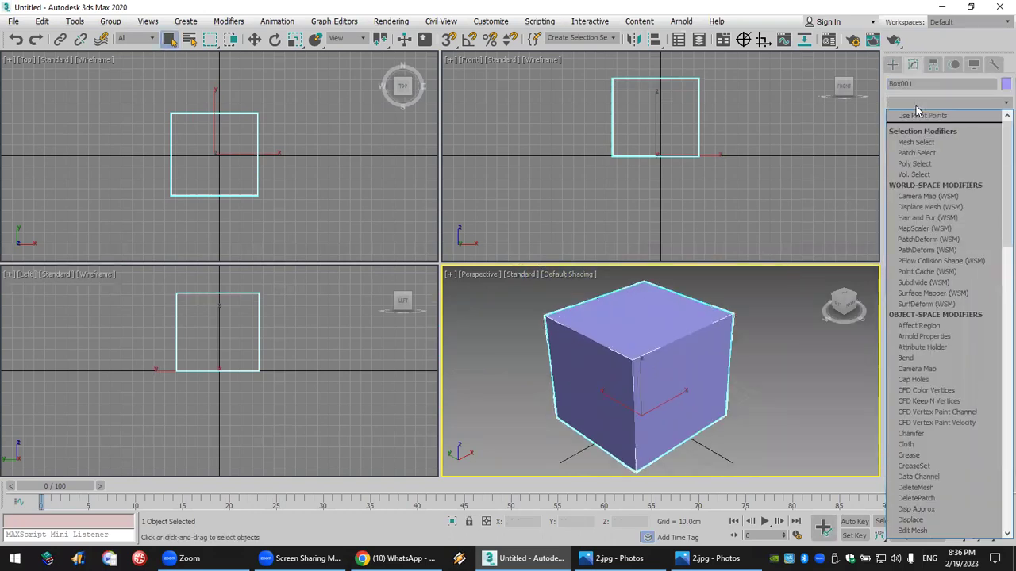
pyautogui.scroll(-15, 918, 111)
pyautogui.click(918, 111)
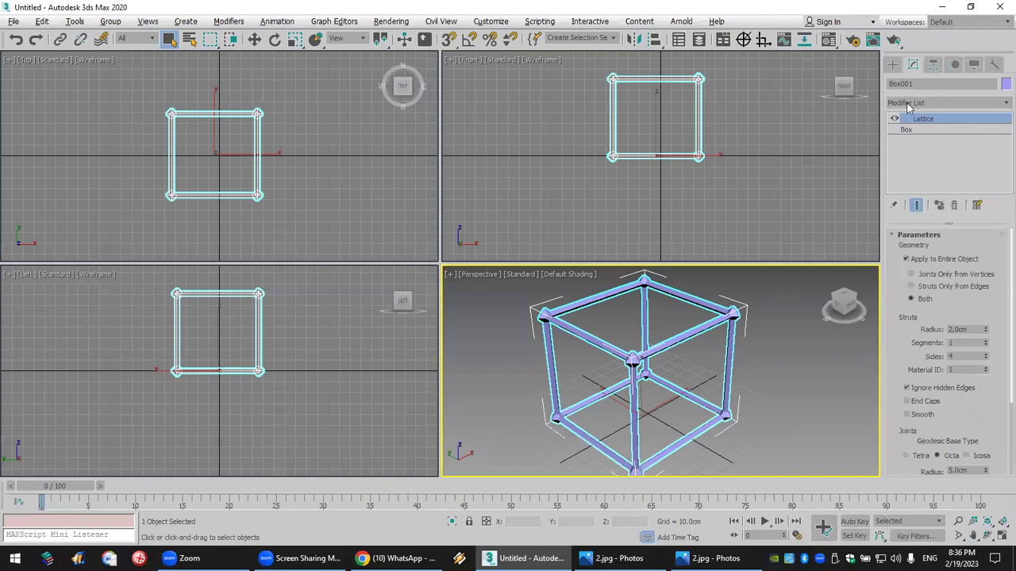
pyautogui.moveTo(723, 383); pyautogui.dragTo(726, 374, button='middle')
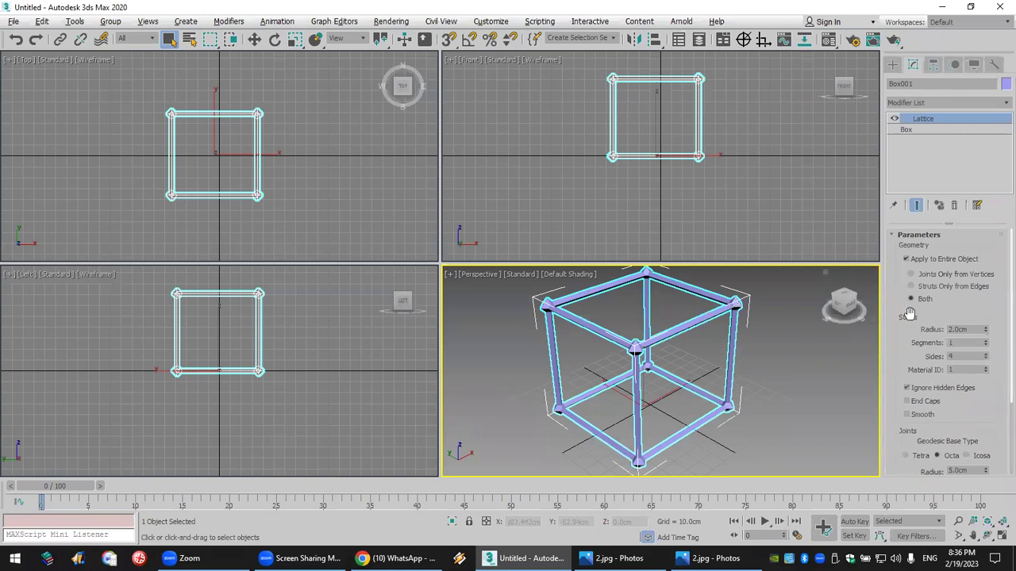
# Try the lattice geometry as joints only and struts only, and return it to both.
pyautogui.click(943, 275)
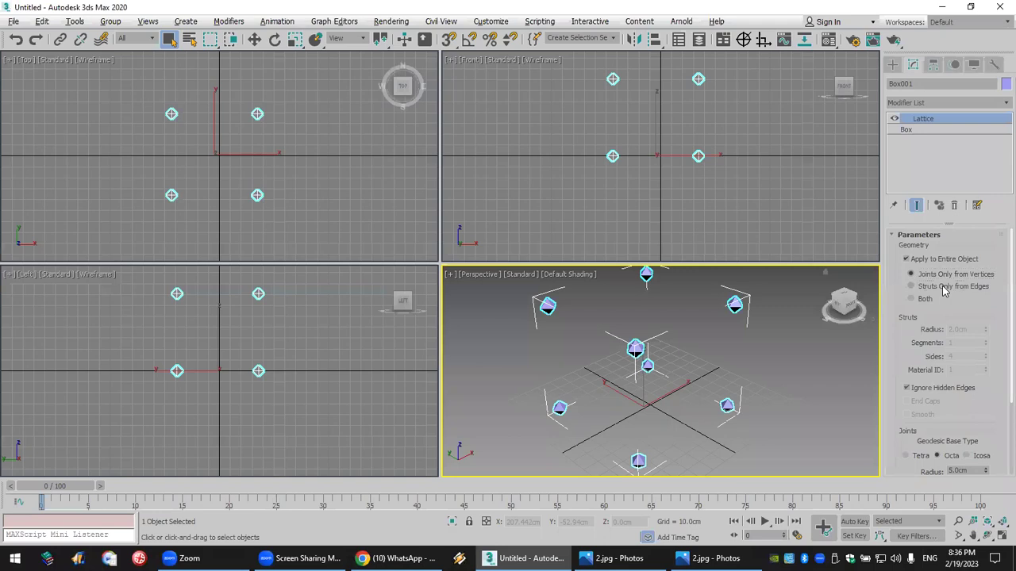
pyautogui.click(942, 286)
pyautogui.click(918, 298)
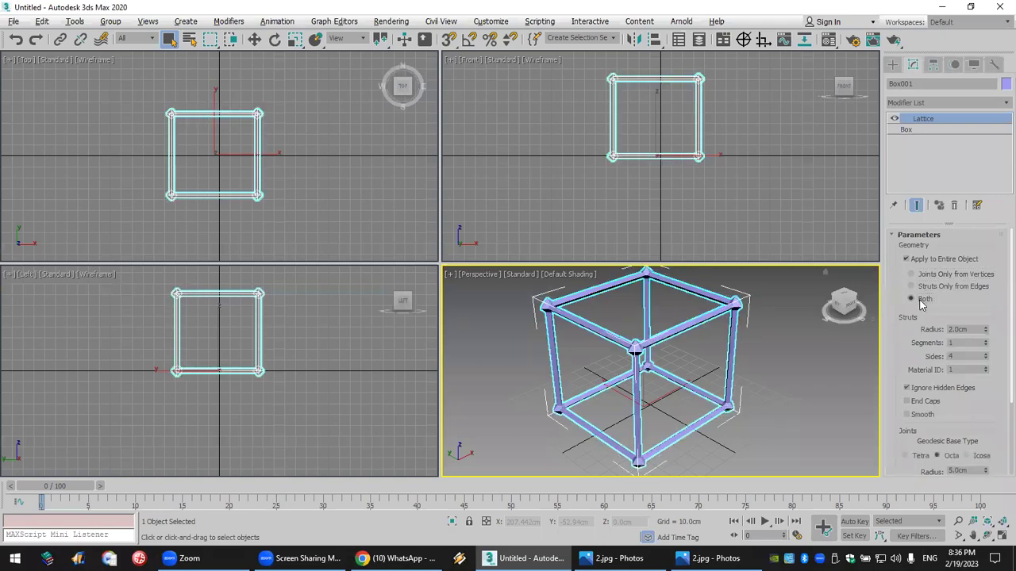
# Set the lattice struts to a 3.5 cm radius with 3 sides, and the joints to Icosa with a 13 cm radius and 12 segments.
pyautogui.moveTo(904, 341); pyautogui.dragTo(913, 292)
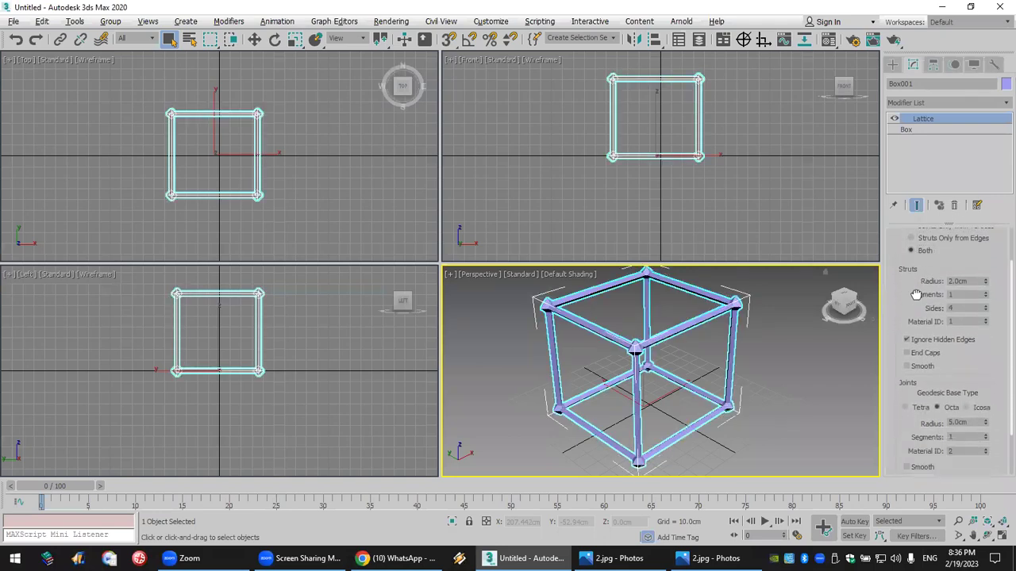
pyautogui.moveTo(986, 284); pyautogui.dragTo(992, 316)
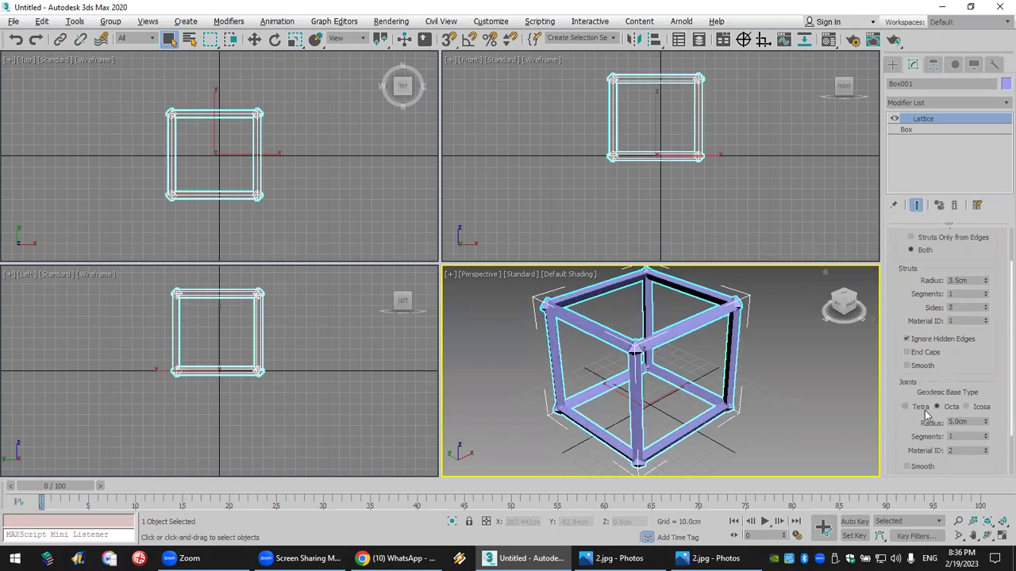
pyautogui.click(966, 407)
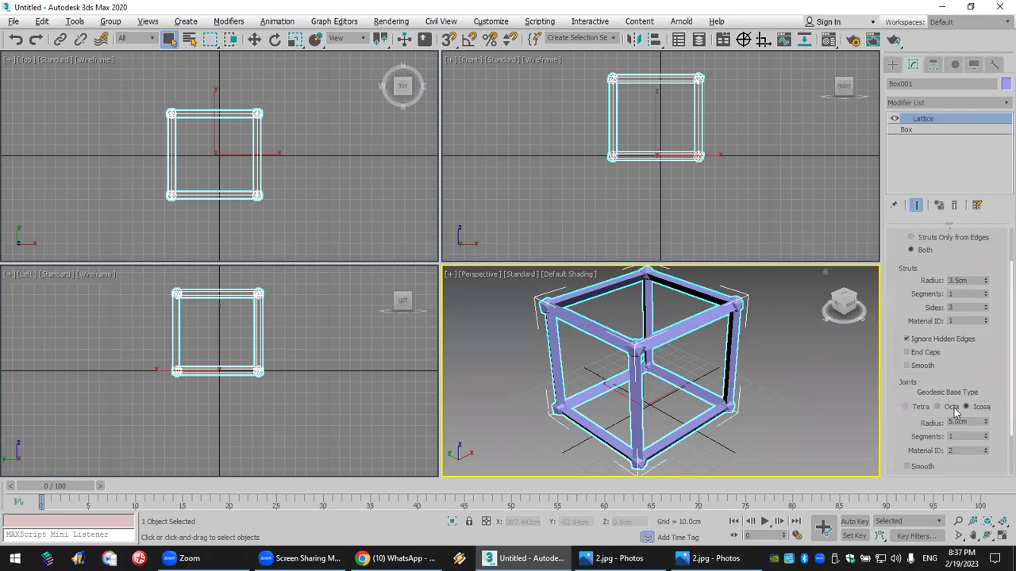
pyautogui.moveTo(986, 422)
pyautogui.mouseDown()
pyautogui.moveTo(986, 411)
pyautogui.moveTo(984, 426)
pyautogui.mouseUp()
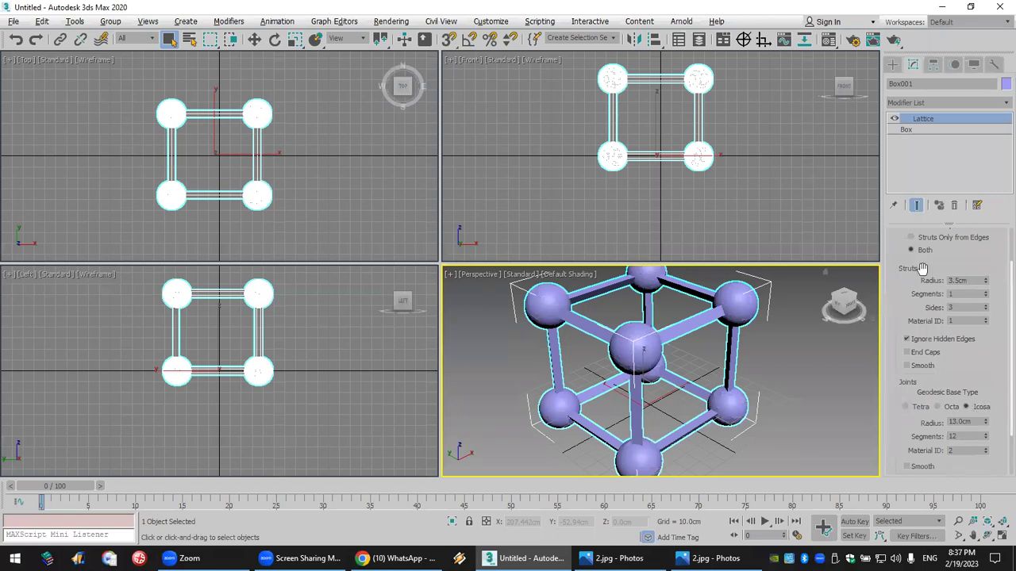
# Compare the resized lattice with struts only and joints only, and restore both struts and joints.
pyautogui.scroll(2, 919, 274)
pyautogui.click(924, 286)
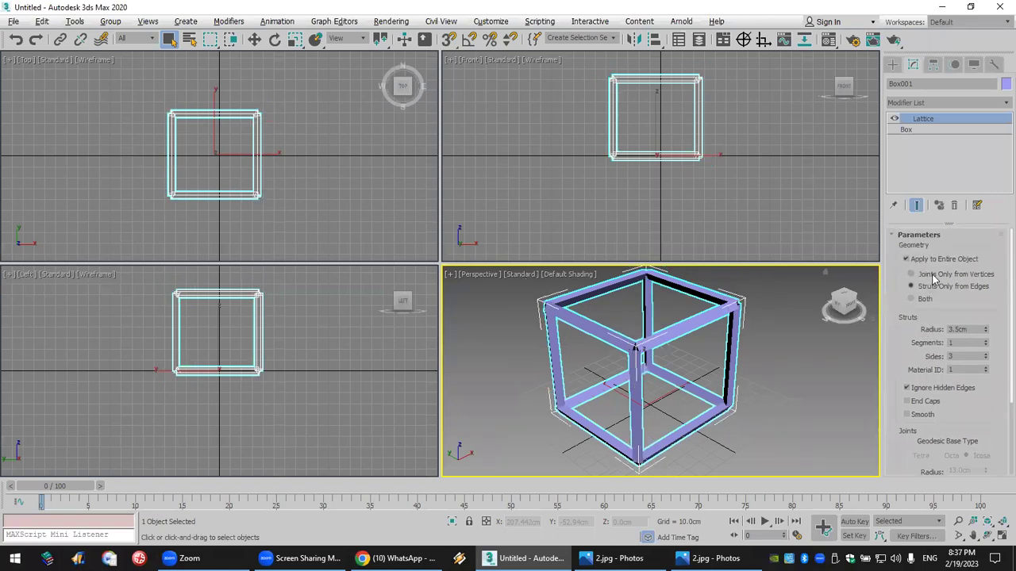
pyautogui.click(934, 276)
pyautogui.click(933, 287)
pyautogui.click(930, 299)
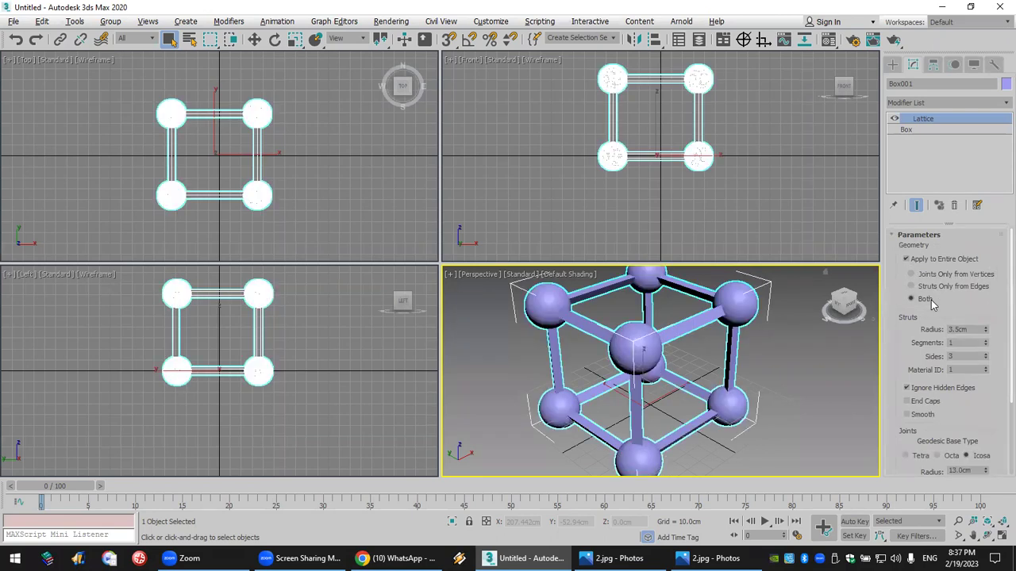
# Discard the box lattice example by resetting to an empty scene without saving.
pyautogui.click(14, 22)
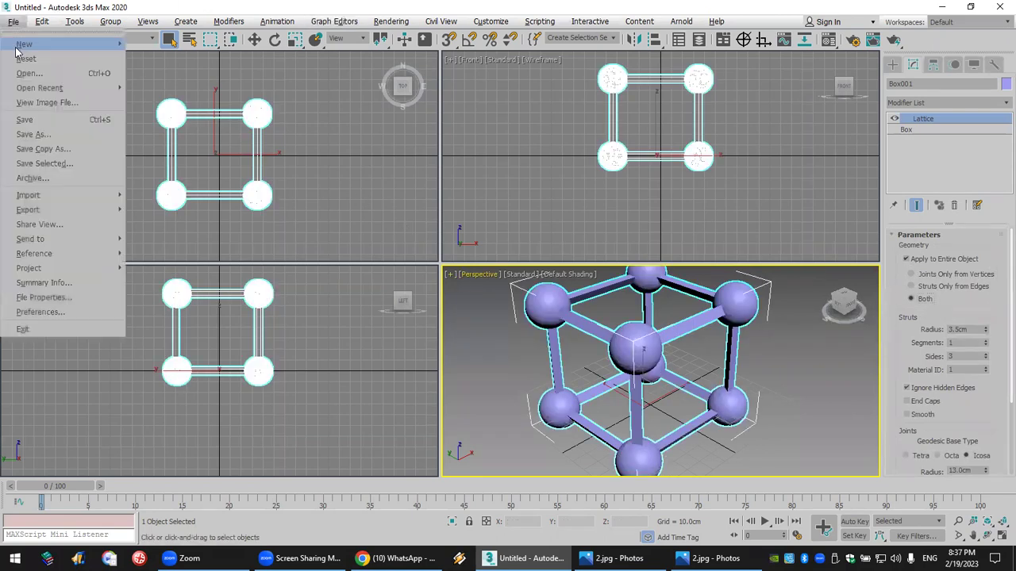
pyautogui.click(19, 59)
pyautogui.click(507, 298)
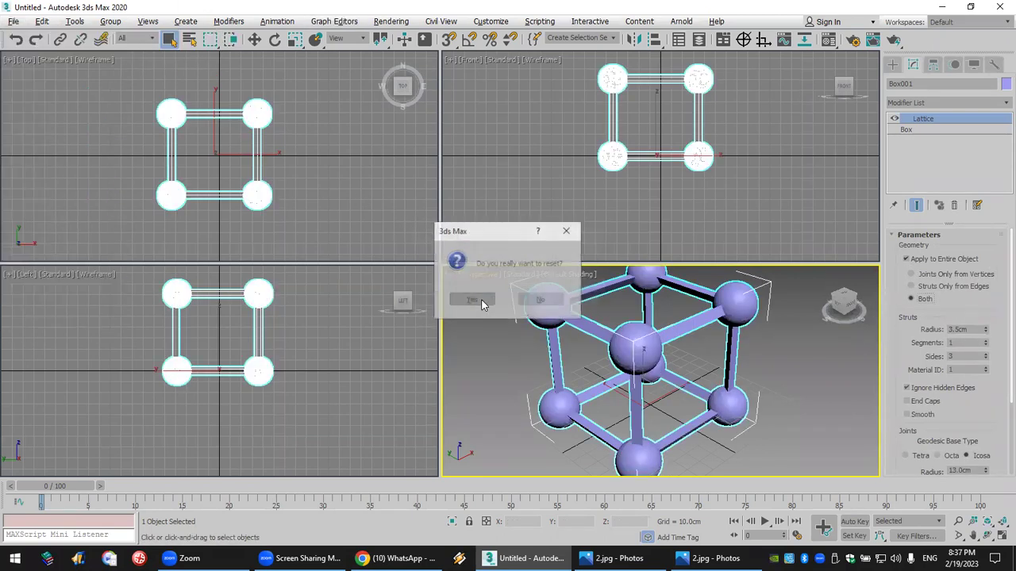
pyautogui.click(479, 300)
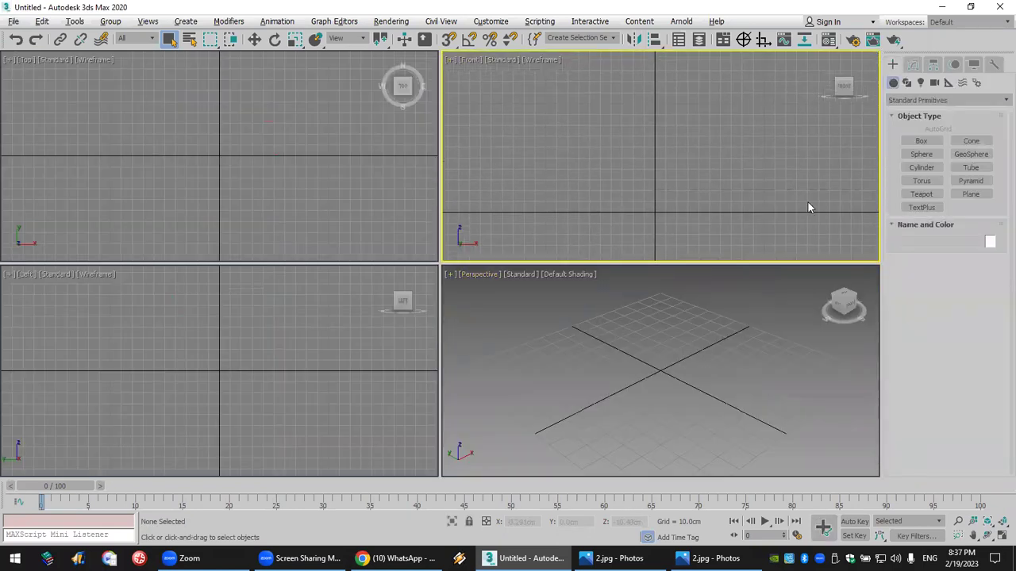
# Draw a wall box in the front view, about 272 cm wide, 127 cm high and 6 cm thick.
pyautogui.click(931, 142)
pyautogui.moveTo(514, 75); pyautogui.dragTo(811, 213)
pyautogui.click(813, 208)
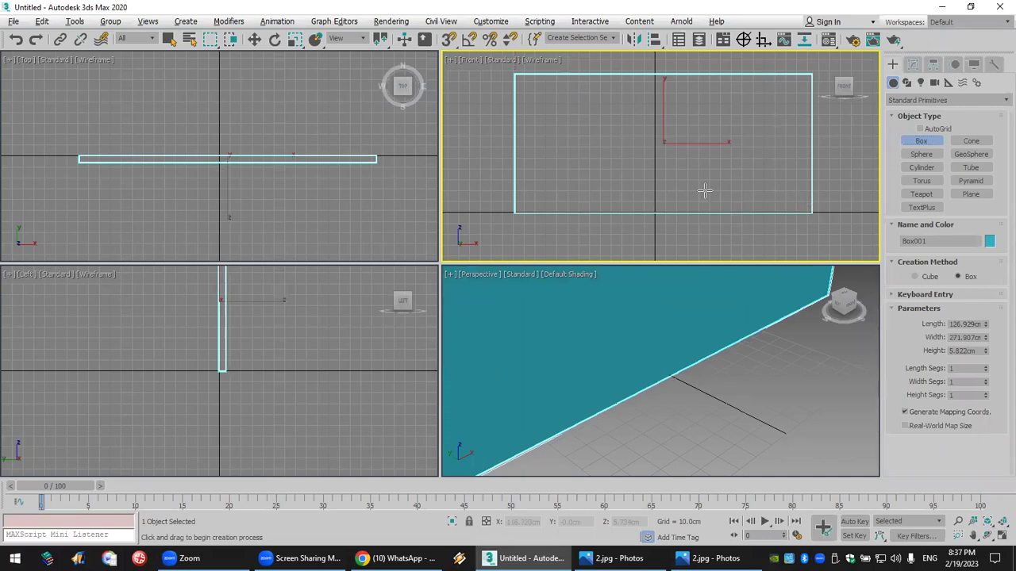
# Draw a window-shaped box over the wall's middle in the front view, about 43 cm wide, 67 cm high and 10 cm thick.
pyautogui.moveTo(615, 99); pyautogui.dragTo(663, 173)
pyautogui.click(650, 301)
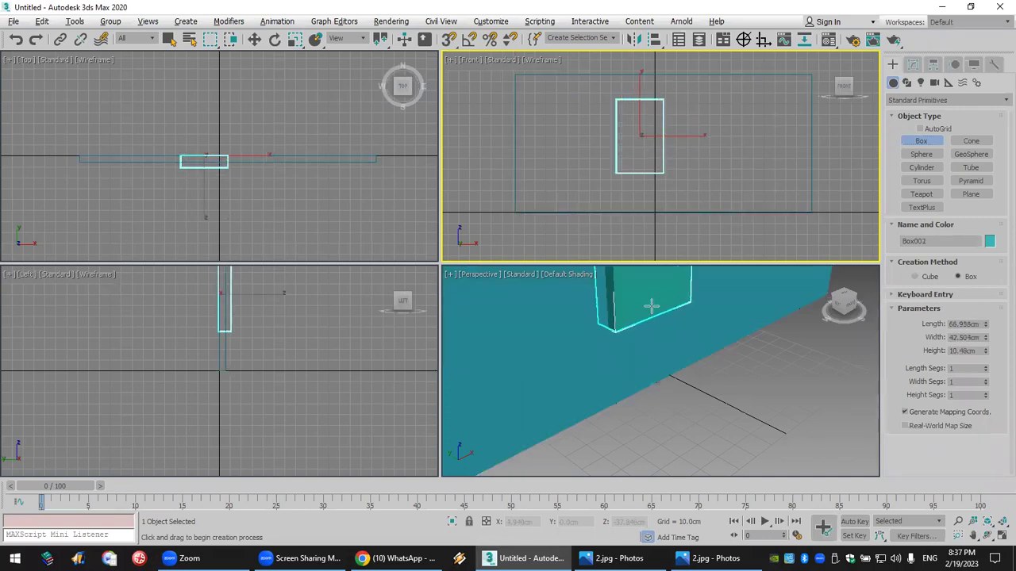
# Cut the window opening by subtracting the window box from the wall with ProBoolean, picking the box as a copy.
pyautogui.scroll(-5, 633, 415)
pyautogui.moveTo(639, 447); pyautogui.dragTo(640, 448, button='middle')
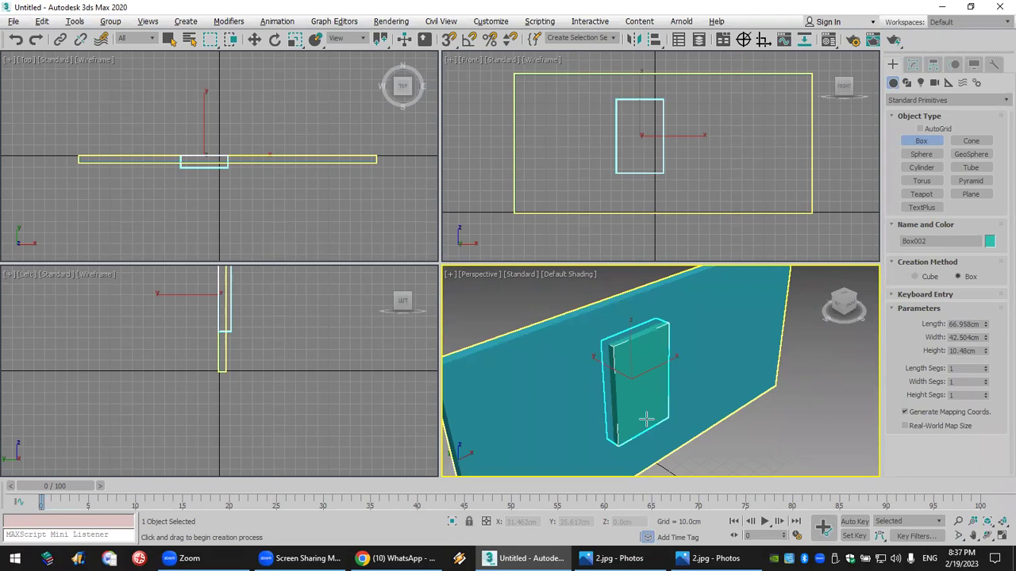
pyautogui.moveTo(646, 382); pyautogui.dragTo(649, 361, button='middle')
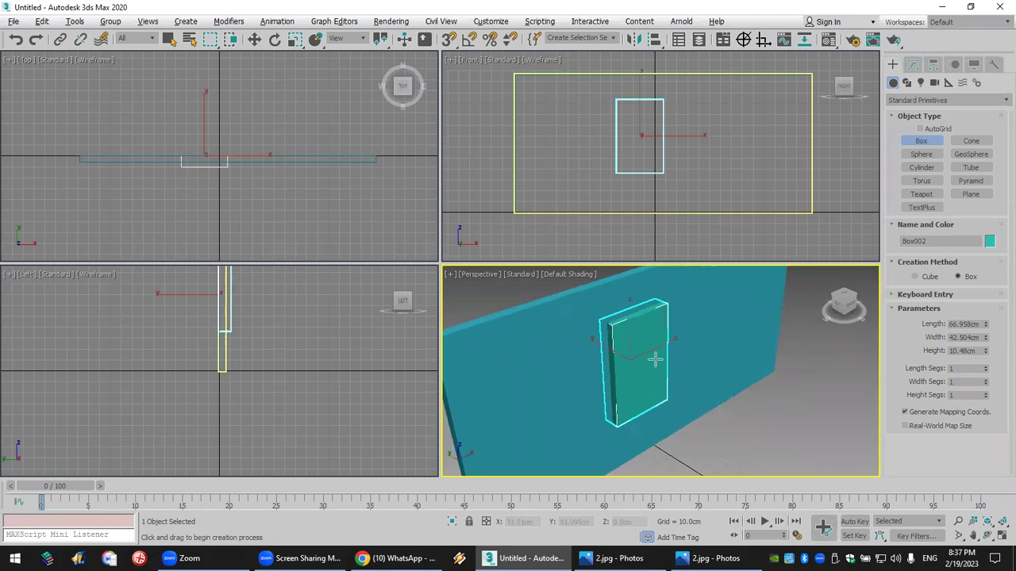
pyautogui.rightClick(776, 437)
pyautogui.click(744, 367)
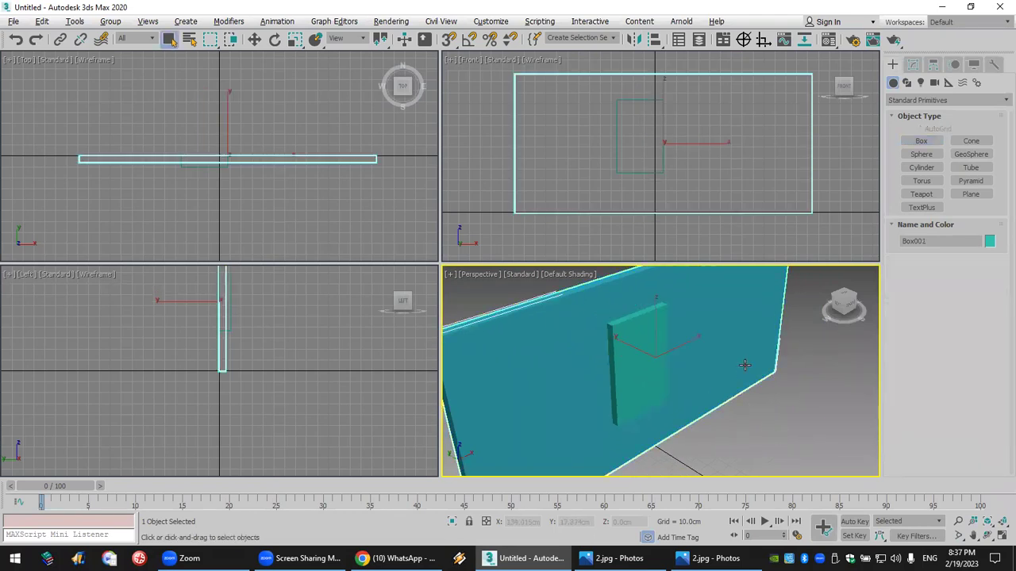
pyautogui.click(899, 100)
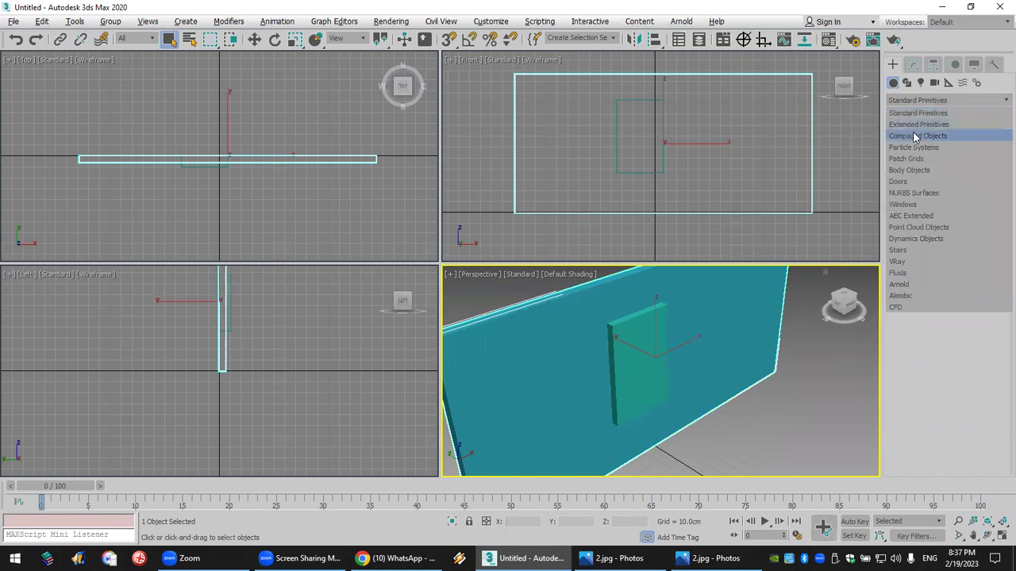
pyautogui.click(921, 131)
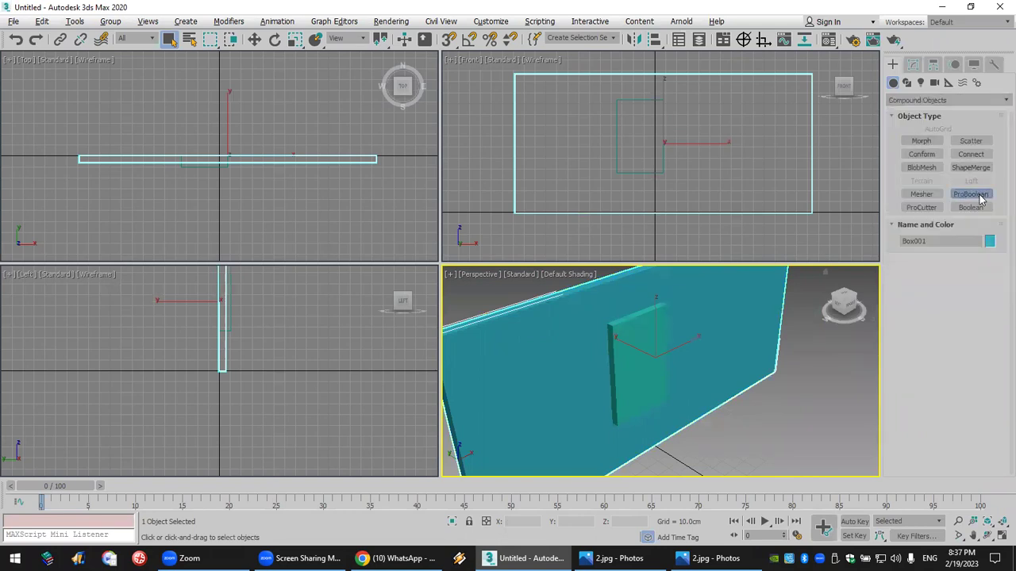
pyautogui.click(976, 195)
pyautogui.click(945, 278)
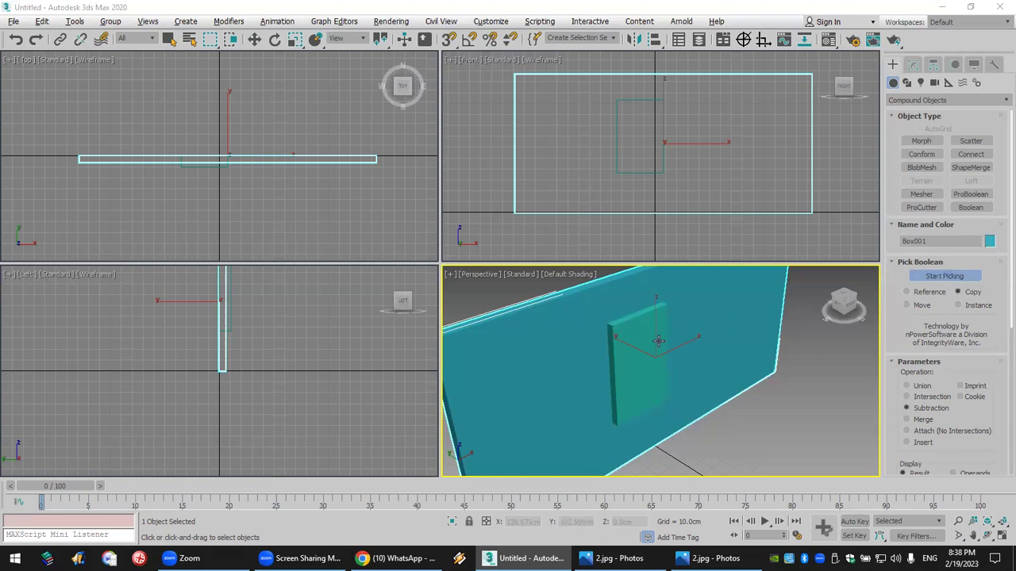
# Move the cut wall away from the window box to check the opening, undo the move and clear the selection.
pyautogui.press('w')
pyautogui.moveTo(632, 345); pyautogui.dragTo(619, 315)
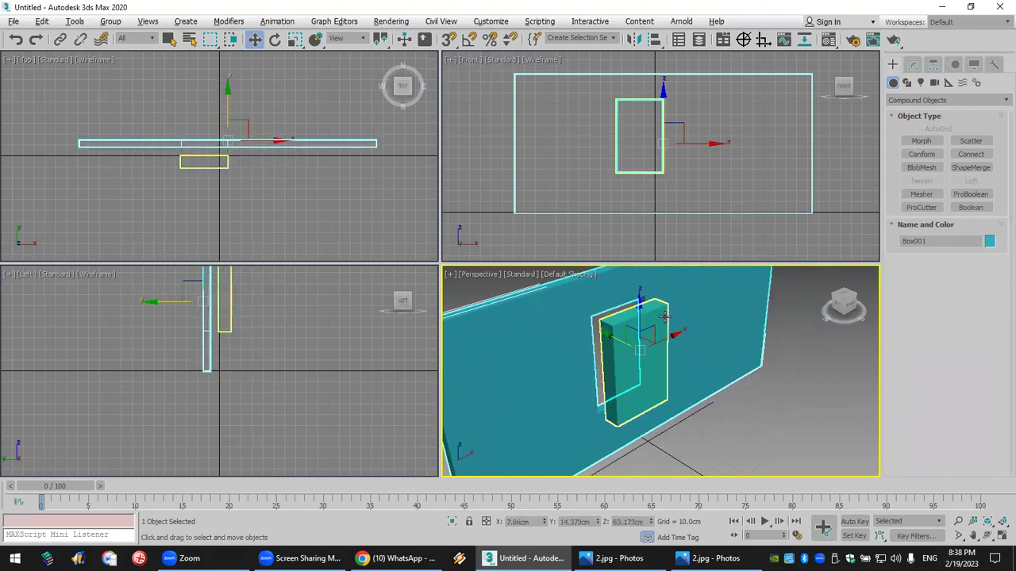
pyautogui.hotkey('ctrl', 'z')
pyautogui.click(764, 409)
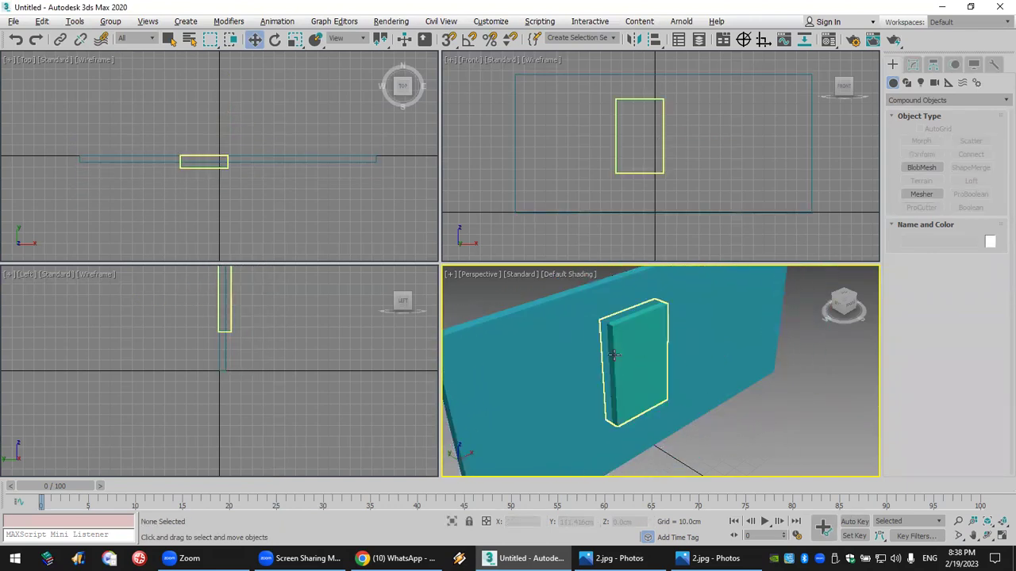
# Apply a Lattice modifier to the window box inside the wall opening.
pyautogui.click(635, 344)
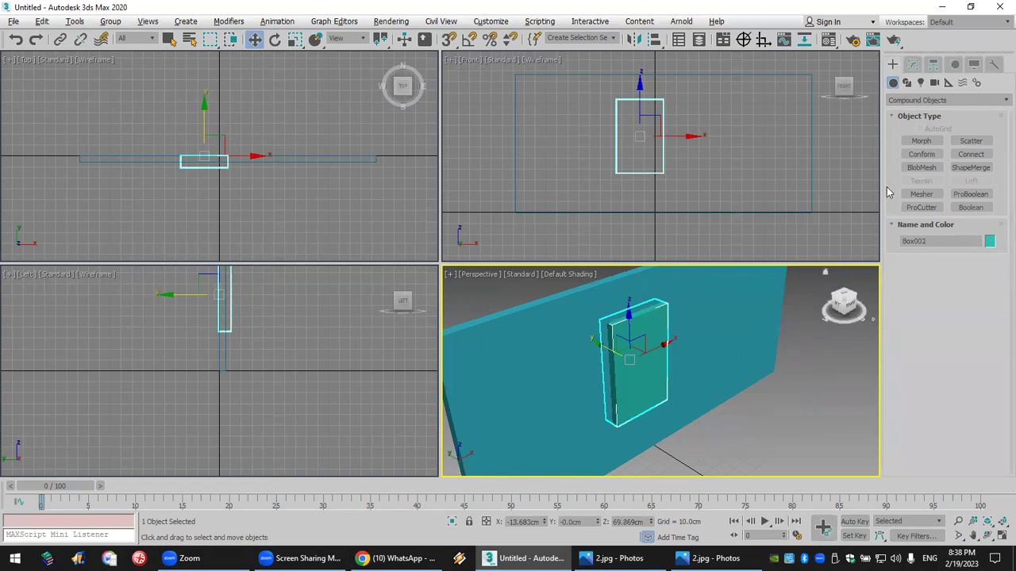
pyautogui.click(912, 65)
pyautogui.doubleClick(974, 278)
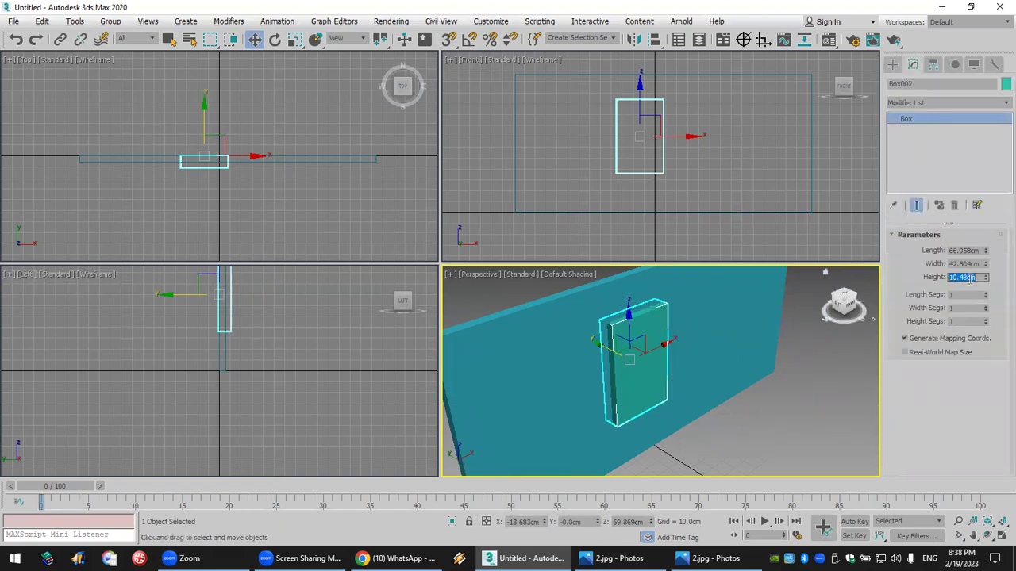
pyautogui.click(923, 102)
pyautogui.scroll(-10, 921, 102)
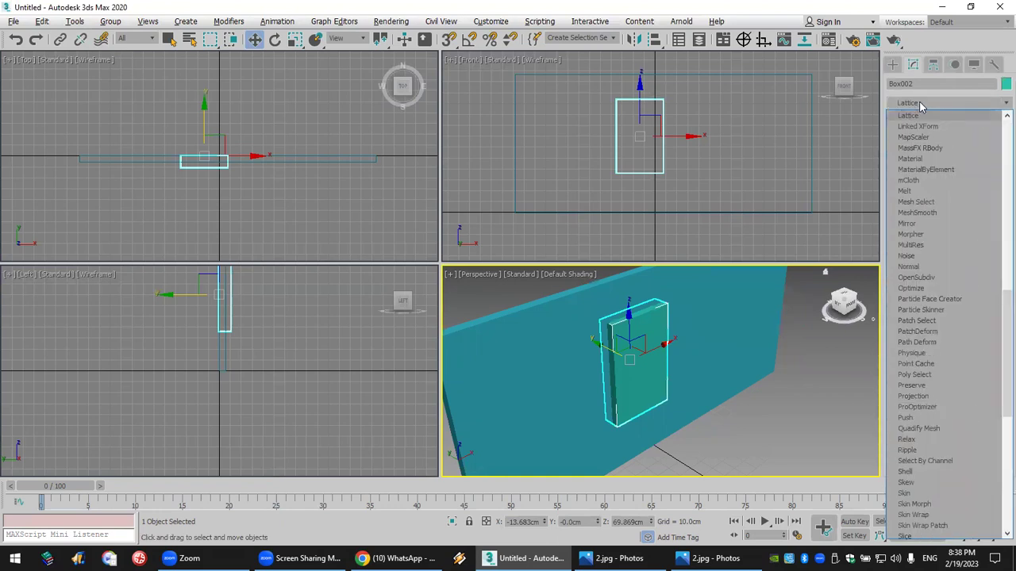
pyautogui.click(896, 127)
# Set the window box's base height to 0 cm beneath the Lattice modifier to flatten the frame.
pyautogui.scroll(3, 635, 389)
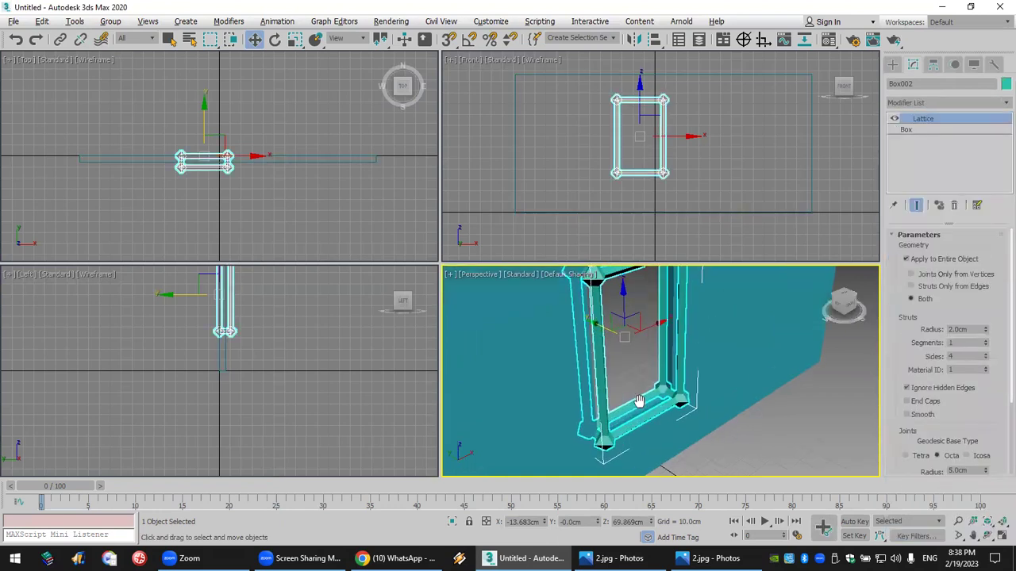
pyautogui.click(1001, 537)
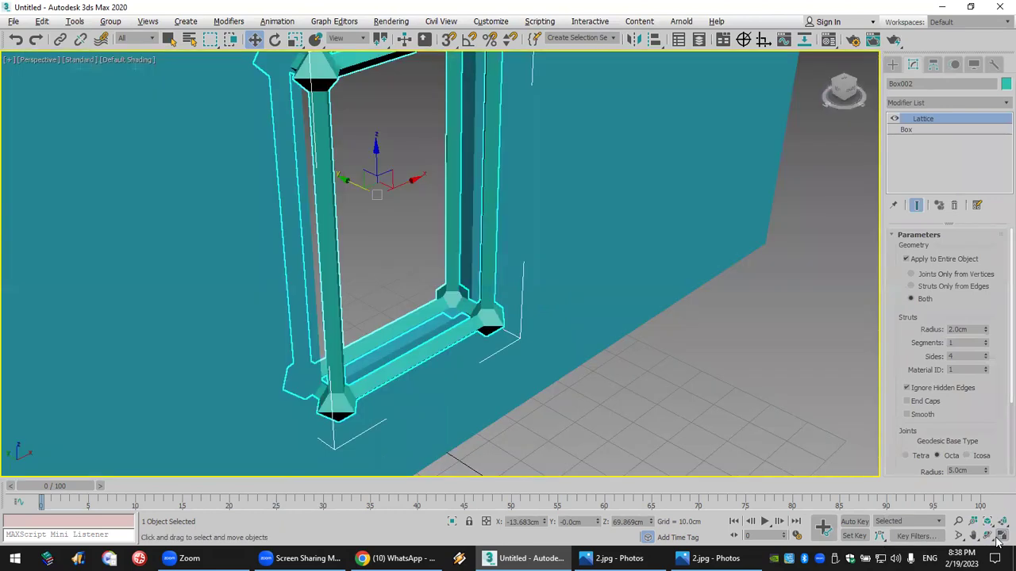
pyautogui.click(912, 129)
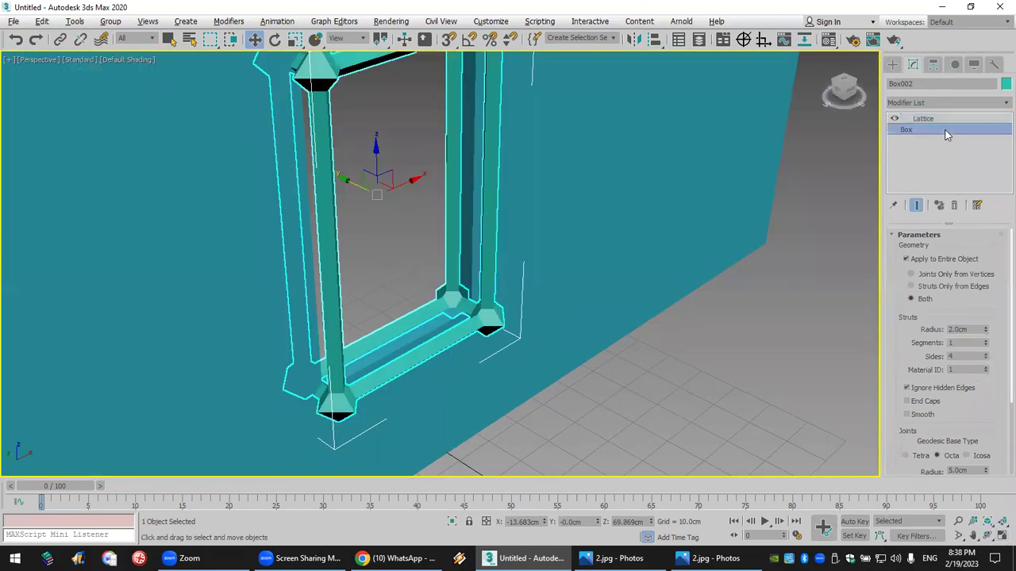
pyautogui.doubleClick(964, 276)
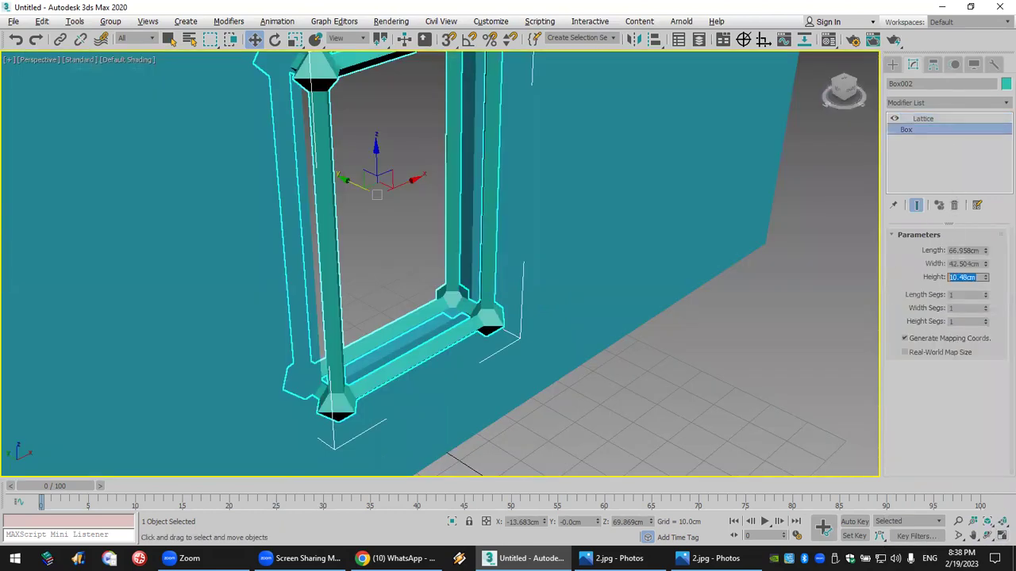
pyautogui.write('0')
pyautogui.press('Return')
pyautogui.keyDown('alt'); pyautogui.moveTo(539, 238); pyautogui.dragTo(853, 268, button='middle'); pyautogui.keyUp('alt')
# Set the lattice to struts only from edges and give the struts 5 sides.
pyautogui.click(931, 117)
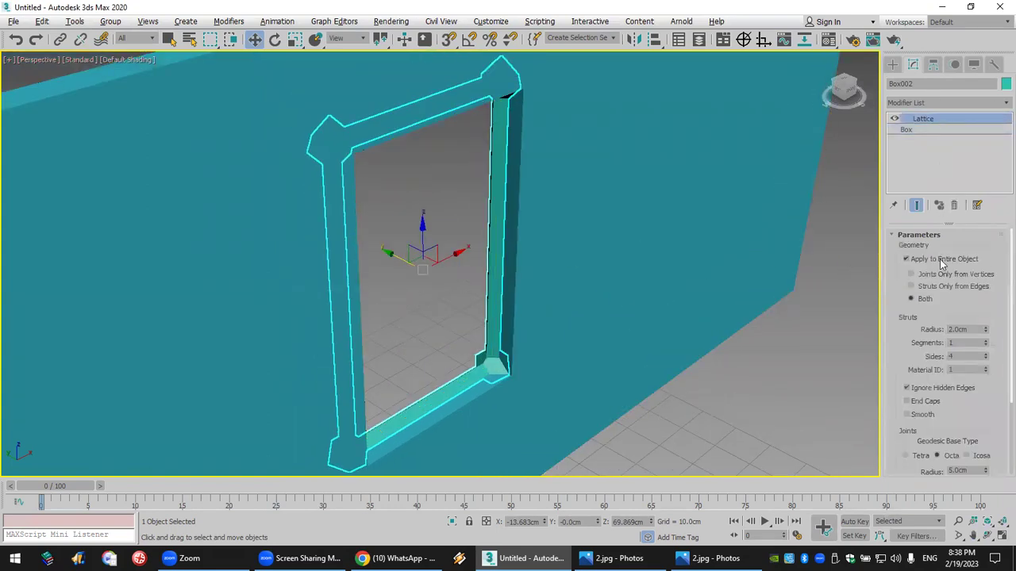
pyautogui.click(935, 286)
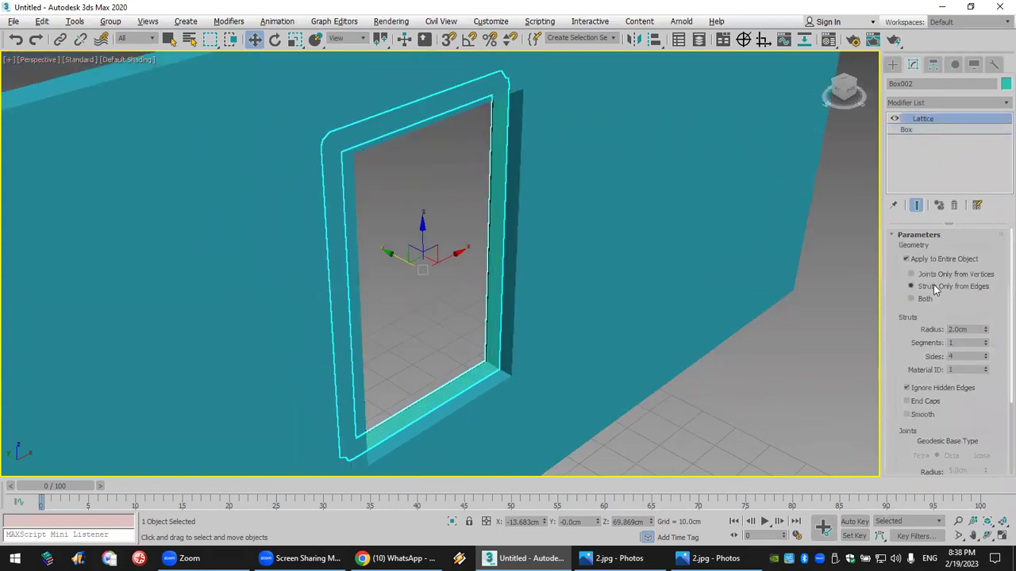
pyautogui.click(985, 354)
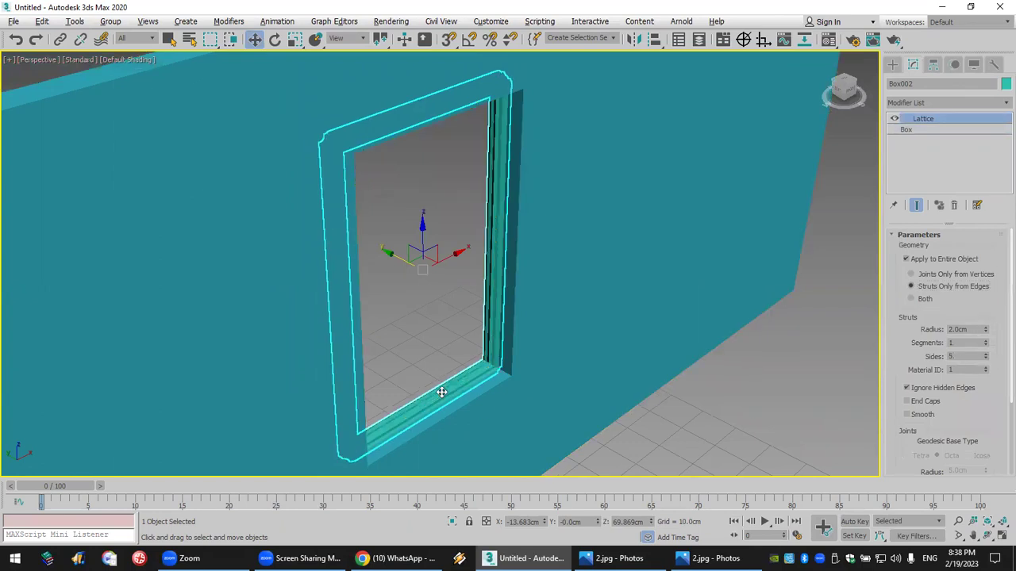
pyautogui.scroll(5, 437, 390)
pyautogui.scroll(-8, 456, 371)
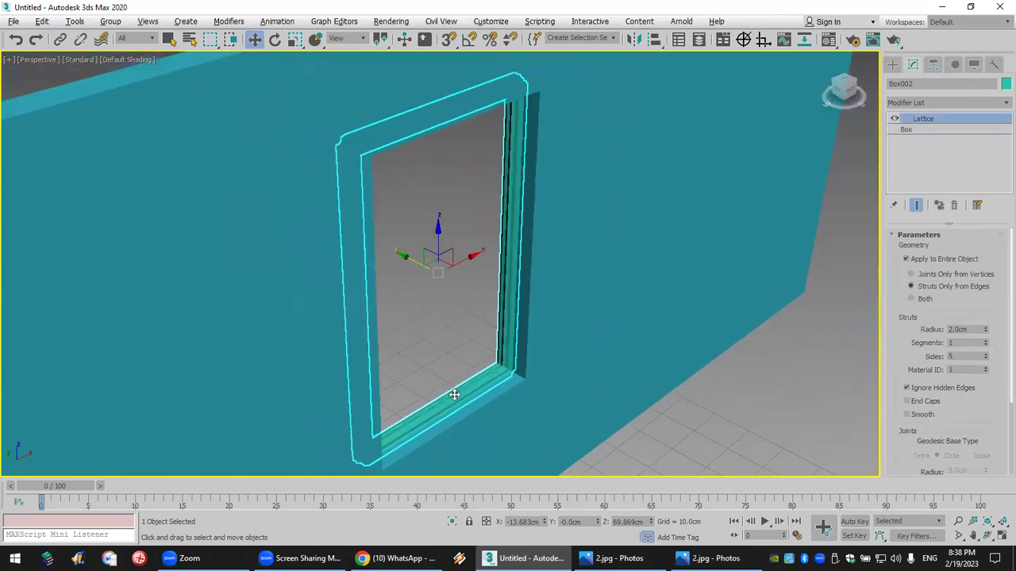
# Divide the window frame into panes with 3 length segments and 2 width segments on the base box.
pyautogui.click(920, 129)
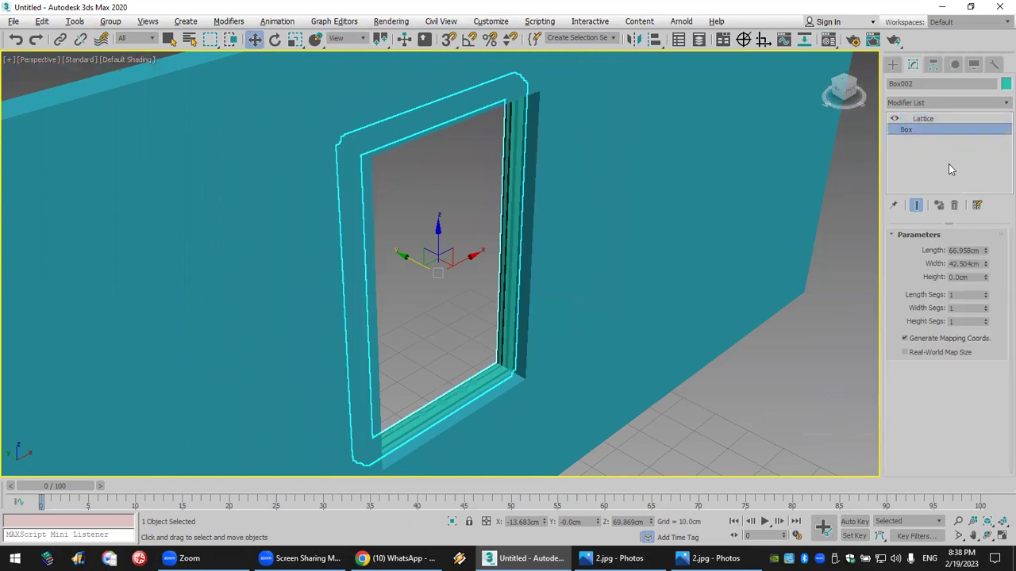
pyautogui.click(986, 293)
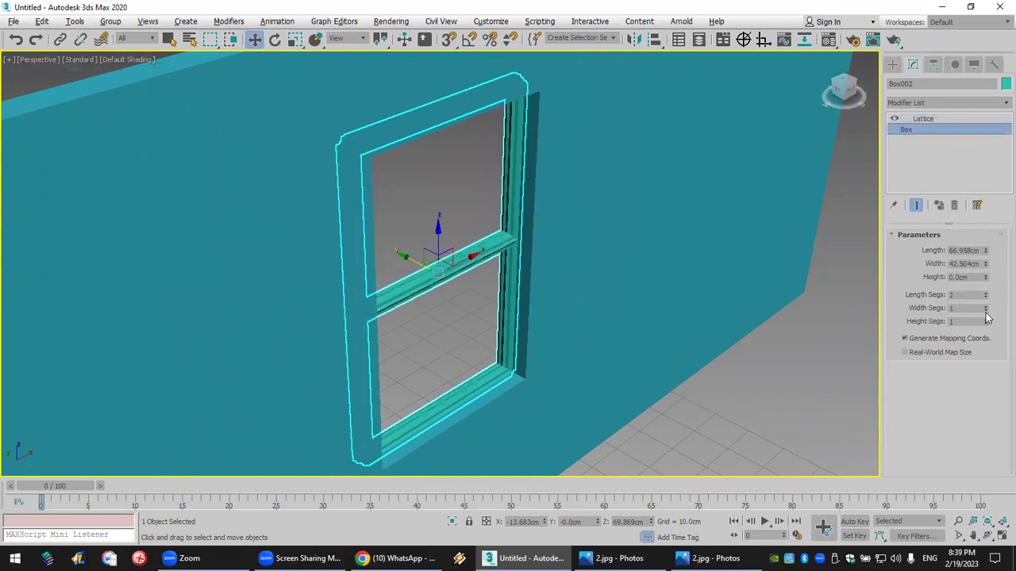
pyautogui.click(987, 307)
pyautogui.hotkey('ctrl', 'r')
pyautogui.moveTo(515, 293); pyautogui.dragTo(568, 260)
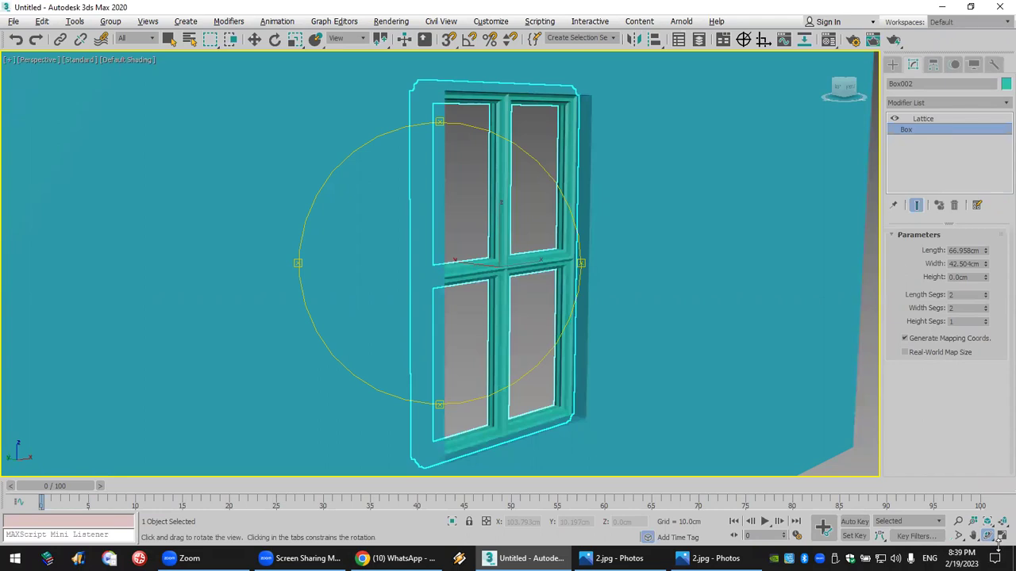
pyautogui.click(986, 293)
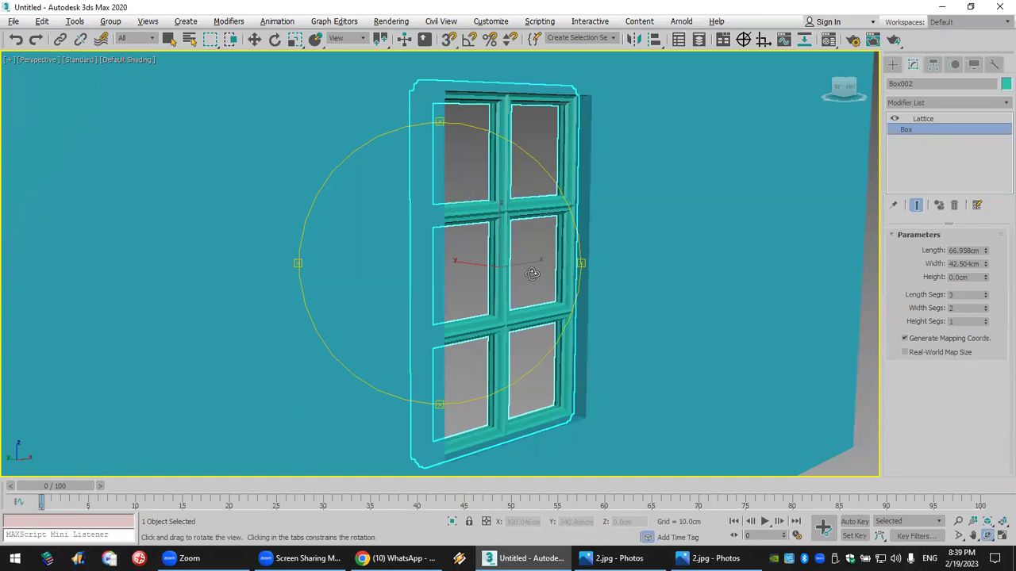
pyautogui.click(1000, 536)
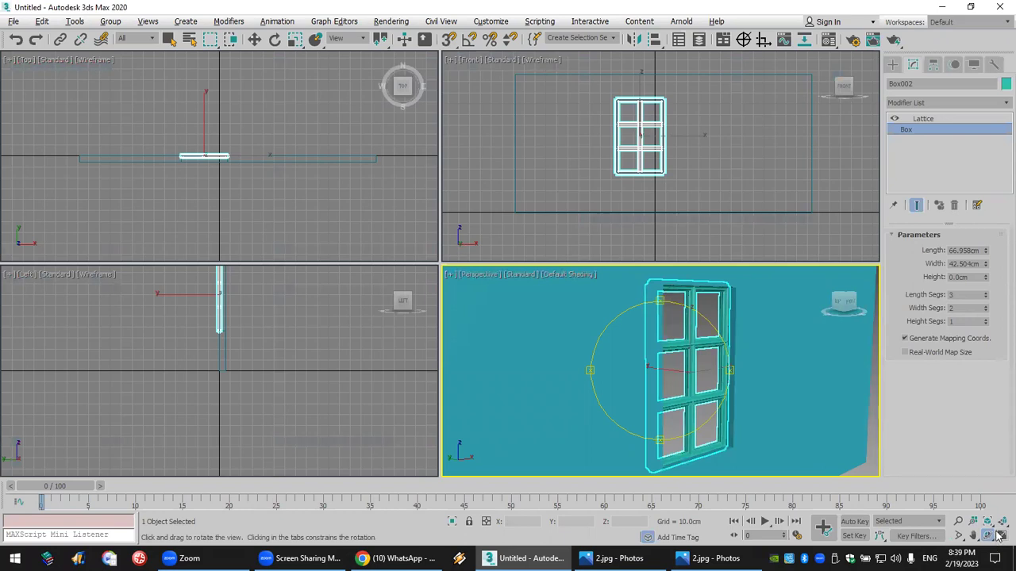
pyautogui.click(892, 65)
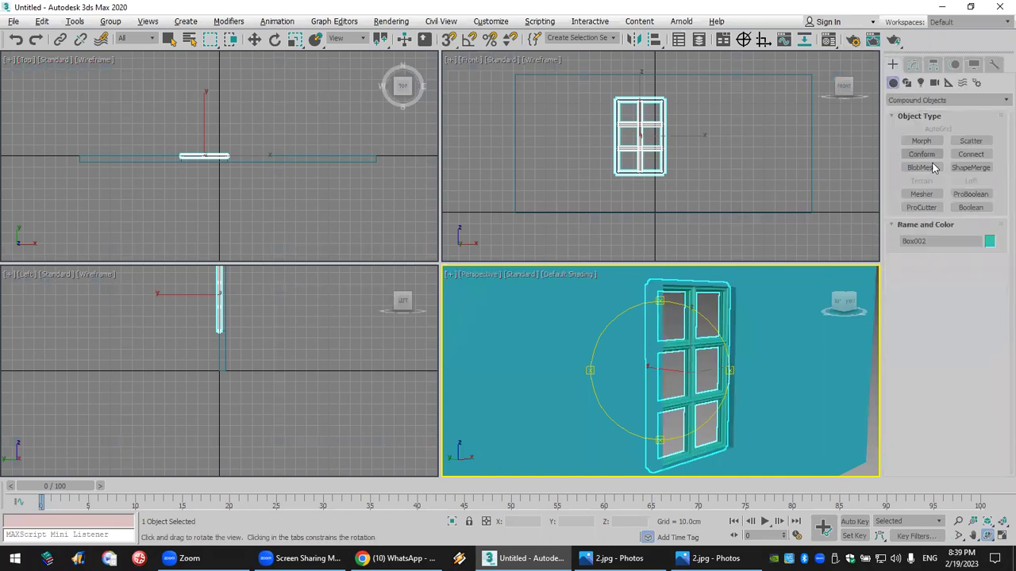
pyautogui.click(903, 100)
pyautogui.click(913, 116)
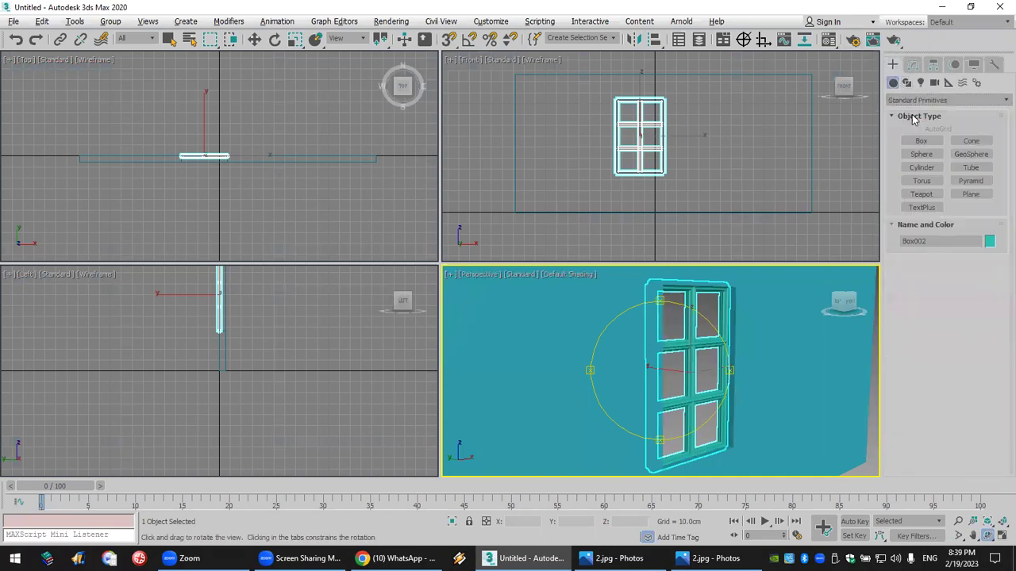
pyautogui.click(979, 196)
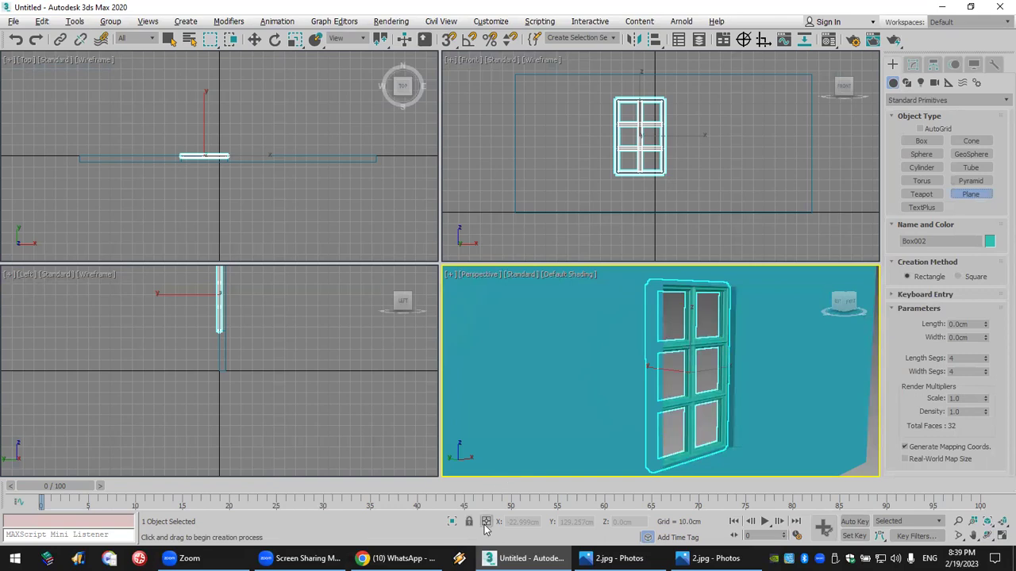
pyautogui.scroll(4, 783, 136)
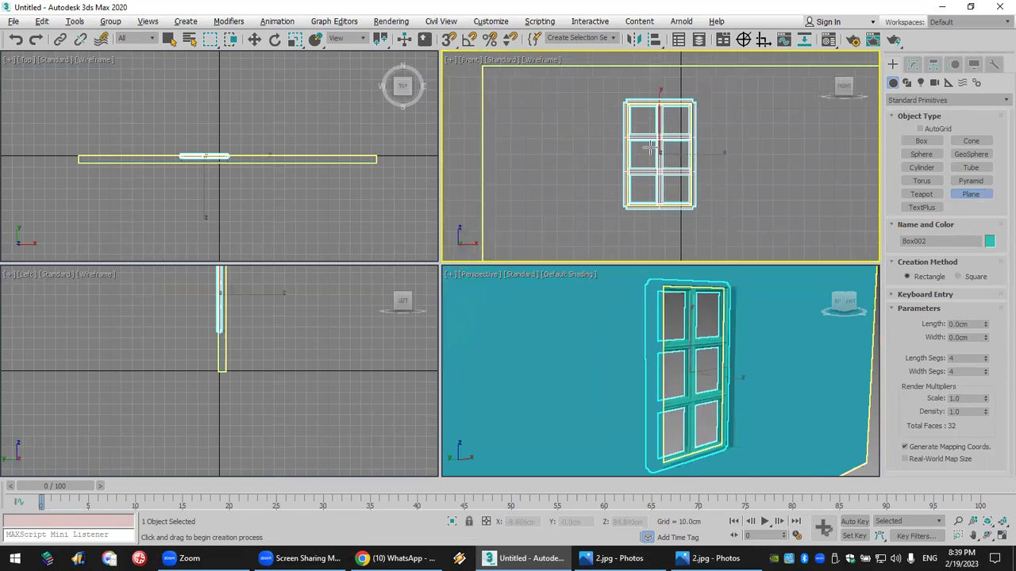
pyautogui.click(1003, 536)
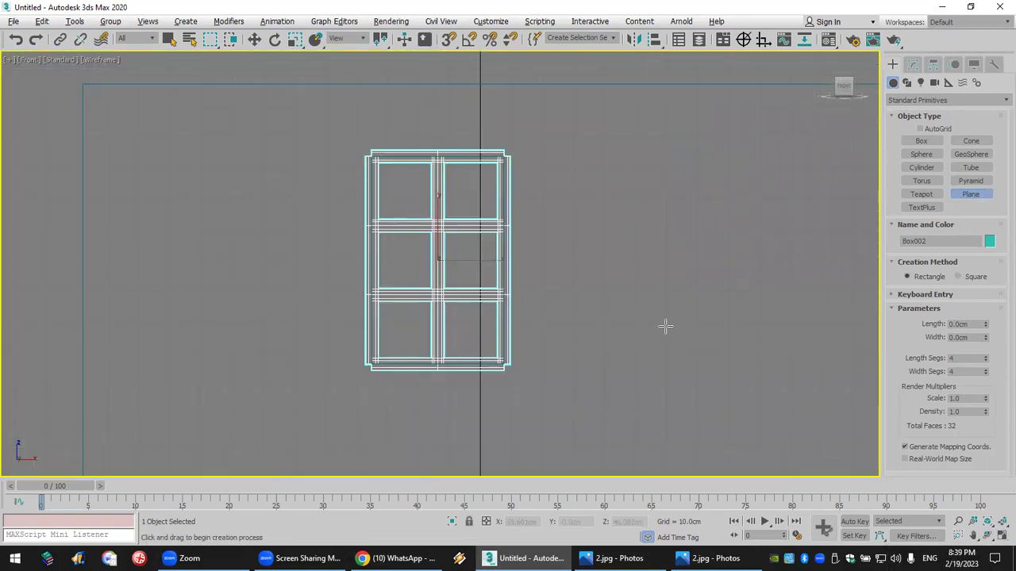
pyautogui.click(1002, 535)
pyautogui.scroll(2, 677, 168)
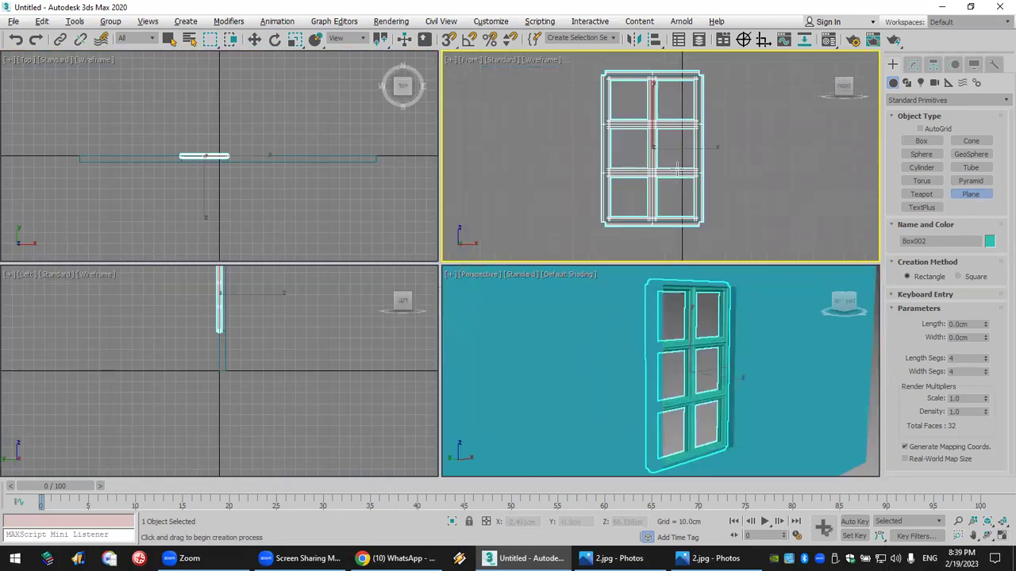
# Clone the window frame in place as an independent copy.
pyautogui.click(692, 381)
pyautogui.press('w')
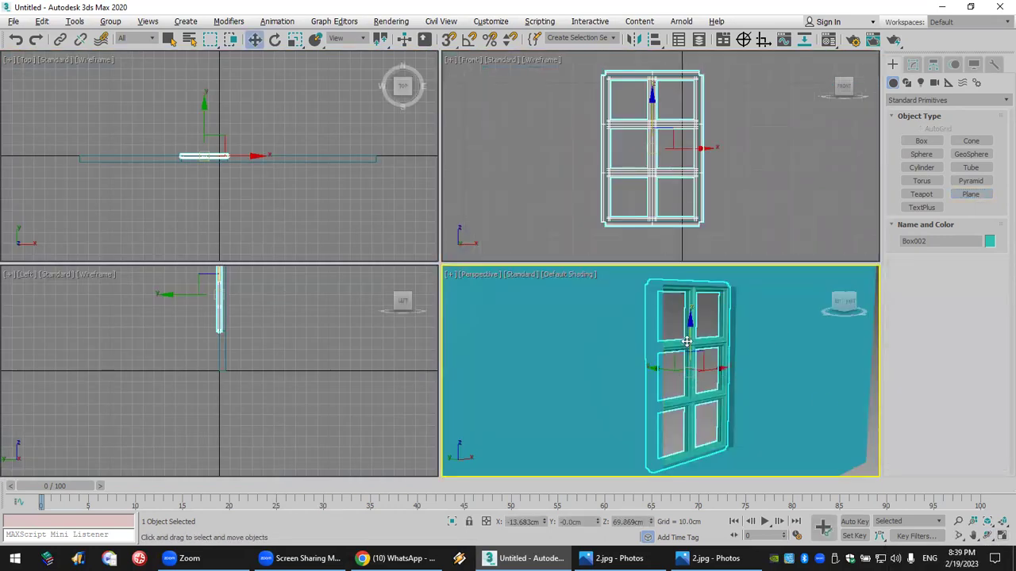
pyautogui.rightClick(685, 341)
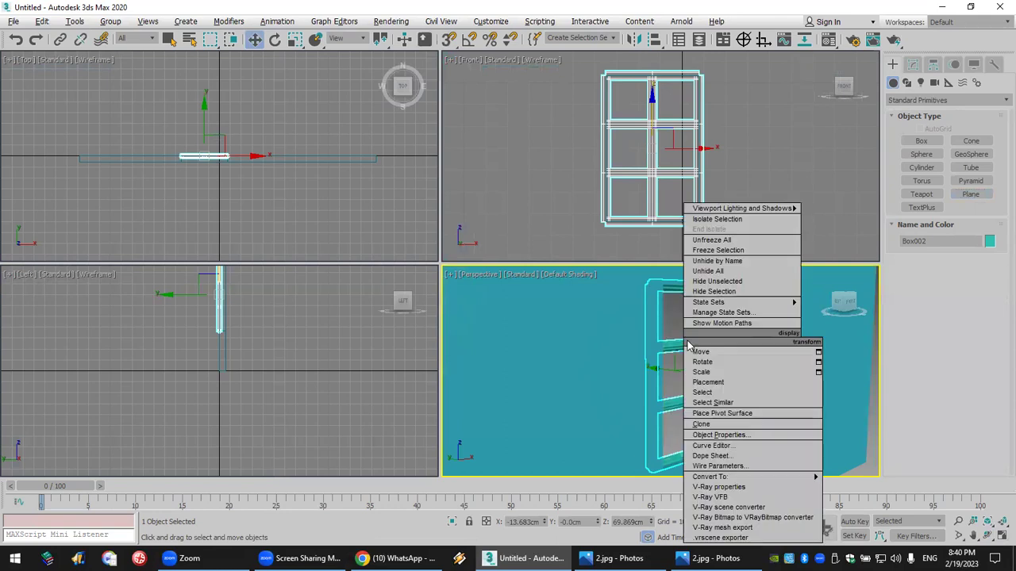
pyautogui.click(774, 431)
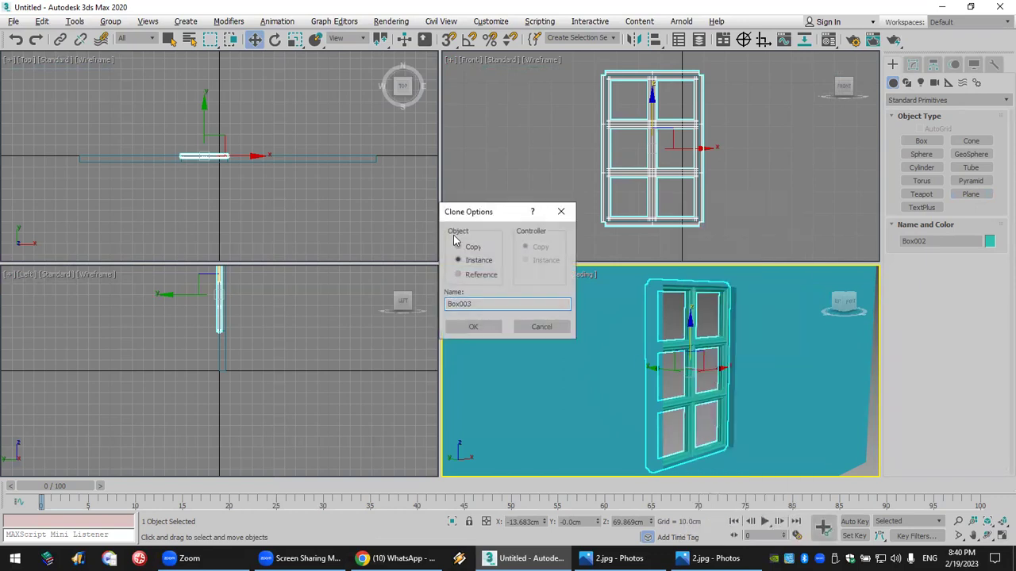
pyautogui.click(470, 248)
pyautogui.click(473, 326)
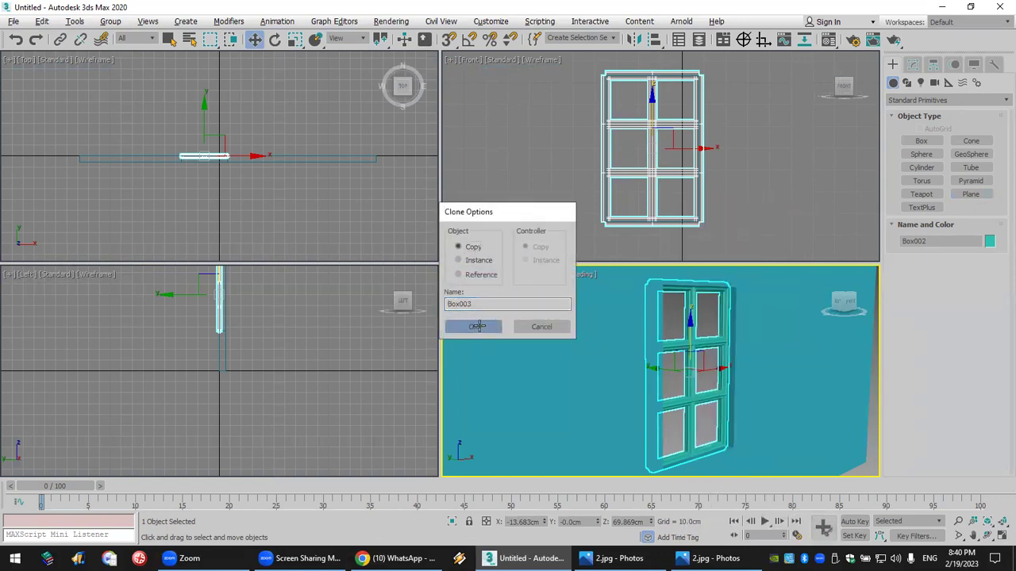
pyautogui.rightClick(301, 135)
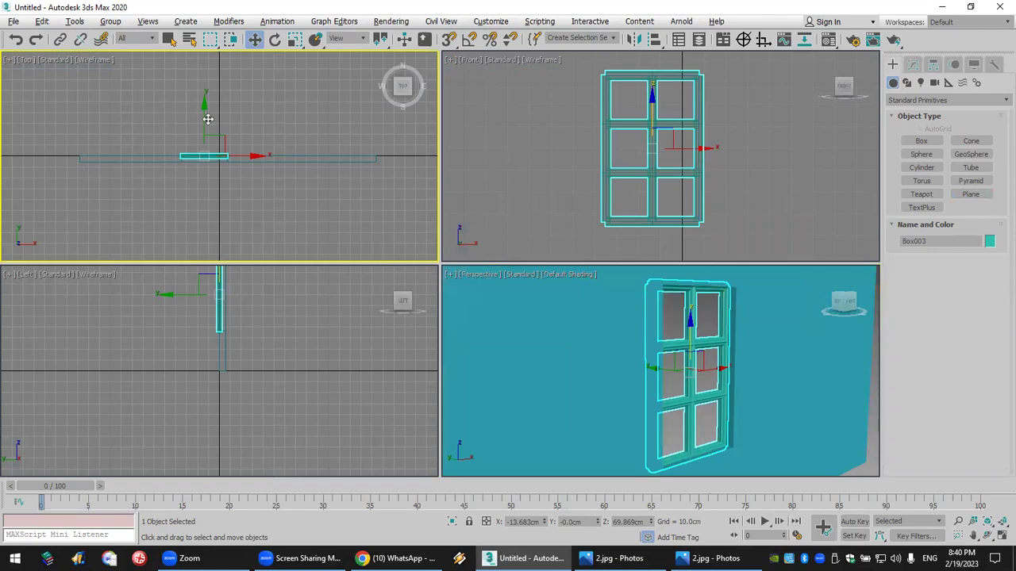
# Remove the Lattice modifier from the cloned window frame to turn it into a solid pane in the opening.
pyautogui.moveTo(203, 119); pyautogui.dragTo(215, 200)
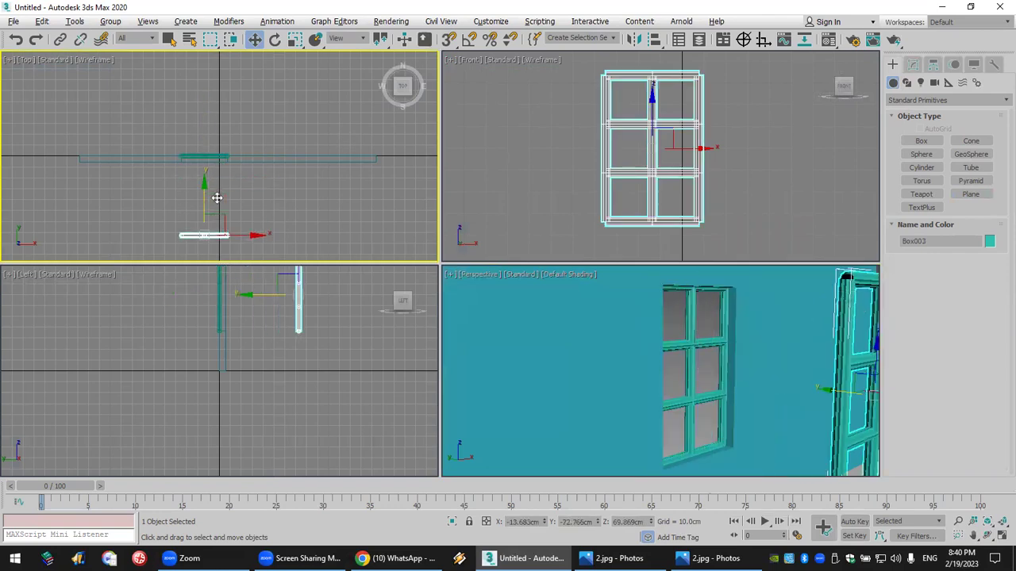
pyautogui.rightClick(217, 200)
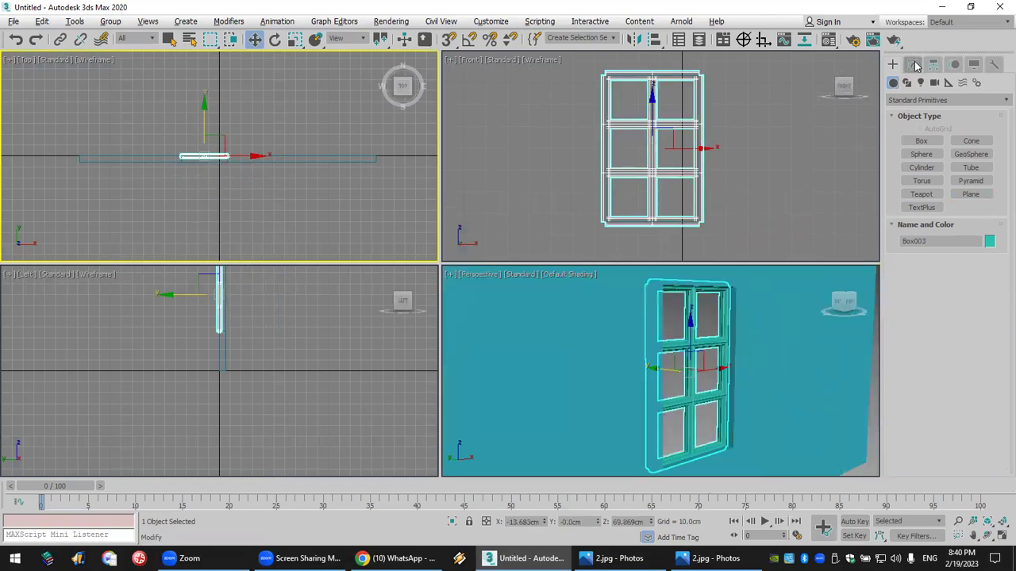
pyautogui.click(913, 64)
pyautogui.click(956, 205)
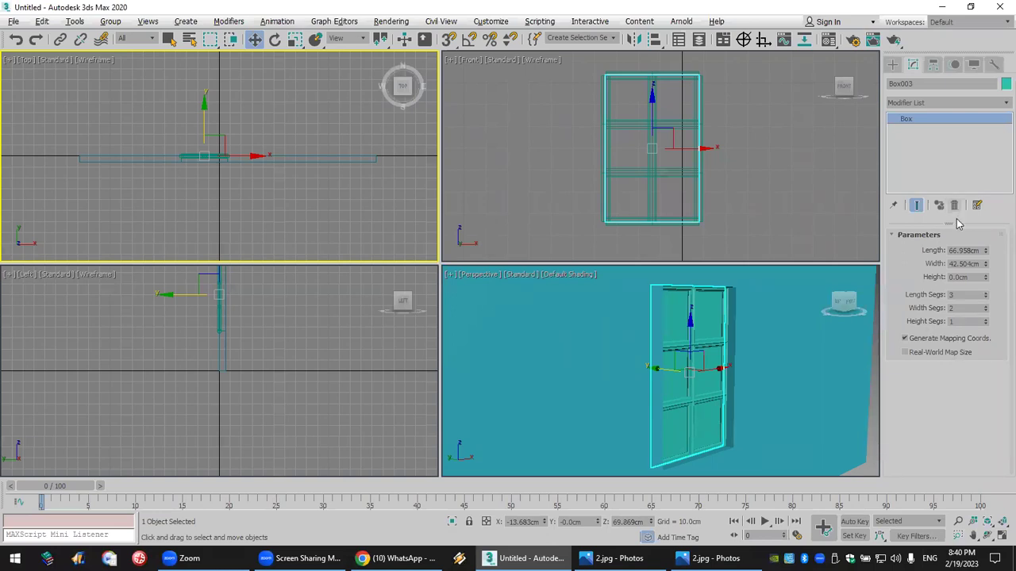
pyautogui.click(1001, 536)
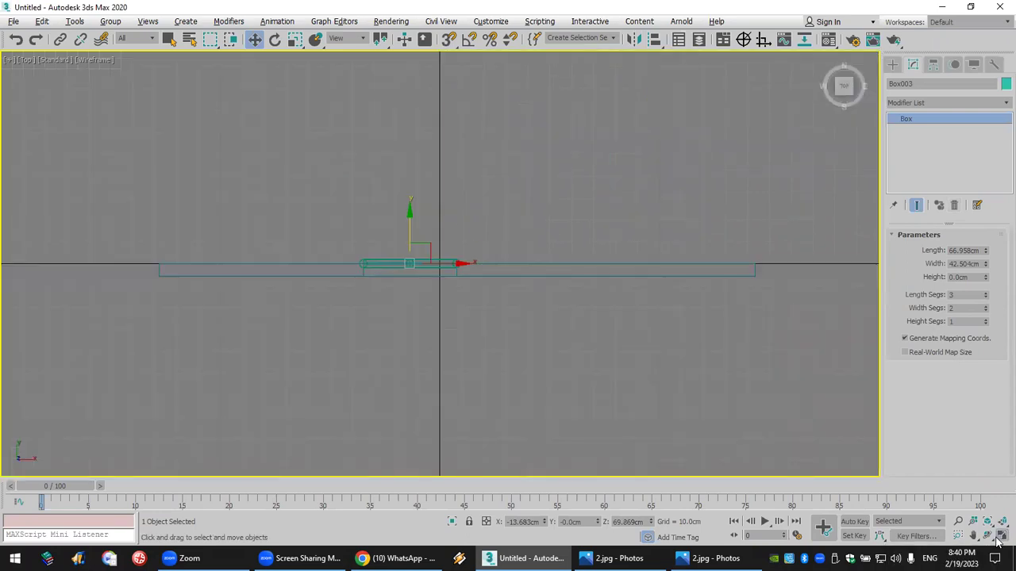
pyautogui.click(1001, 535)
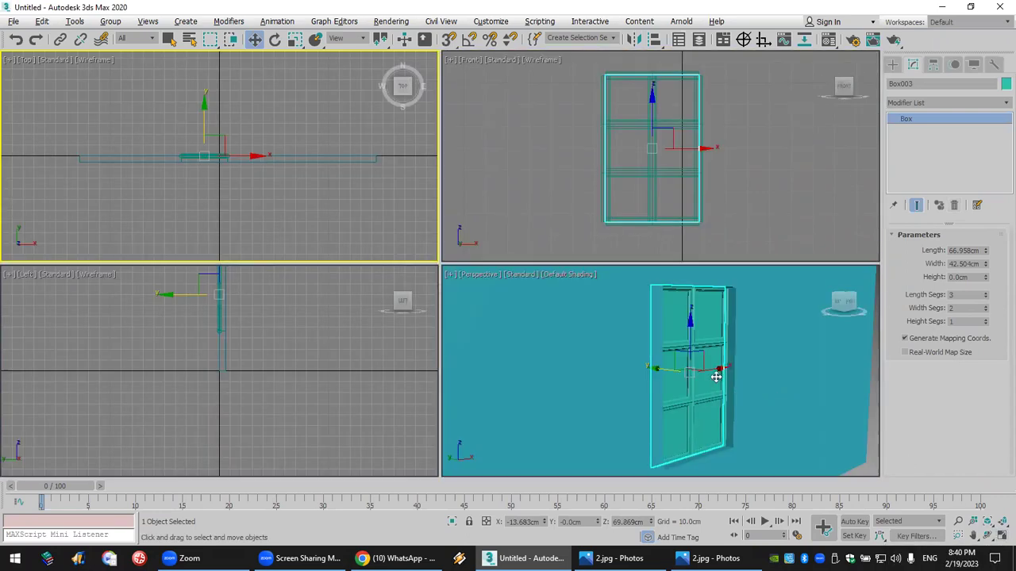
# Shift the solid pane slightly along Y, and undo the move, the Lattice removal and the clone.
pyautogui.moveTo(716, 378); pyautogui.dragTo(718, 387)
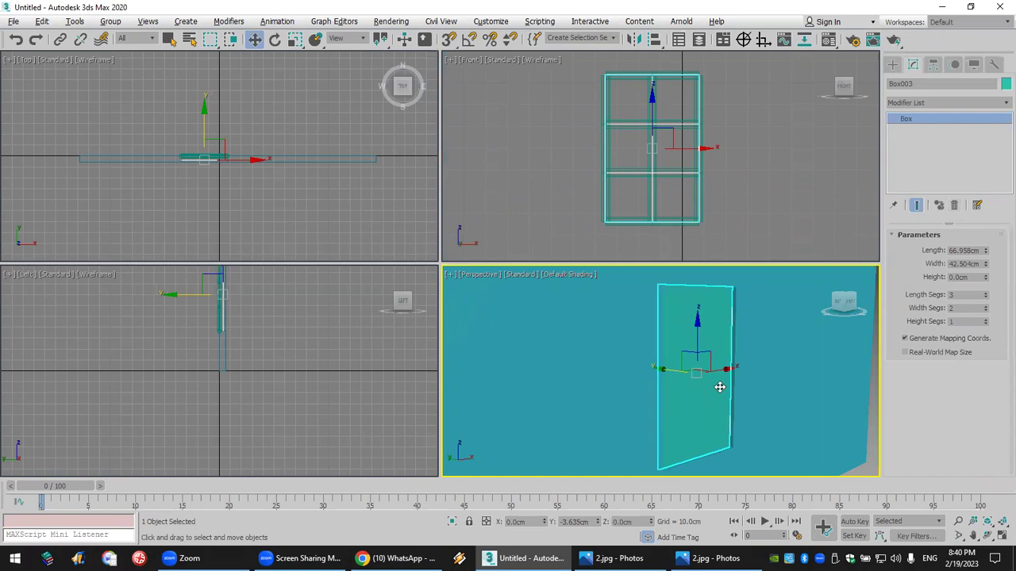
pyautogui.hotkey('ctrl', 'z')
pyautogui.hotkey('ctrl', 'z')
pyautogui.hotkey('ctrl', 'z')
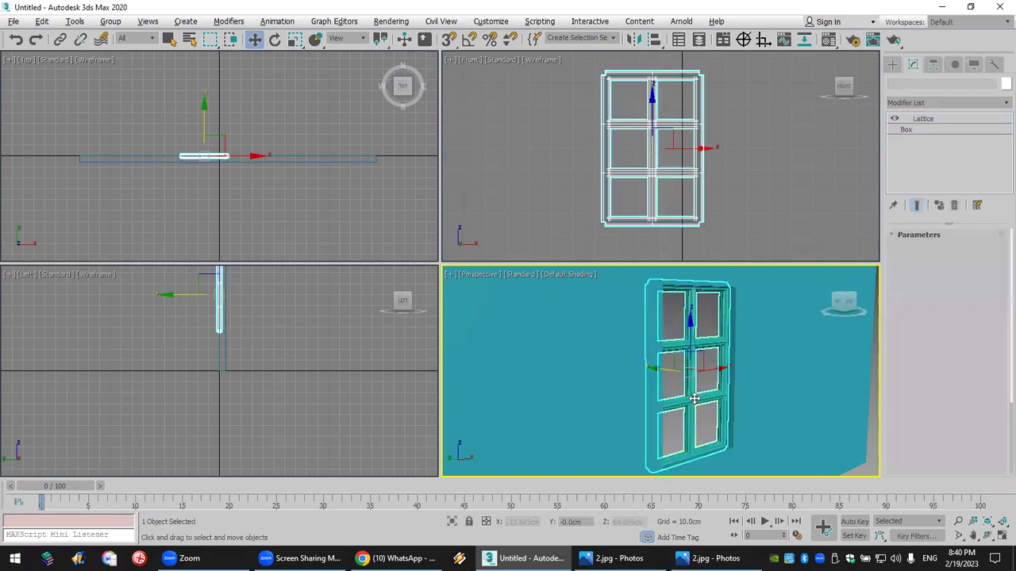
# Clone the window frame in place and delete the Lattice modifier from the copy to form a solid pane.
pyautogui.click(1001, 535)
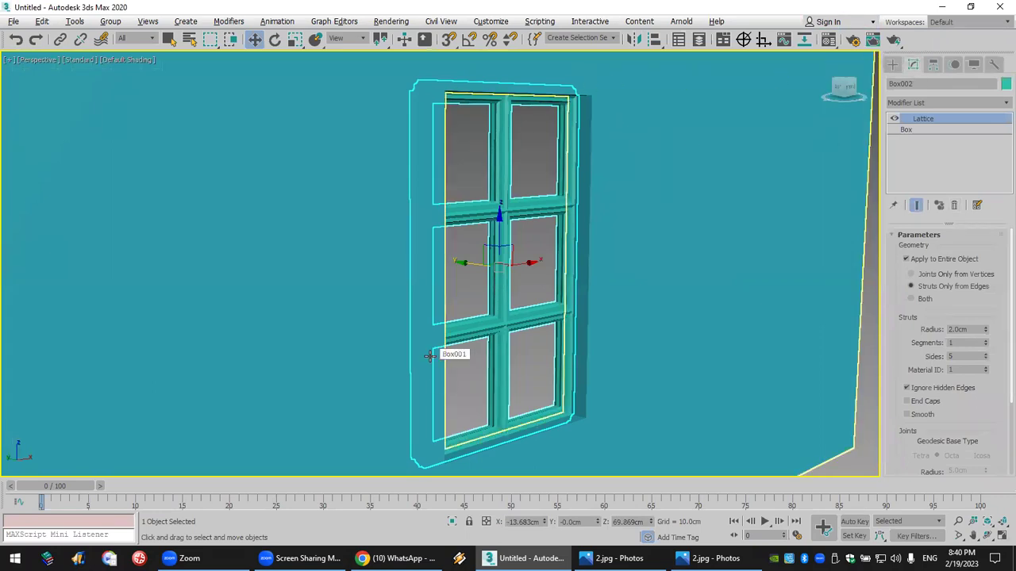
pyautogui.rightClick(482, 327)
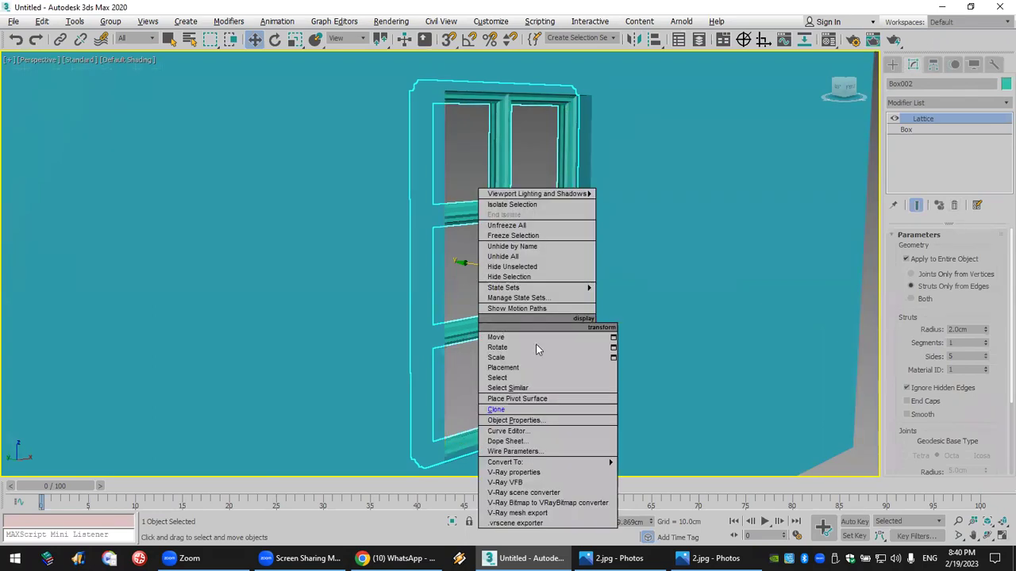
pyautogui.click(539, 408)
pyautogui.click(473, 326)
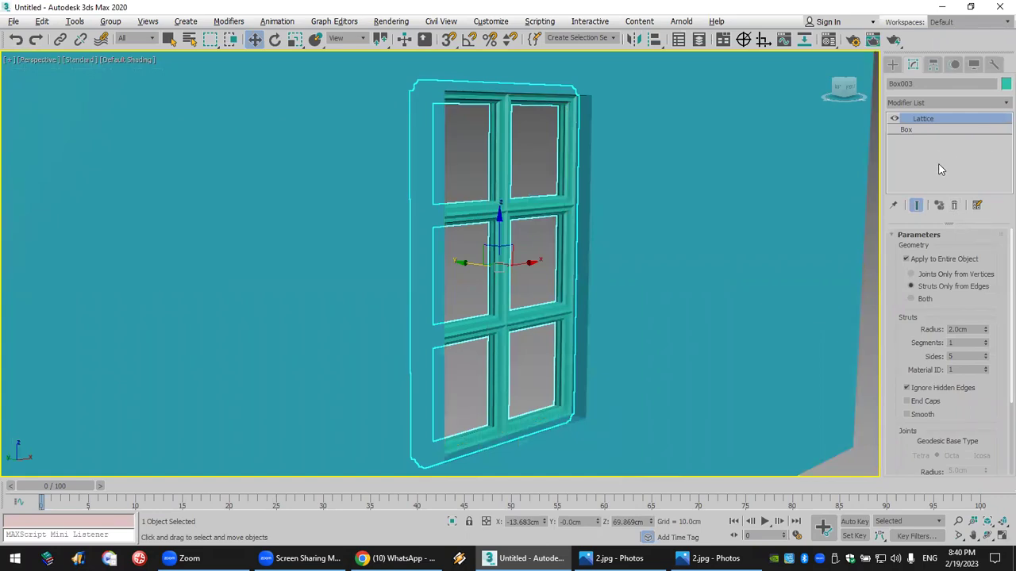
pyautogui.click(954, 206)
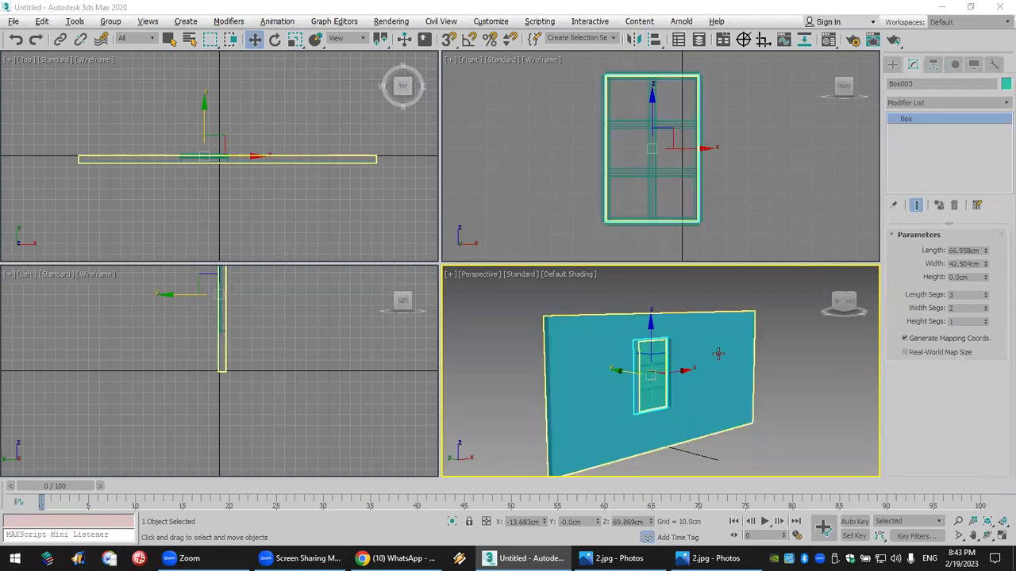
# Try drawing a box about 67 × 49 cm and 0.9 cm thick directly on the wall face beside the window with AutoGrid.
pyautogui.scroll(4, 679, 373)
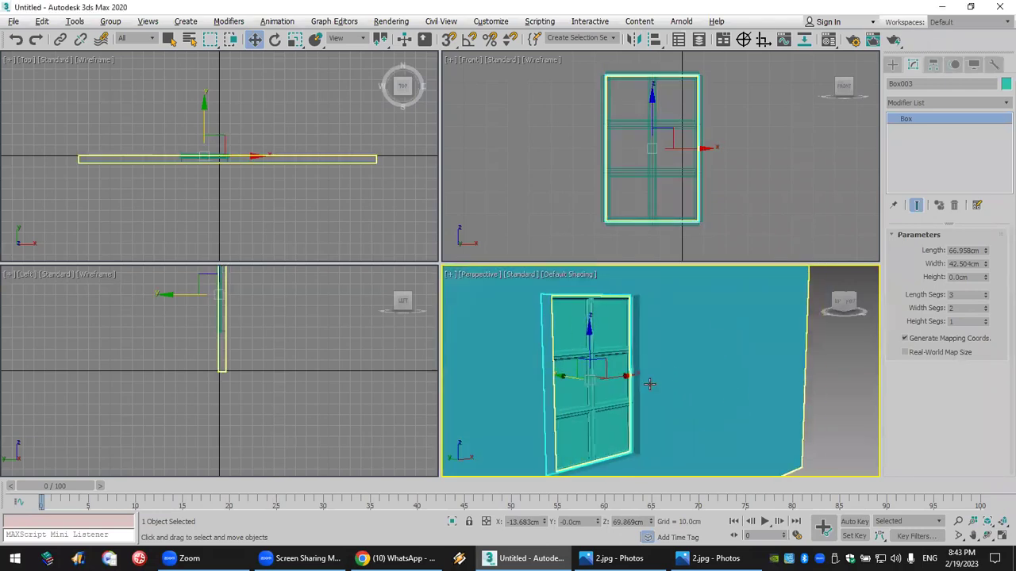
pyautogui.click(892, 64)
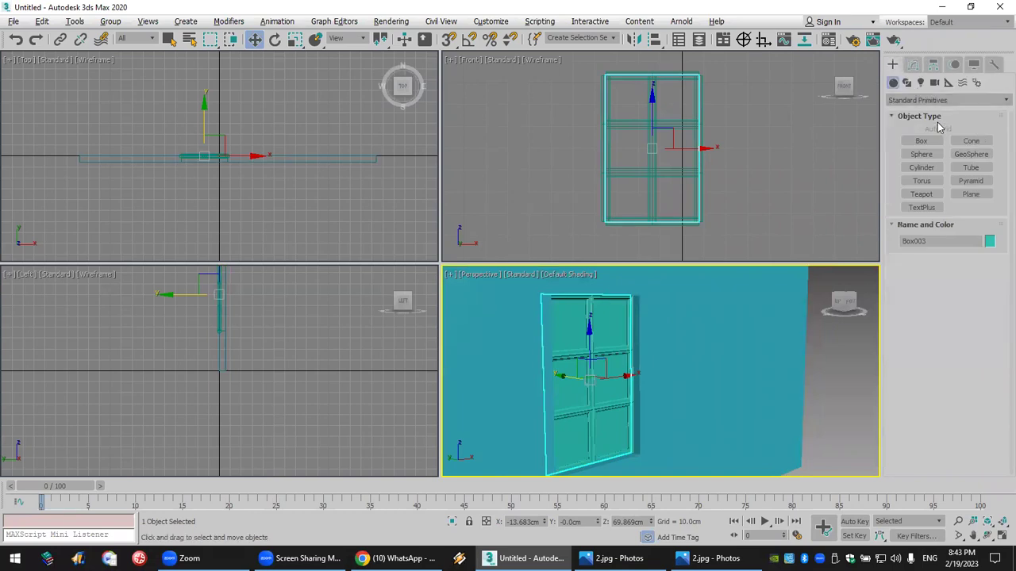
pyautogui.click(922, 142)
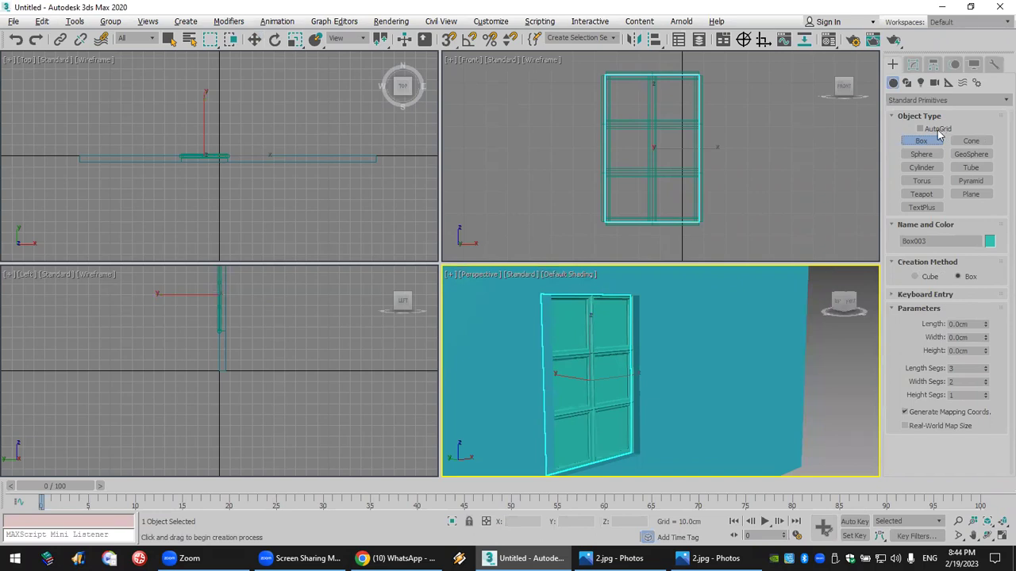
pyautogui.click(935, 131)
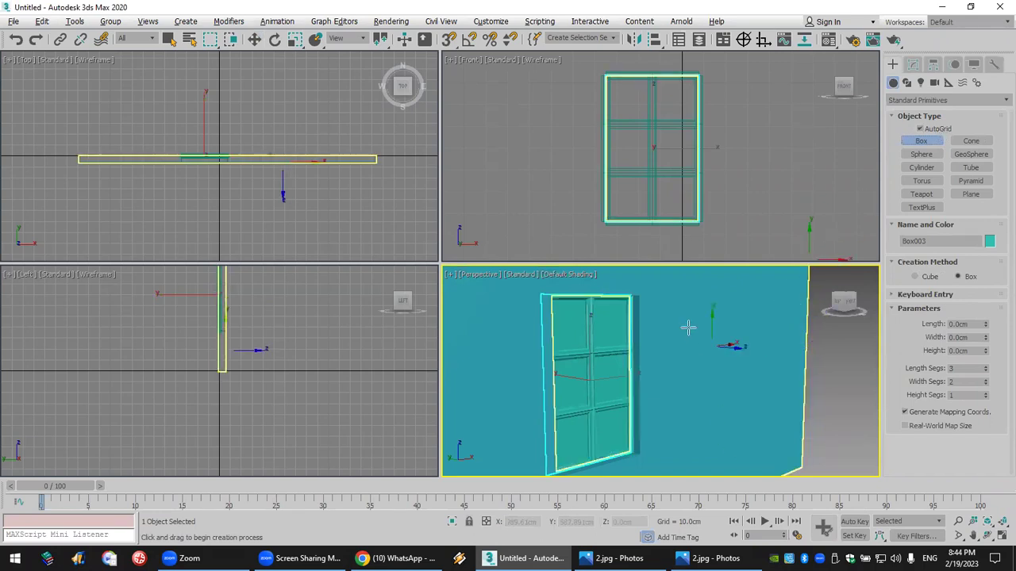
pyautogui.moveTo(694, 303); pyautogui.dragTo(754, 430)
pyautogui.click(756, 422)
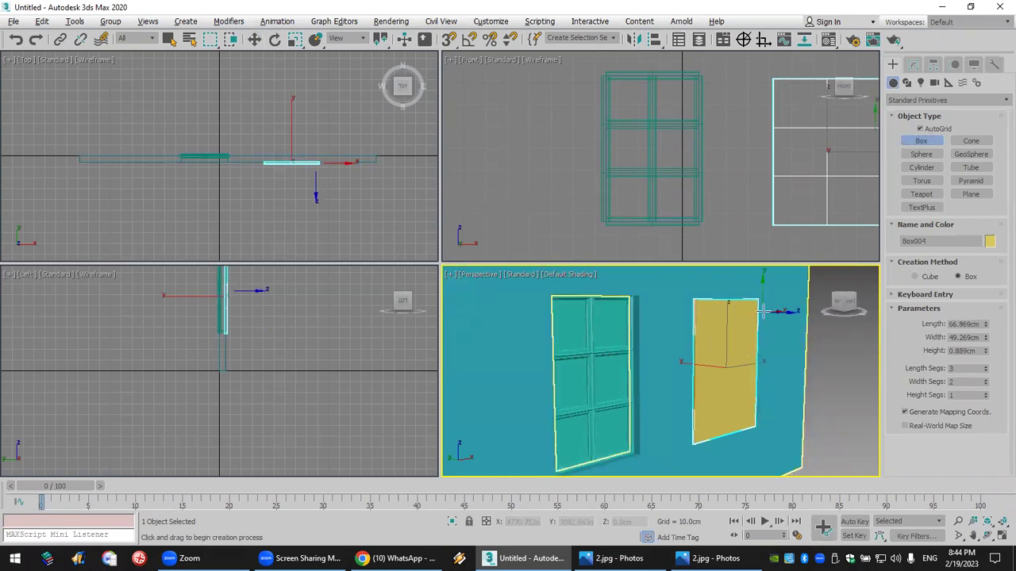
pyautogui.hotkey('ctrl', 'z')
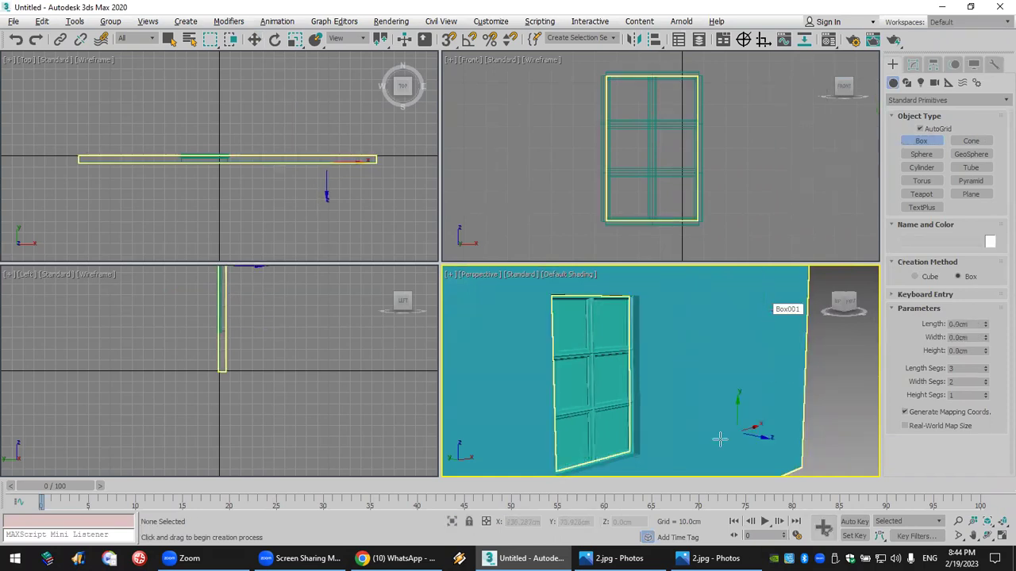
# Delete the solid pane from the window, keeping only the lattice frame in the wall opening.
pyautogui.press('w')
pyautogui.click(921, 140)
pyautogui.rightClick(600, 337)
pyautogui.click(603, 333)
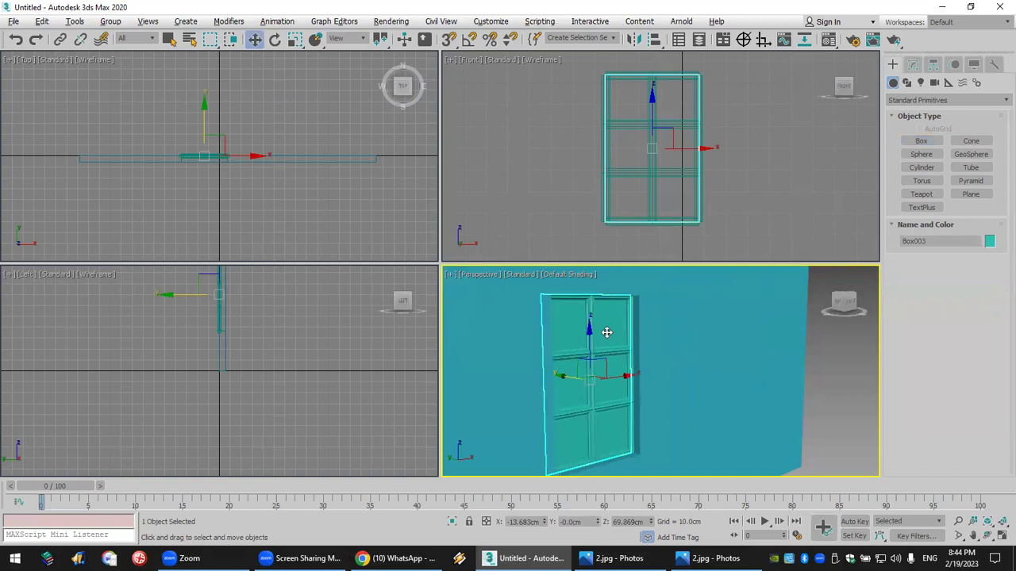
pyautogui.hotkey('ctrl', 'd')
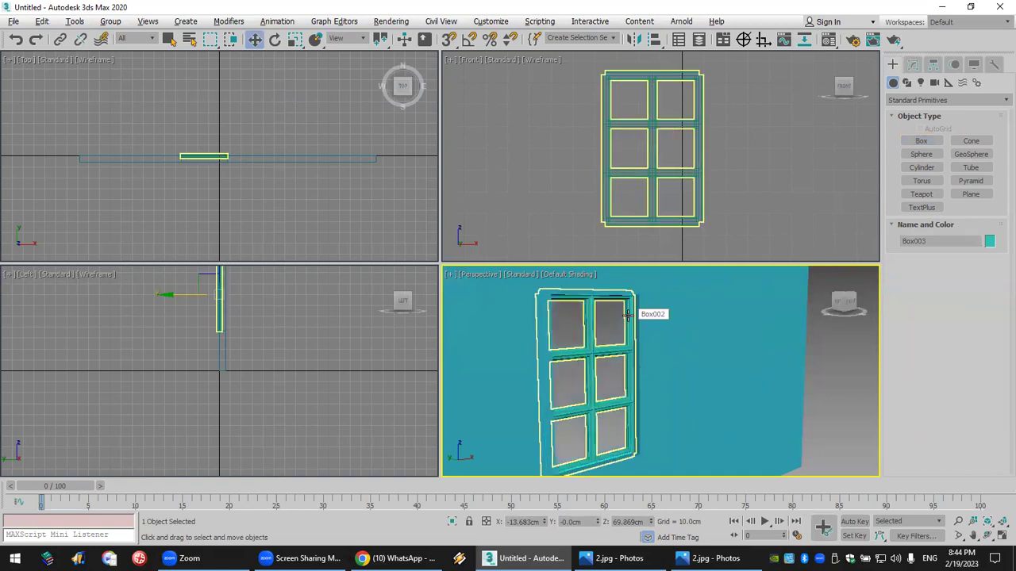
pyautogui.moveTo(605, 368); pyautogui.dragTo(638, 350, button='middle')
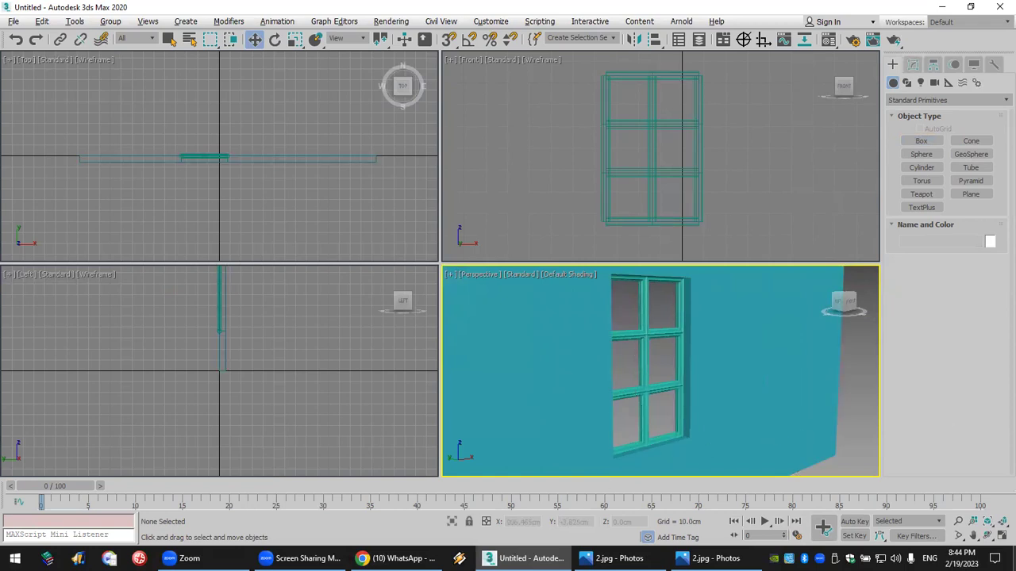
# Open New folder (3) through the desktop's MAX shortcut and examine the lattice windows in the frontal mosque dome photo.
pyautogui.press('super+d')
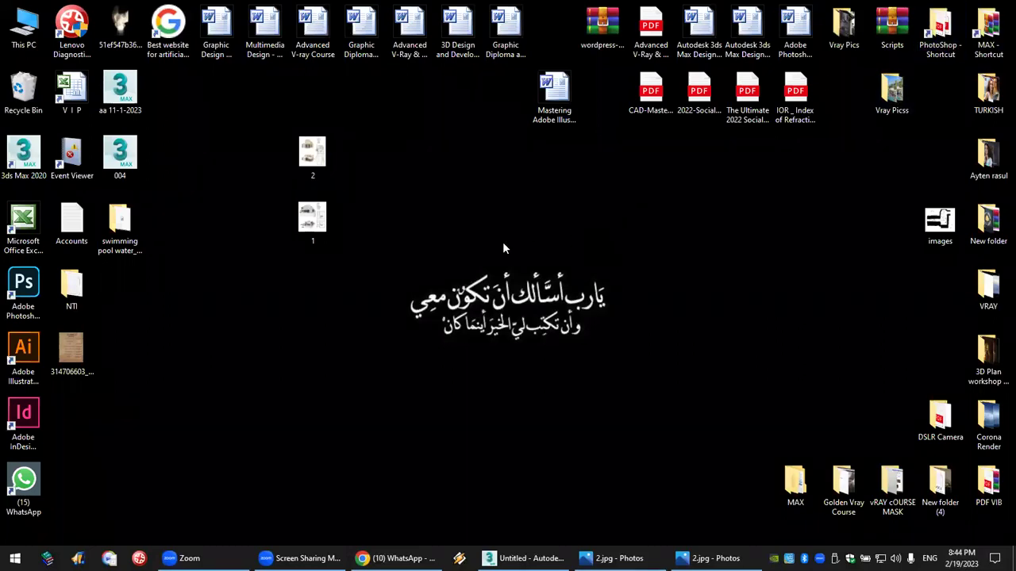
pyautogui.click(939, 27)
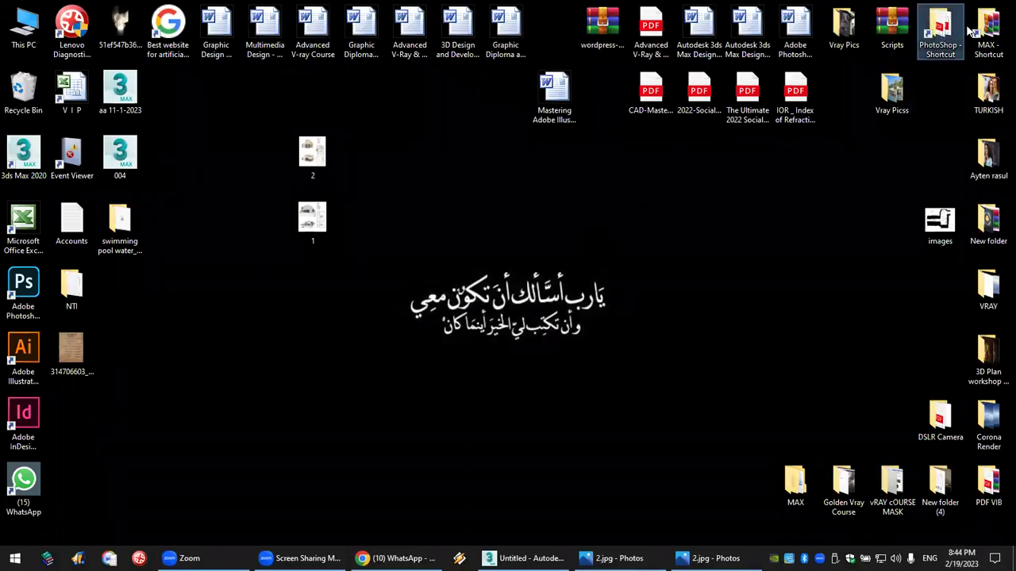
pyautogui.click(991, 28)
pyautogui.doubleClick(991, 25)
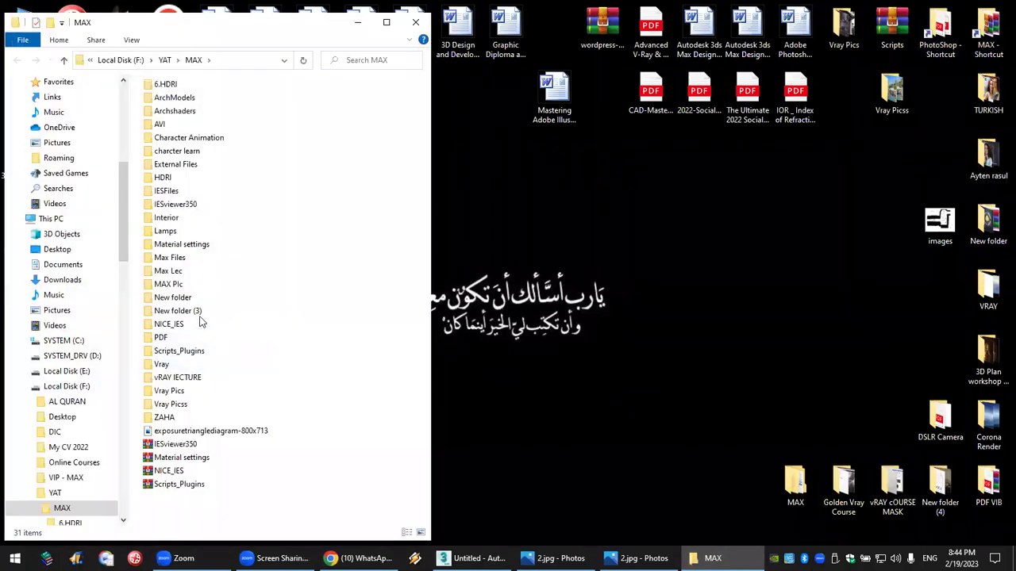
pyautogui.doubleClick(195, 312)
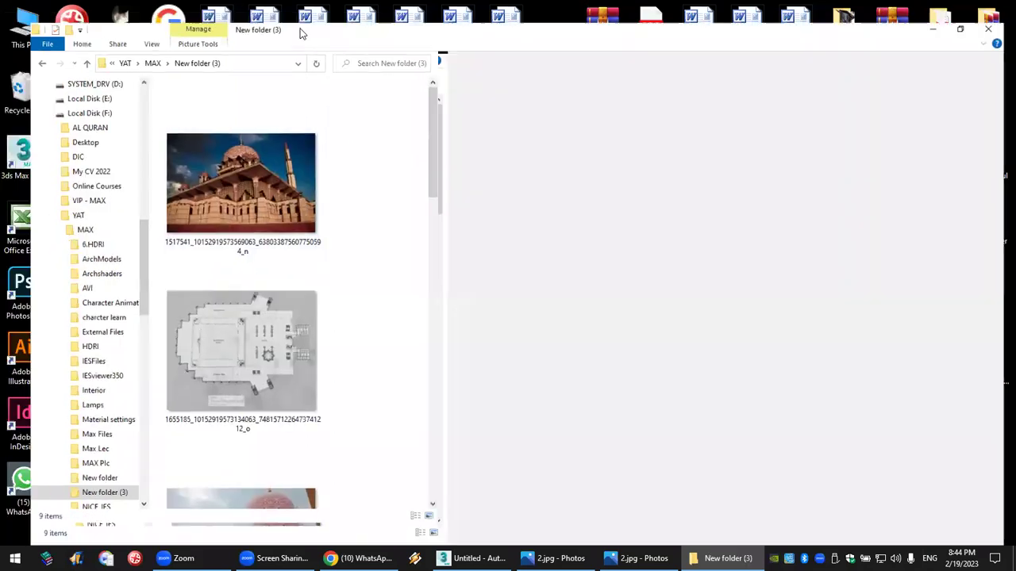
pyautogui.doubleClick(301, 24)
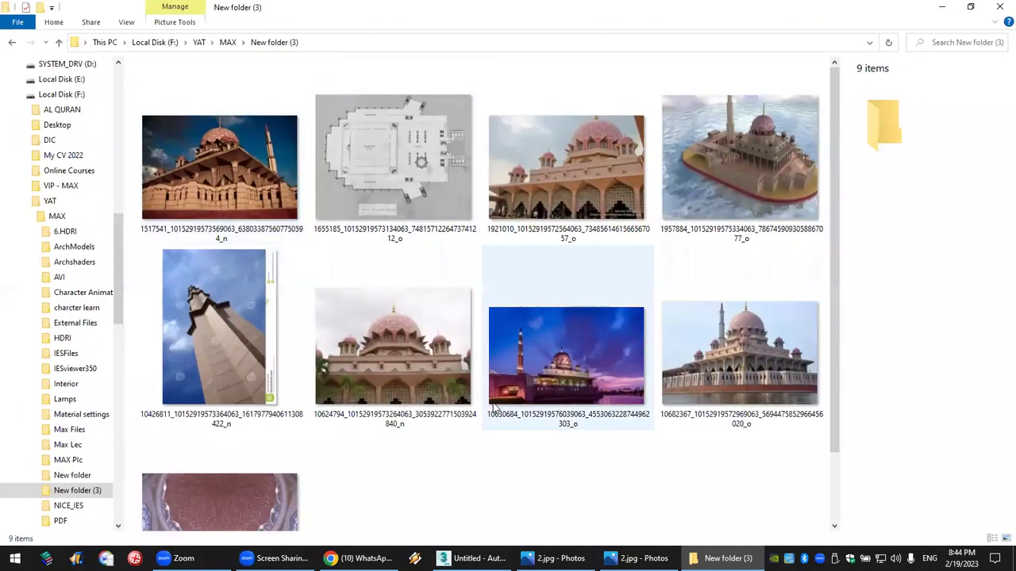
pyautogui.doubleClick(405, 355)
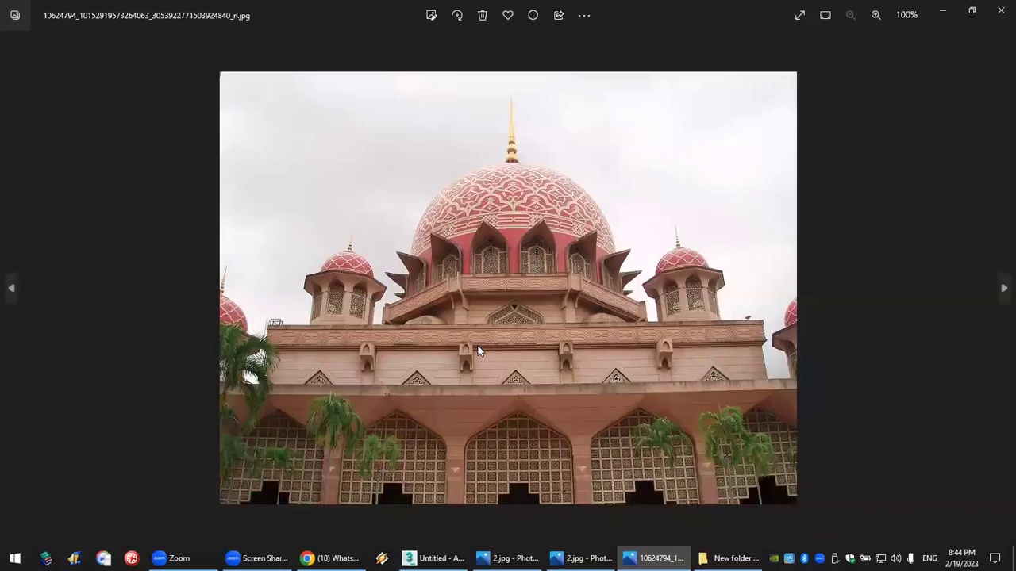
pyautogui.scroll(5, 542, 345)
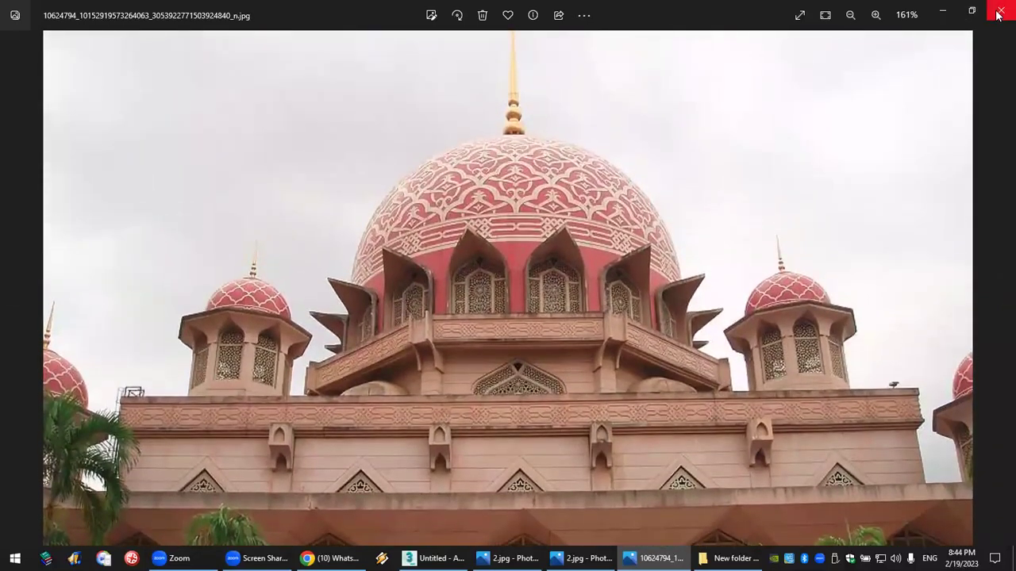
pyautogui.click(999, 15)
# Try attaching the mosque photo to the course group chat in WhatsApp, and return to 3ds Max.
pyautogui.moveTo(423, 549); pyautogui.dragTo(745, 357)
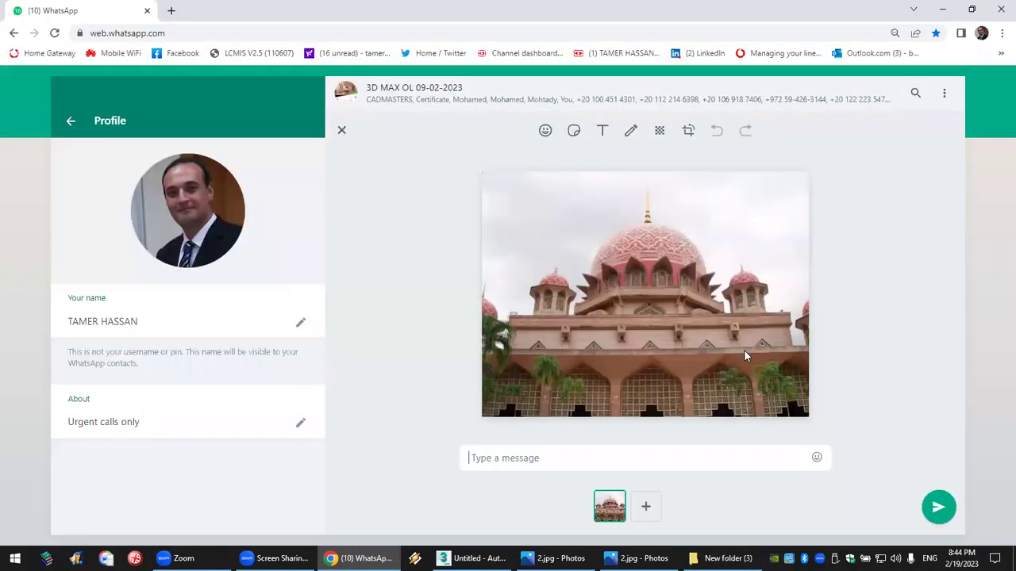
pyautogui.click(341, 131)
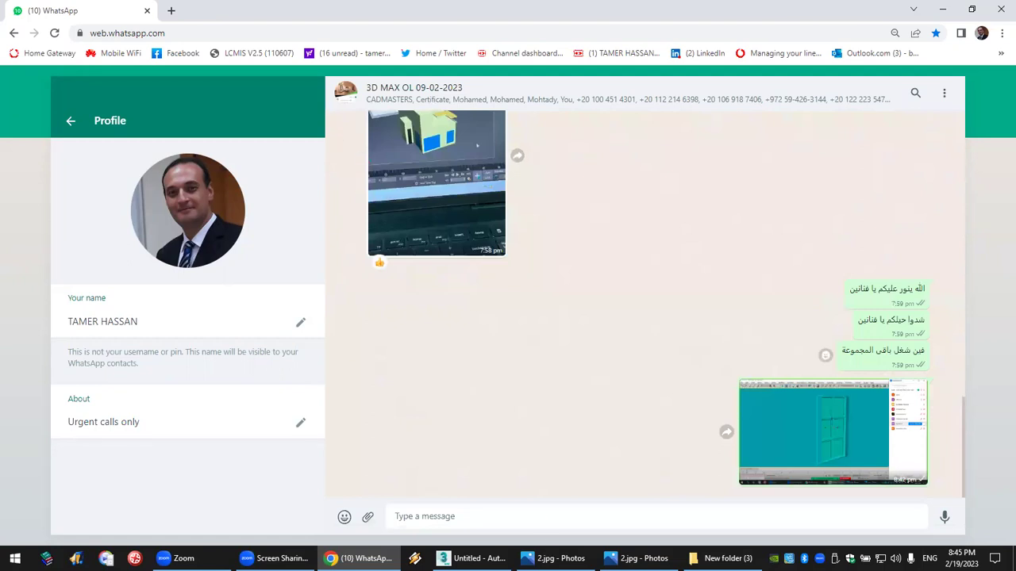
pyautogui.hotkey('alt', 'Tab')
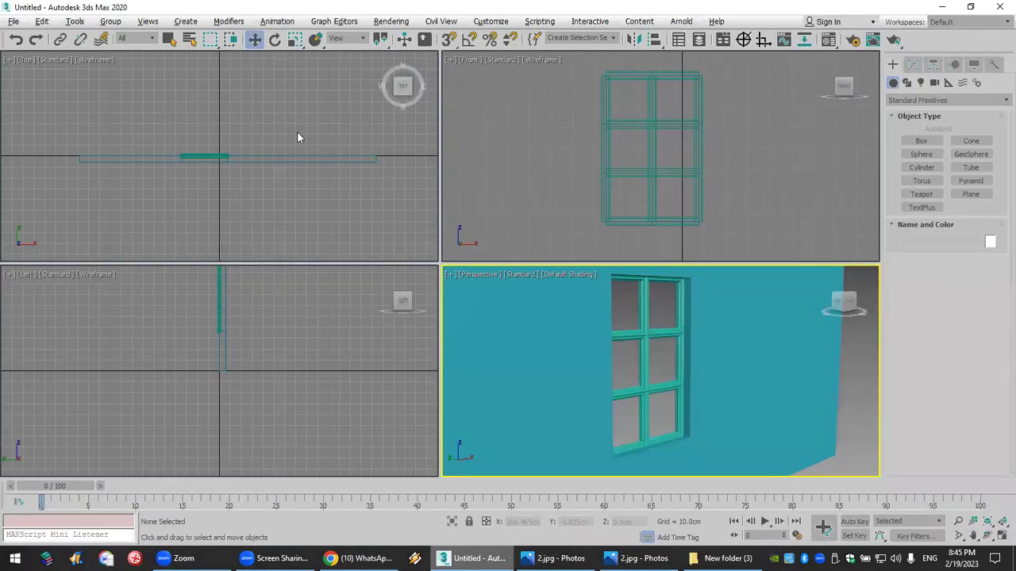
# Delete the wall and the window frame from the scene and fit all the views.
pyautogui.click(177, 233)
pyautogui.hotkey('ctrl', 'a')
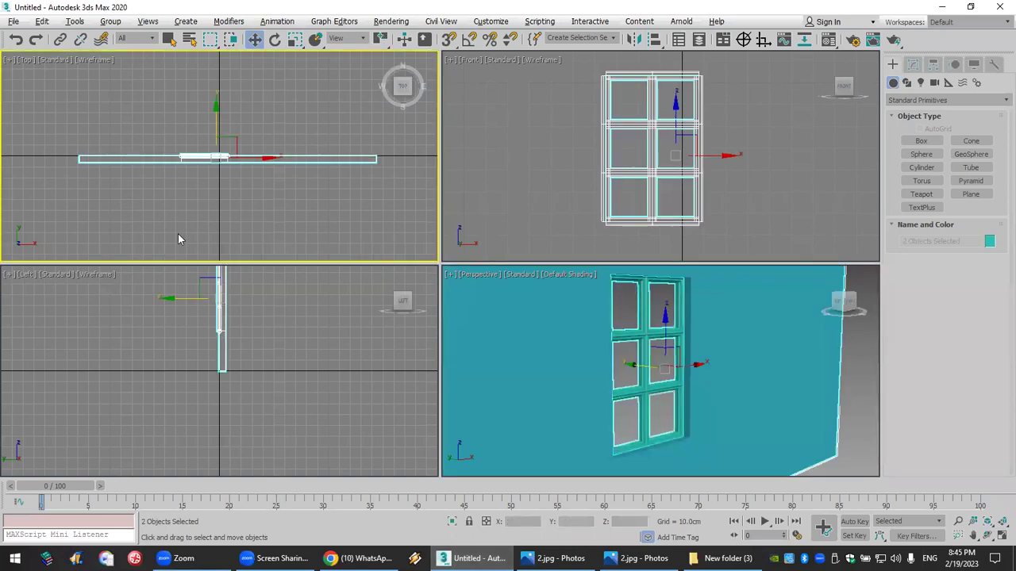
pyautogui.press('Delete')
pyautogui.click(1002, 522)
pyautogui.click(760, 401)
pyautogui.click(921, 140)
pyautogui.moveTo(648, 146); pyautogui.dragTo(635, 204, button='middle')
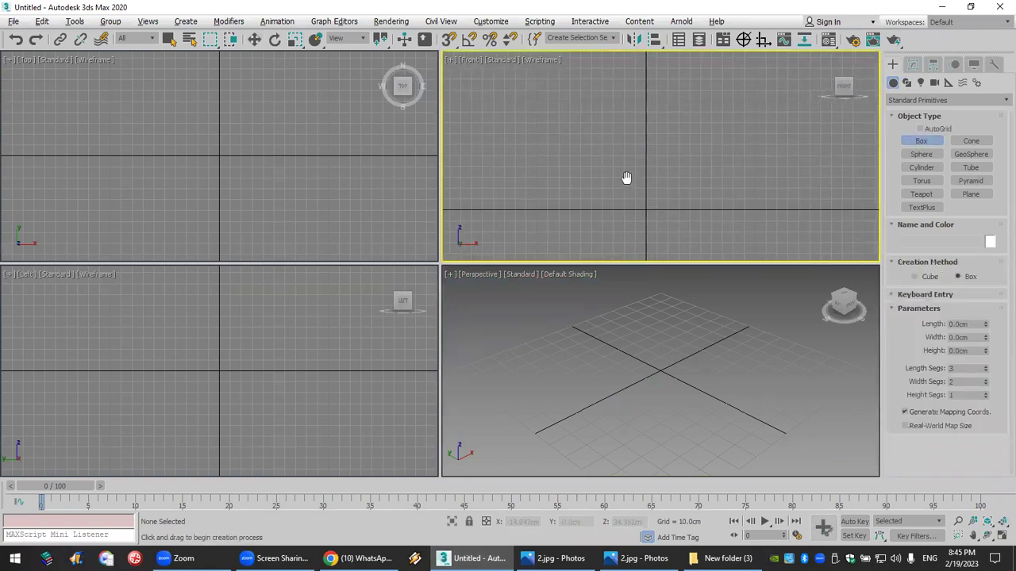
pyautogui.moveTo(575, 95); pyautogui.dragTo(728, 187)
pyautogui.rightClick(772, 199)
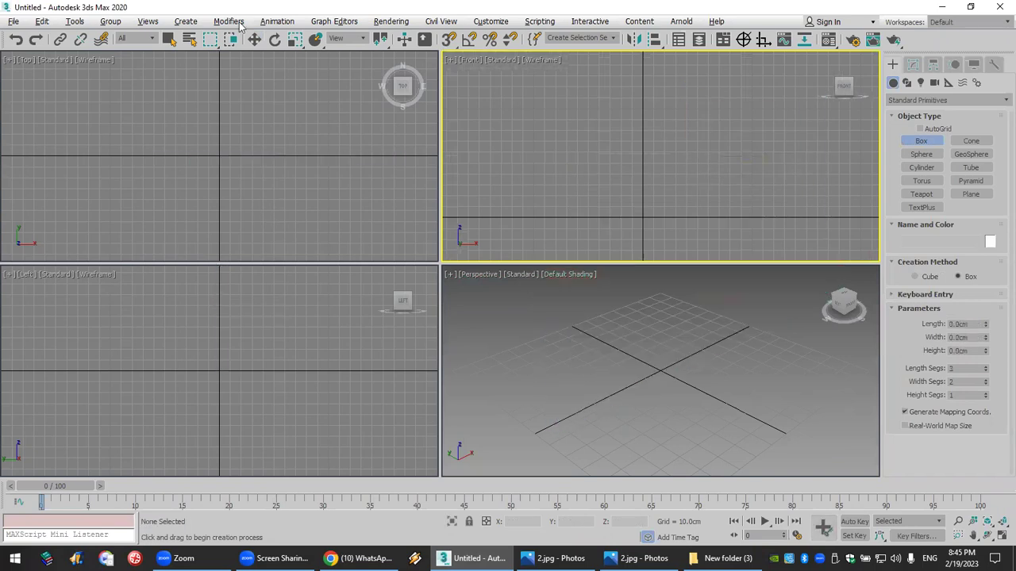
# Reset the scene to a fresh untitled one without saving the changes.
pyautogui.click(13, 22)
pyautogui.click(26, 59)
pyautogui.click(504, 298)
pyautogui.click(469, 298)
# Draw a wall box in the Front view, about 238 cm wide, 104 cm high and 3.5 cm thick.
pyautogui.click(920, 140)
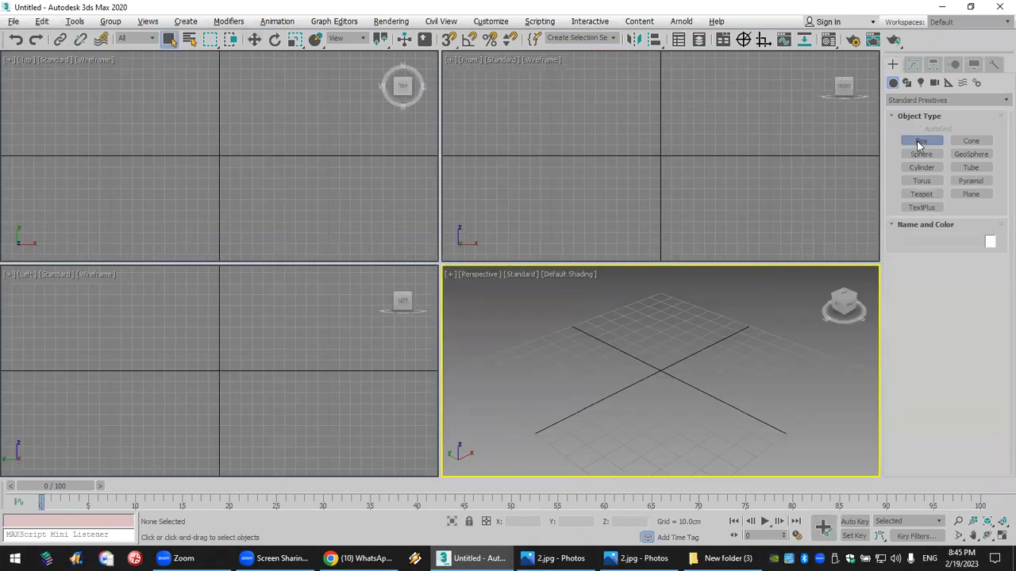
pyautogui.moveTo(528, 88); pyautogui.dragTo(789, 201)
pyautogui.click(790, 197)
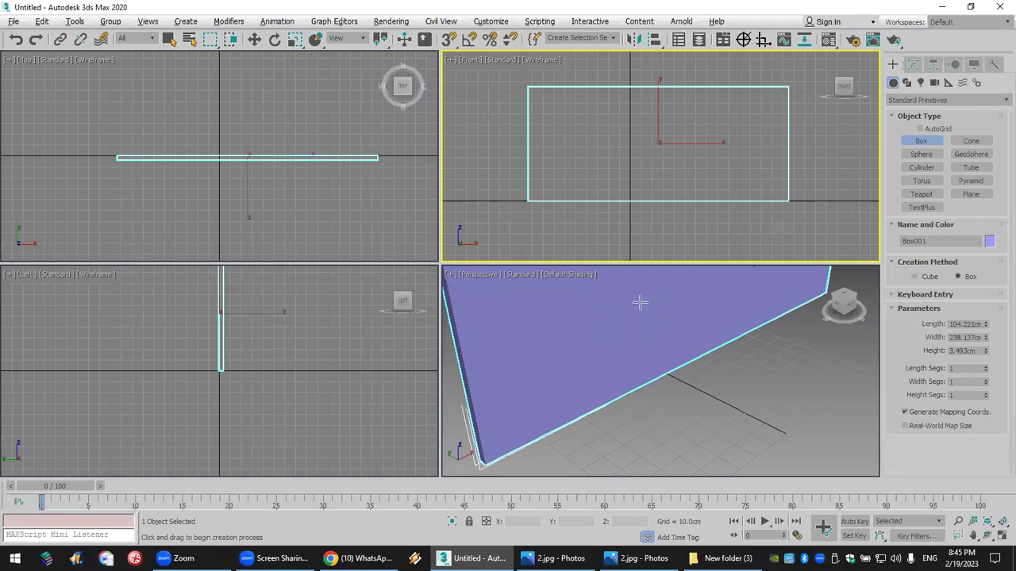
# Draw an opening box in the wall in the Front view, about 33 cm wide, 61 cm high and 9 cm thick.
pyautogui.moveTo(685, 149); pyautogui.dragTo(688, 163, button='middle')
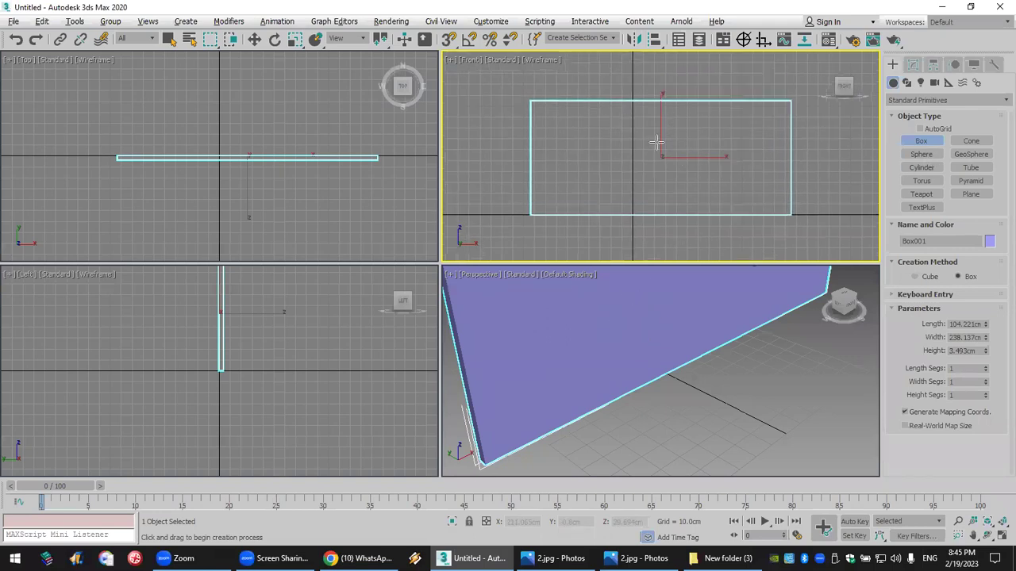
pyautogui.moveTo(634, 114); pyautogui.dragTo(673, 181)
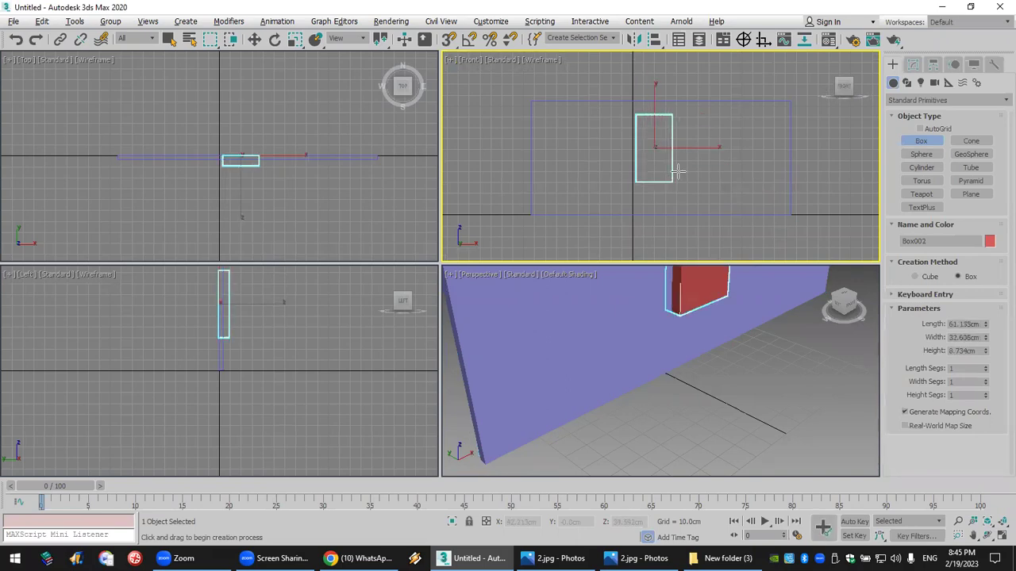
pyautogui.scroll(4, 671, 376)
pyautogui.rightClick(603, 296)
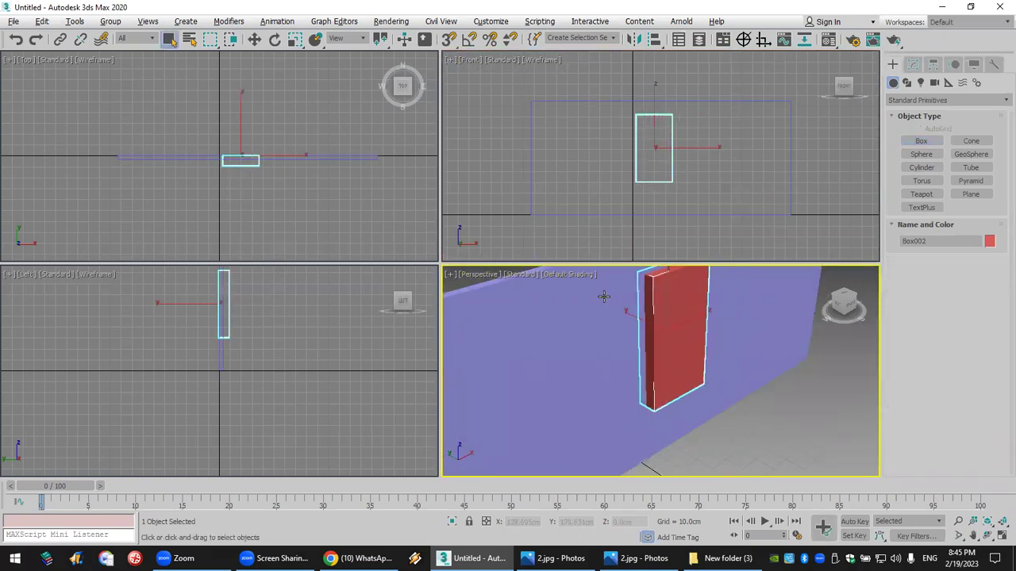
# Delete the wall box and the opening box from the scene.
pyautogui.click(595, 298)
pyautogui.press('Delete')
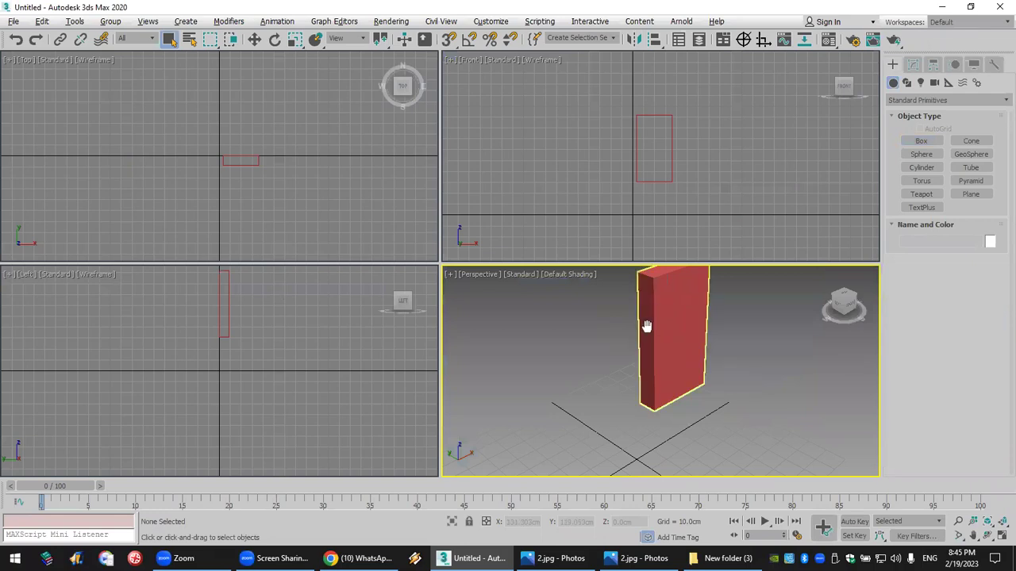
pyautogui.moveTo(647, 326); pyautogui.dragTo(644, 334, button='middle')
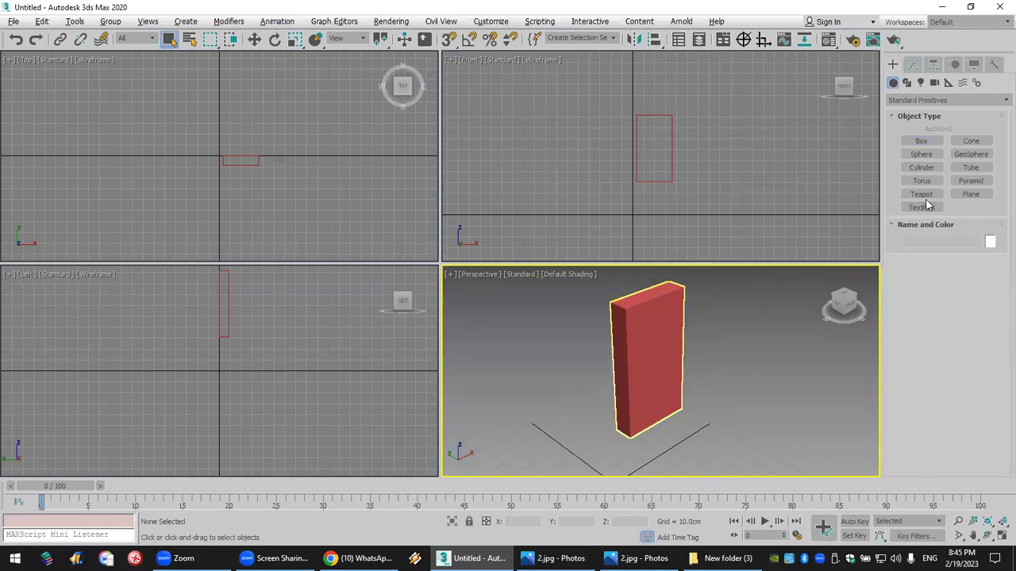
pyautogui.click(655, 329)
pyautogui.press('Delete')
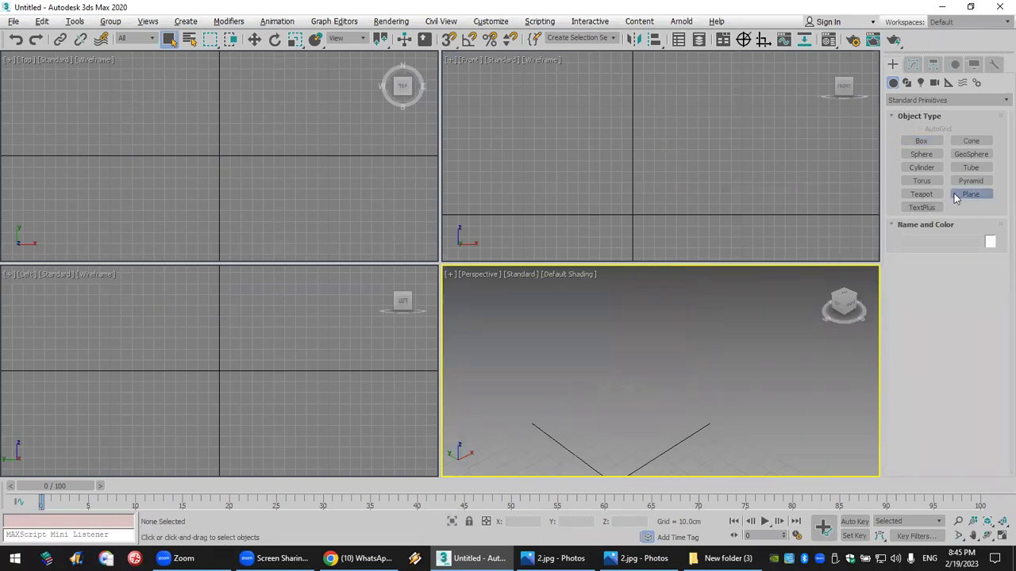
# Draw a plane about 84 cm wide and 127 cm high in the Front view, and apply the Lattice modifier to it.
pyautogui.click(957, 196)
pyautogui.moveTo(608, 74); pyautogui.dragTo(702, 212)
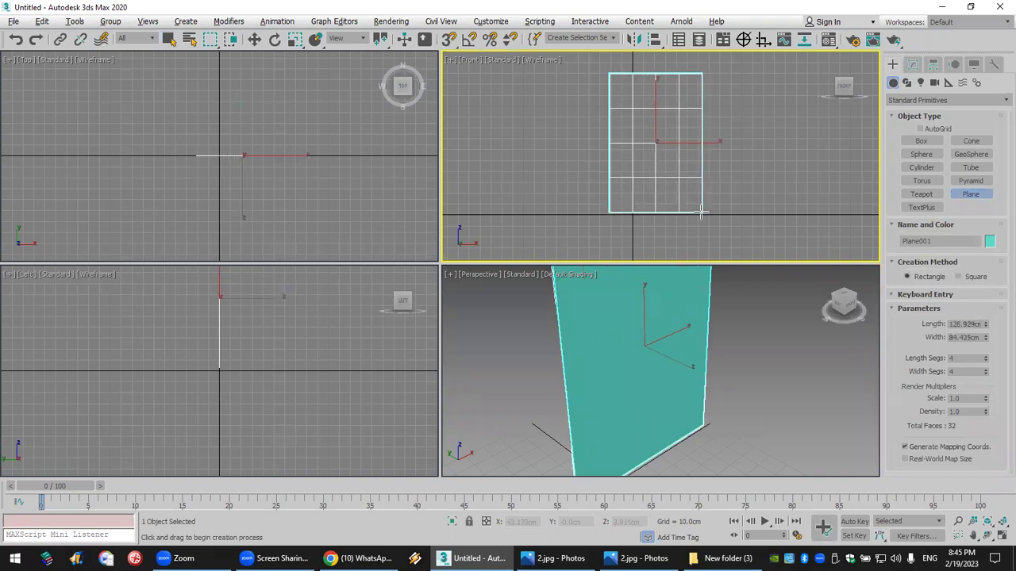
pyautogui.click(912, 64)
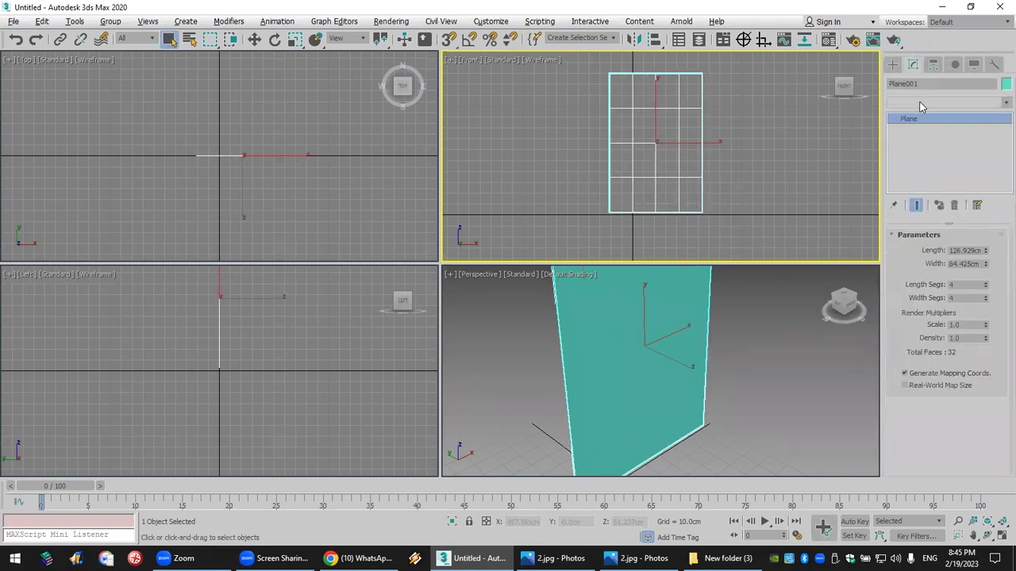
pyautogui.click(921, 102)
pyautogui.scroll(-15, 921, 118)
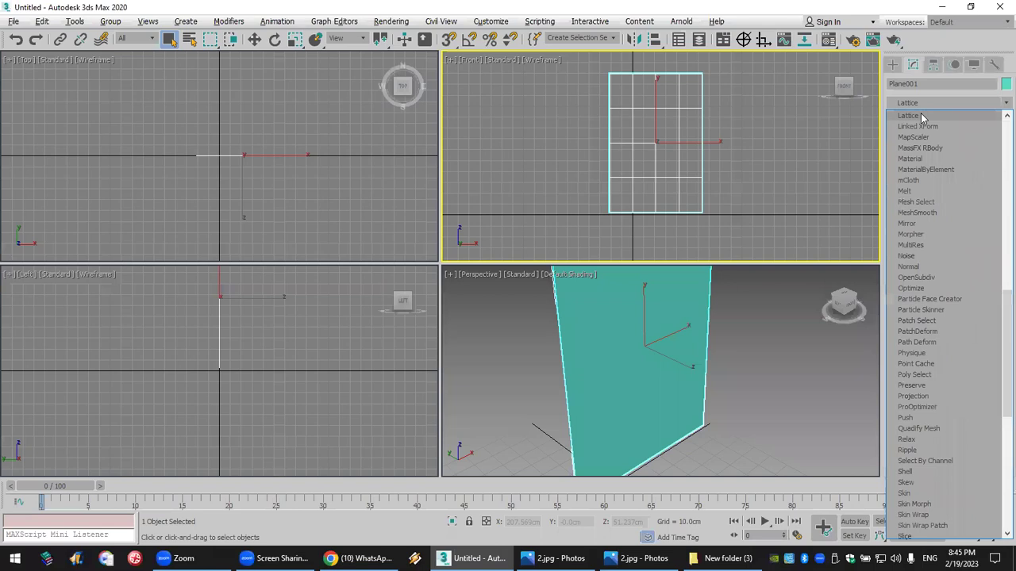
pyautogui.click(920, 117)
# Set the plane's Lattice geometry to Struts Only from Edges.
pyautogui.keyDown('alt'); pyautogui.moveTo(674, 380); pyautogui.dragTo(716, 336, button='middle'); pyautogui.keyUp('alt')
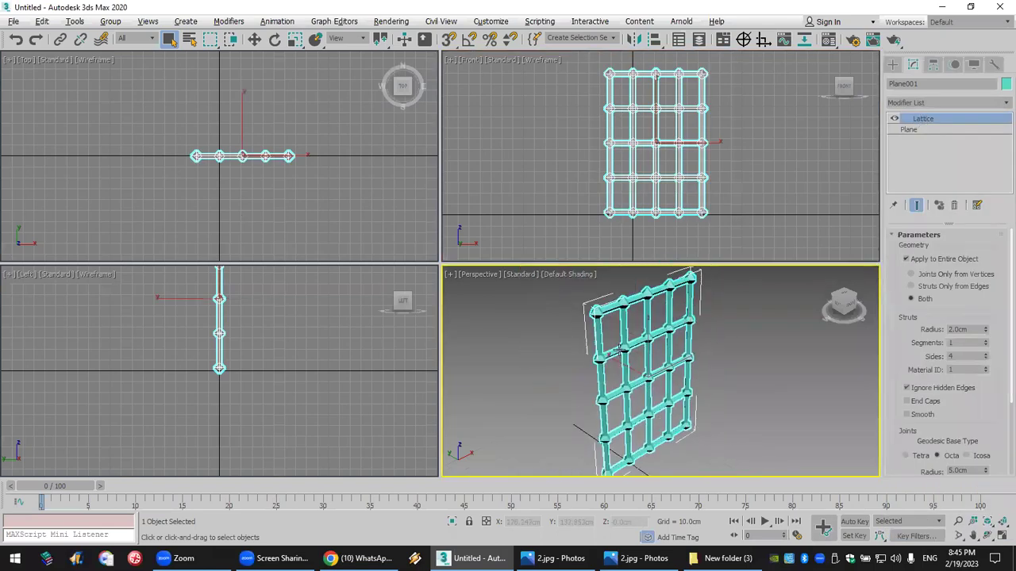
pyautogui.click(941, 284)
pyautogui.scroll(5, 635, 367)
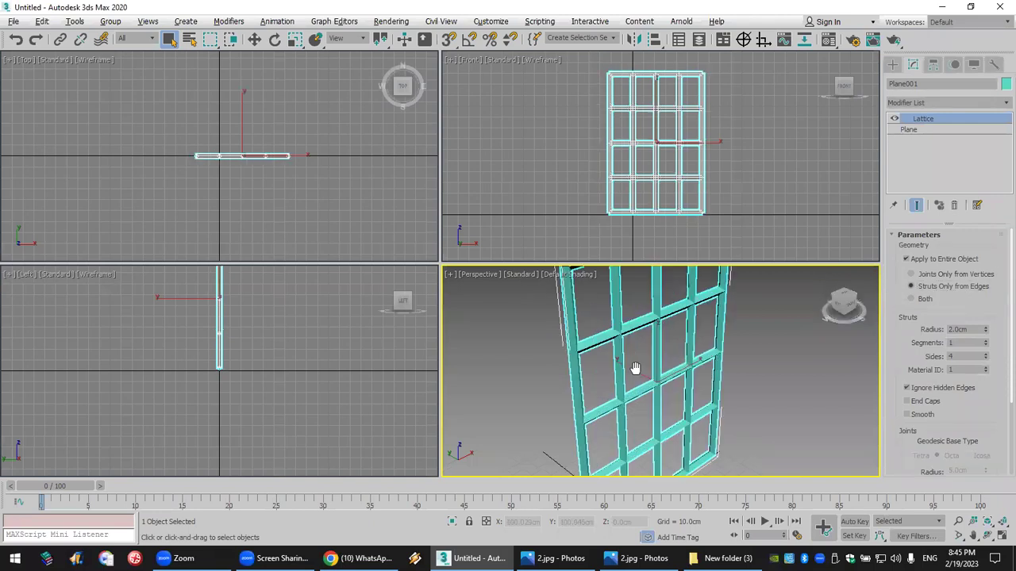
# Set the base plane's length and width segments to 3 each.
pyautogui.click(944, 130)
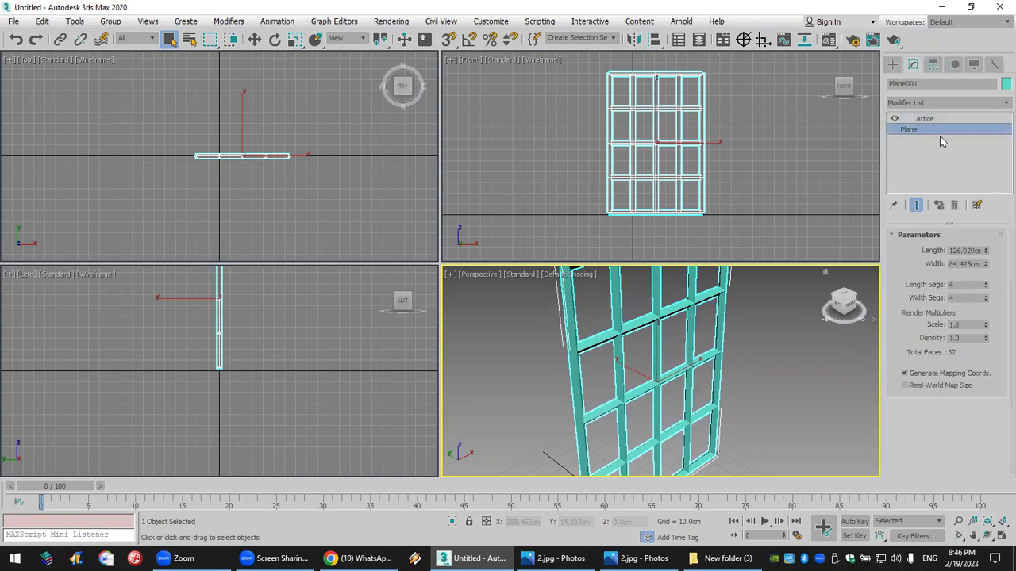
pyautogui.click(986, 301)
pyautogui.click(986, 287)
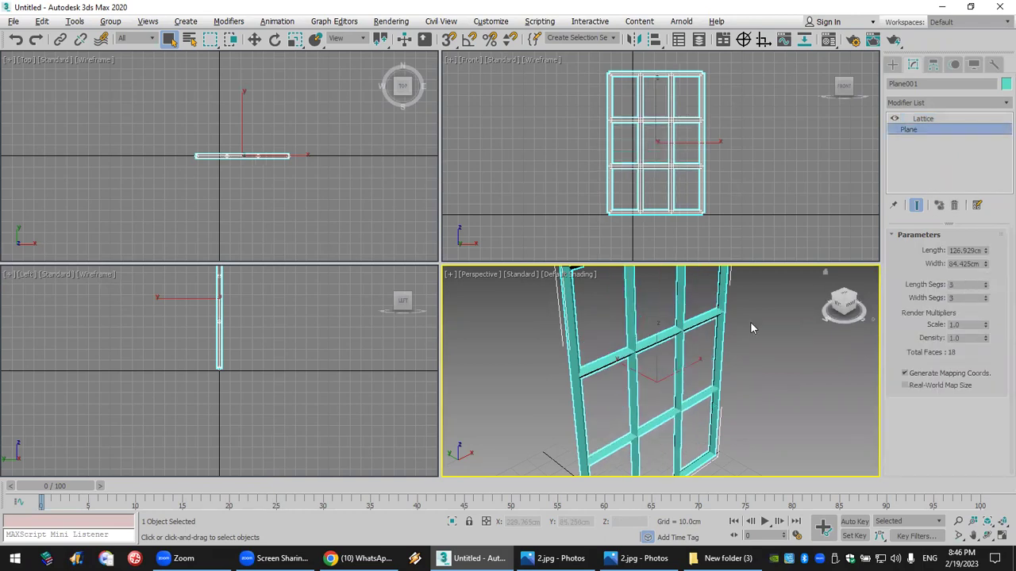
# Set the Lattice struts to 5 sides.
pyautogui.click(971, 119)
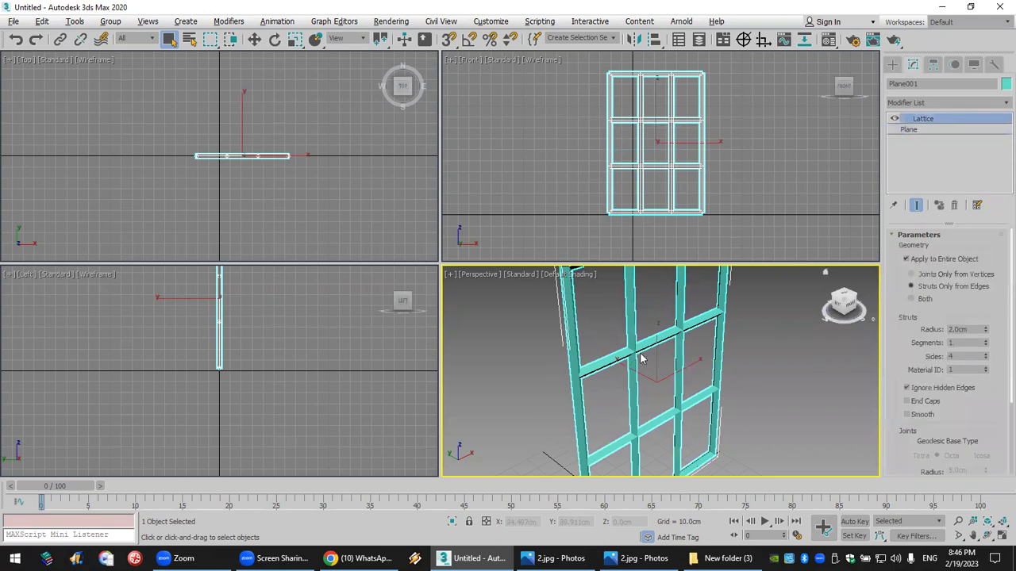
pyautogui.scroll(5, 664, 346)
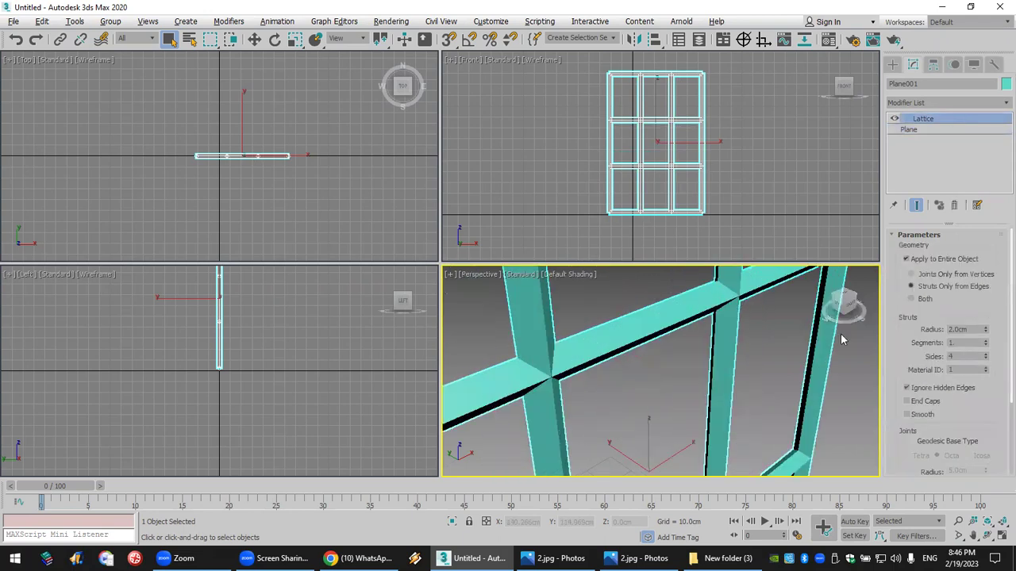
pyautogui.click(986, 354)
pyautogui.scroll(-5, 673, 385)
pyautogui.moveTo(646, 325); pyautogui.dragTo(656, 347, button='middle')
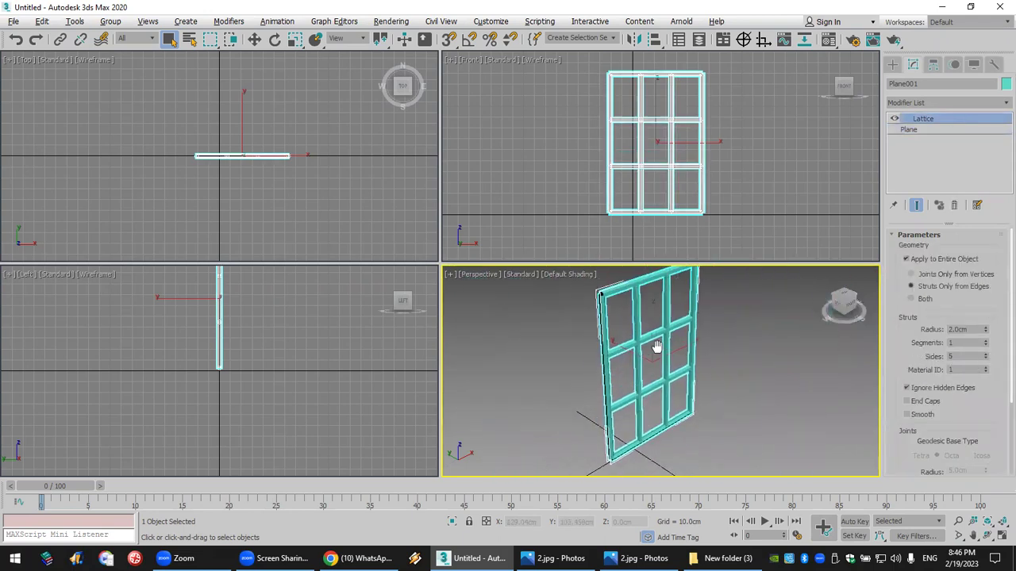
# Maximize the Perspective view and open the clone options for the window frame.
pyautogui.click(1000, 538)
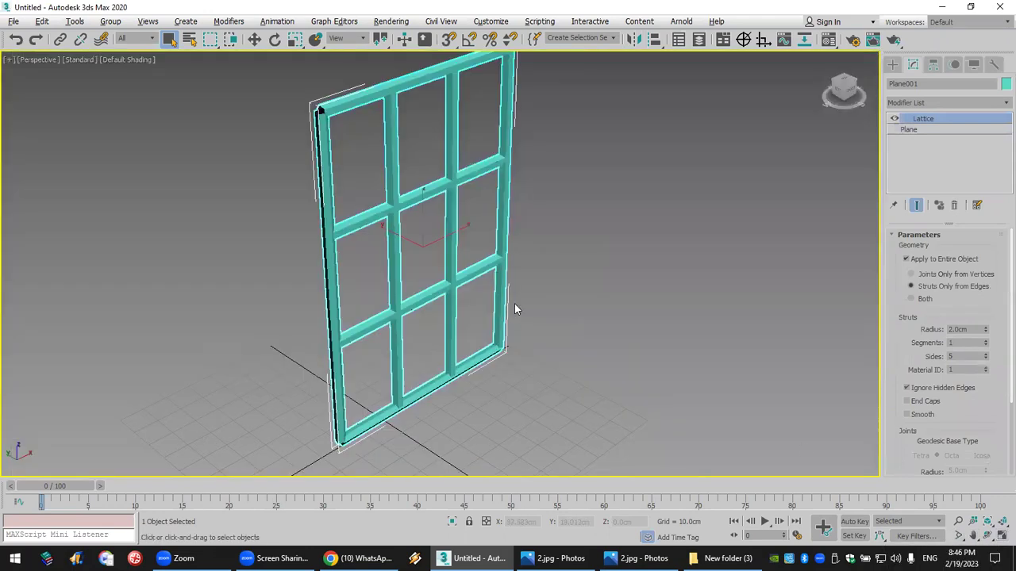
pyautogui.rightClick(437, 292)
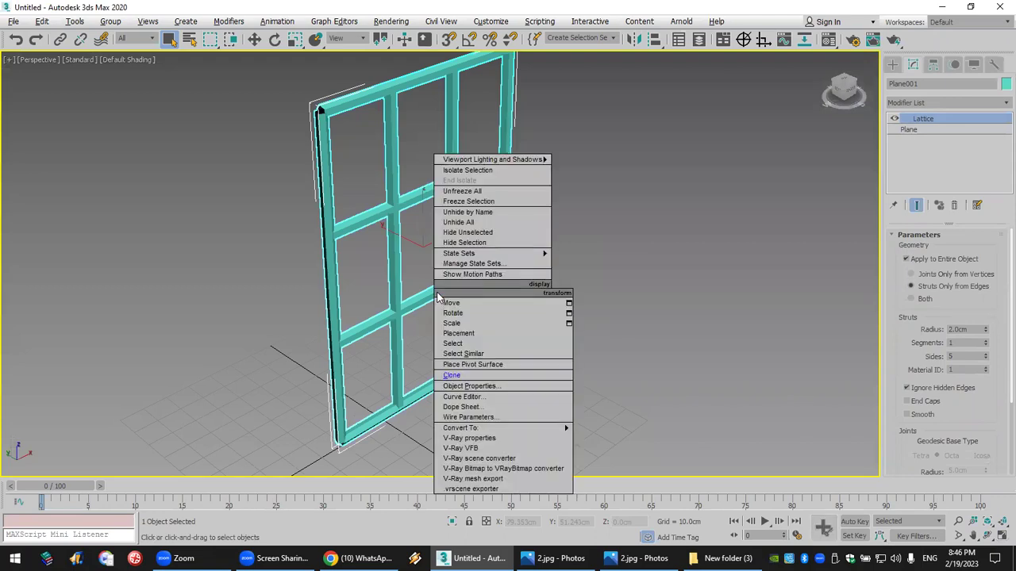
pyautogui.click(501, 376)
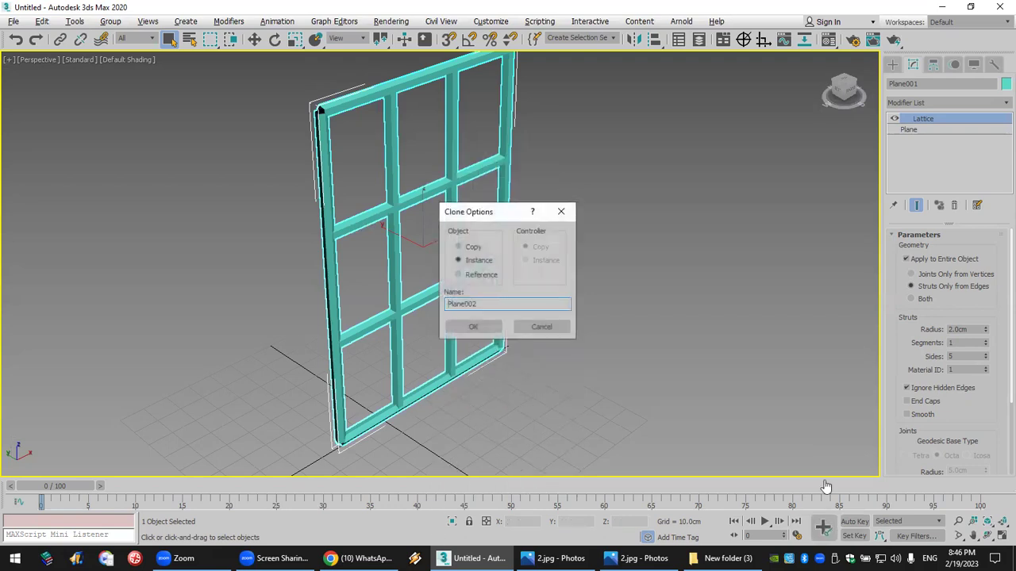
# Paste and send the screenshot of the window frame in the course group chat in WhatsApp, and return to 3ds Max.
pyautogui.hotkey('alt', 'Tab')
pyautogui.hotkey('ctrl', 'v')
pyautogui.press('Return')
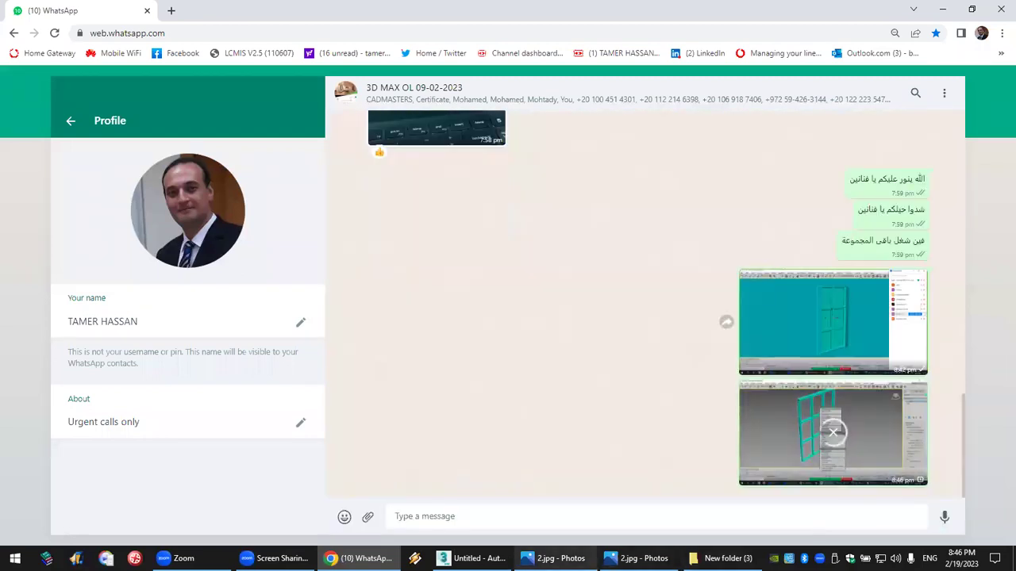
pyautogui.hotkey('alt', 'Tab')
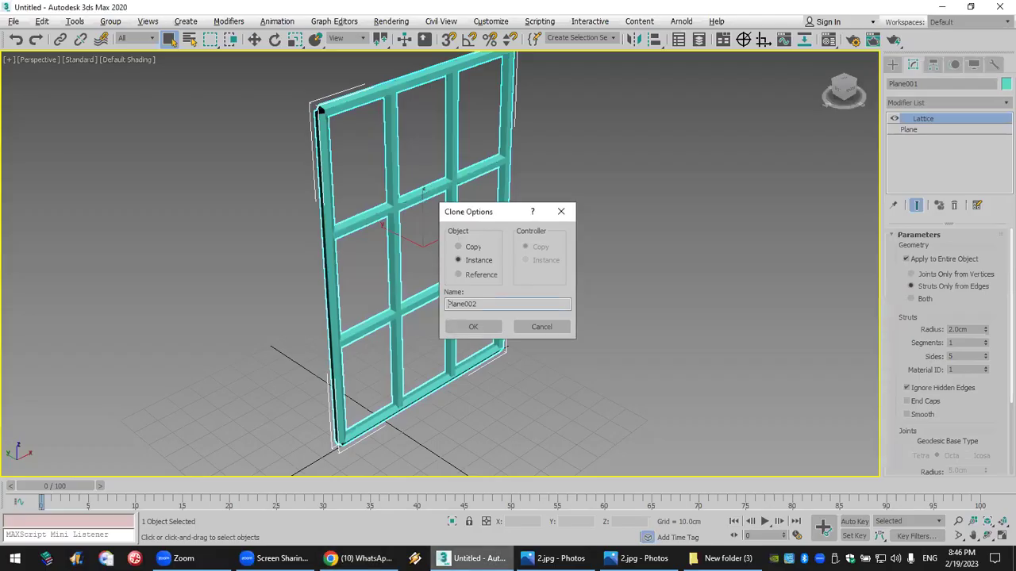
# Clone the window frame in place as a Copy.
pyautogui.click(470, 249)
pyautogui.click(474, 327)
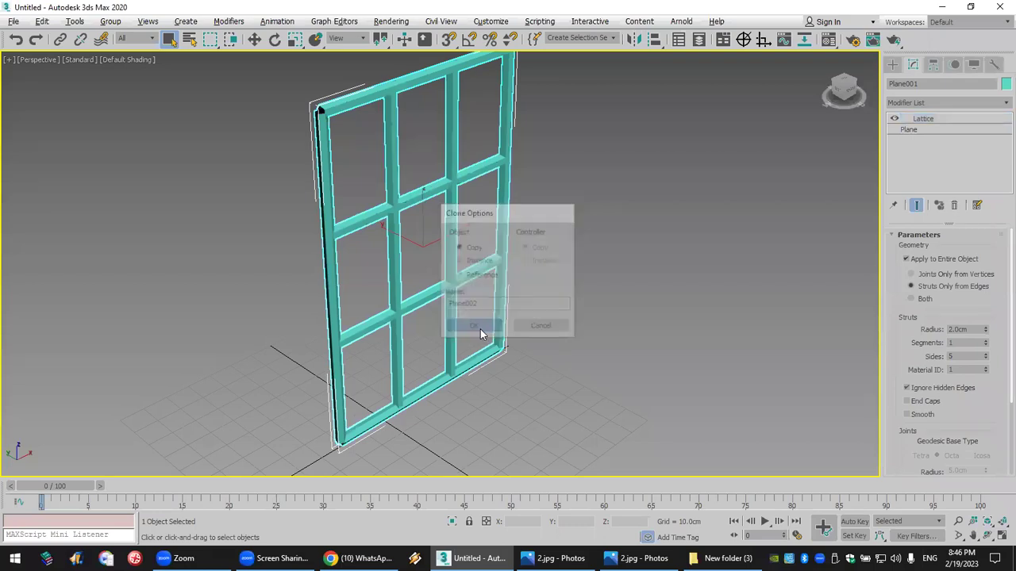
# Move the copied frame away from the original, and undo the move.
pyautogui.click(255, 40)
pyautogui.moveTo(318, 115); pyautogui.dragTo(392, 99)
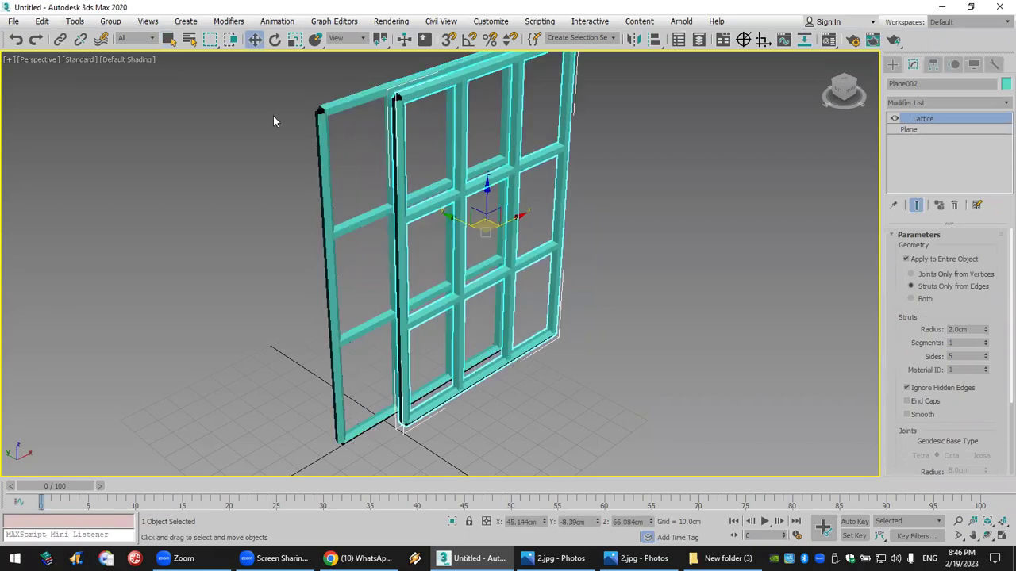
pyautogui.click(21, 44)
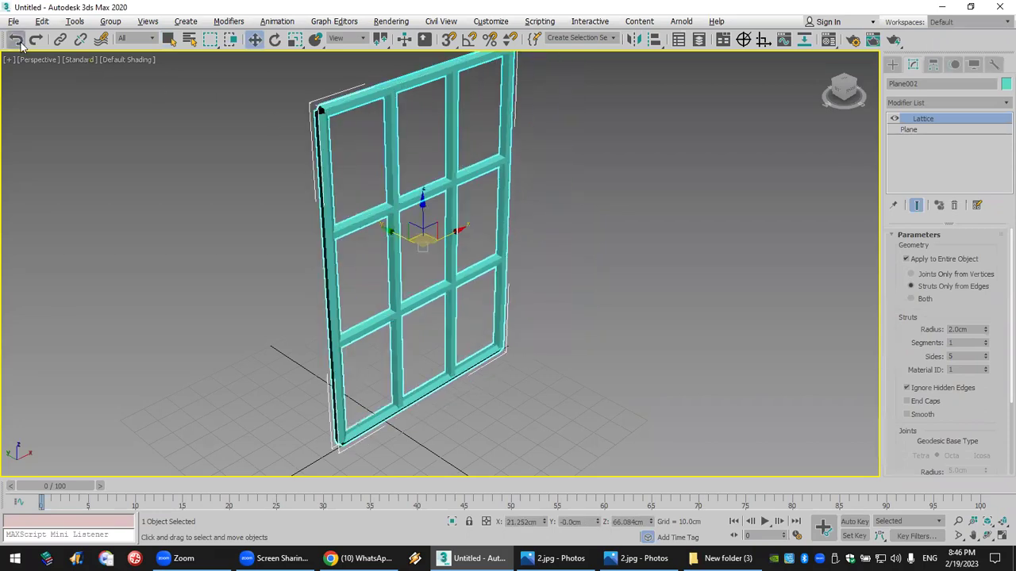
# Remove the Lattice modifier from the copied plane, and set its visibility to 0.4 in the object properties.
pyautogui.click(956, 207)
pyautogui.moveTo(512, 215); pyautogui.dragTo(512, 246, button='middle')
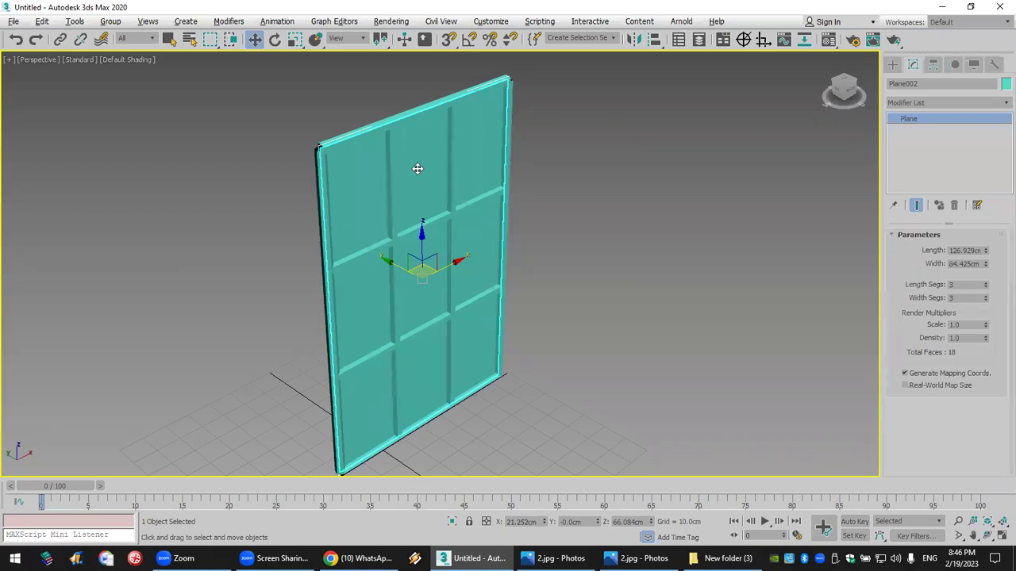
pyautogui.rightClick(418, 173)
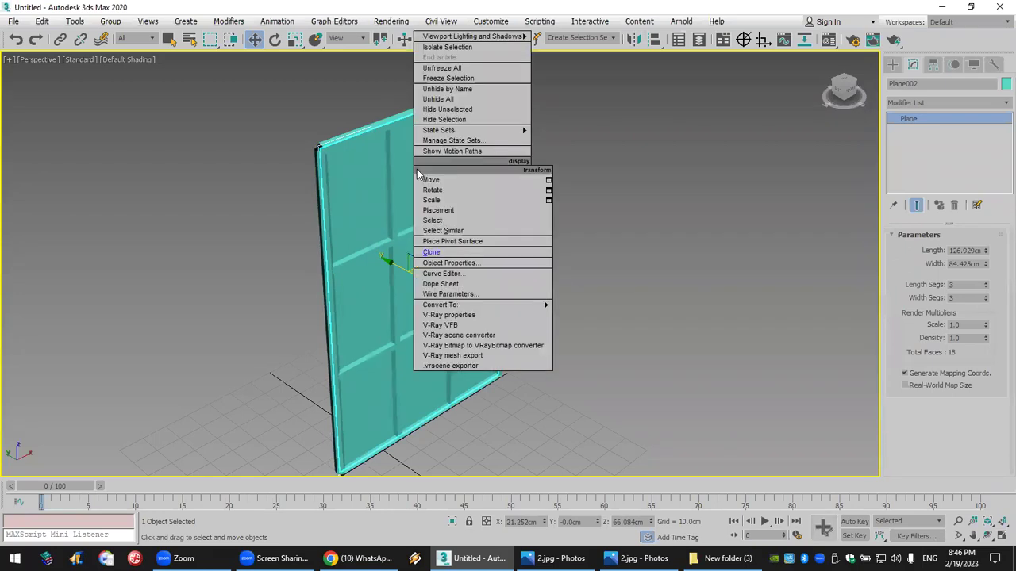
pyautogui.click(525, 265)
pyautogui.moveTo(565, 246); pyautogui.dragTo(528, 245)
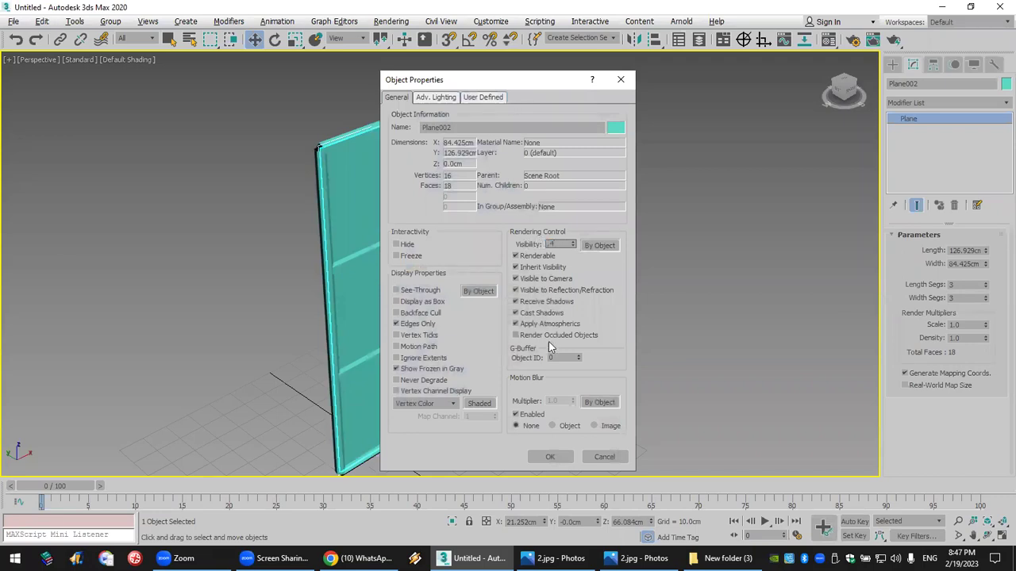
pyautogui.click(535, 453)
pyautogui.click(569, 392)
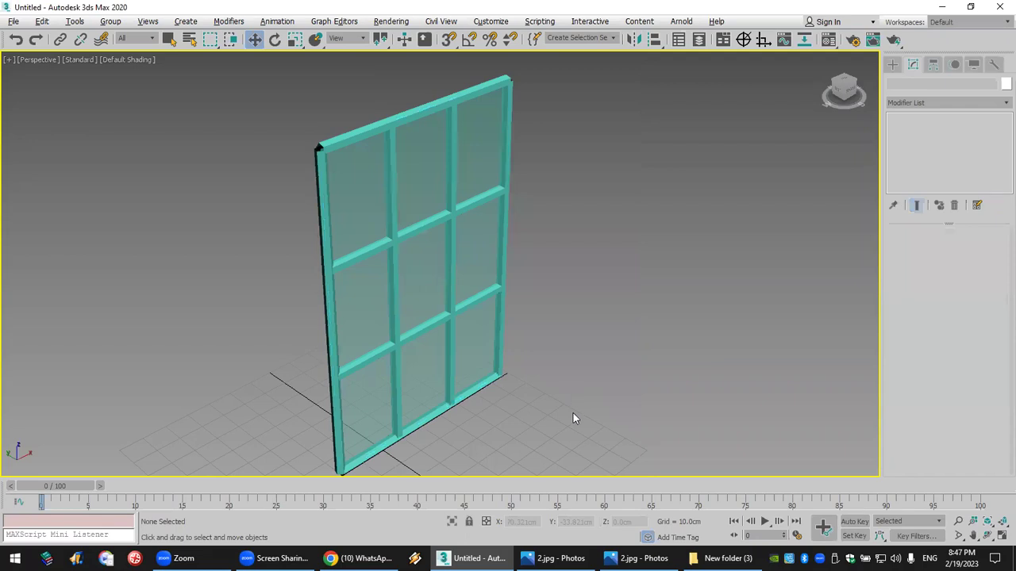
# Delete the pane and the window frame, and fit all the views in the four-view layout.
pyautogui.click(420, 346)
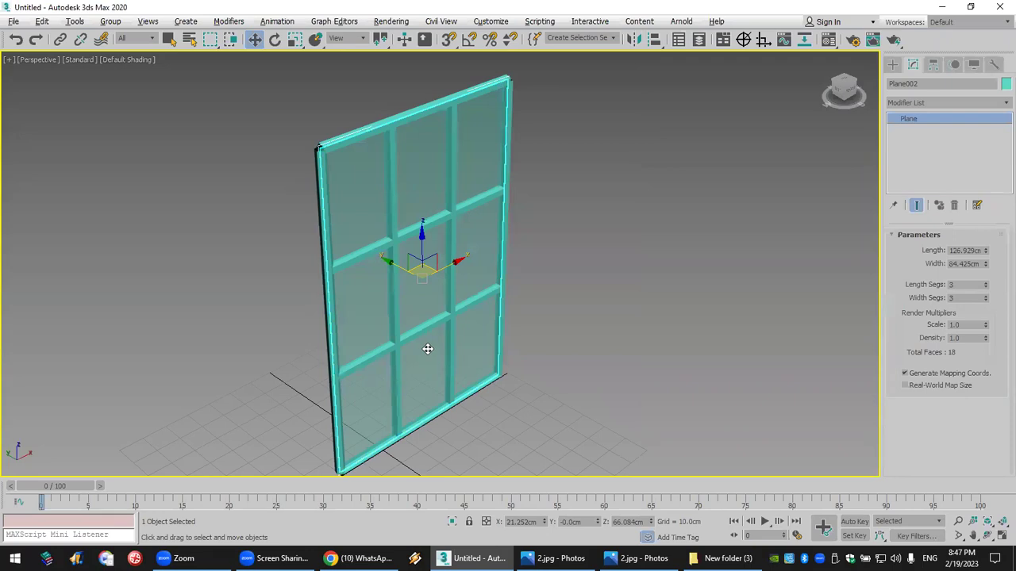
pyautogui.press('Delete')
pyautogui.hotkey('ctrl', 'z')
pyautogui.press('Delete')
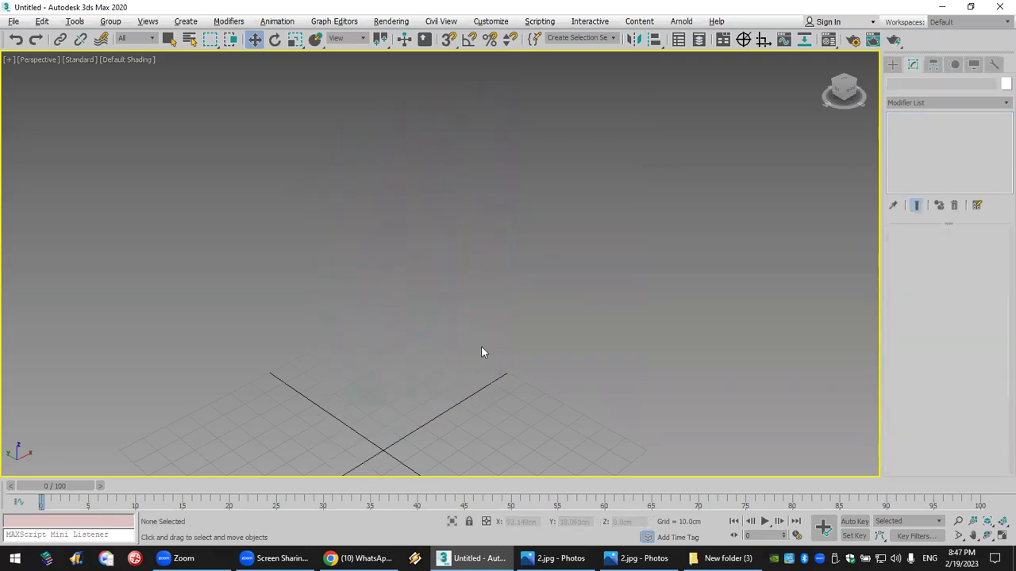
pyautogui.click(1002, 521)
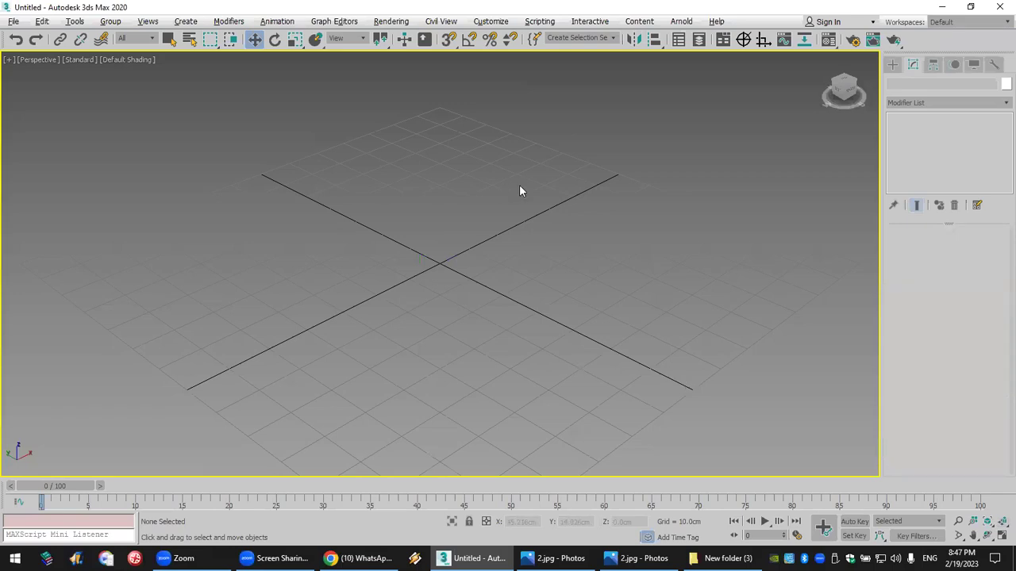
pyautogui.click(1002, 536)
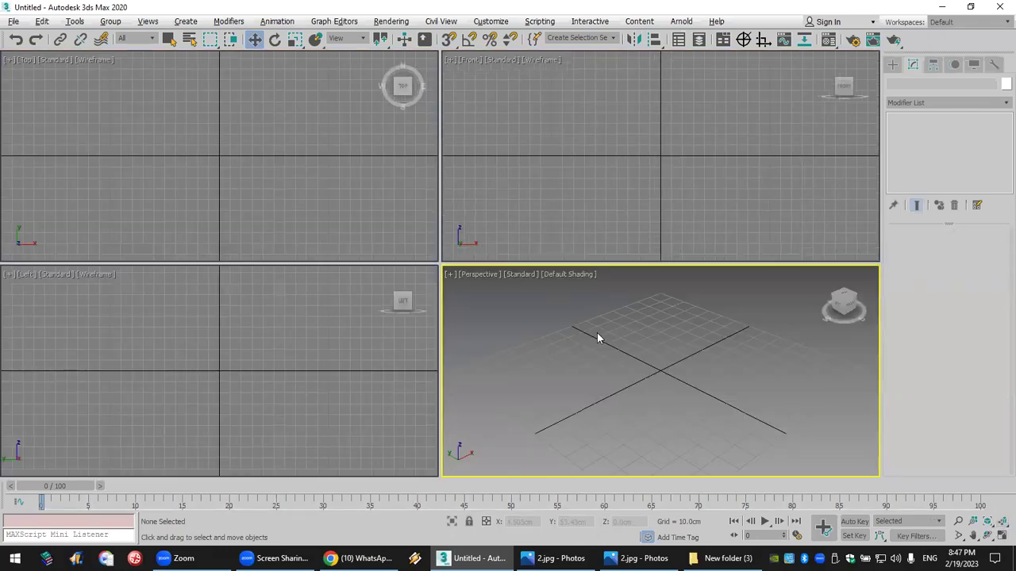
# Draw a new wall box in the Front view, about 248 cm wide, 128 cm high and 4.7 cm thick.
pyautogui.moveTo(608, 123); pyautogui.dragTo(622, 198, button='middle')
pyautogui.click(893, 64)
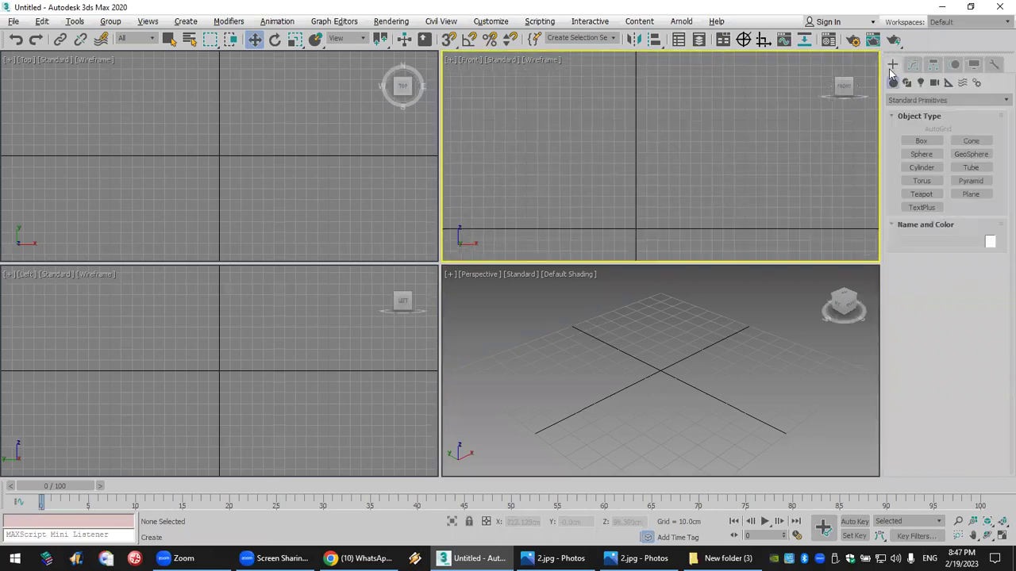
pyautogui.click(928, 143)
pyautogui.moveTo(544, 88); pyautogui.dragTo(814, 227)
pyautogui.click(815, 225)
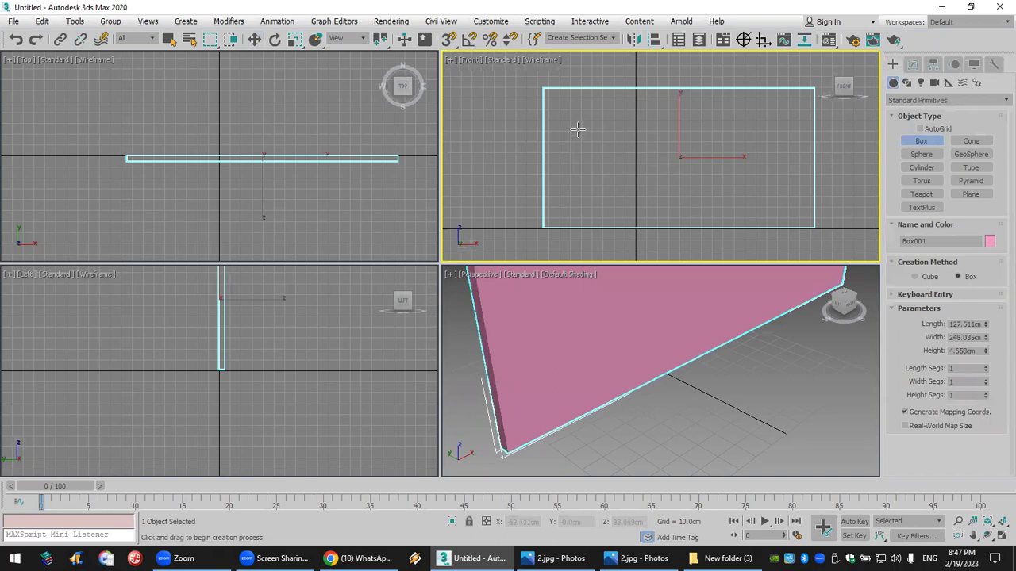
# Draw an opening box over the wall in the Front view, about 50 cm wide, 61 cm high and 8 cm thick.
pyautogui.moveTo(577, 124); pyautogui.dragTo(632, 191)
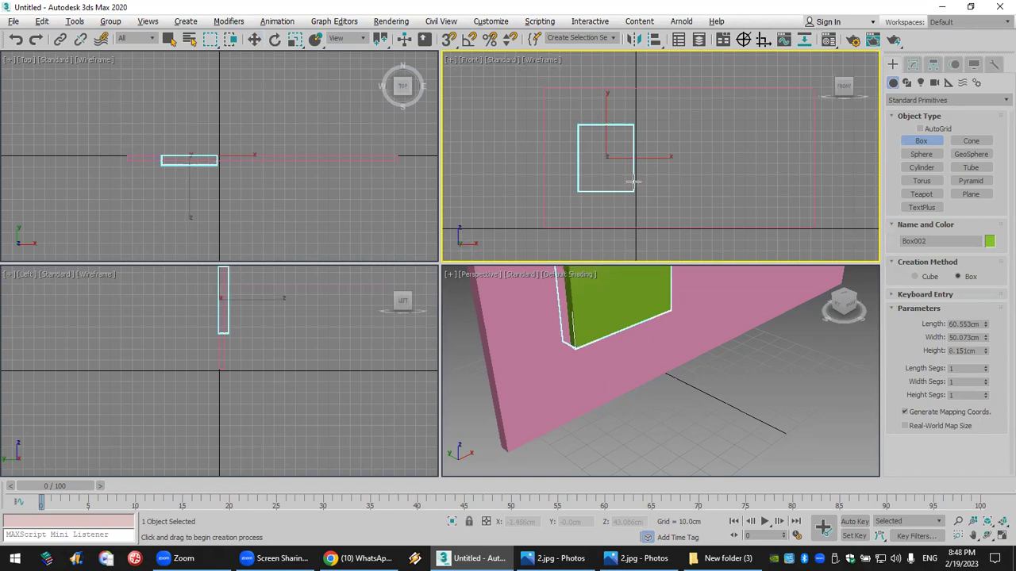
# Cancel the opening box and delete the pink wall box.
pyautogui.rightClick(658, 182)
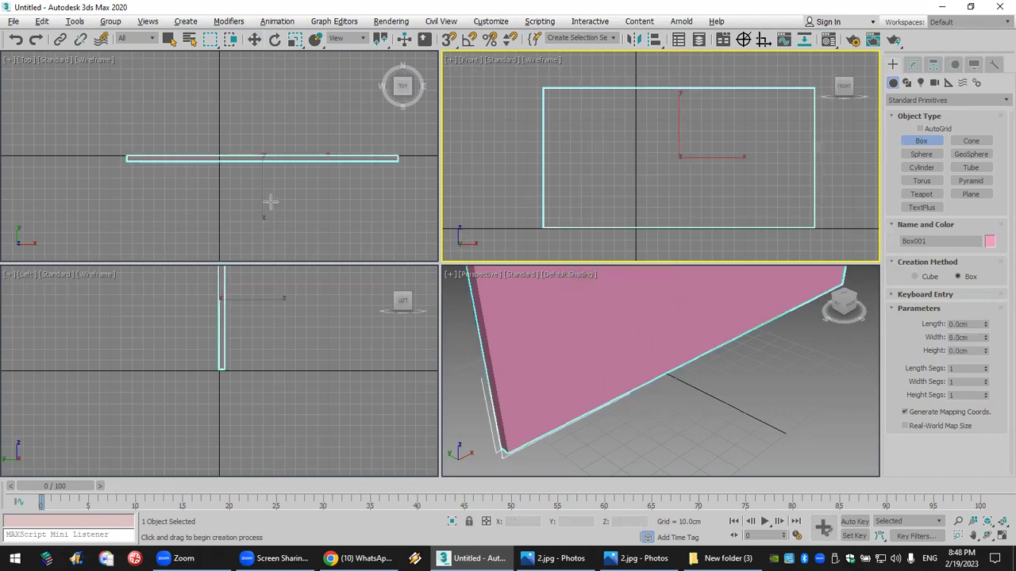
pyautogui.rightClick(222, 167)
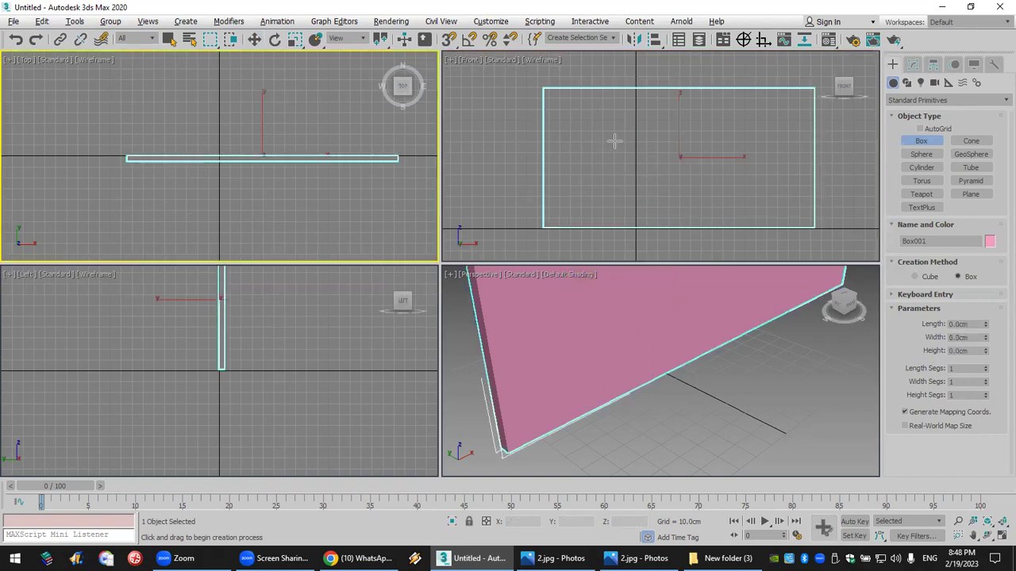
pyautogui.rightClick(653, 131)
pyautogui.press('Delete')
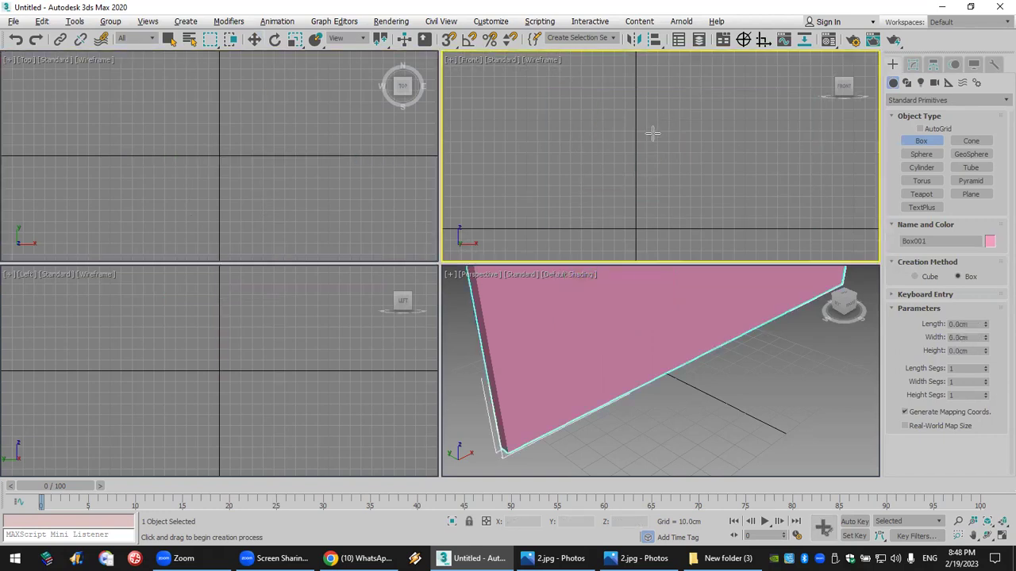
# Draw a box about 87 cm wide and 108 cm high in the Front view, and another about 54 × 52 cm, 37 cm high, in the Top view.
pyautogui.moveTo(597, 111); pyautogui.dragTo(692, 228)
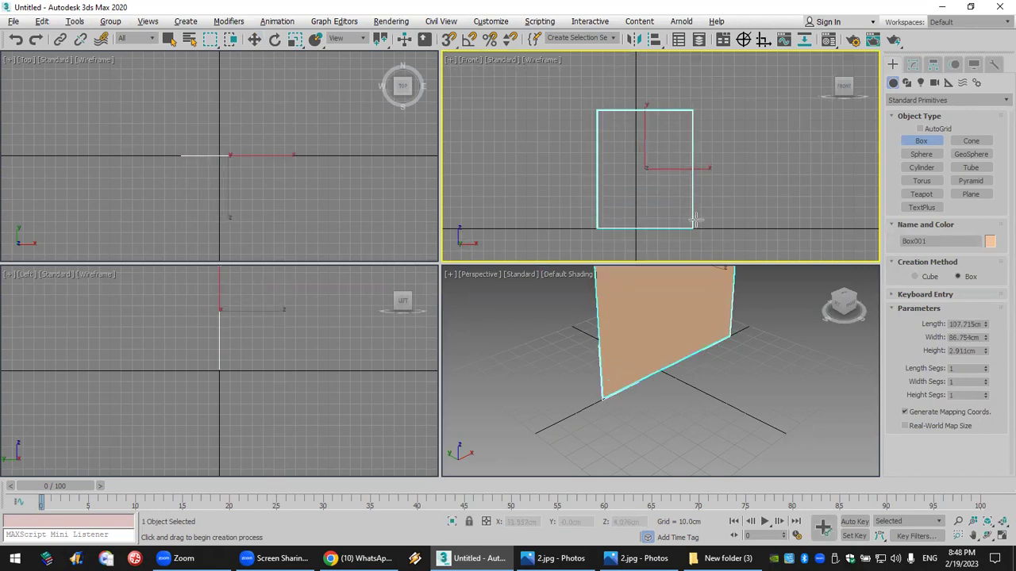
pyautogui.click(684, 219)
pyautogui.moveTo(319, 124); pyautogui.dragTo(383, 182)
pyautogui.click(380, 141)
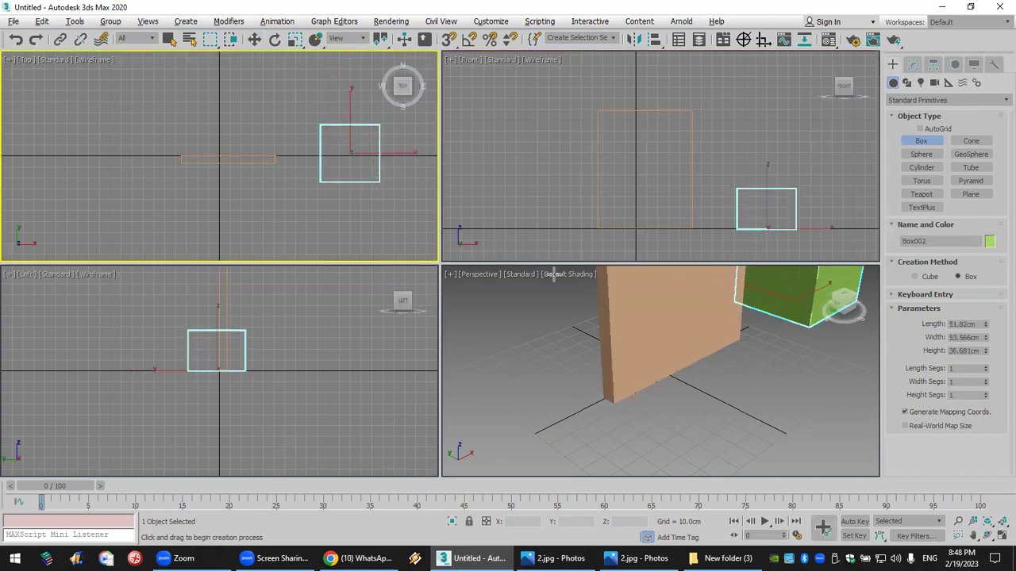
# Reset the scene without saving the two boxes.
pyautogui.click(13, 22)
pyautogui.click(26, 60)
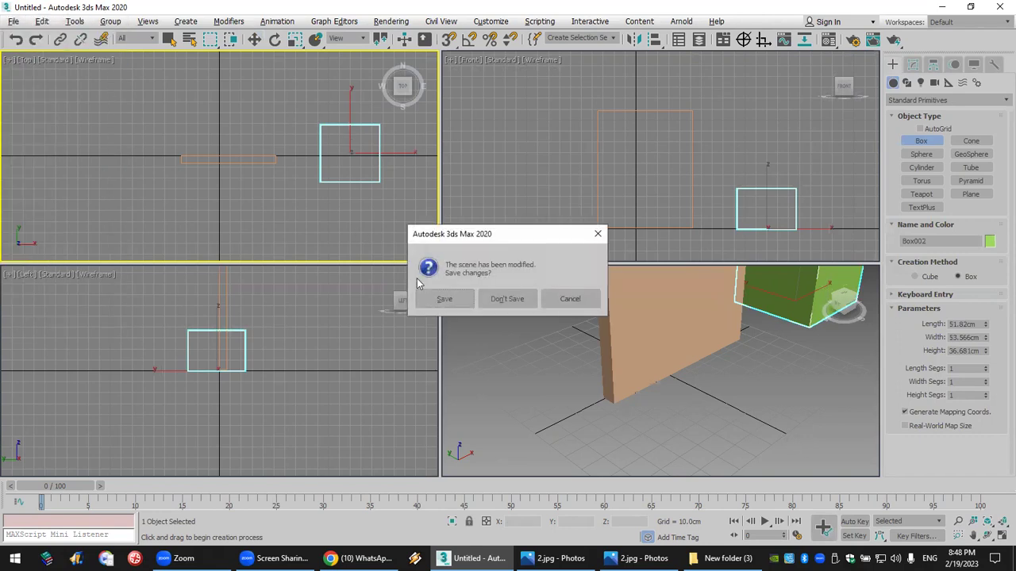
pyautogui.click(508, 300)
pyautogui.click(470, 303)
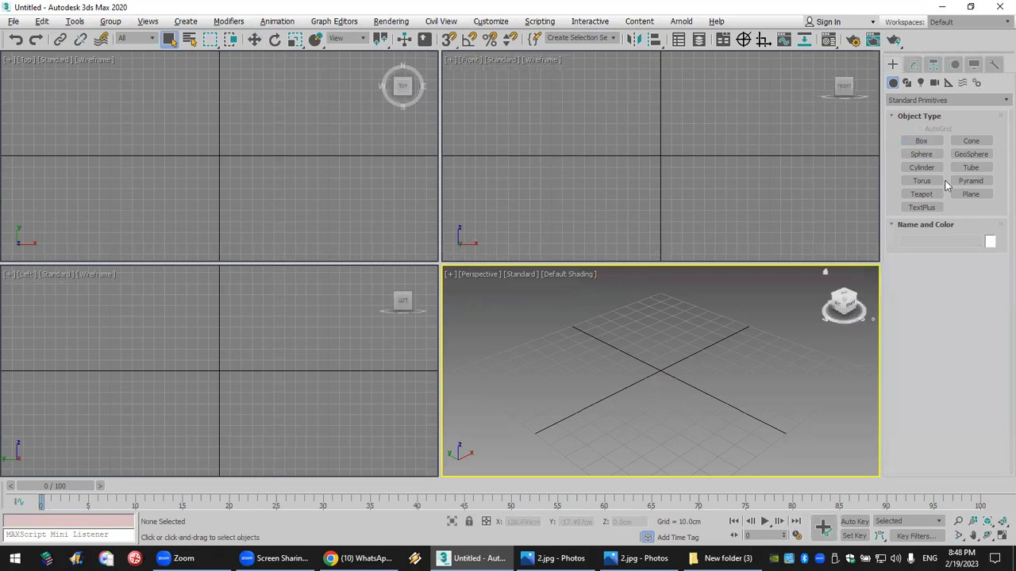
# Draw a wall box in the Front view, about 243 cm wide, 105 cm high and 1.7 cm thick.
pyautogui.click(921, 140)
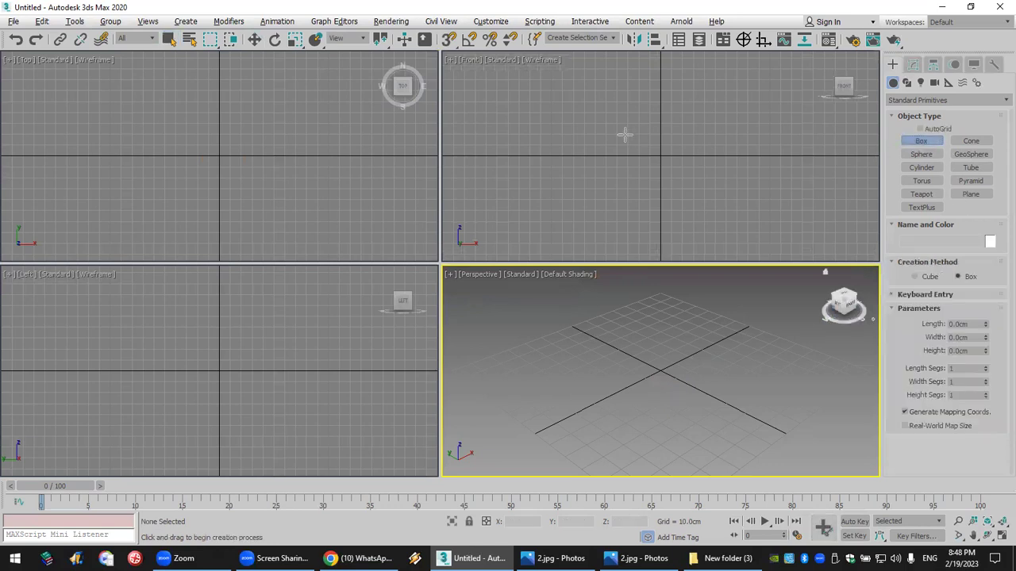
pyautogui.moveTo(538, 94); pyautogui.dragTo(803, 208)
pyautogui.click(803, 208)
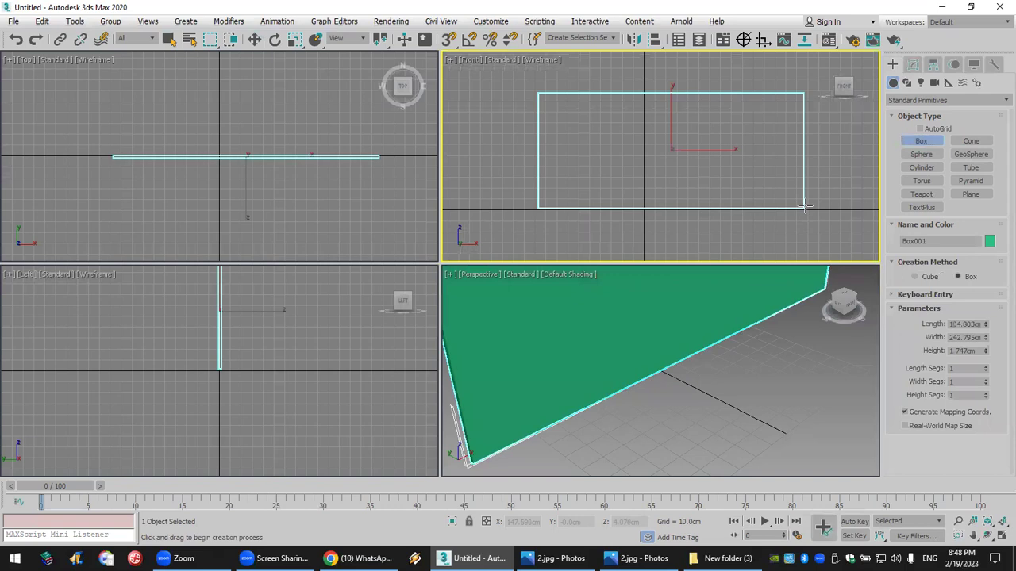
# Turn on AutoGrid and draw a box about 41 cm wide and 53 cm high directly on the wall's face, projecting outward.
pyautogui.click(920, 129)
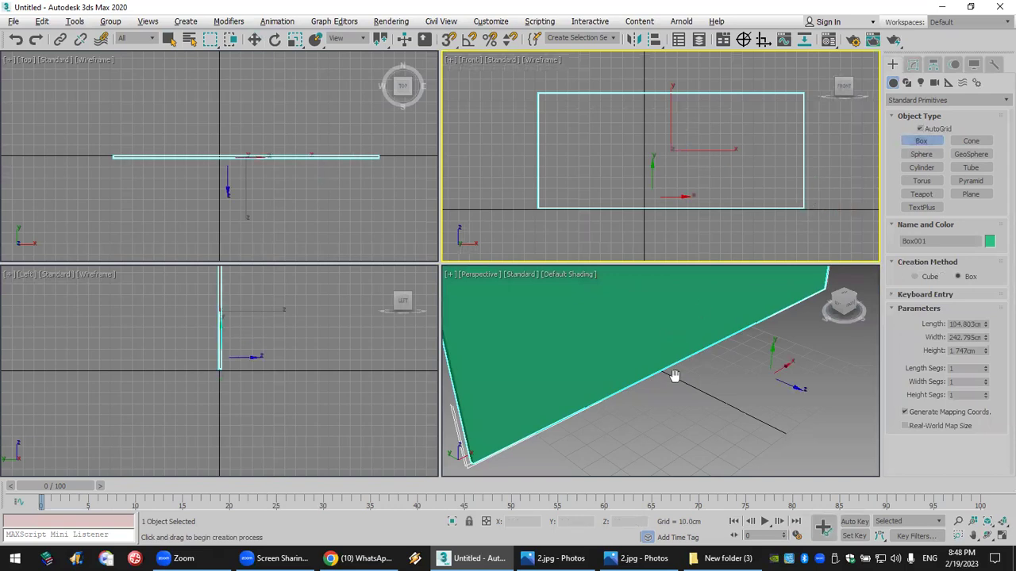
pyautogui.scroll(-5, 673, 376)
pyautogui.moveTo(642, 326); pyautogui.dragTo(684, 381)
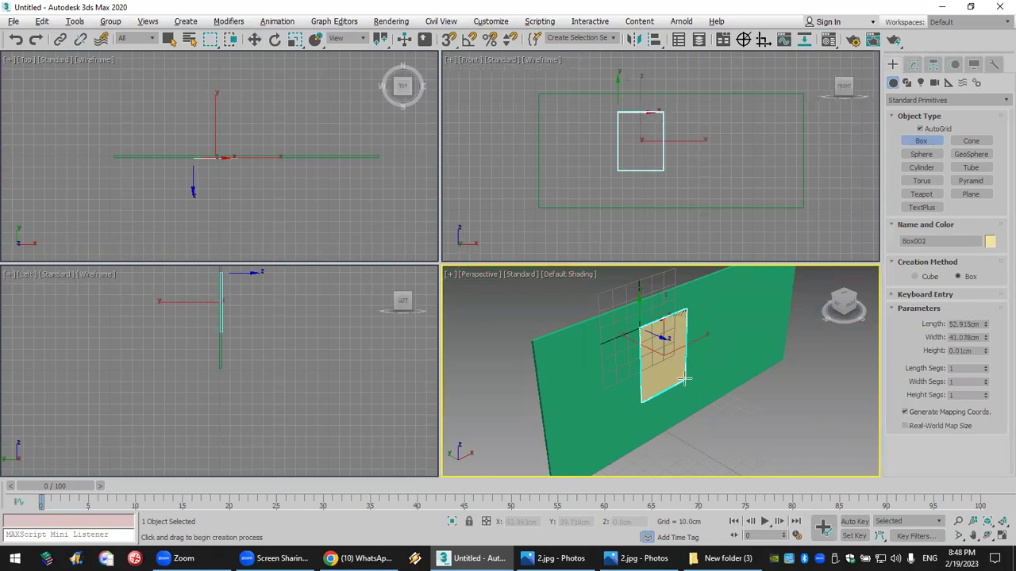
pyautogui.moveTo(684, 381); pyautogui.dragTo(684, 379)
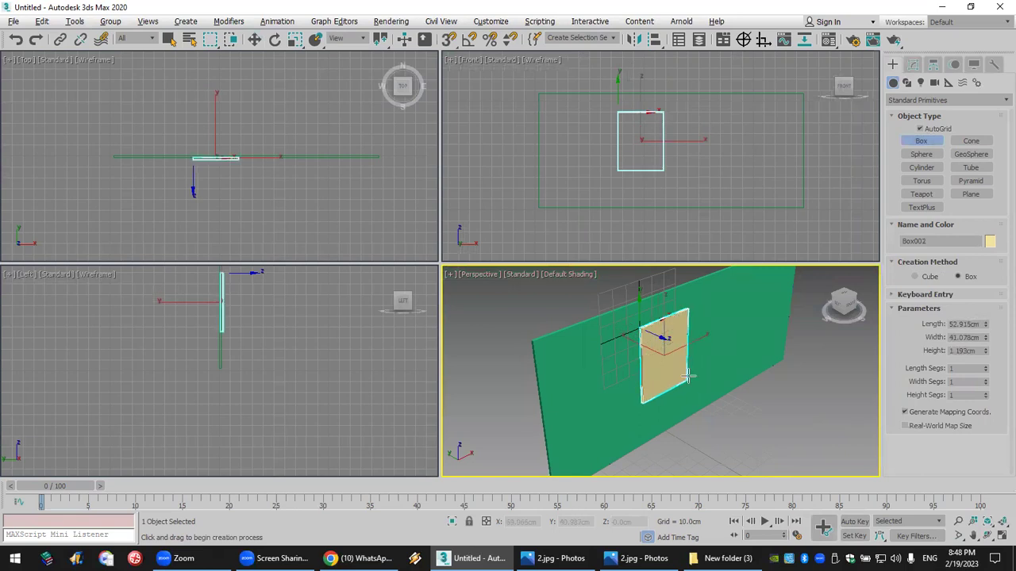
pyautogui.click(691, 370)
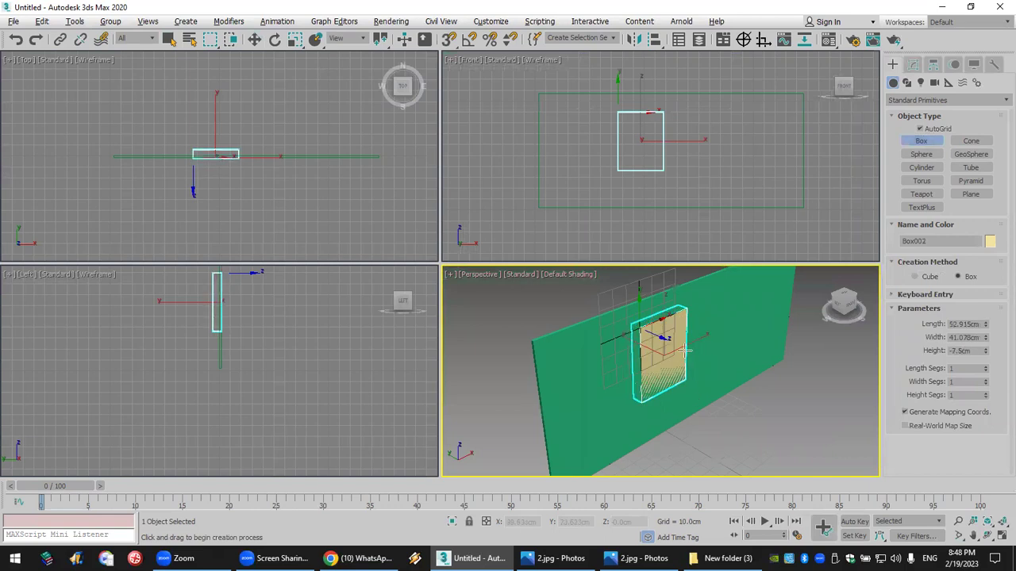
pyautogui.click(693, 353)
# Draw three smaller AutoGrid boxes on the wall's face, two beyond the large box and one before it, and end box creation.
pyautogui.moveTo(732, 339); pyautogui.dragTo(784, 335)
pyautogui.click(768, 296)
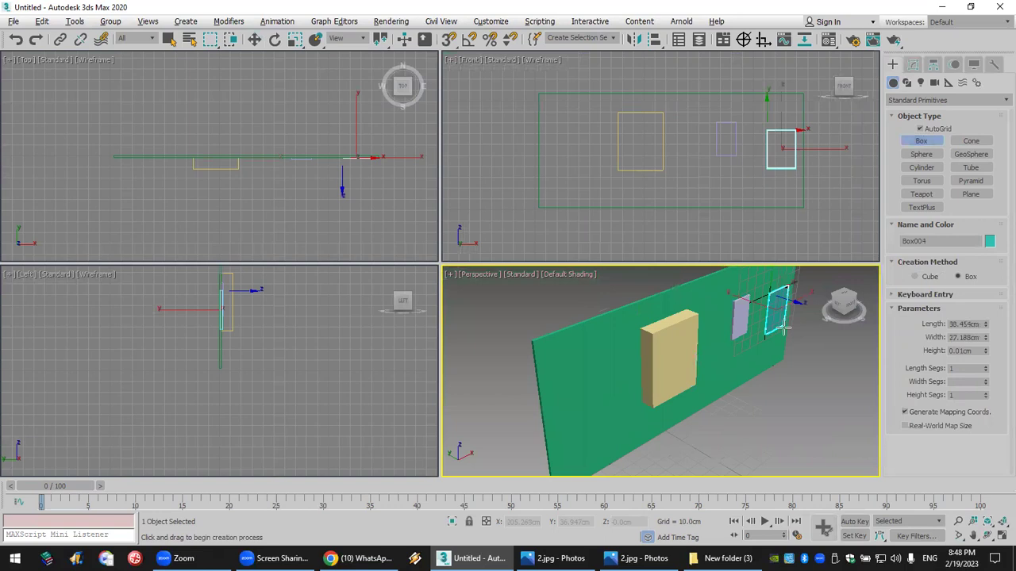
pyautogui.click(784, 336)
pyautogui.moveTo(593, 388); pyautogui.dragTo(586, 345)
pyautogui.click(587, 349)
pyautogui.click(113, 151)
pyautogui.rightClick(111, 137)
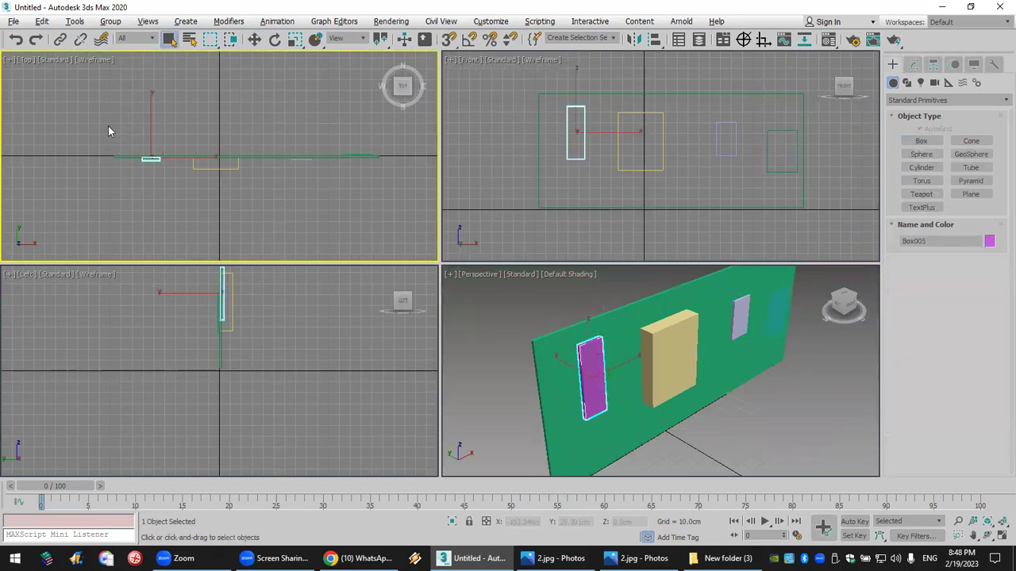
# Select all objects and reset the scene without saving the changes.
pyautogui.hotkey('ctrl', 'a')
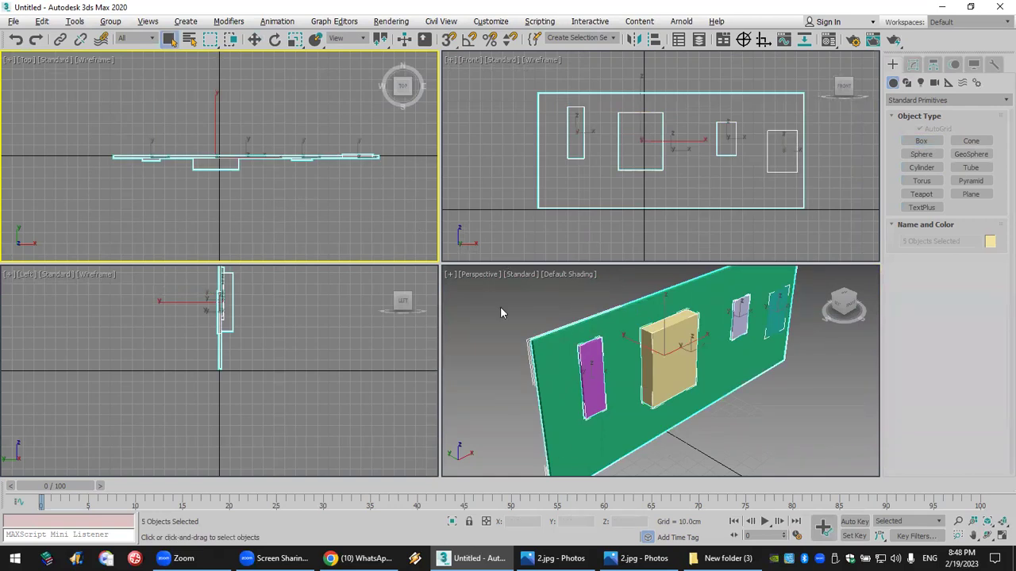
pyautogui.click(27, 63)
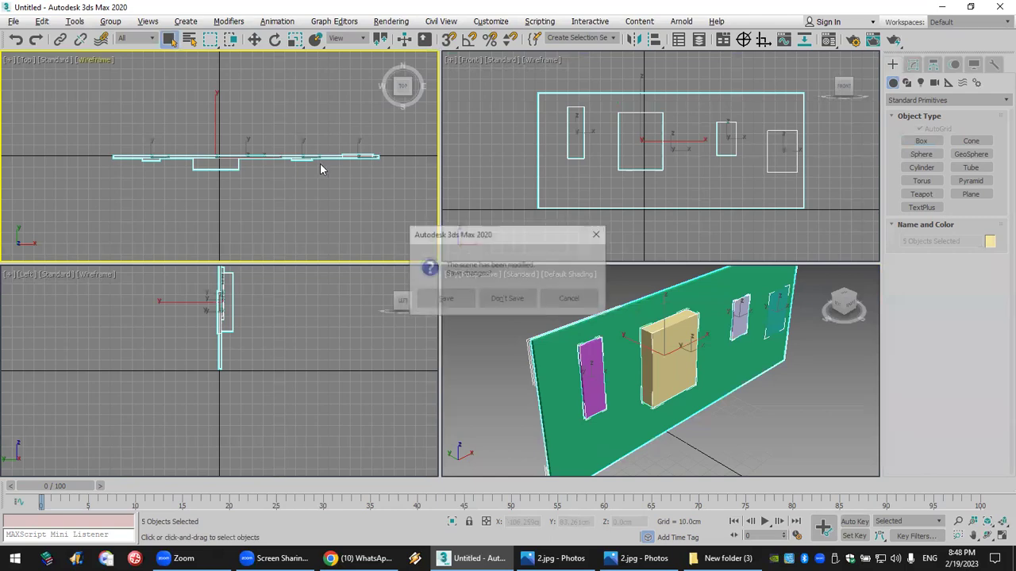
pyautogui.click(506, 298)
pyautogui.click(473, 297)
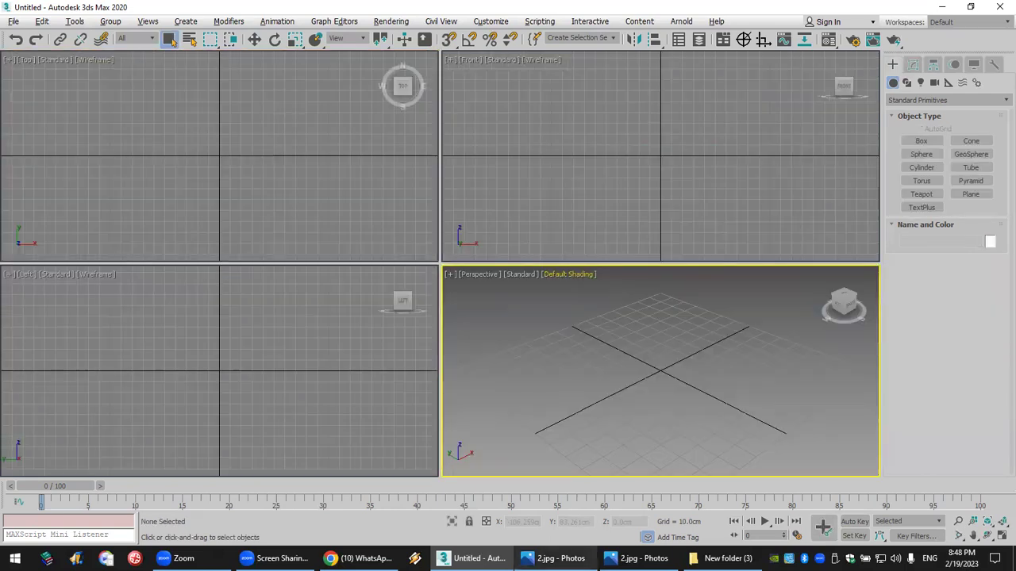
# Close both Photos windows showing 2.jpg and return to the empty scene.
pyautogui.moveTo(603, 558)
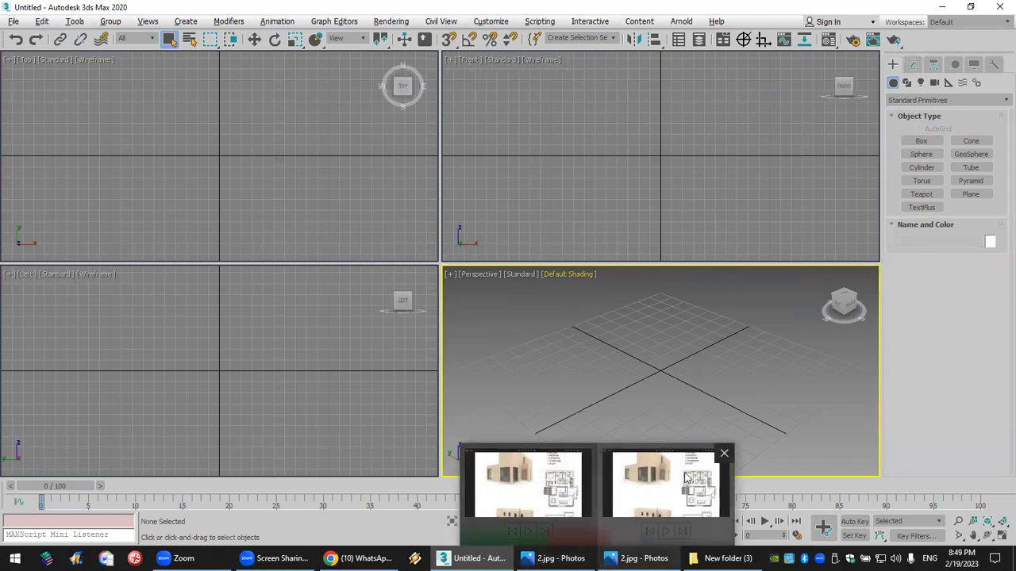
pyautogui.click(721, 453)
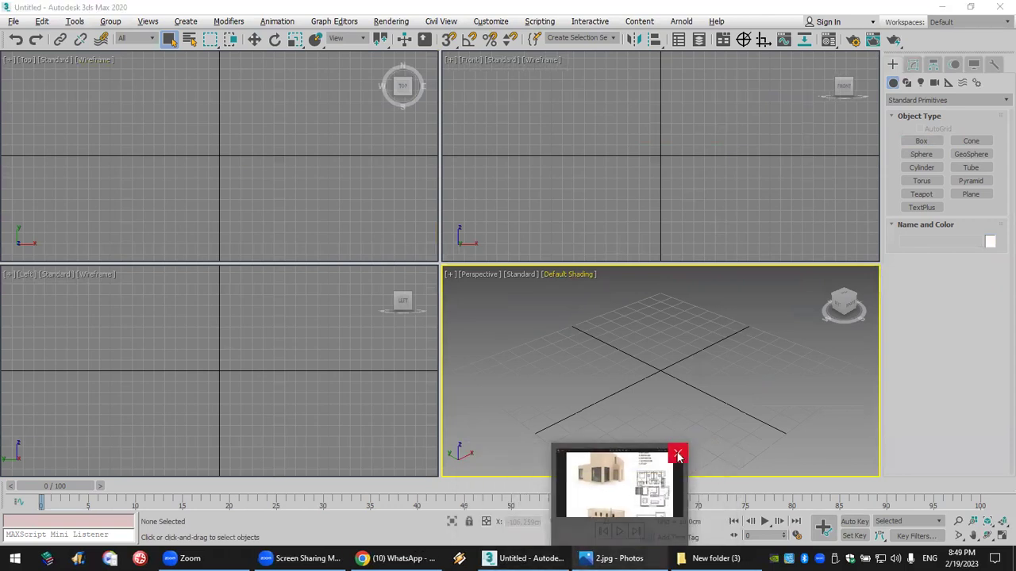
pyautogui.click(679, 456)
pyautogui.moveTo(545, 558)
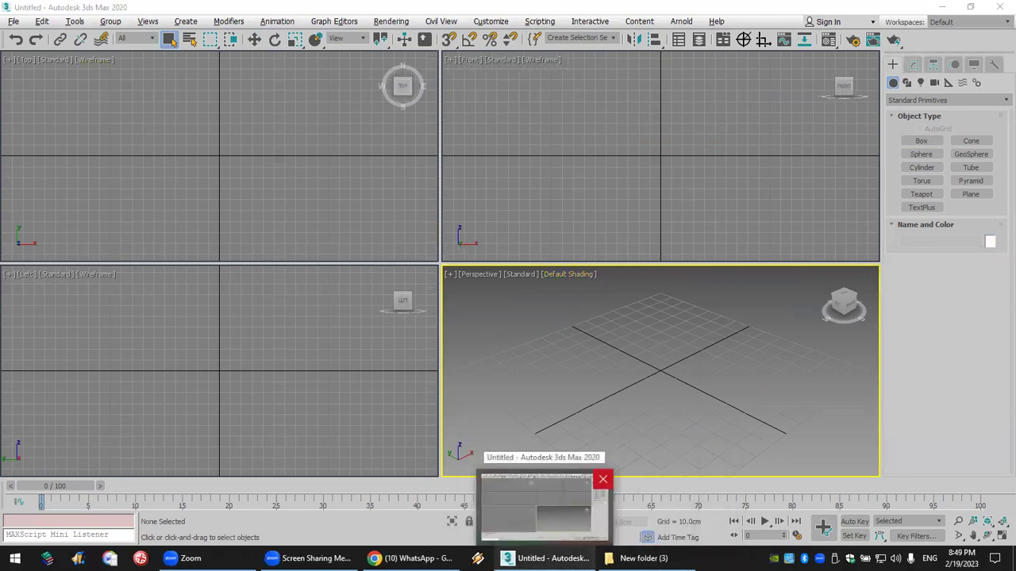
# Turn on 3D snapping to grid points and vertices, with the Box tool active.
pyautogui.moveTo(243, 143)
pyautogui.mouseDown(button='middle')
pyautogui.moveTo(243, 154)
pyautogui.moveTo(241, 135)
pyautogui.mouseUp(button='middle')
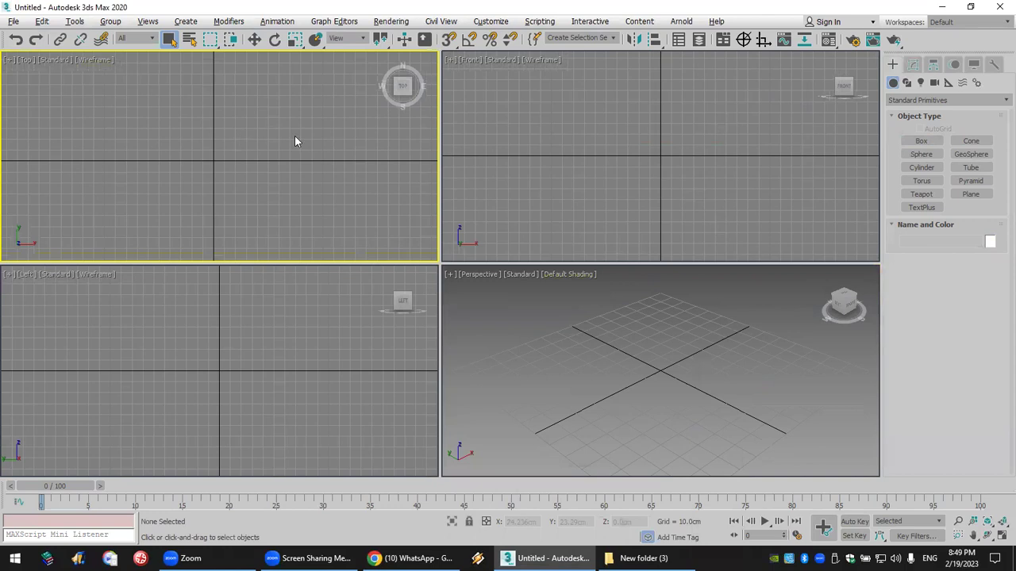
pyautogui.moveTo(332, 181); pyautogui.dragTo(328, 180, button='middle')
pyautogui.click(920, 141)
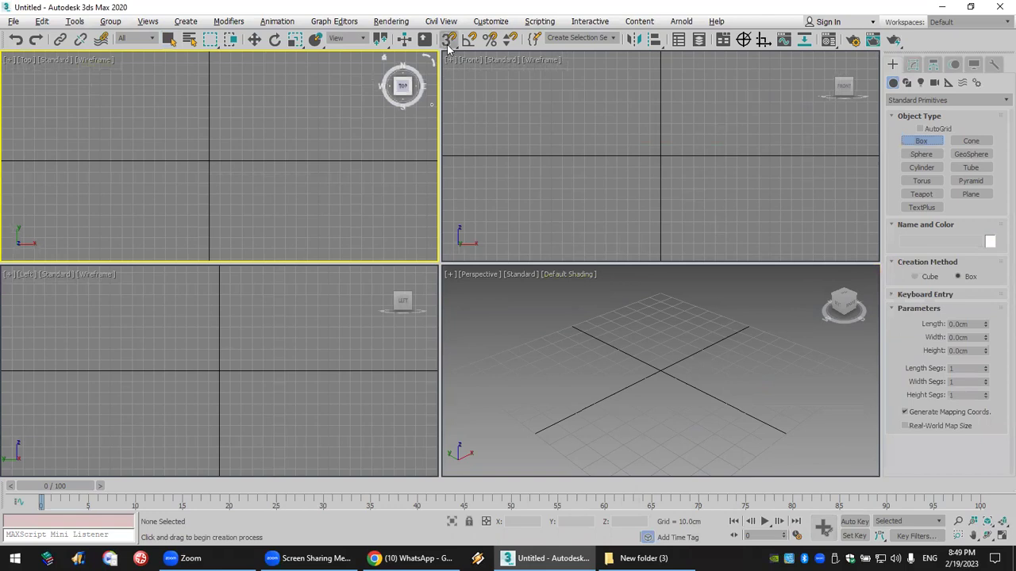
pyautogui.rightClick(449, 41)
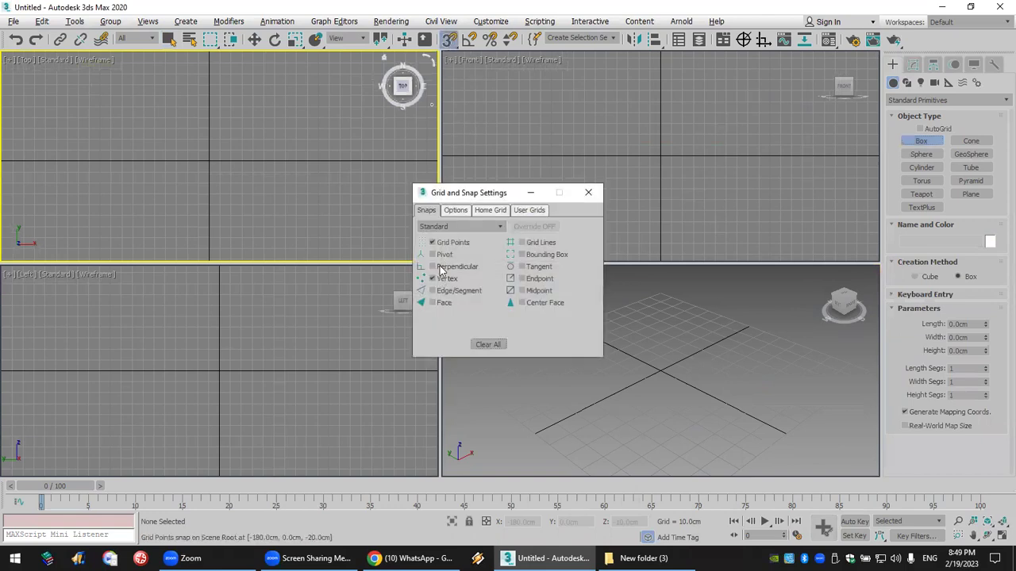
pyautogui.click(588, 194)
# Draw two snapped wall boxes in the Top view meeting at a corner, 220 cm and 140 cm long, each 10 cm thick and 60 cm high.
pyautogui.moveTo(110, 96); pyautogui.dragTo(351, 103)
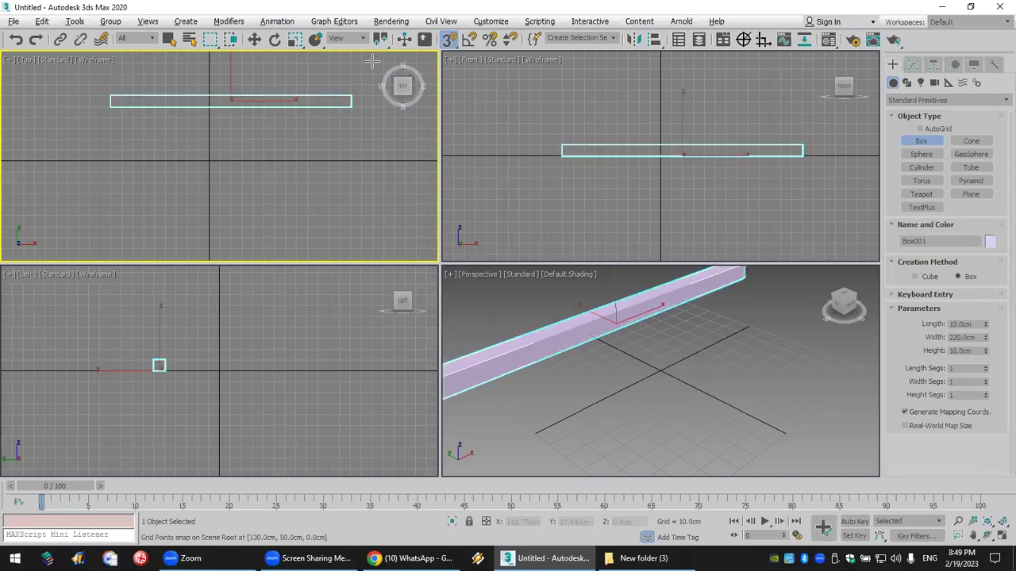
pyautogui.click(281, 109)
pyautogui.moveTo(110, 96); pyautogui.dragTo(122, 248)
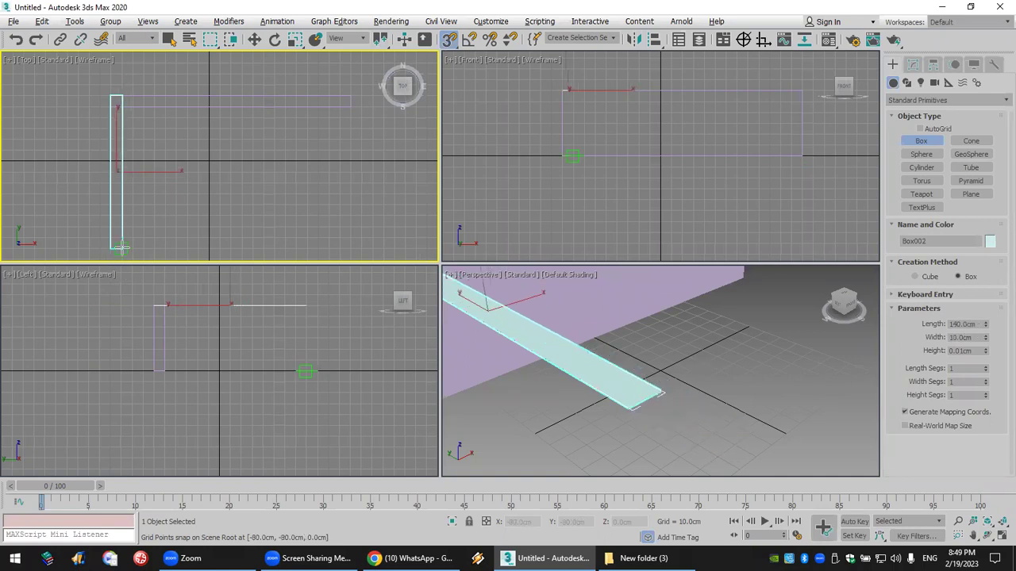
pyautogui.click(121, 237)
# Draw a third snapped wall box, 130 cm long, 10 cm thick and 60 cm high, outward from the free end of the 140 cm wall.
pyautogui.keyDown('alt'); pyautogui.moveTo(526, 352); pyautogui.dragTo(560, 371, button='middle'); pyautogui.keyUp('alt')
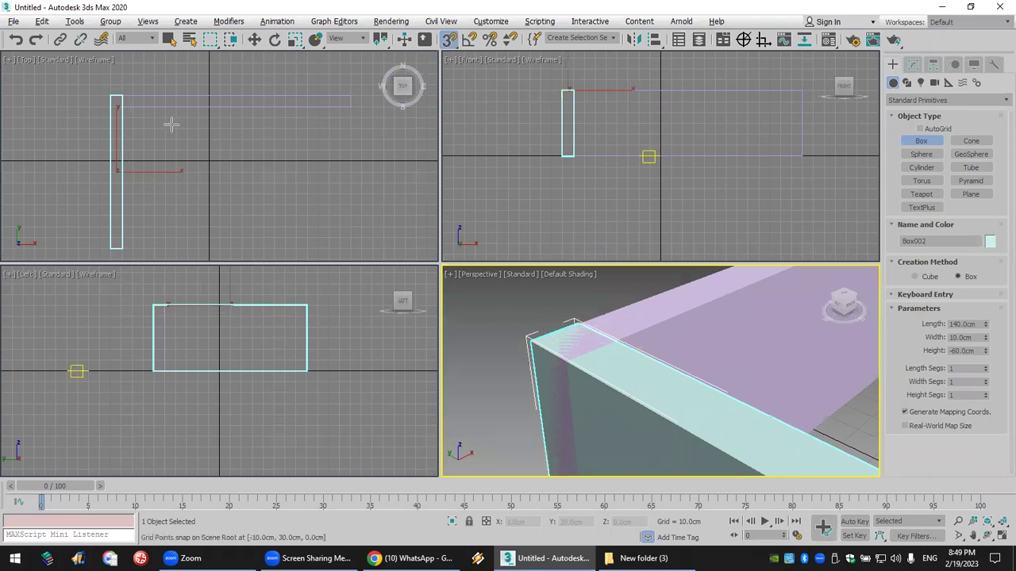
pyautogui.scroll(4, 148, 124)
pyautogui.scroll(-4, 163, 130)
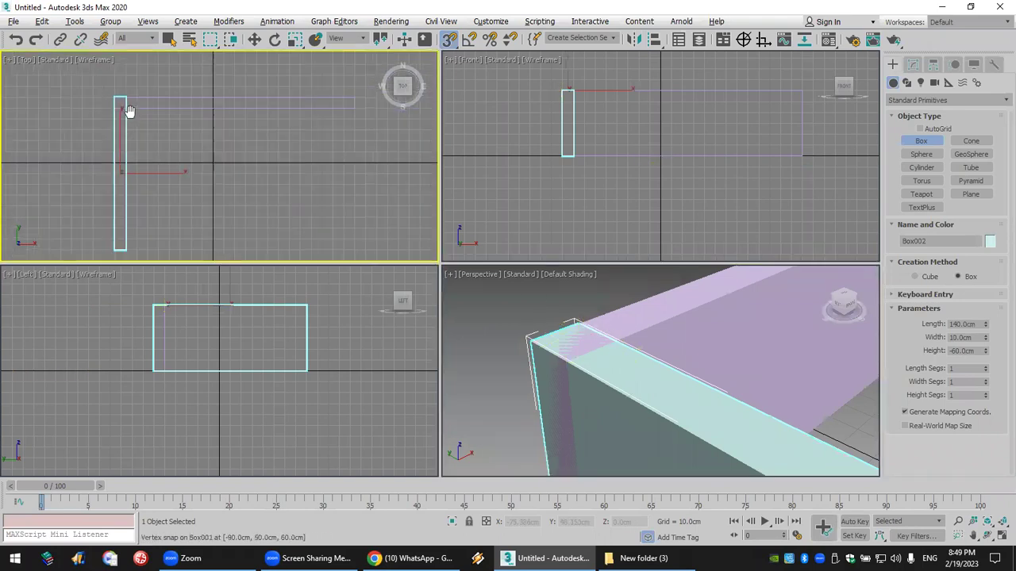
pyautogui.moveTo(168, 131); pyautogui.dragTo(324, 150, button='middle')
pyautogui.moveTo(280, 223); pyautogui.dragTo(179, 230)
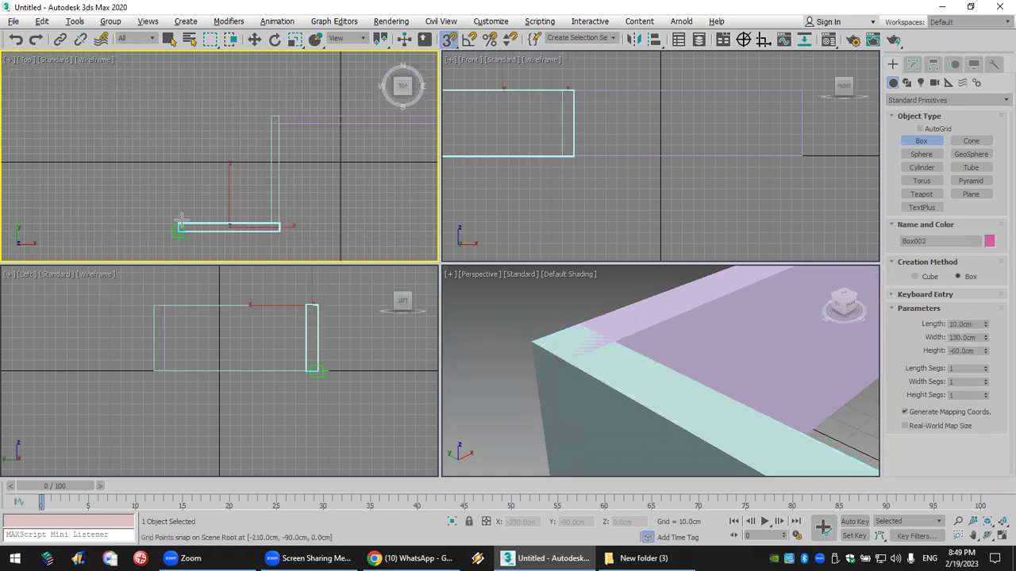
pyautogui.click(182, 221)
pyautogui.moveTo(547, 317)
pyautogui.keyDown('alt'); pyautogui.mouseDown(button='middle')
pyautogui.moveTo(666, 392)
pyautogui.moveTo(730, 349)
pyautogui.moveTo(672, 388)
pyautogui.moveTo(663, 359)
pyautogui.mouseUp(button='middle'); pyautogui.keyUp('alt')
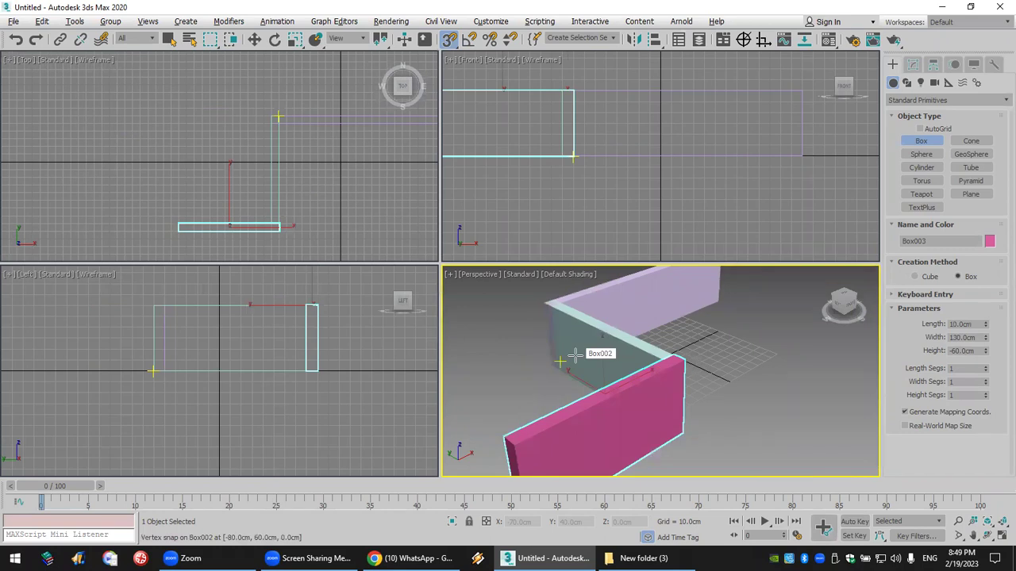
pyautogui.moveTo(595, 387); pyautogui.dragTo(520, 365, button='middle')
# Reset the scene without saving the snapped walls.
pyautogui.click(14, 21)
pyautogui.click(24, 61)
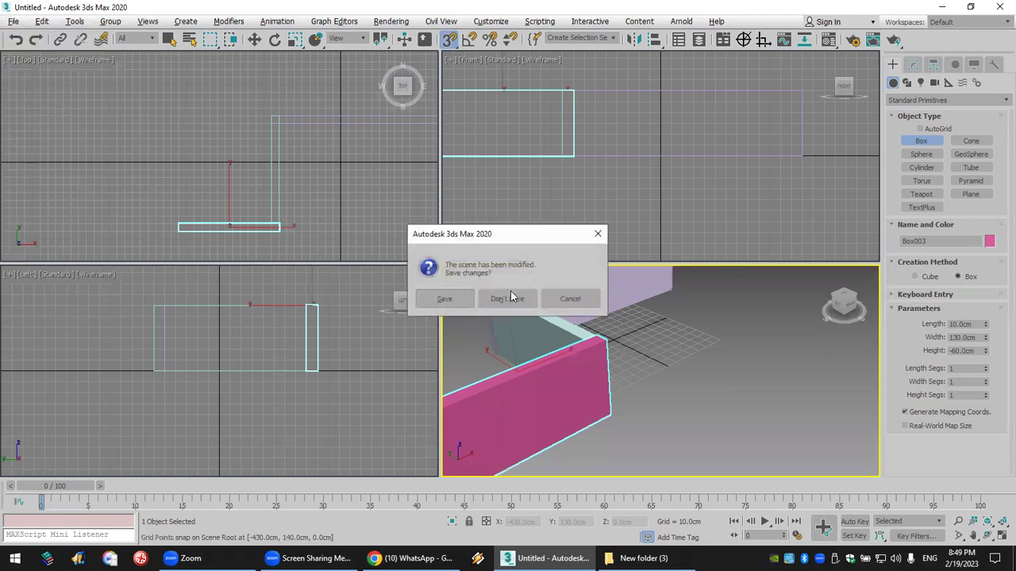
pyautogui.click(510, 297)
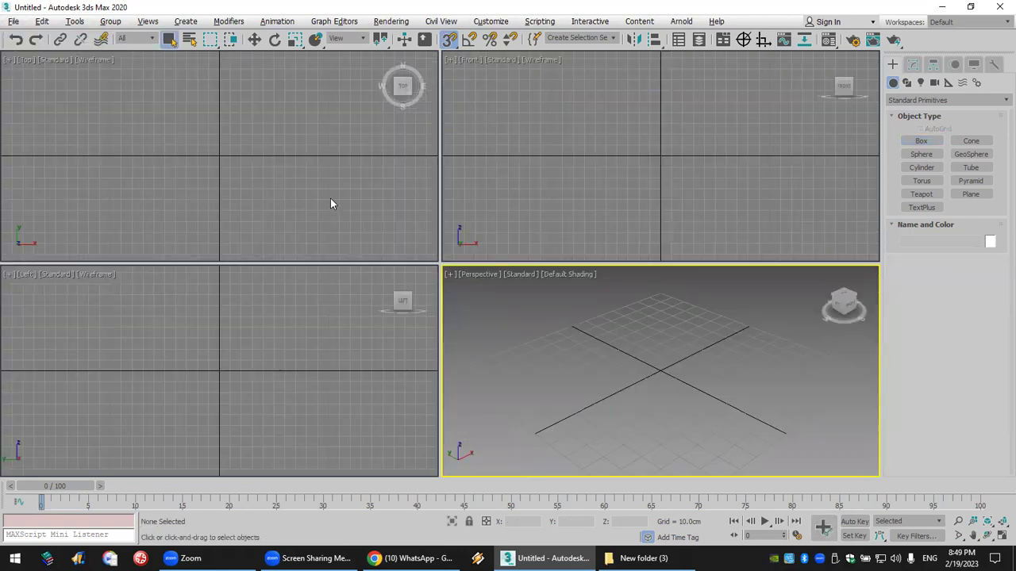
# Start a 5 cm wide, 96 cm high AEC Extended wall in the Top view and draw its first three stepped segments, snapped to the grid.
pyautogui.click(938, 101)
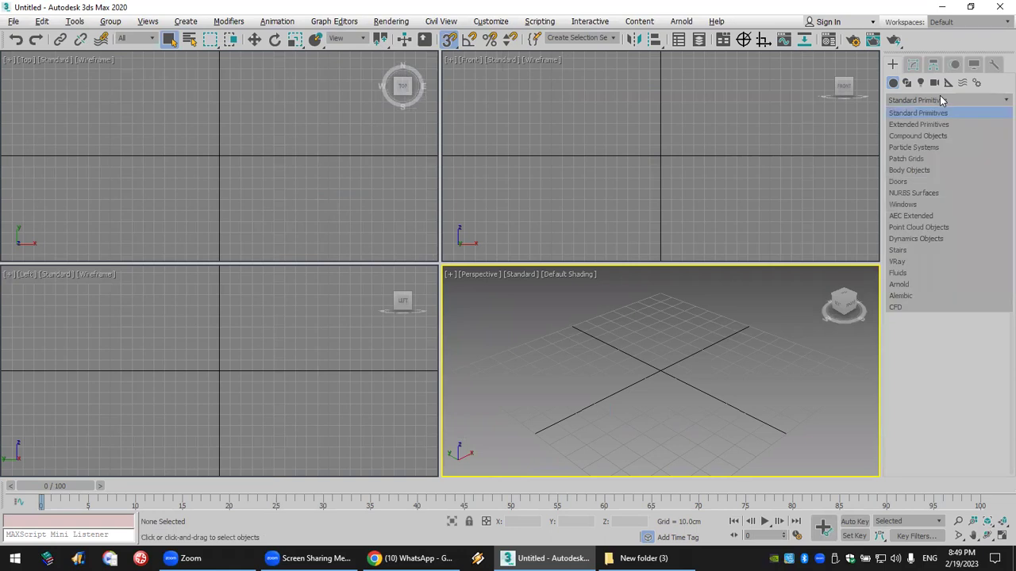
pyautogui.click(952, 217)
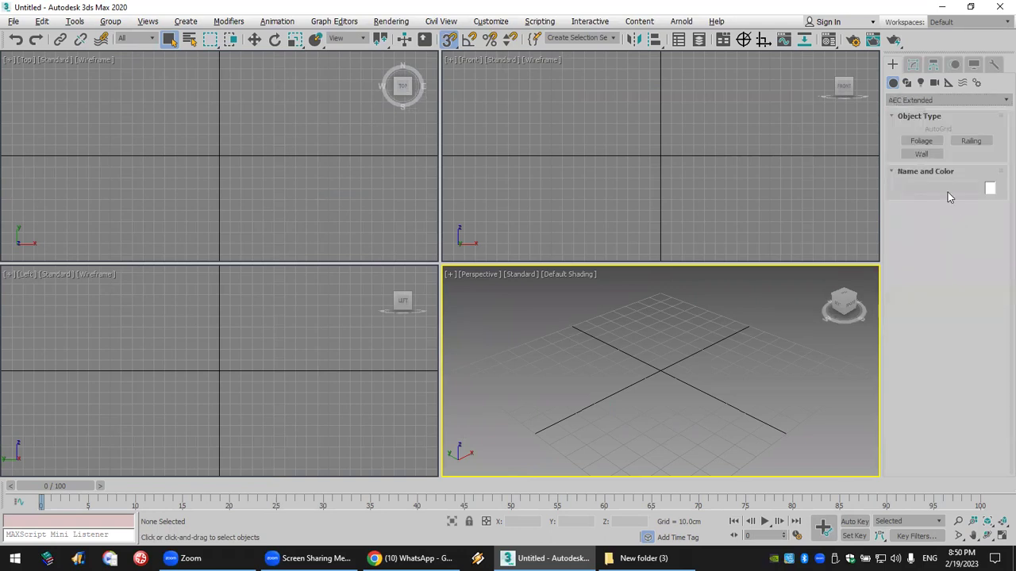
pyautogui.click(929, 156)
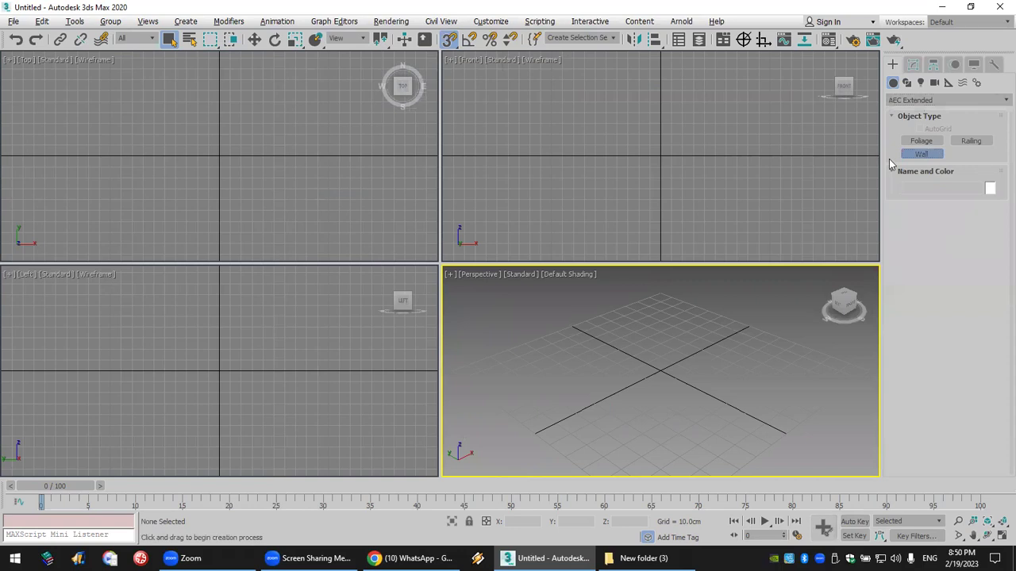
pyautogui.click(325, 96)
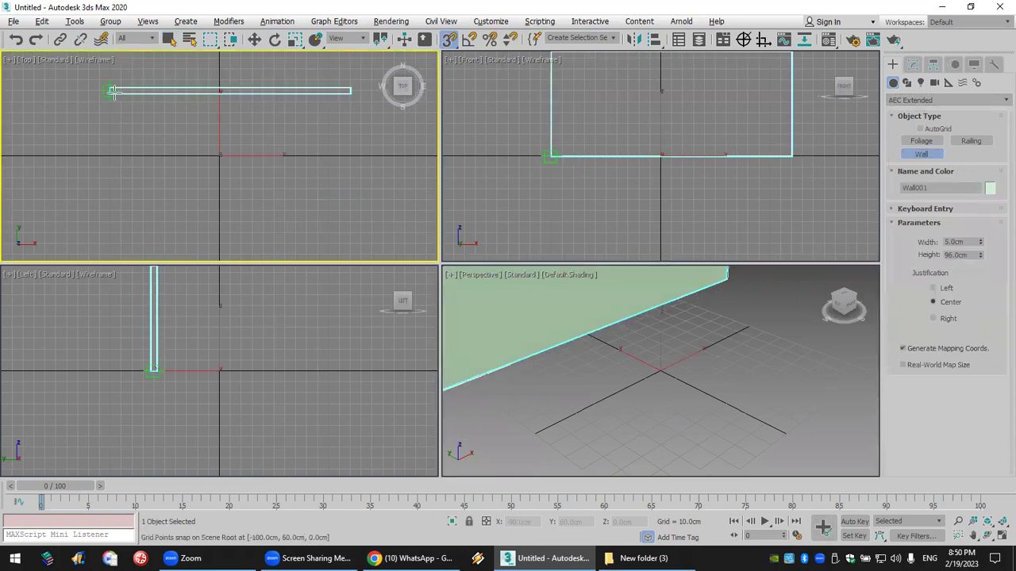
pyautogui.click(109, 90)
pyautogui.click(109, 155)
pyautogui.click(54, 156)
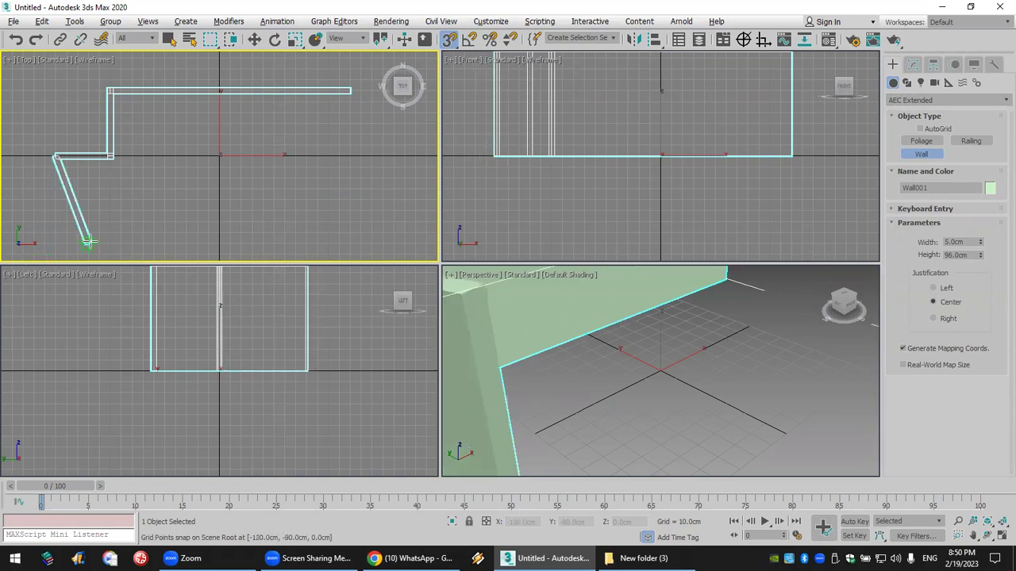
# Continue the wall down the west side, along the south, back north and finish with a short eastward segment, leaving the east side open.
pyautogui.scroll(-5, 80, 242)
pyautogui.moveTo(55, 246); pyautogui.dragTo(188, 125, button='middle')
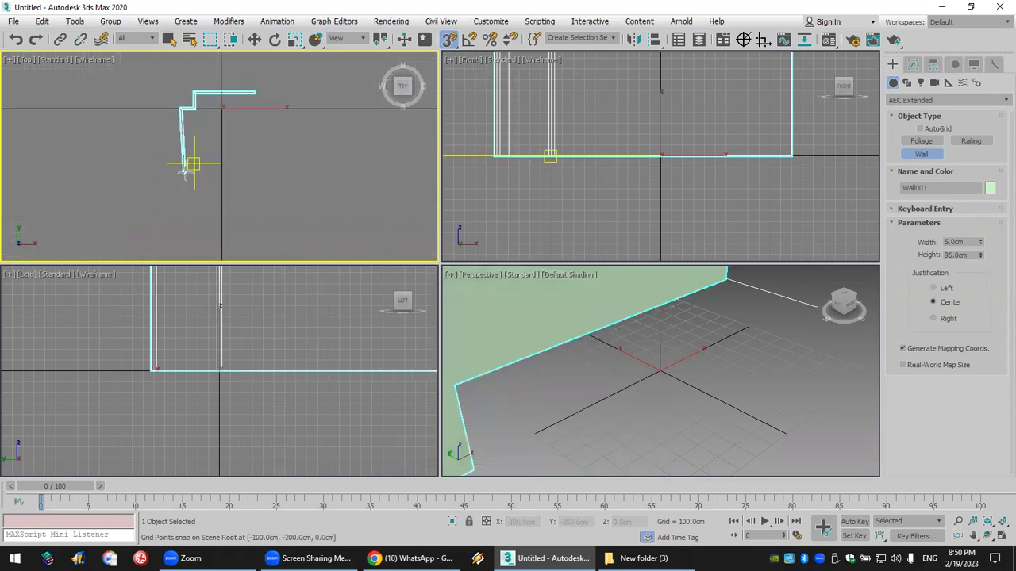
pyautogui.scroll(5, 182, 144)
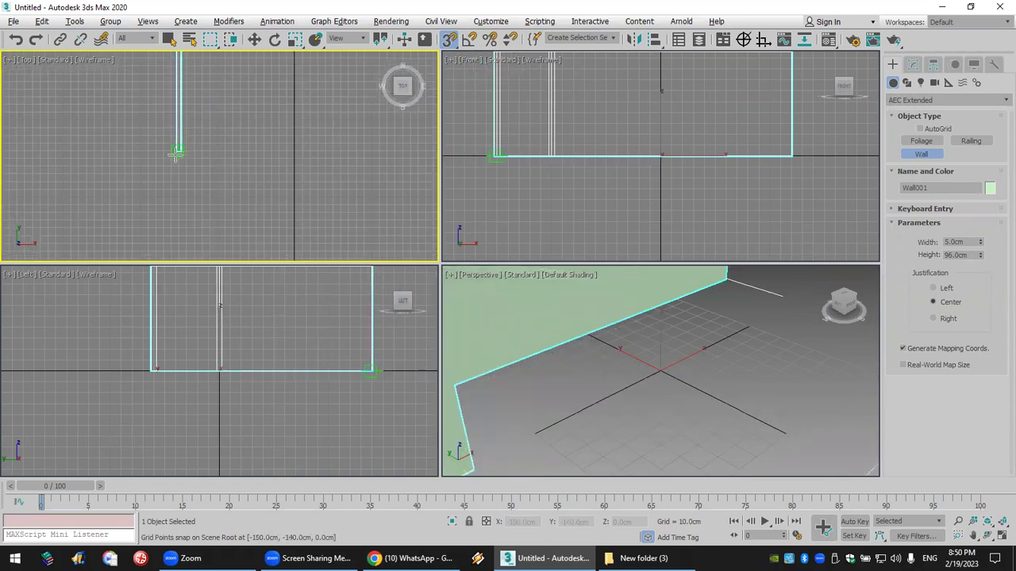
pyautogui.click(269, 158)
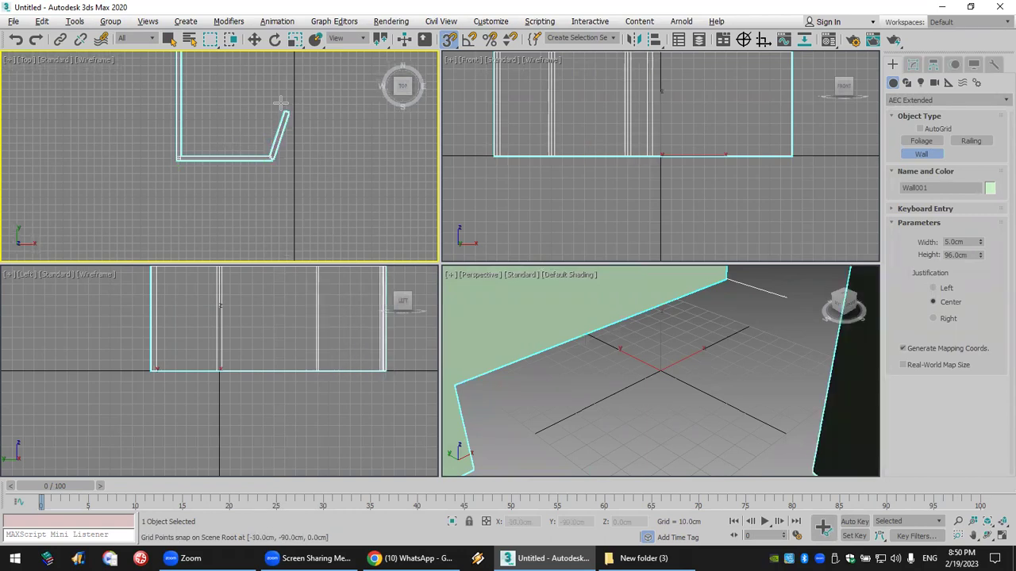
pyautogui.click(272, 95)
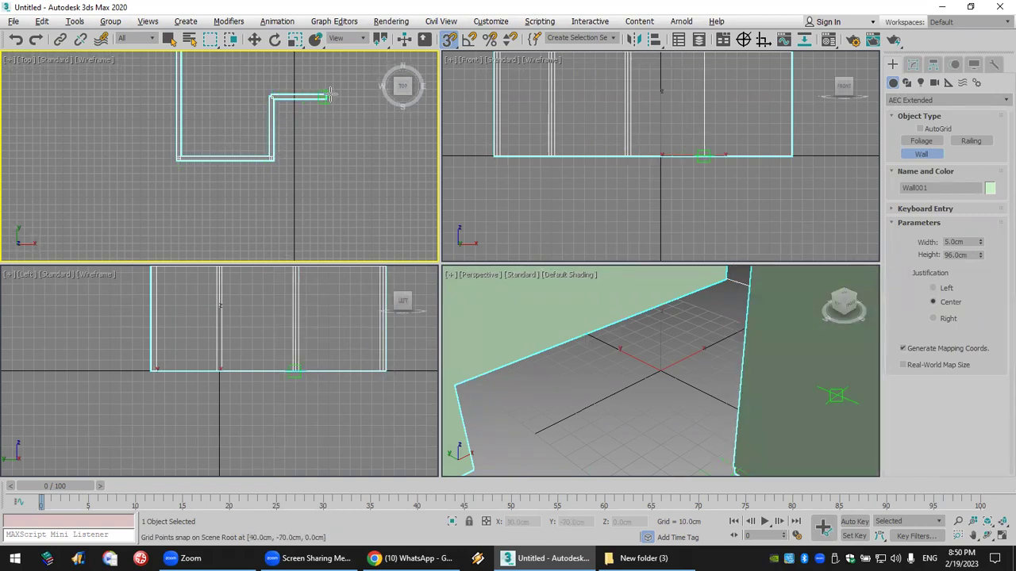
pyautogui.scroll(-5, 332, 94)
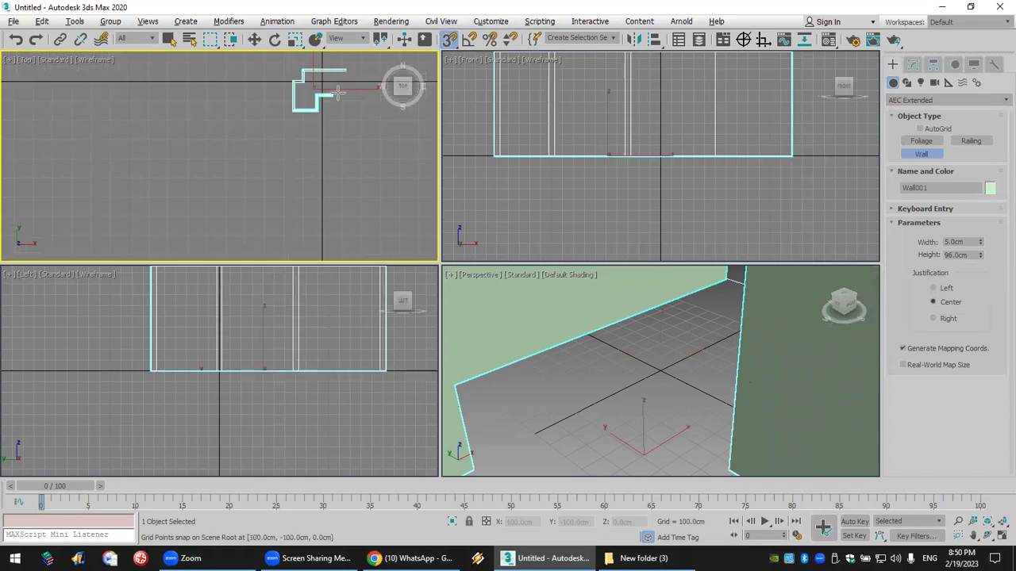
pyautogui.scroll(5, 265, 182)
pyautogui.moveTo(271, 181); pyautogui.dragTo(280, 180, button='middle')
pyautogui.scroll(2, 281, 179)
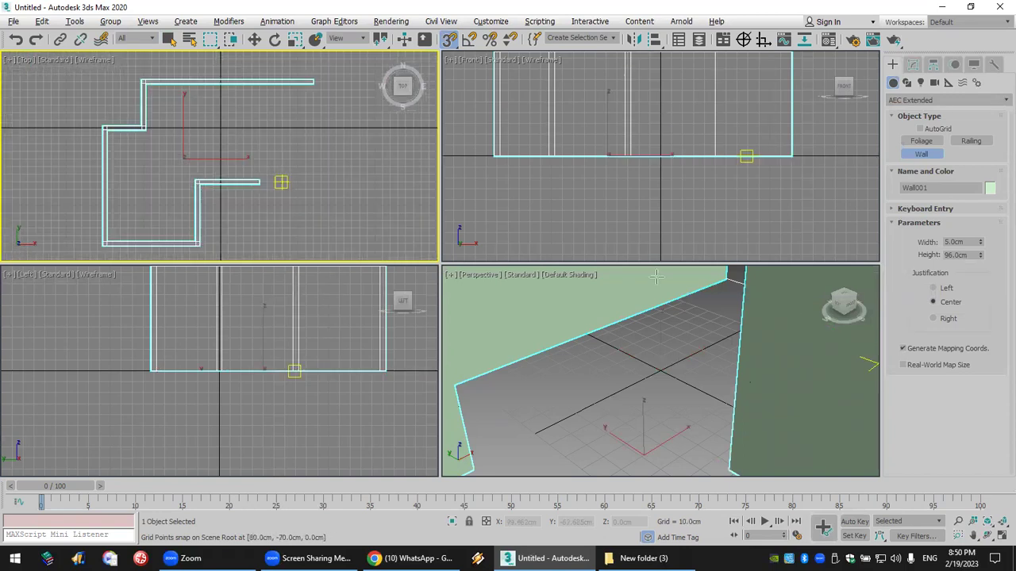
# Increase the wall's width, finish the Wall tool and open the wall object for modification.
pyautogui.moveTo(981, 242); pyautogui.dragTo(998, 127)
pyautogui.rightClick(607, 322)
pyautogui.press('z')
pyautogui.keyDown('alt'); pyautogui.moveTo(606, 322); pyautogui.dragTo(579, 401, button='middle'); pyautogui.keyUp('alt')
pyautogui.click(914, 65)
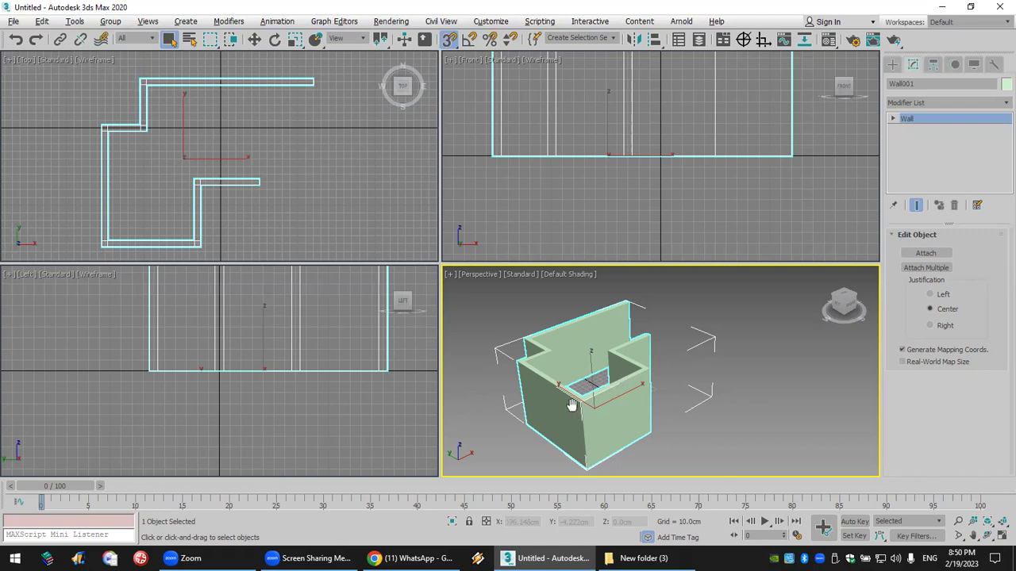
pyautogui.moveTo(574, 404); pyautogui.dragTo(647, 397, button='middle')
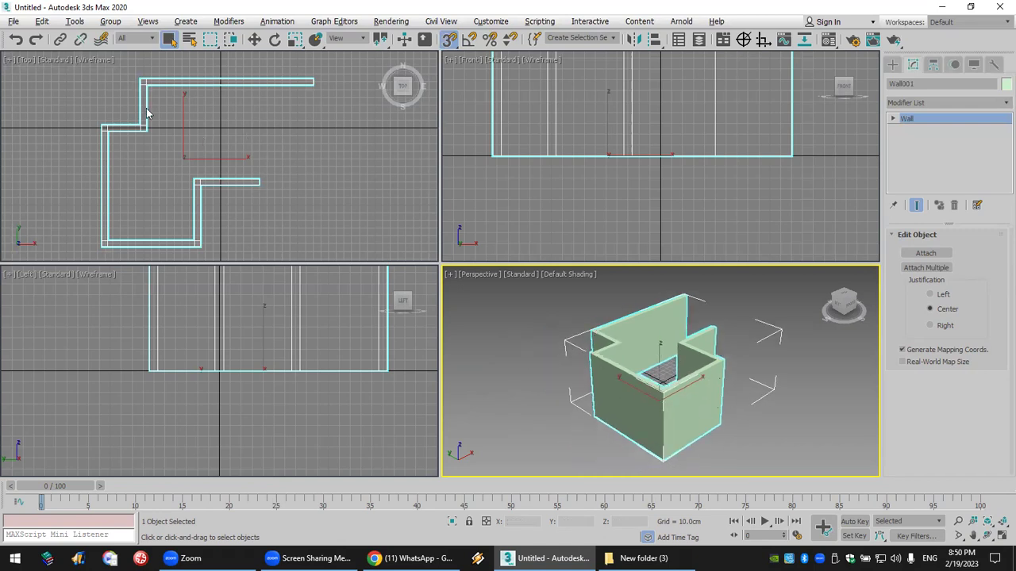
# Reset the scene without saving the AEC wall.
pyautogui.click(16, 23)
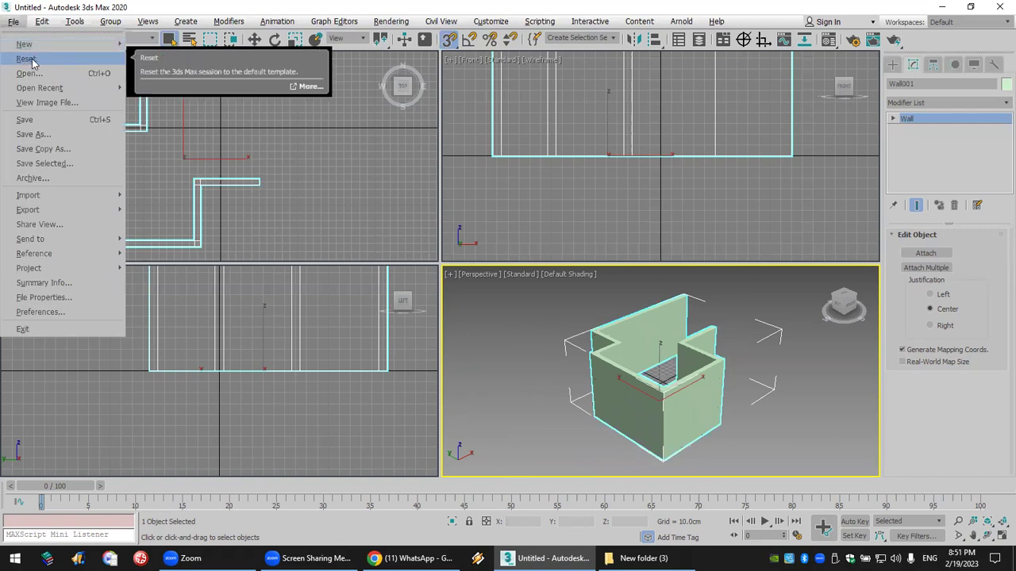
pyautogui.click(27, 60)
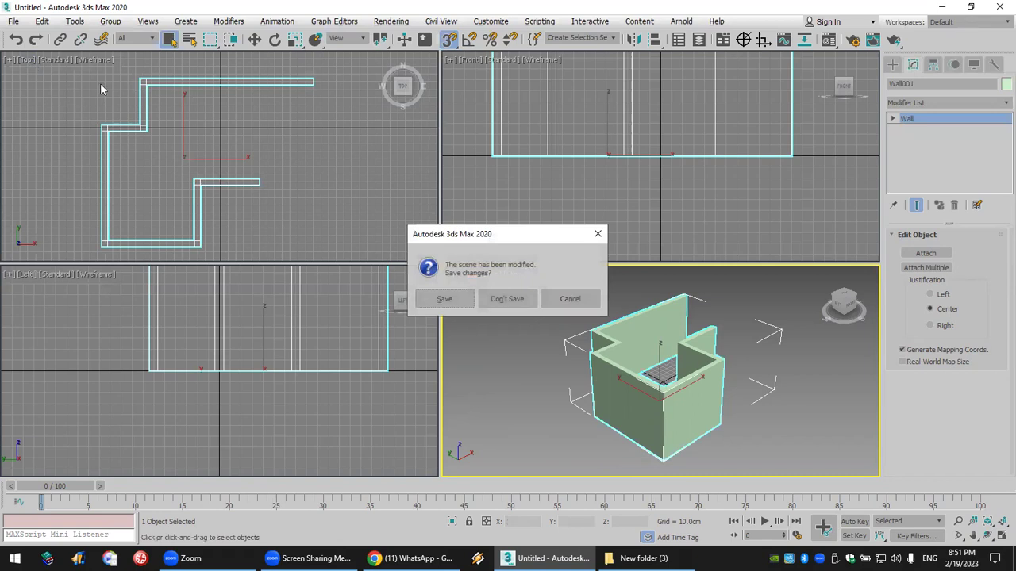
pyautogui.click(501, 300)
pyautogui.click(473, 300)
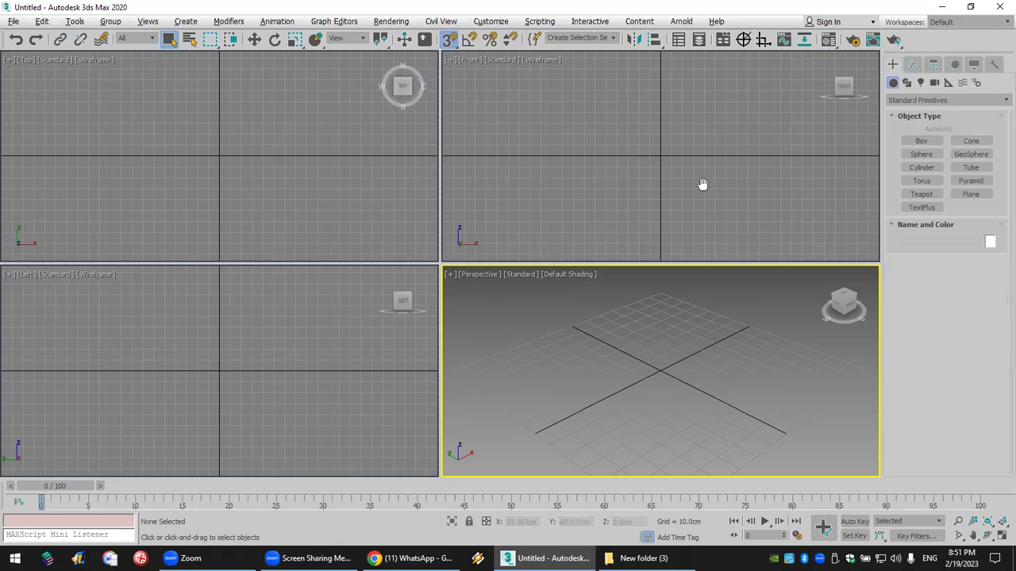
# Turn off snapping and draw a wide, thin wall box standing upright in the Front view.
pyautogui.hotkey('alt', 'b')
pyautogui.click(449, 40)
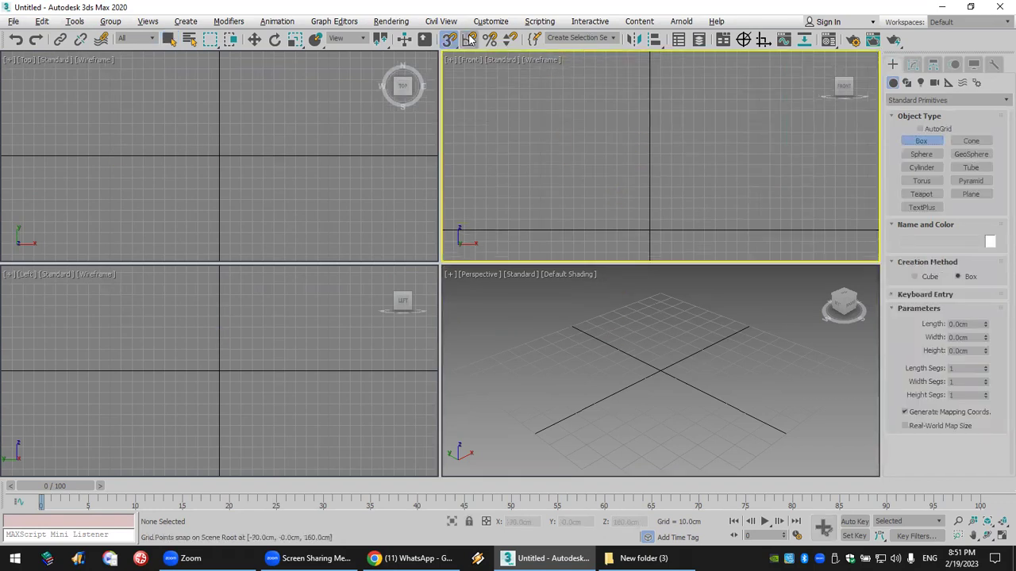
pyautogui.moveTo(545, 97); pyautogui.dragTo(786, 232)
pyautogui.rightClick(784, 229)
pyautogui.moveTo(526, 86); pyautogui.dragTo(814, 231)
pyautogui.click(627, 113)
# Draw a smaller, slightly thicker upright box in the Front view, passing through the middle of the wall as the window cutter.
pyautogui.moveTo(627, 114); pyautogui.dragTo(680, 201)
pyautogui.click(686, 188)
pyautogui.moveTo(687, 317); pyautogui.dragTo(730, 420, button='middle')
pyautogui.rightClick(734, 425)
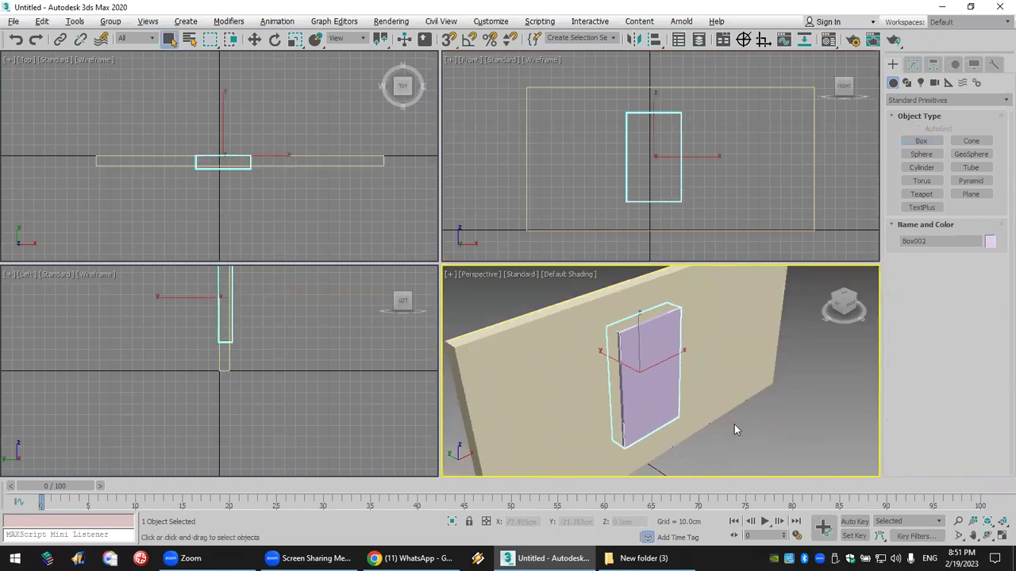
# Cut the window opening by subtracting the smaller box from the wall box with ProBoolean.
pyautogui.click(753, 346)
pyautogui.click(901, 100)
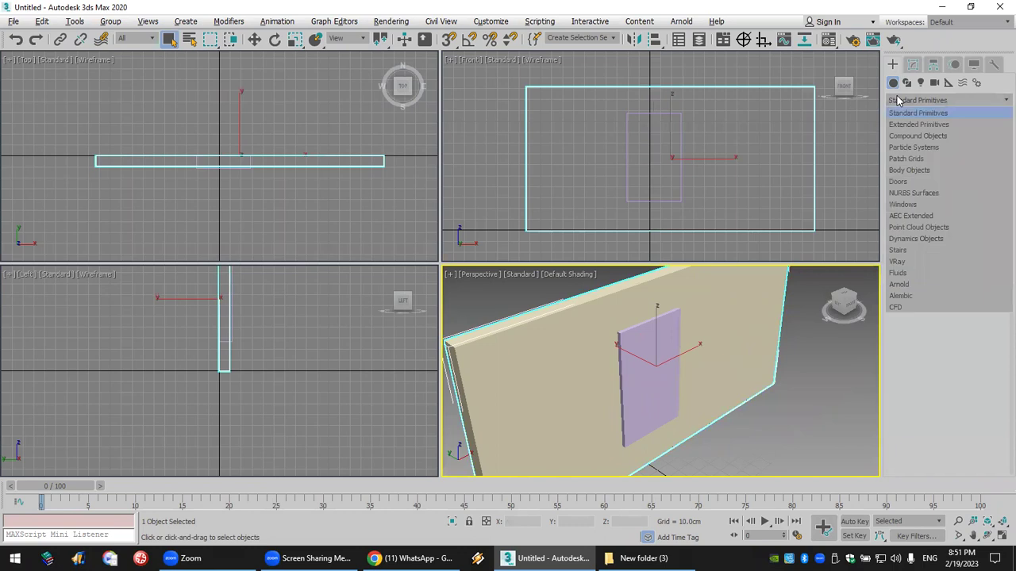
pyautogui.click(926, 137)
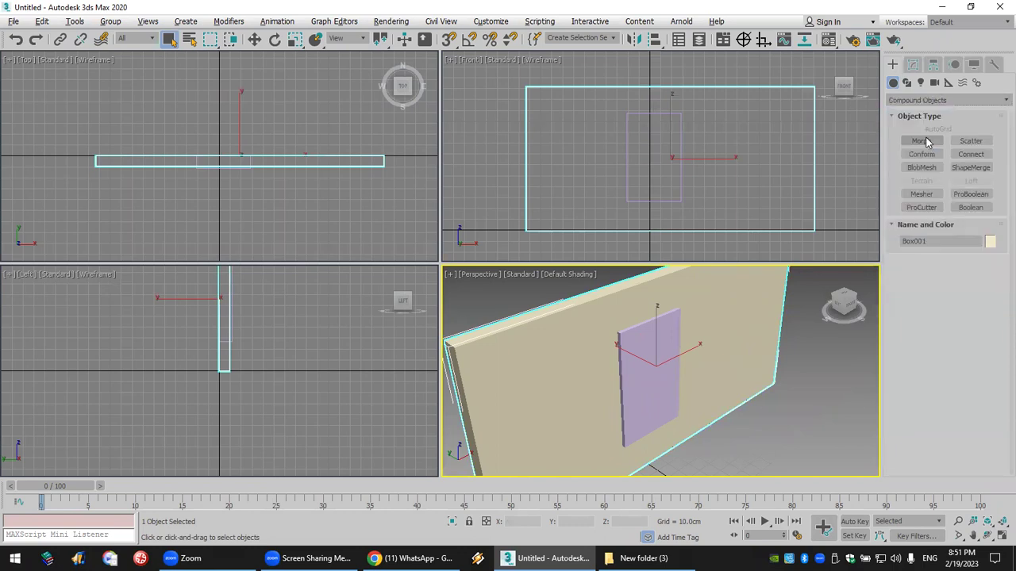
pyautogui.click(984, 196)
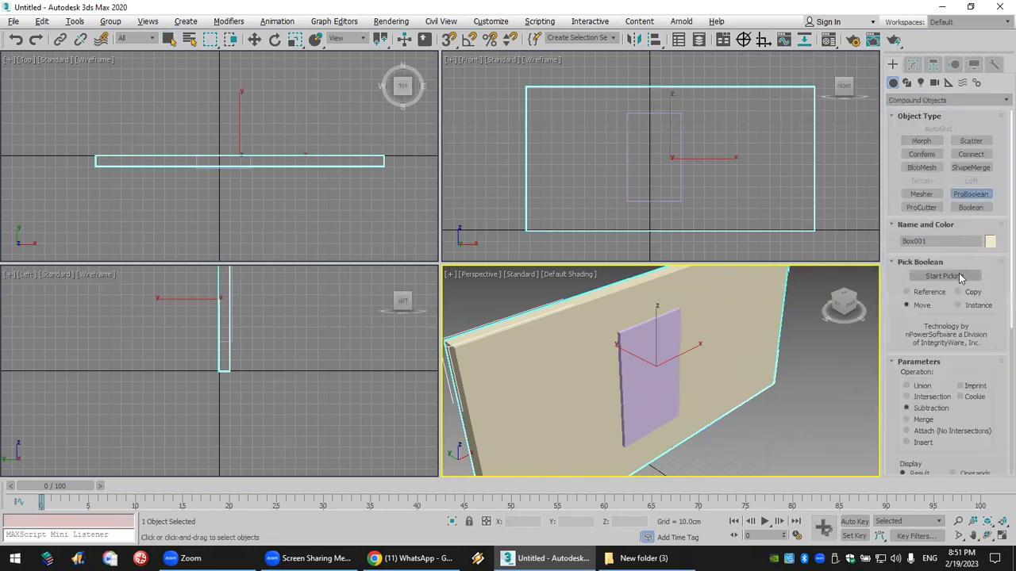
pyautogui.click(961, 276)
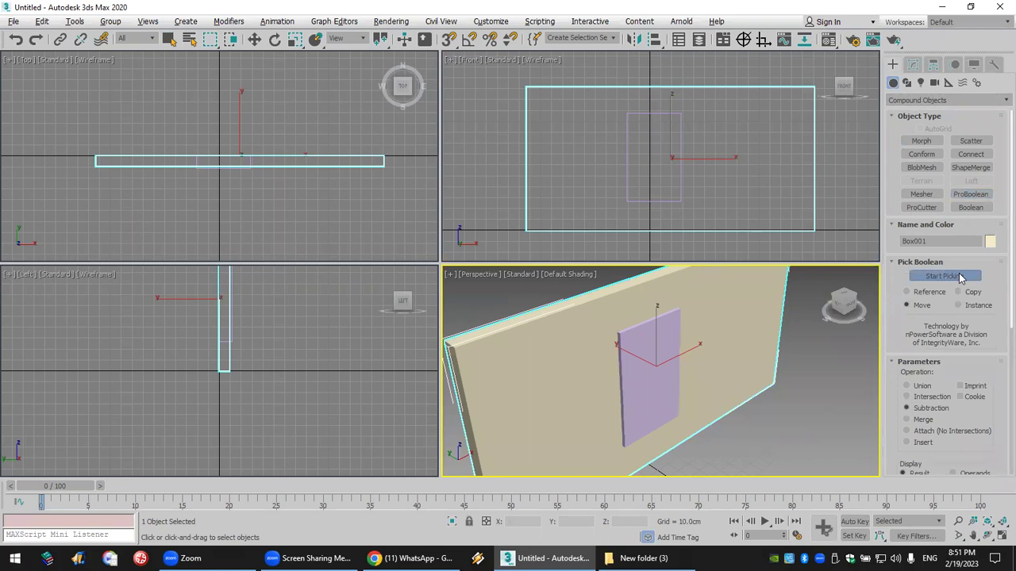
pyautogui.click(645, 353)
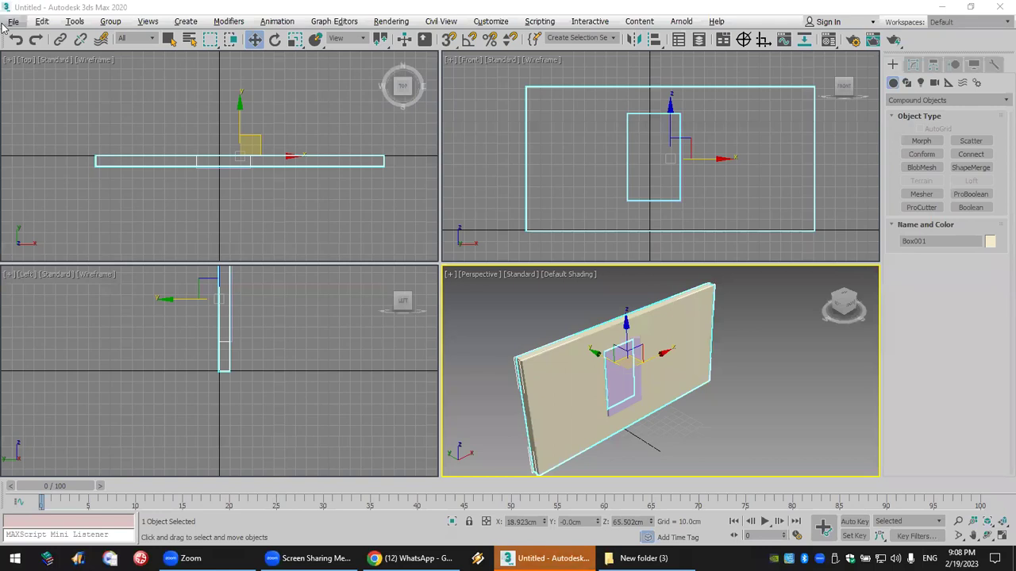
# Reset the scene without saving the wall with the window opening.
pyautogui.click(13, 21)
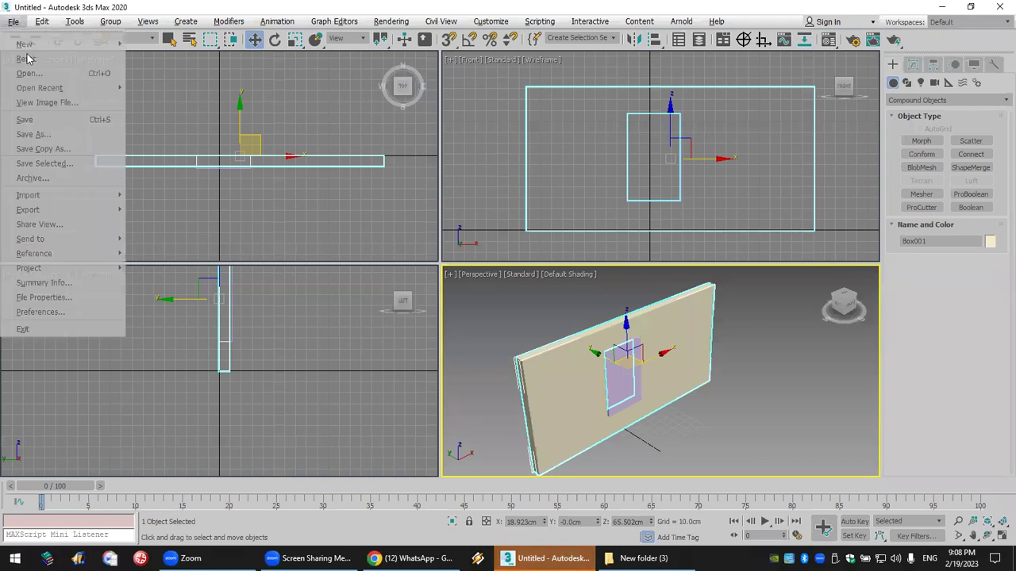
pyautogui.click(27, 57)
pyautogui.click(508, 297)
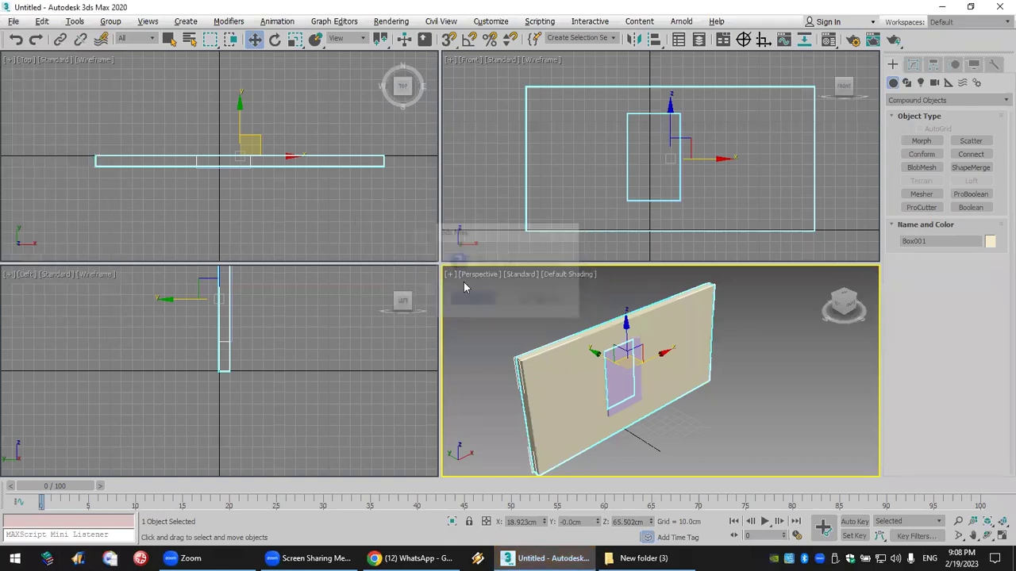
pyautogui.click(465, 290)
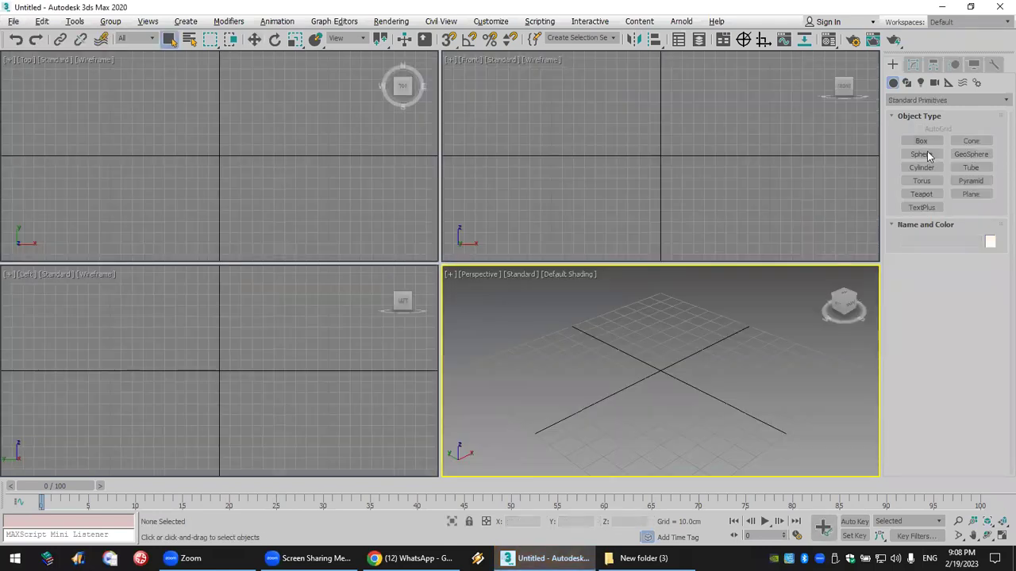
# Draw a sphere of about 45 cm radius at the origin, set Hemisphere to 0.505 and turn off Smooth.
pyautogui.click(927, 155)
pyautogui.moveTo(658, 370); pyautogui.dragTo(698, 426)
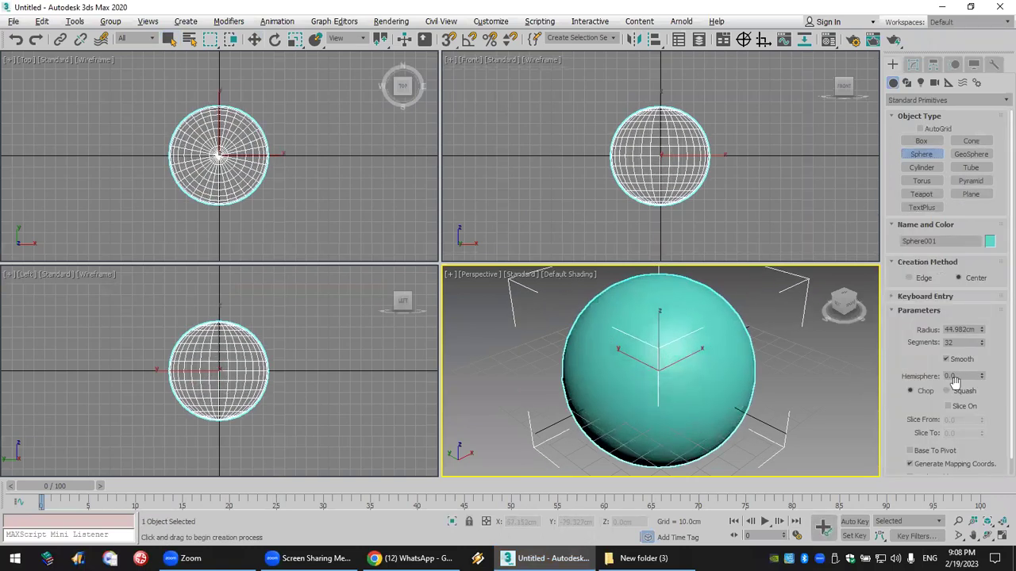
pyautogui.moveTo(982, 377); pyautogui.dragTo(994, 316)
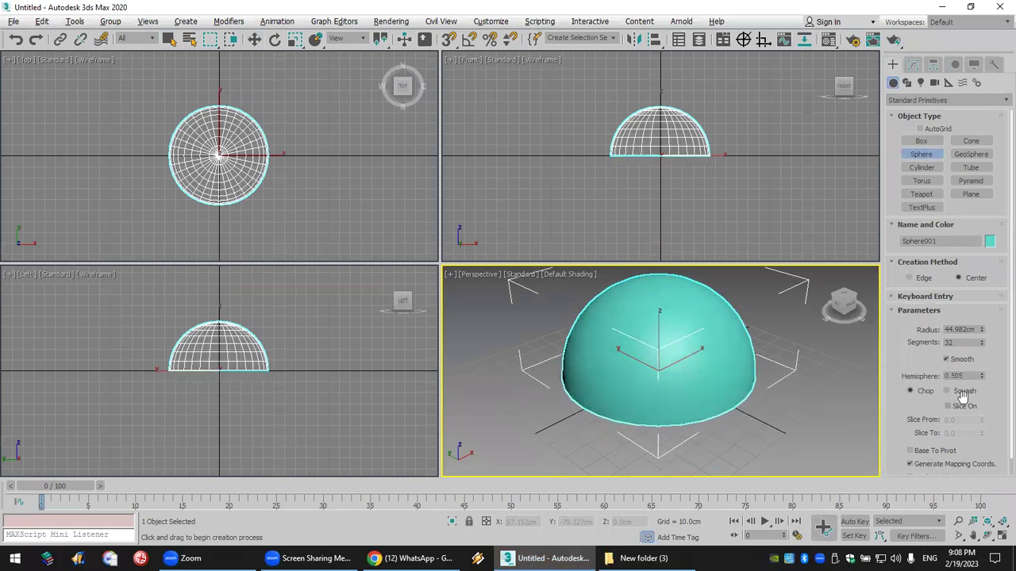
pyautogui.click(960, 361)
pyautogui.moveTo(694, 339); pyautogui.dragTo(688, 359, button='middle')
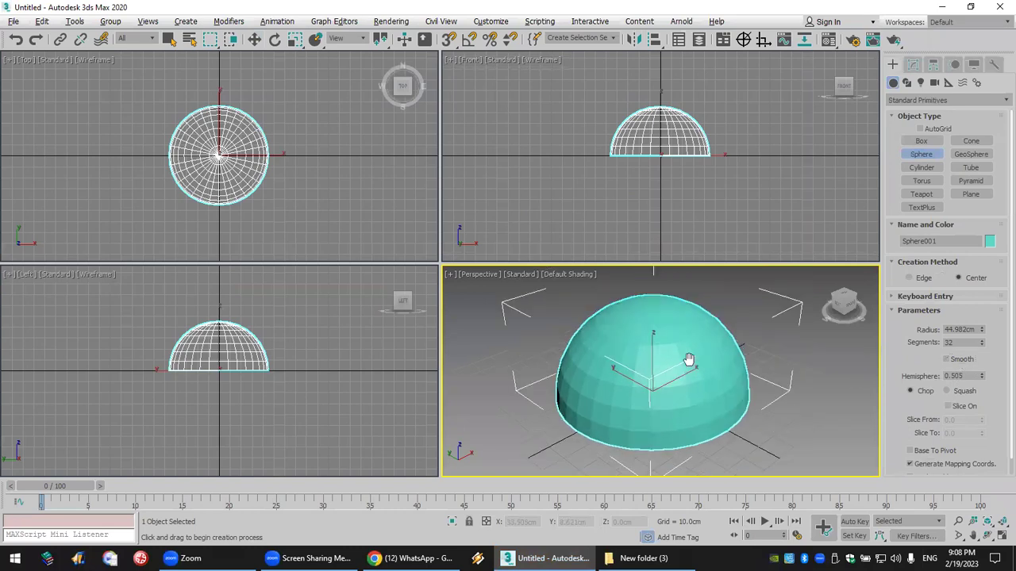
# Change the hemisphere's object color to light orange and maximize the Perspective view.
pyautogui.click(989, 241)
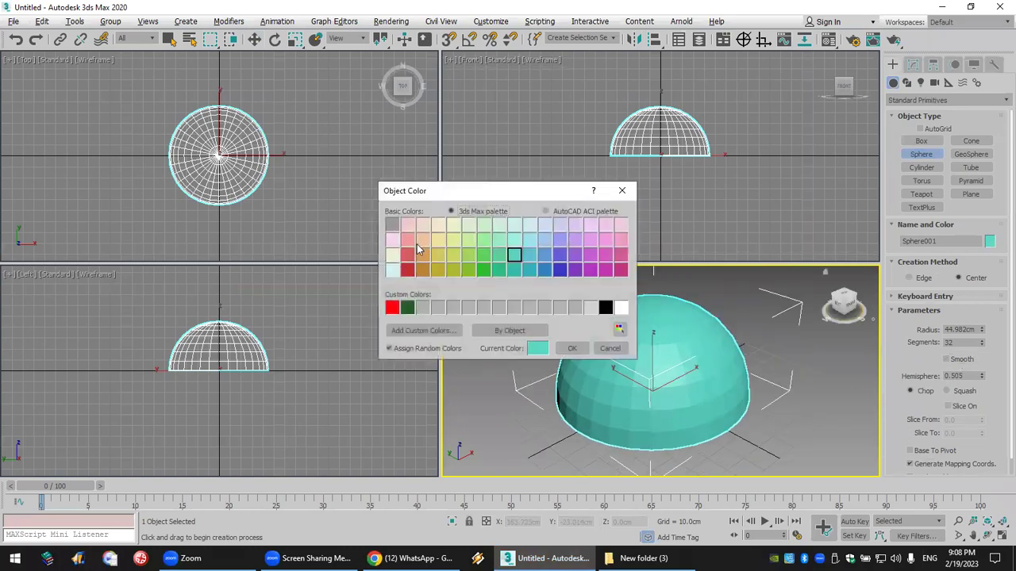
pyautogui.click(422, 254)
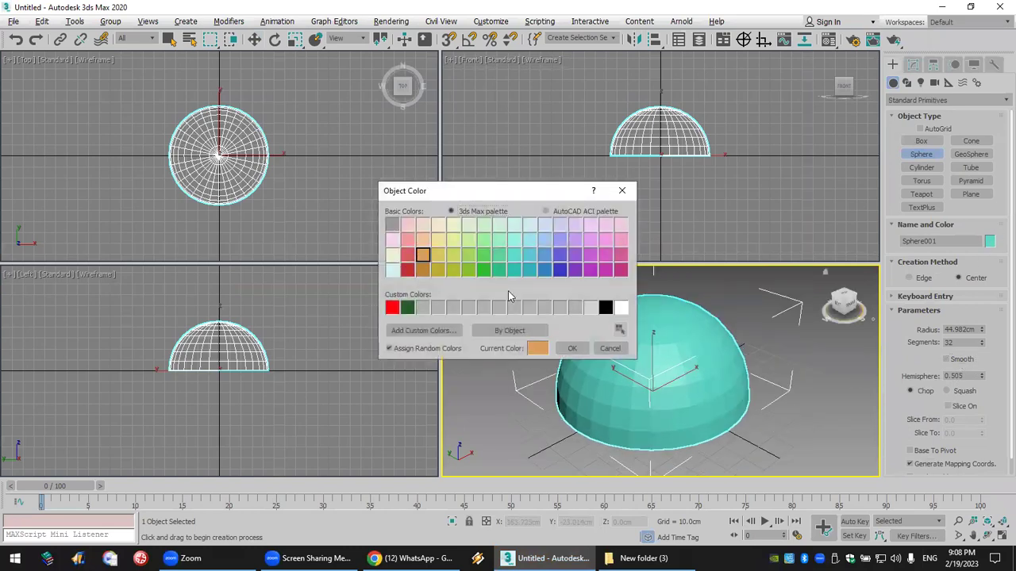
pyautogui.click(572, 348)
pyautogui.click(1003, 536)
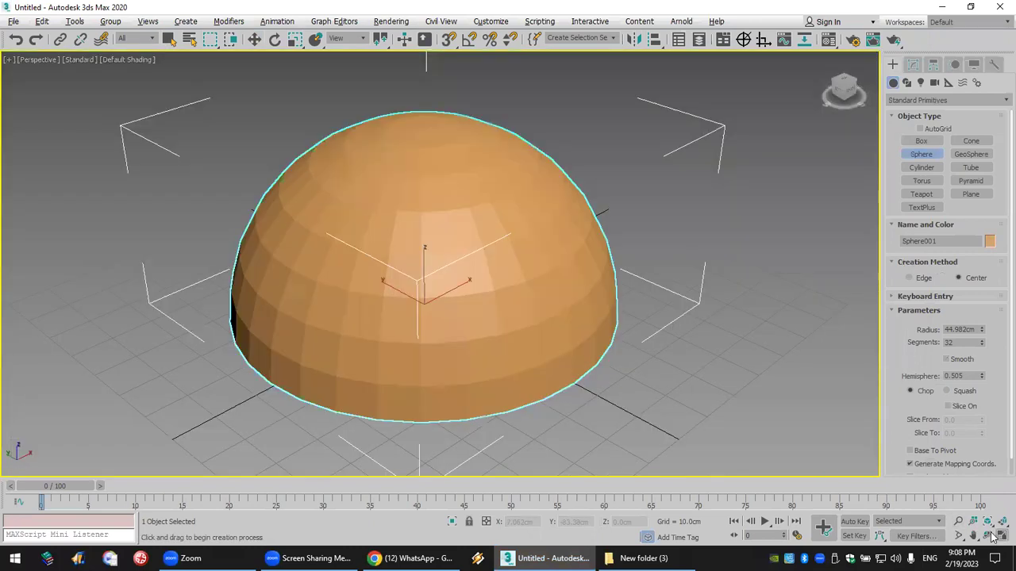
pyautogui.scroll(-2, 572, 320)
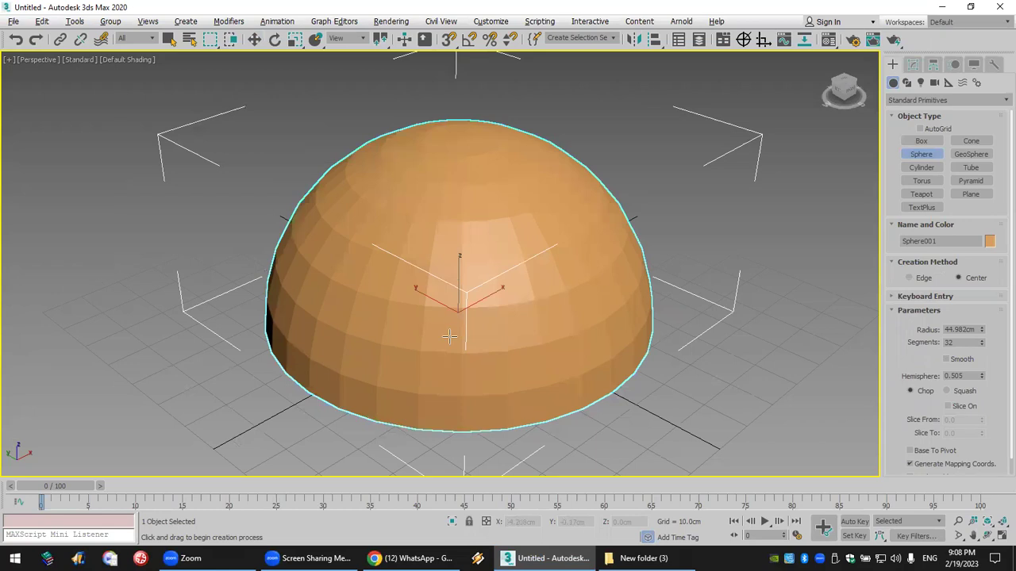
# Clone the hemisphere in place as an independent copy.
pyautogui.rightClick(467, 290)
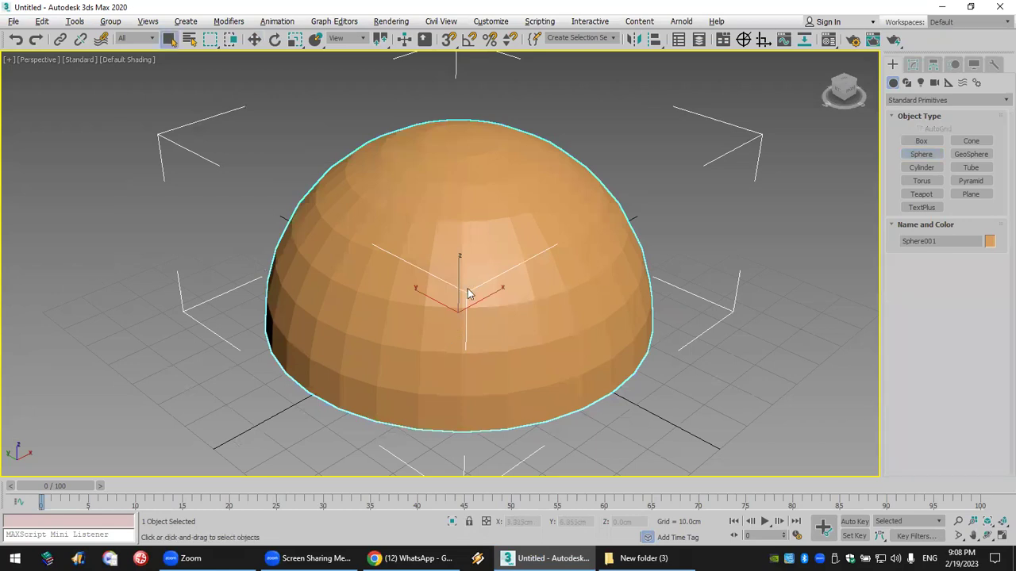
pyautogui.rightClick(479, 279)
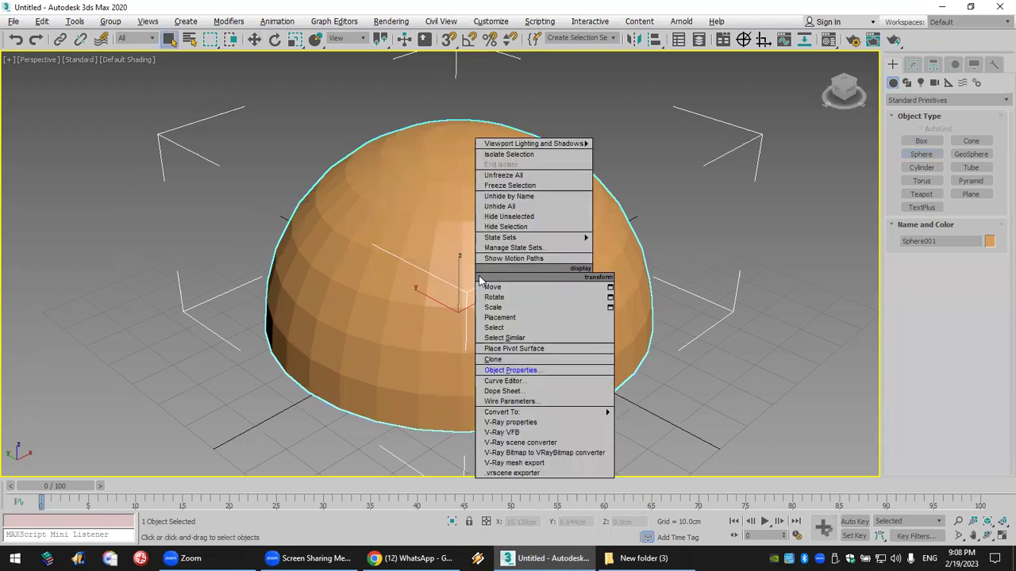
pyautogui.click(599, 361)
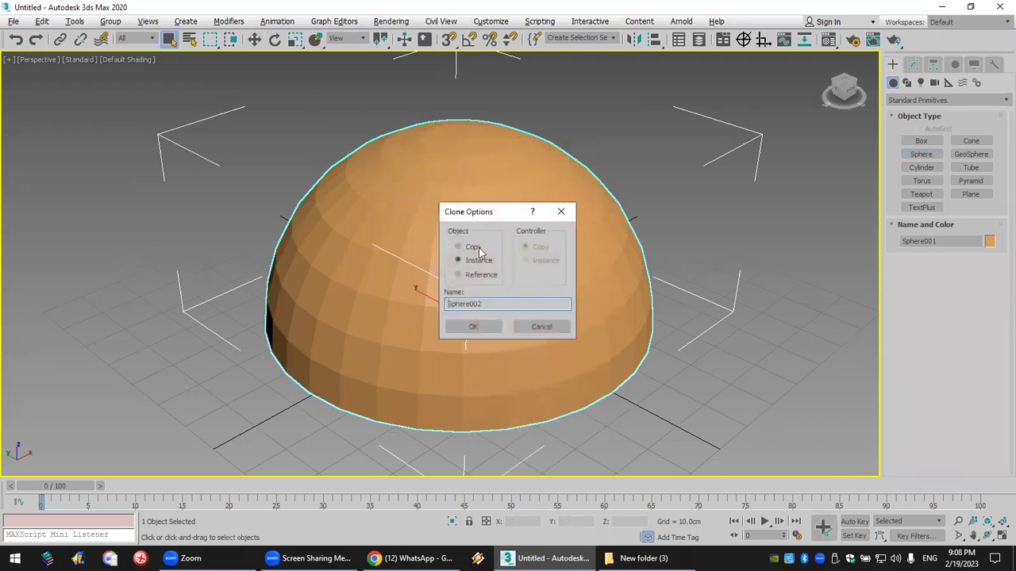
pyautogui.click(492, 332)
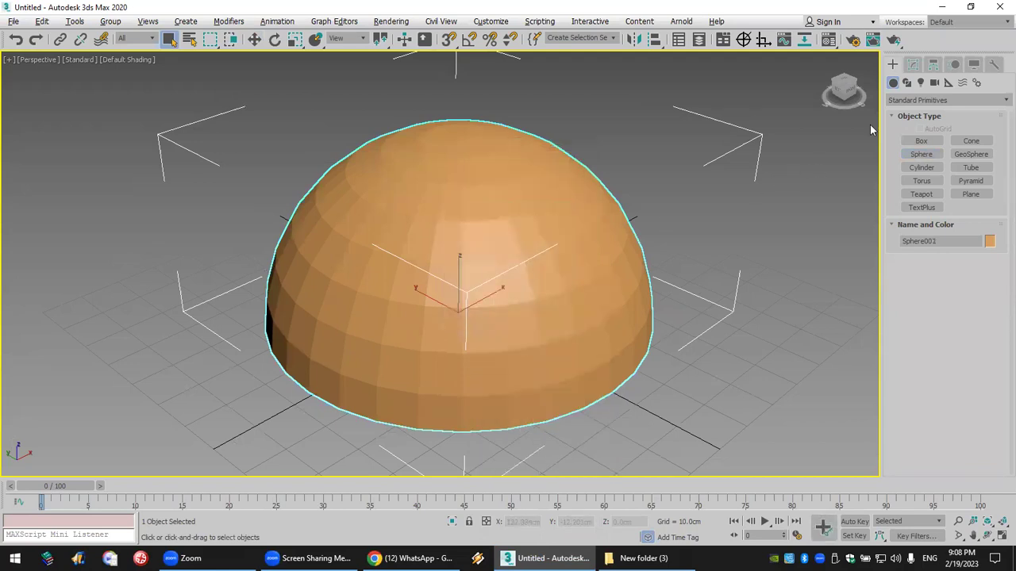
# Add a Lattice modifier to the cloned hemisphere, using struts only from edges with a strut radius of 0.3 cm.
pyautogui.click(913, 64)
pyautogui.click(923, 102)
pyautogui.scroll(-10, 923, 99)
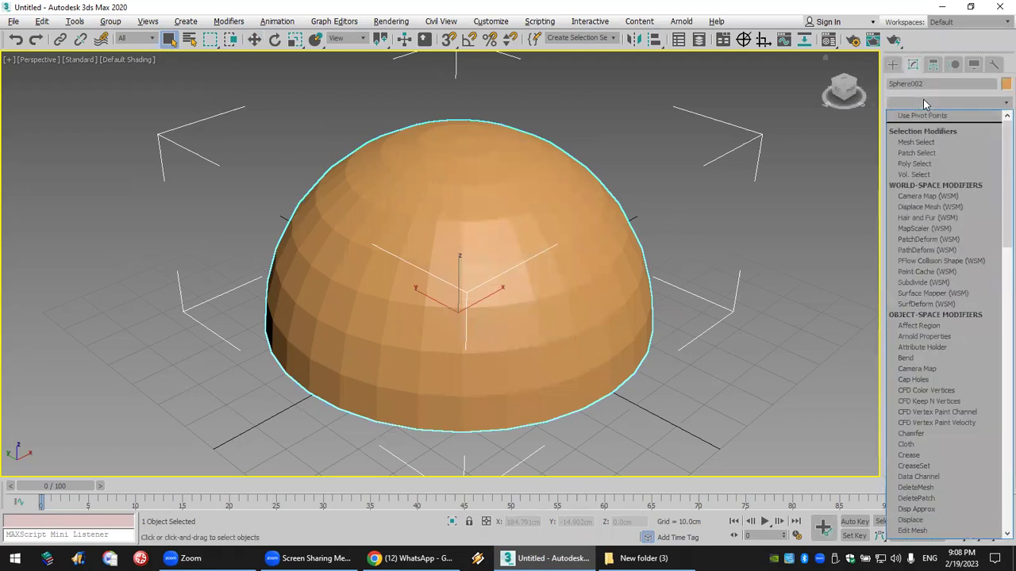
pyautogui.press('Return')
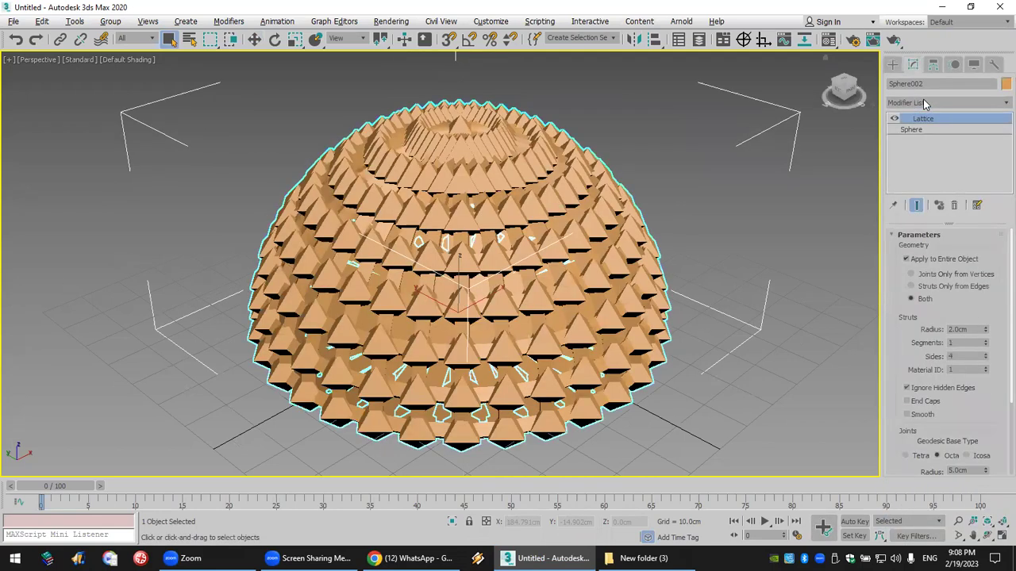
pyautogui.click(964, 288)
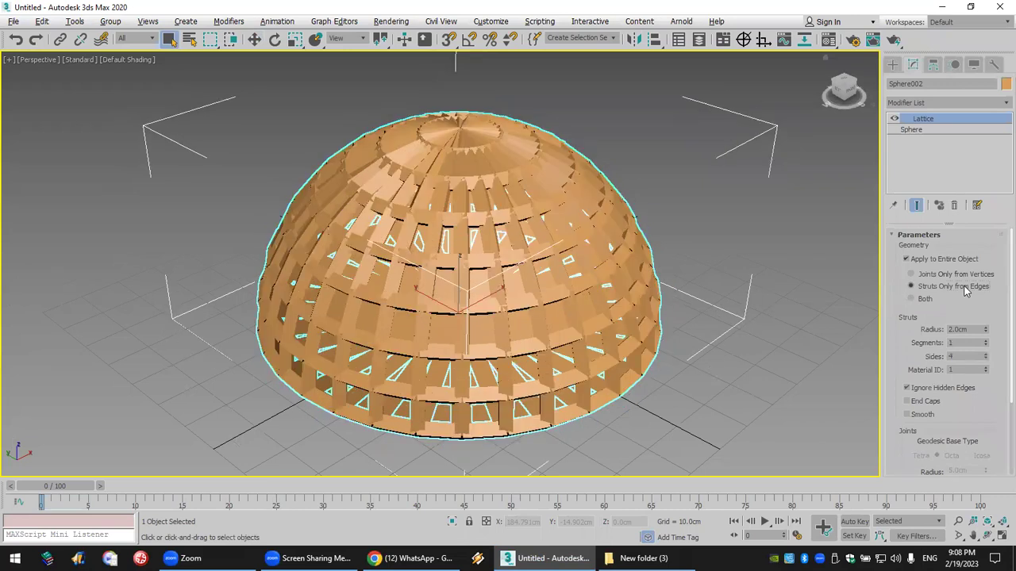
pyautogui.moveTo(982, 329); pyautogui.dragTo(894, 331)
pyautogui.press('BackSpace')
pyautogui.press('Return')
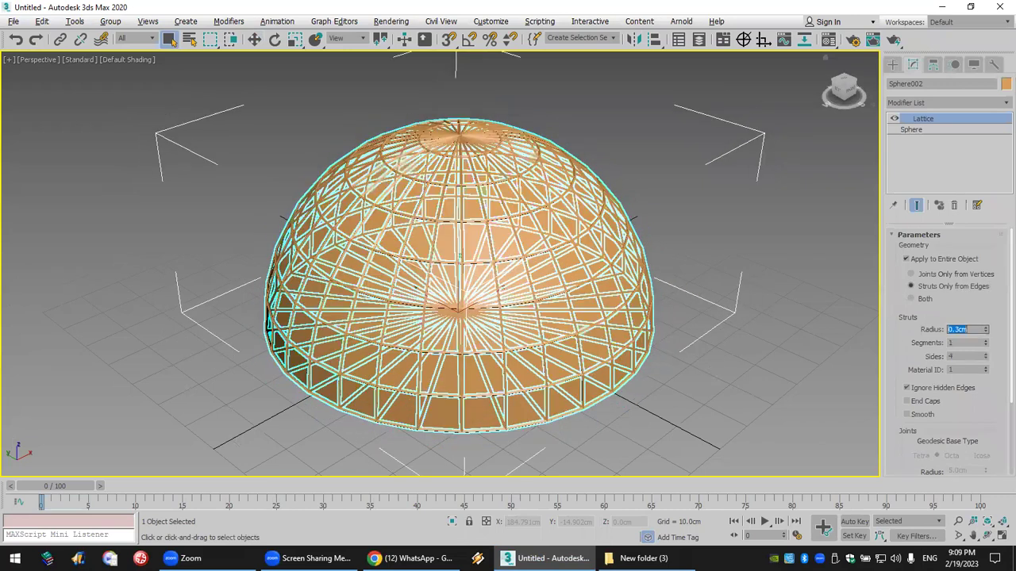
# Deselect the finished dome and reset the scene without saving it.
pyautogui.click(771, 230)
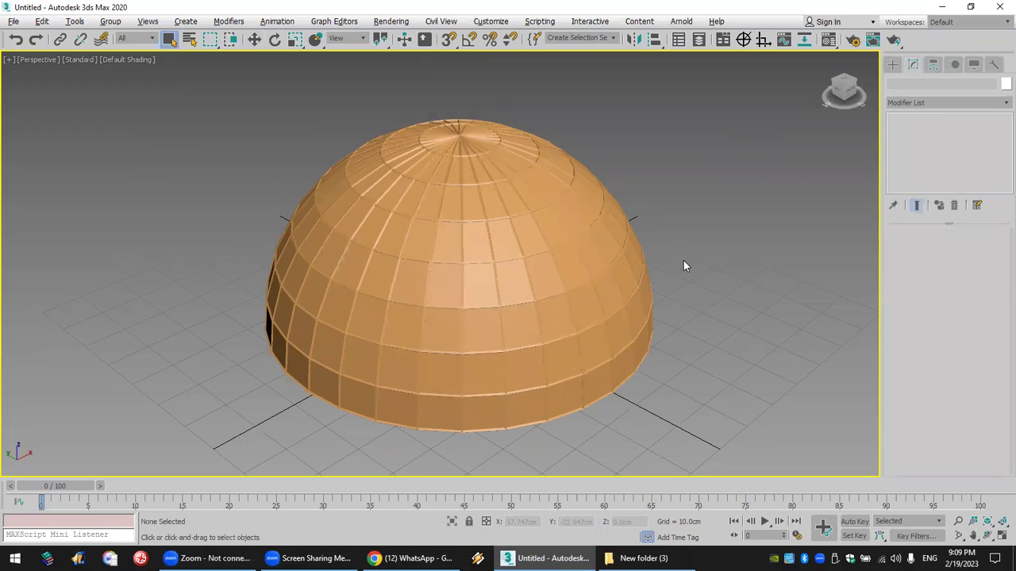
pyautogui.click(525, 324)
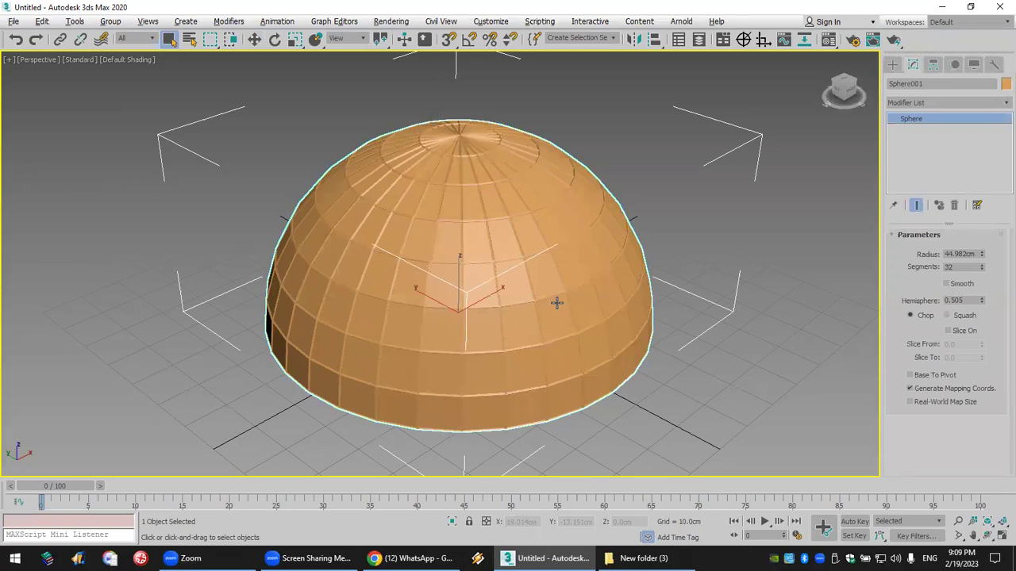
pyautogui.click(241, 221)
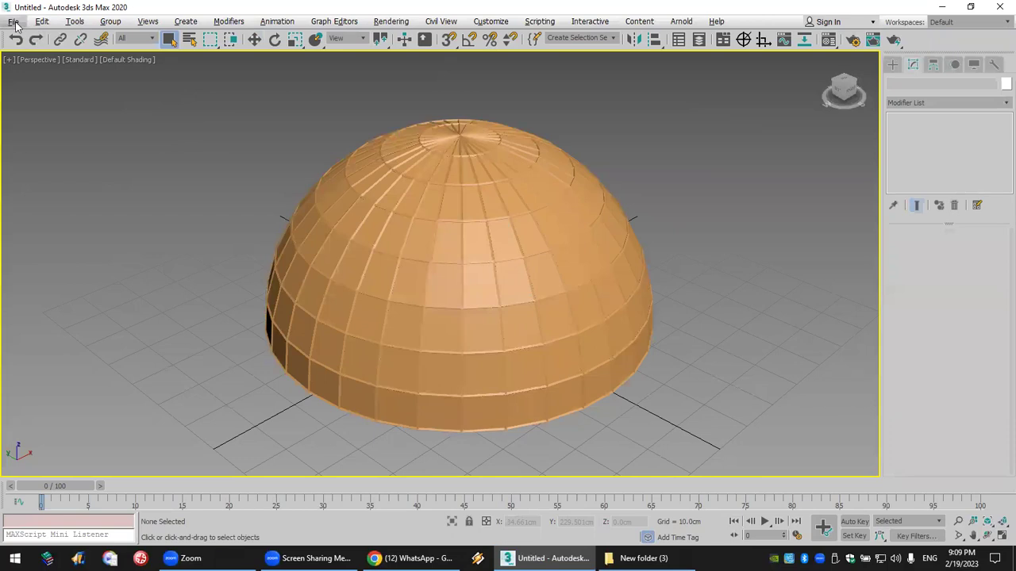
pyautogui.click(14, 23)
pyautogui.click(48, 55)
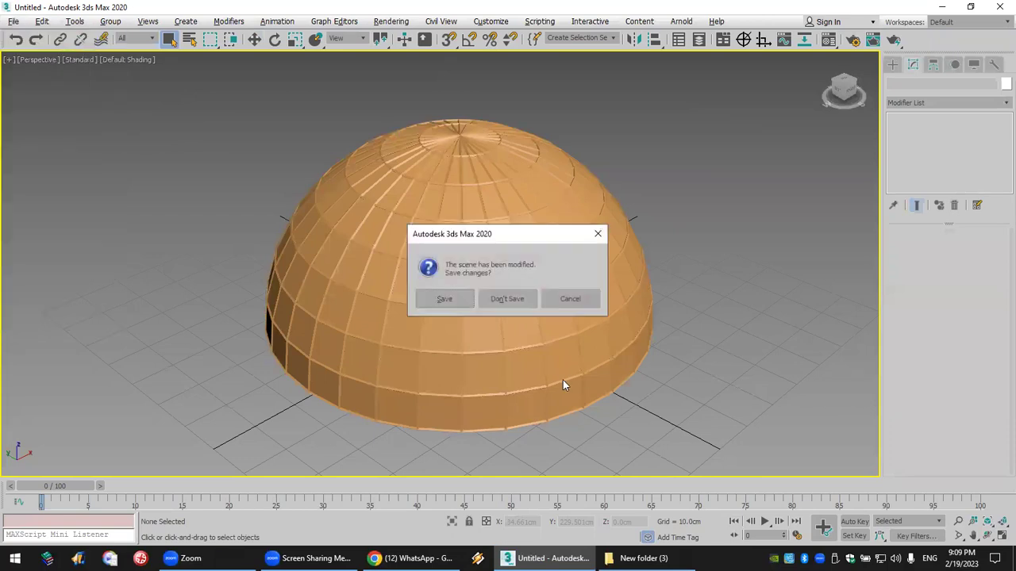
pyautogui.click(508, 299)
pyautogui.click(466, 299)
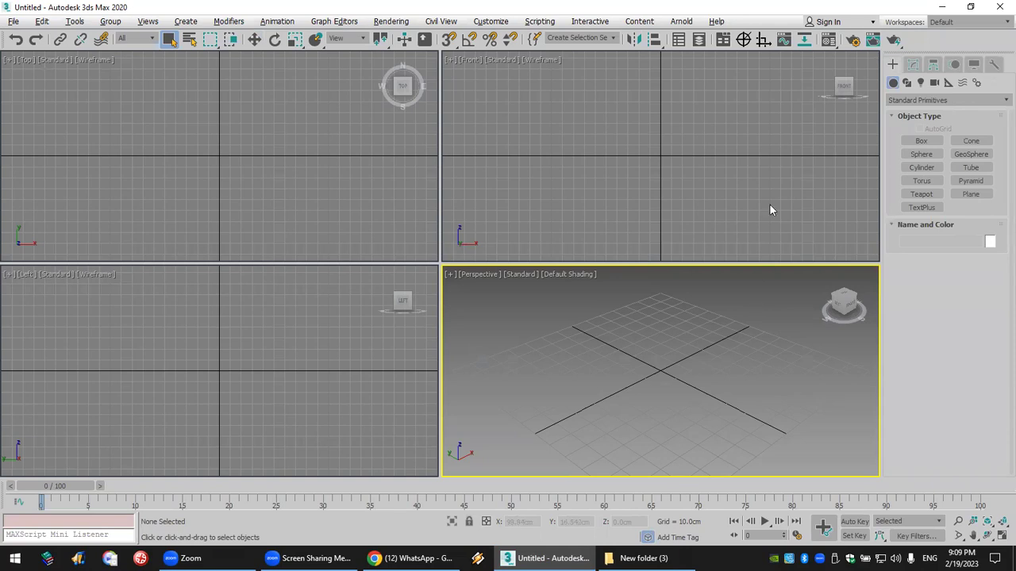
# Create a box at the origin by keyboard entry with length 10 cm, width 10 cm and height 100 cm, and fit it in the viewports.
pyautogui.click(921, 141)
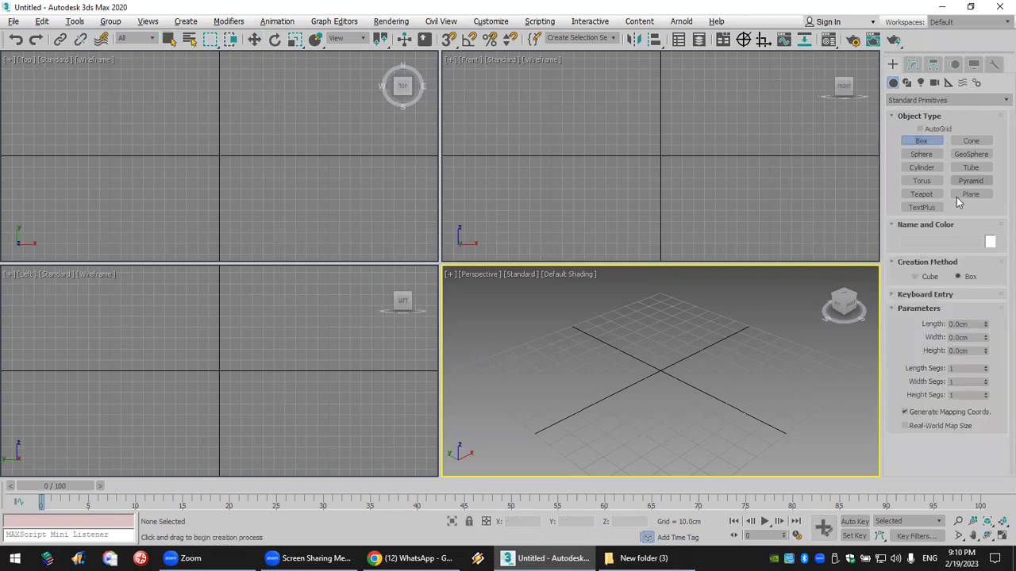
pyautogui.click(954, 291)
pyautogui.click(958, 356)
pyautogui.write('10')
pyautogui.press('Tab')
pyautogui.write('10')
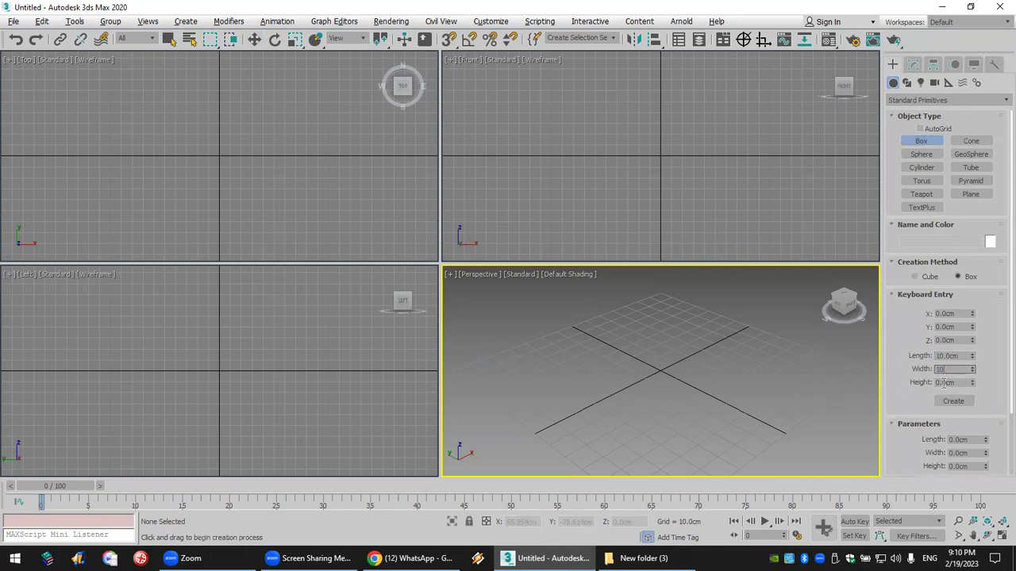
pyautogui.press('Tab')
pyautogui.write('100')
pyautogui.click(953, 400)
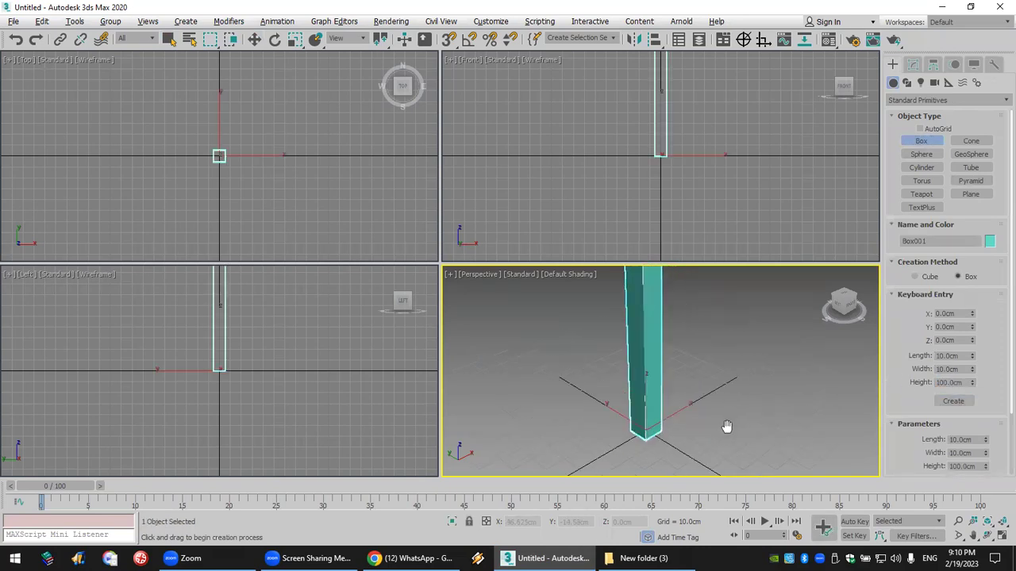
pyautogui.moveTo(727, 426); pyautogui.dragTo(726, 442, button='middle')
pyautogui.click(1001, 527)
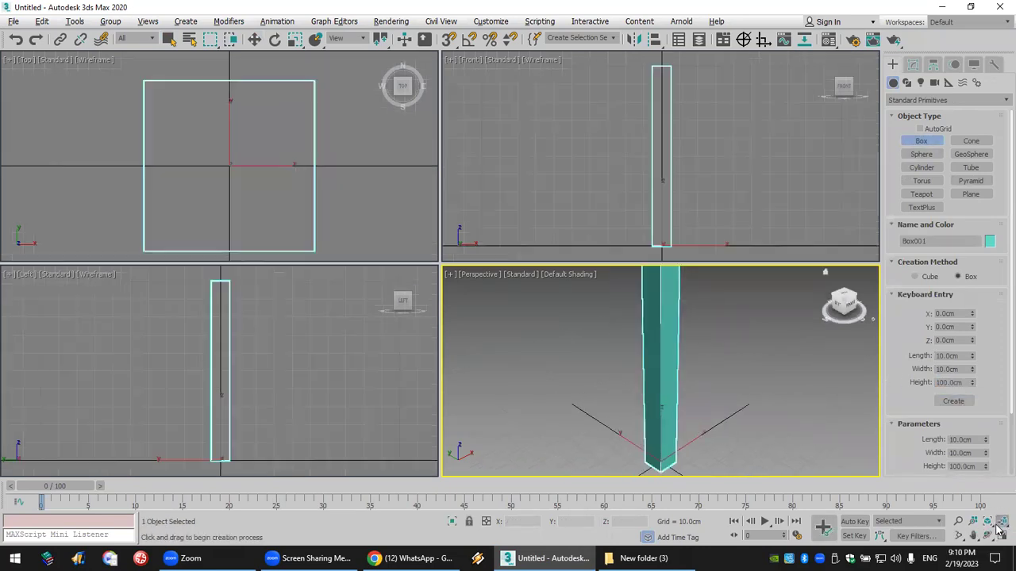
# Apply a Bend modifier to the box with an angle of 180 on the Z axis and frame the result in all viewports.
pyautogui.click(912, 64)
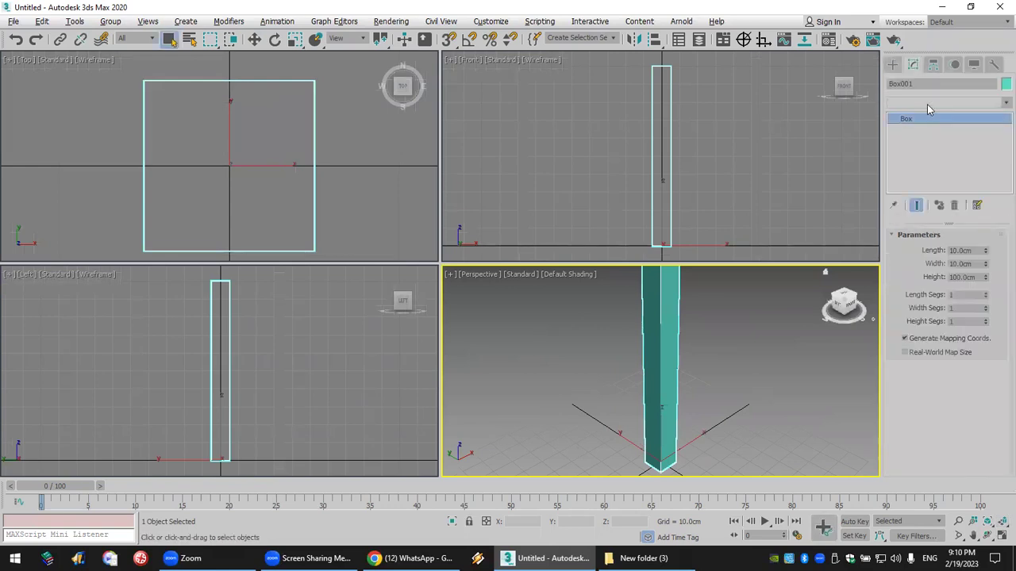
pyautogui.click(927, 104)
pyautogui.scroll(-5, 926, 238)
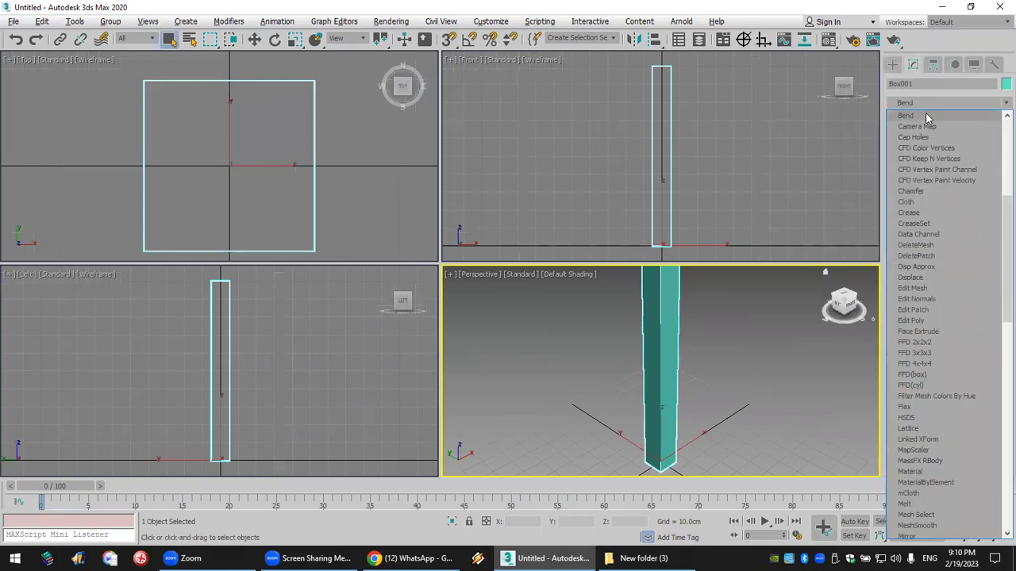
pyautogui.click(927, 116)
pyautogui.write('180')
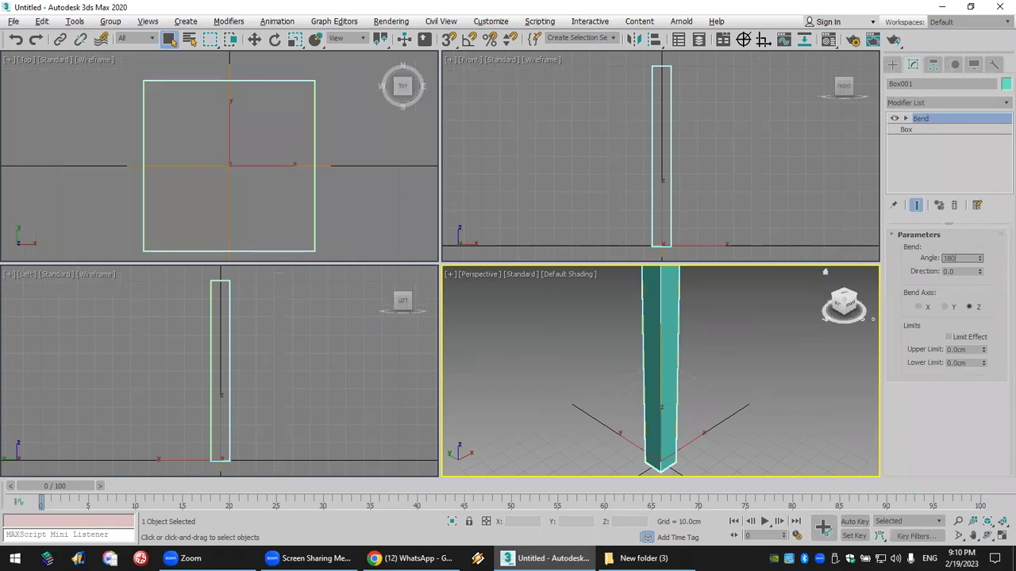
pyautogui.press('Return')
pyautogui.press('z')
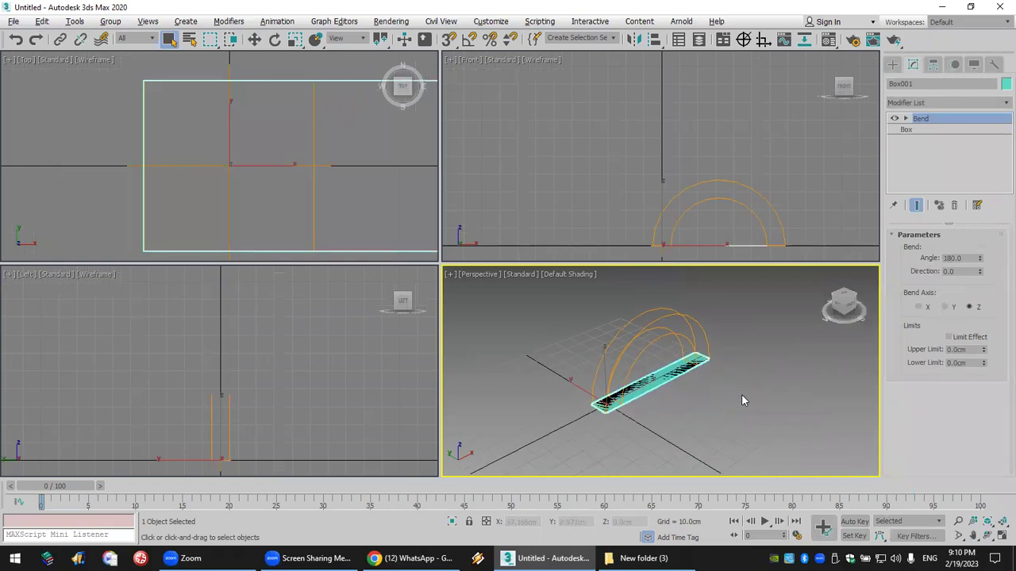
pyautogui.click(1000, 520)
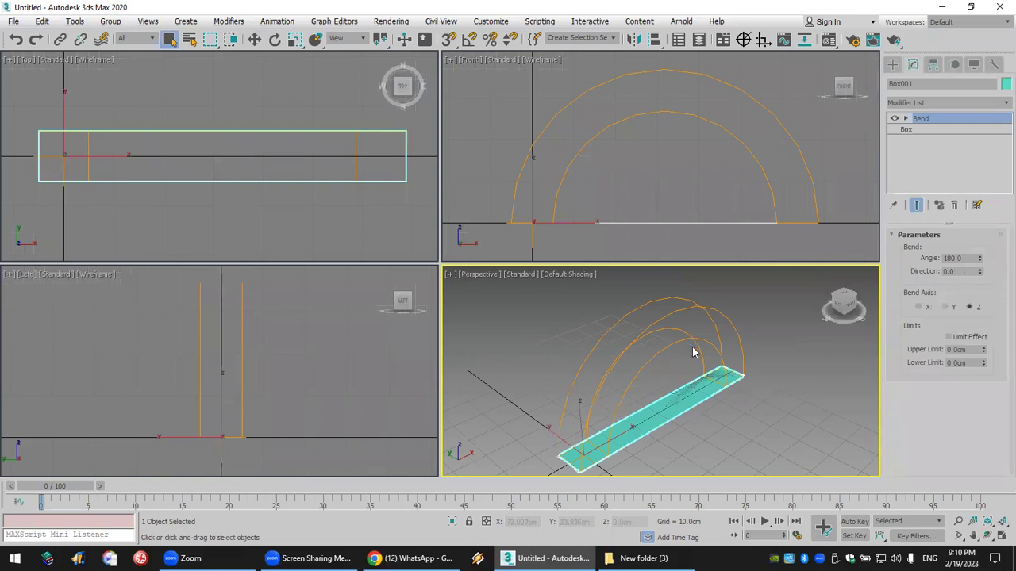
# Raise the base box's height segments to 55 so that the bend forms a smooth arch.
pyautogui.click(930, 130)
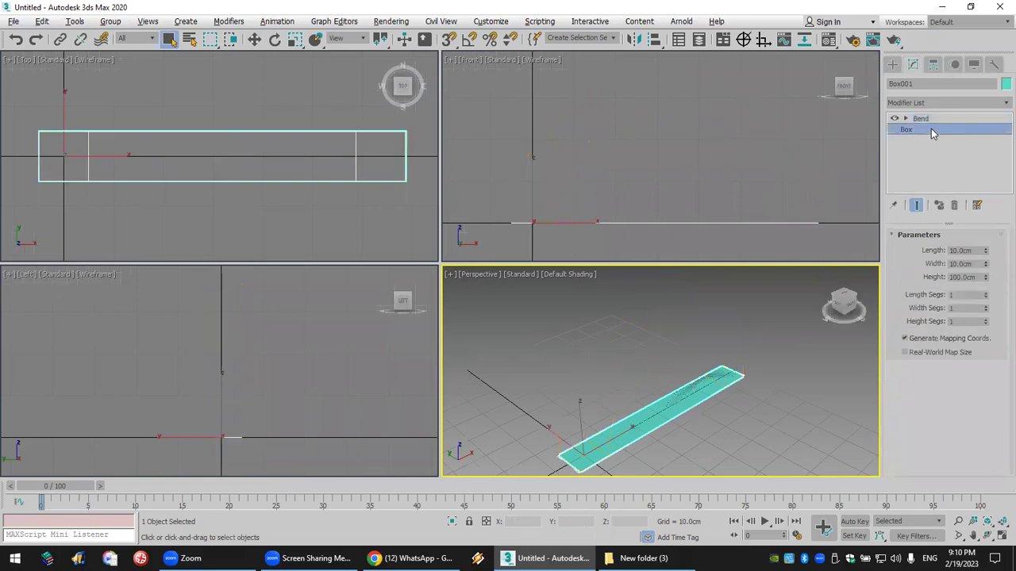
pyautogui.click(986, 323)
pyautogui.click(986, 323)
pyautogui.click(987, 323)
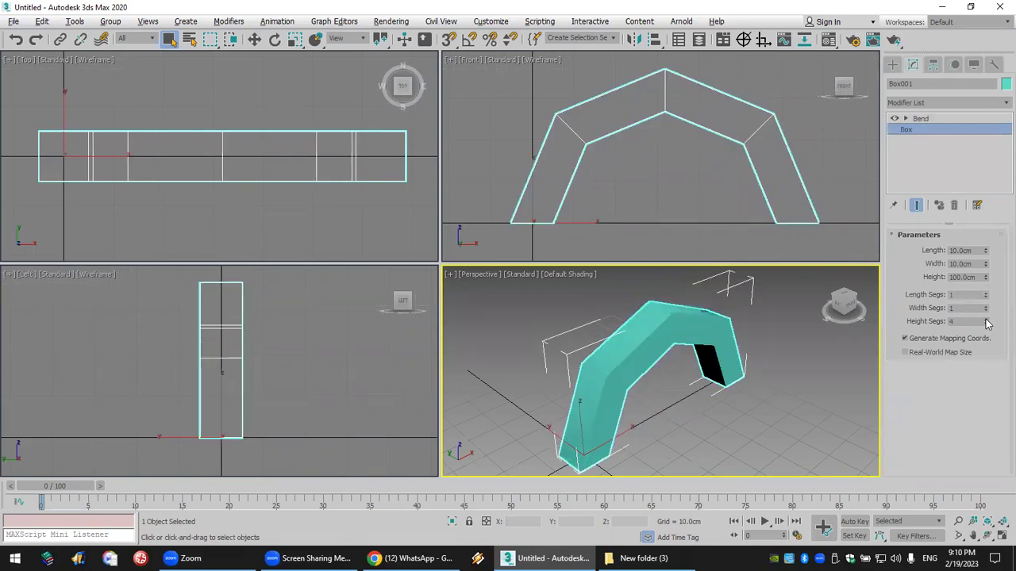
pyautogui.moveTo(987, 323); pyautogui.dragTo(986, 290)
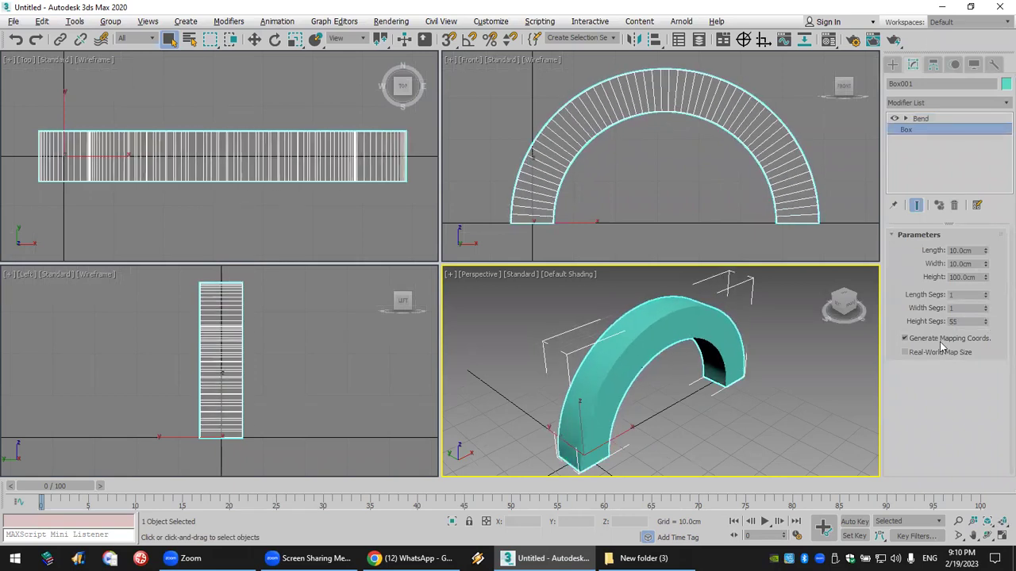
# Try several Bend Direction values on the arch, including 40 and -27.5, and set Direction back to 0.
pyautogui.click(940, 119)
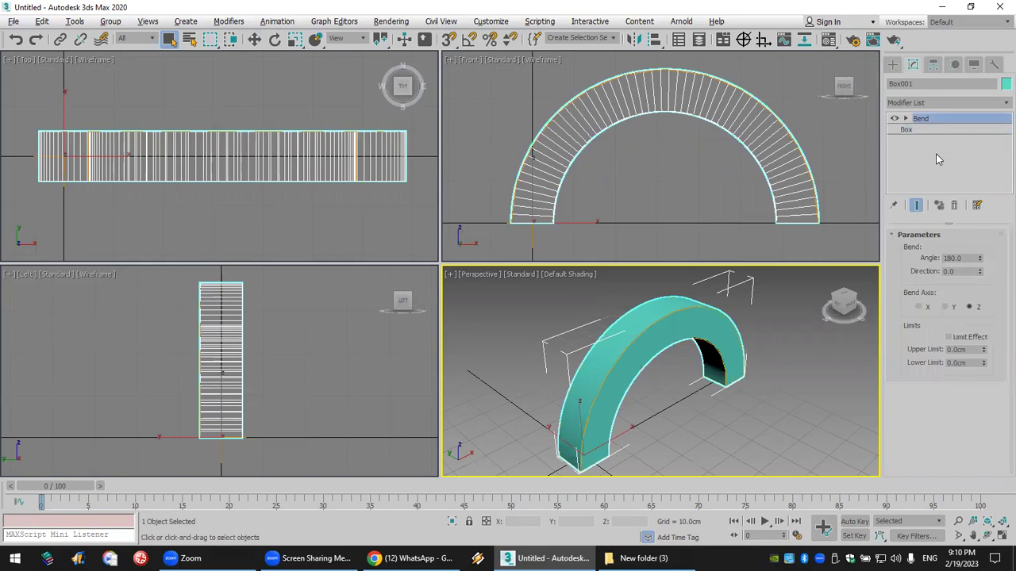
pyautogui.click(957, 271)
pyautogui.write('82')
pyautogui.press('Return')
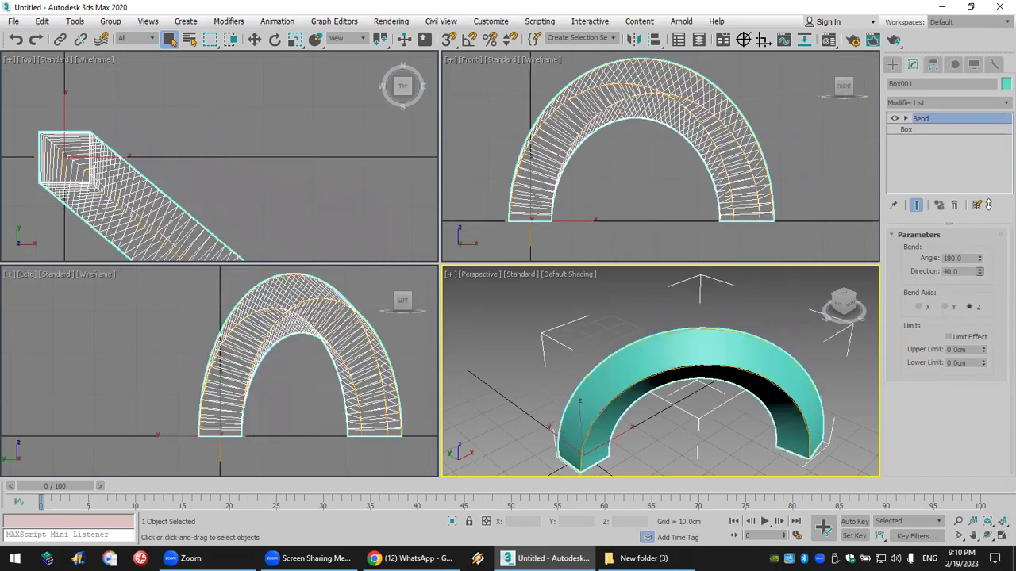
pyautogui.moveTo(988, 166); pyautogui.dragTo(3, 530)
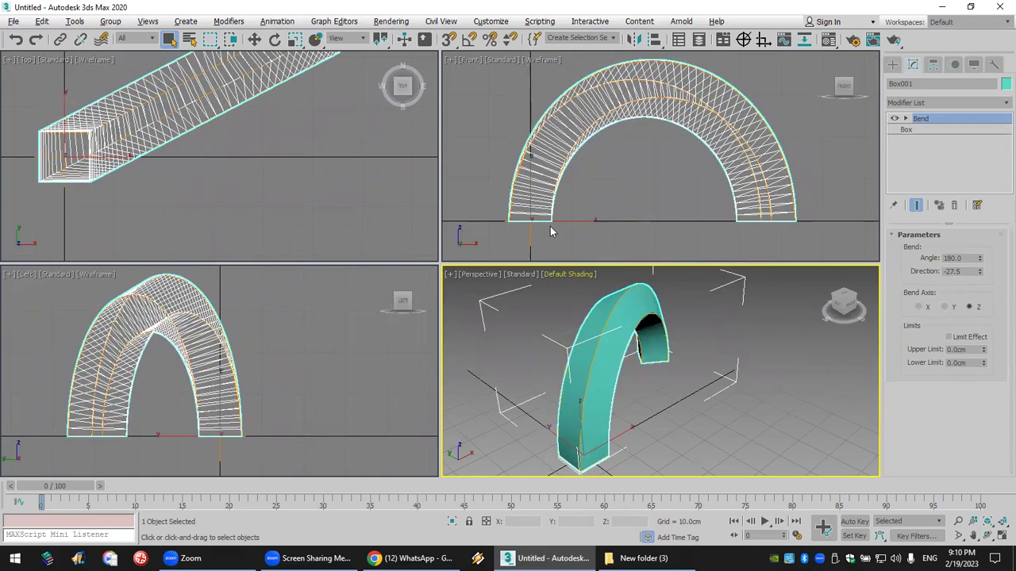
pyautogui.moveTo(980, 271); pyautogui.dragTo(198, 464)
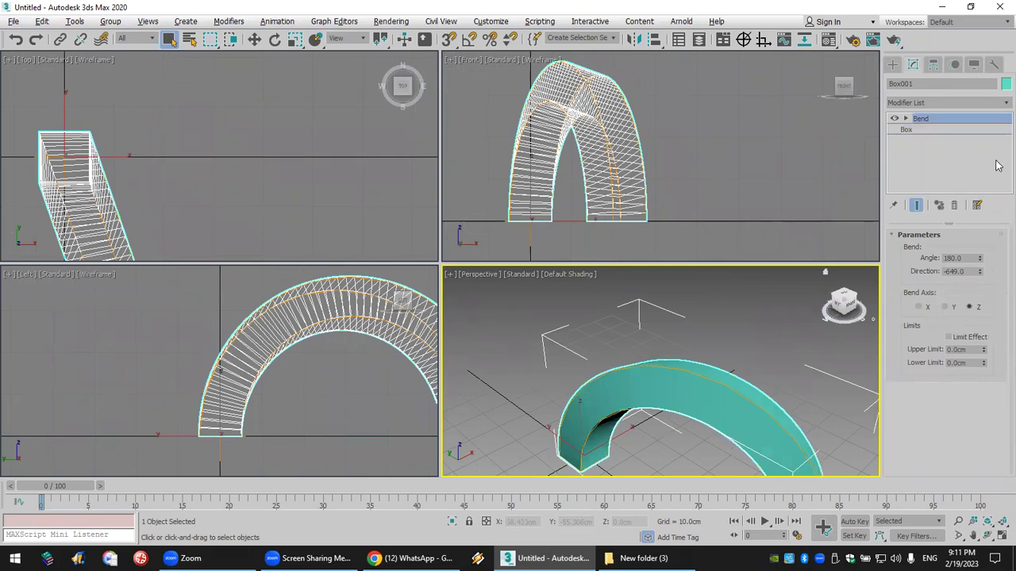
pyautogui.doubleClick(962, 271)
pyautogui.write('0')
pyautogui.press('Return')
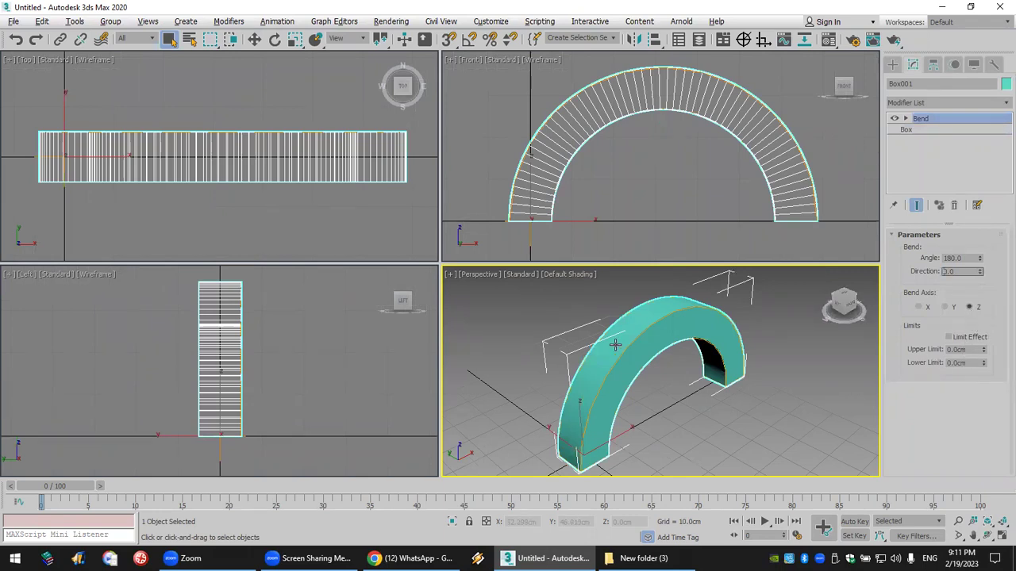
# Turn on Limit Effect for the Bend and set its upper limit to 50 cm.
pyautogui.scroll(-3, 626, 343)
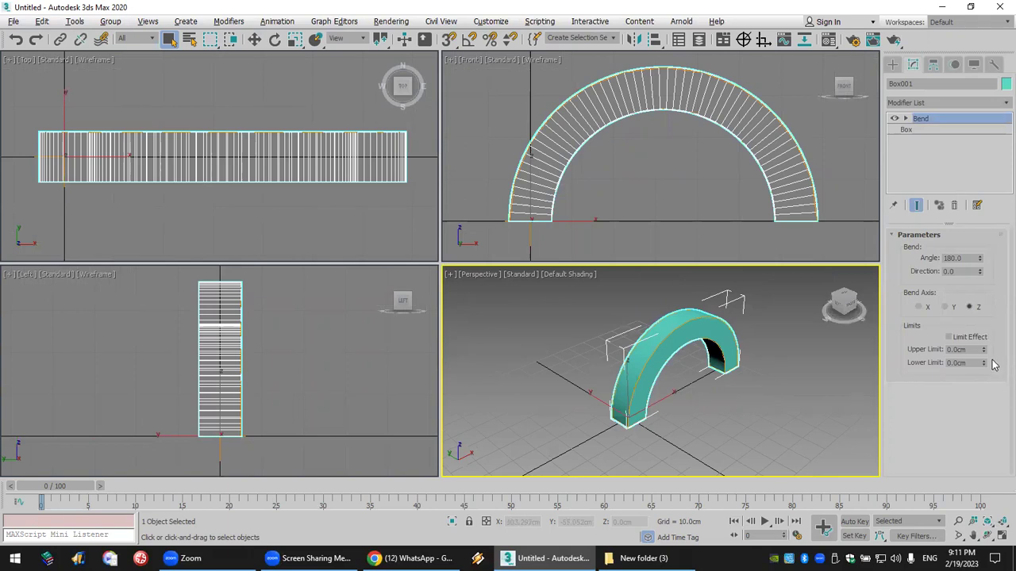
pyautogui.doubleClick(967, 364)
pyautogui.doubleClick(969, 349)
pyautogui.write('5')
pyautogui.press('Return')
pyautogui.click(970, 338)
pyautogui.scroll(-3, 580, 155)
pyautogui.moveTo(581, 155); pyautogui.dragTo(572, 102, button='middle')
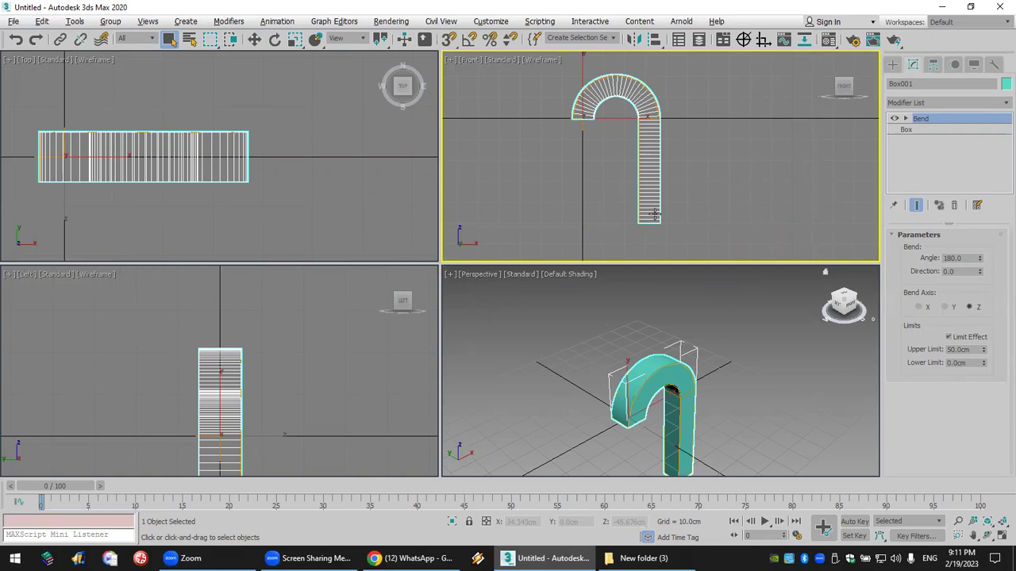
# Reduce the base box's height segments to 1, raise them until the curve is smooth again, and return to the Bend modifier.
pyautogui.click(906, 129)
pyautogui.doubleClick(967, 322)
pyautogui.write('1')
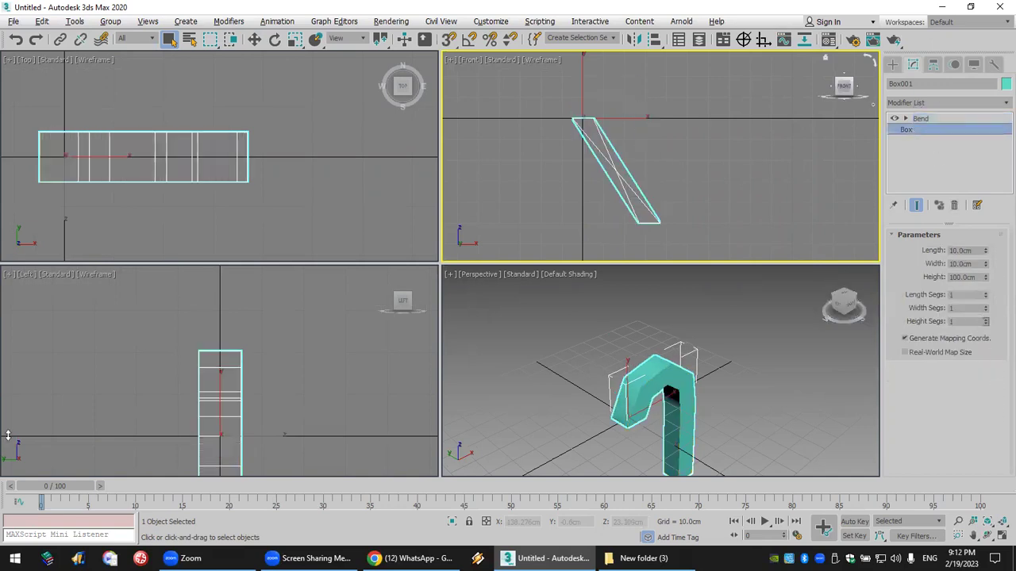
pyautogui.press('Return')
pyautogui.moveTo(8, 442); pyautogui.dragTo(10, 111)
pyautogui.click(988, 119)
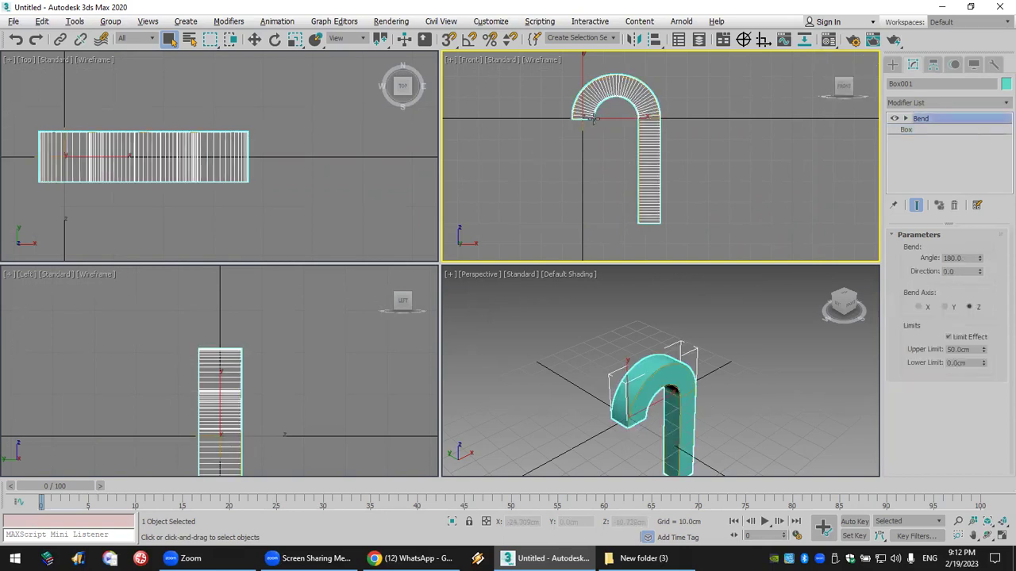
pyautogui.moveTo(680, 379); pyautogui.dragTo(688, 334, button='middle')
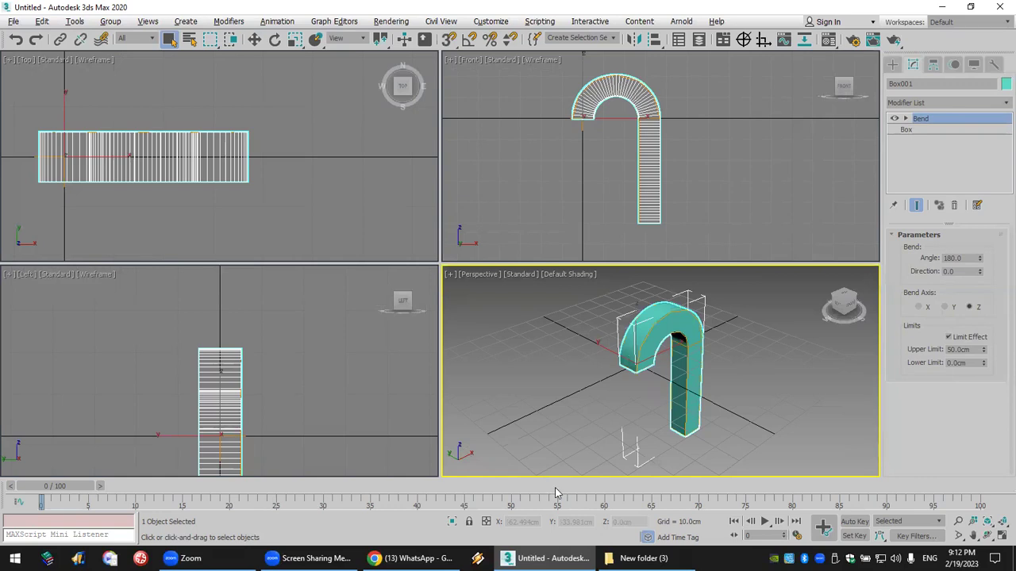
pyautogui.doubleClick(958, 363)
pyautogui.click(970, 349)
pyautogui.click(970, 362)
pyautogui.click(972, 350)
pyautogui.press('Tab')
pyautogui.doubleClick(952, 363)
pyautogui.write('regyeoyel')
pyautogui.press('Return')
# Switch the Bend's Limit Effect off and on again to compare the full arch with the limited bend.
pyautogui.click(983, 337)
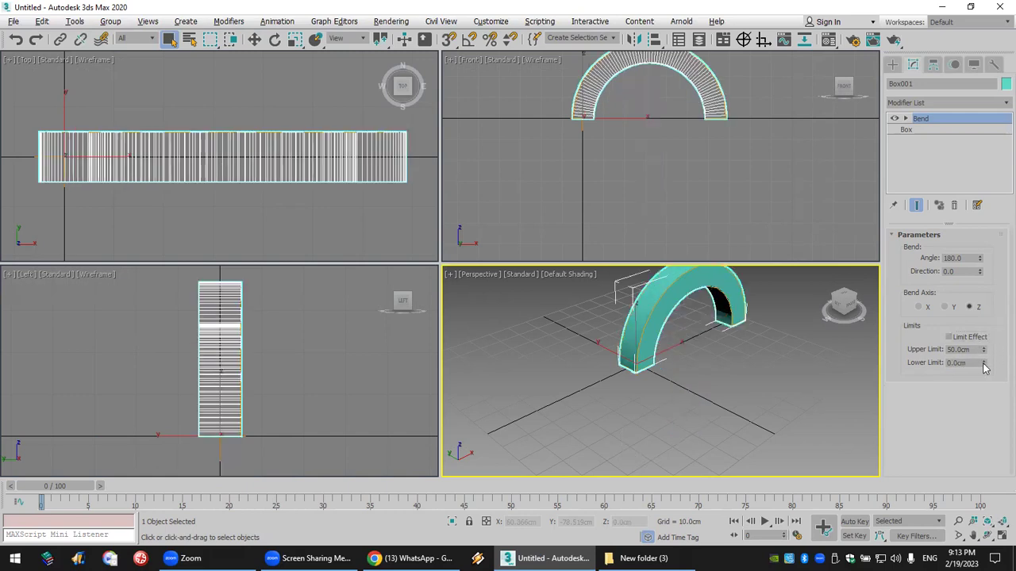
pyautogui.doubleClick(969, 362)
pyautogui.moveTo(698, 336)
pyautogui.keyDown('alt'); pyautogui.mouseDown(button='middle')
pyautogui.moveTo(688, 347)
pyautogui.moveTo(695, 341)
pyautogui.mouseUp(button='middle'); pyautogui.keyUp('alt')
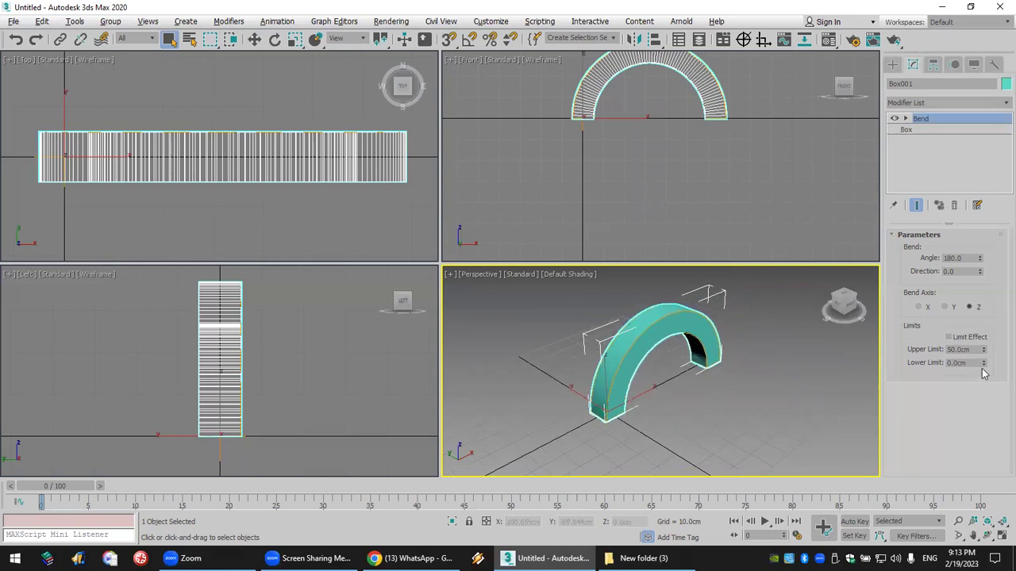
pyautogui.click(974, 338)
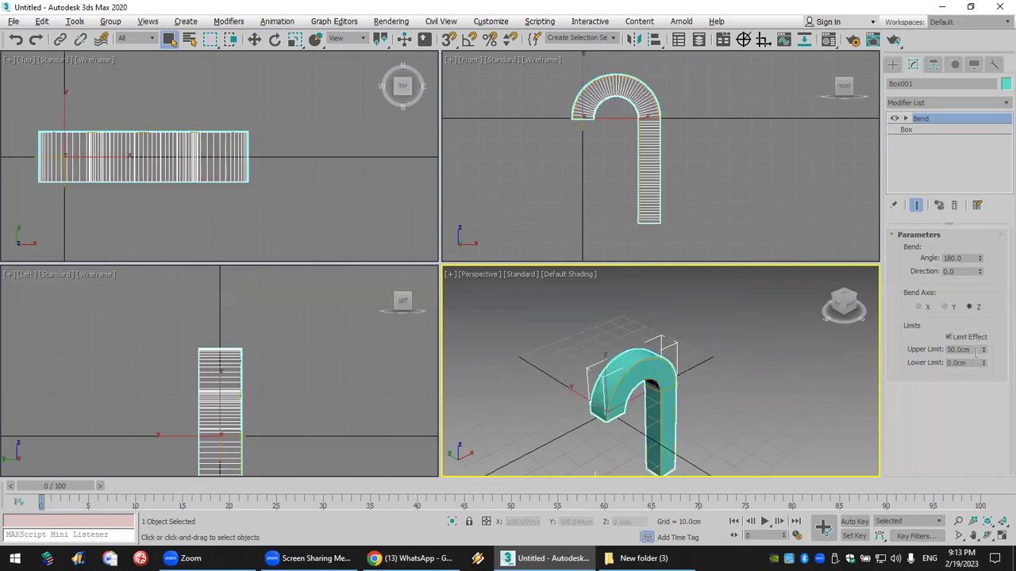
pyautogui.click(971, 363)
pyautogui.click(973, 349)
pyautogui.press('Return')
pyautogui.click(962, 271)
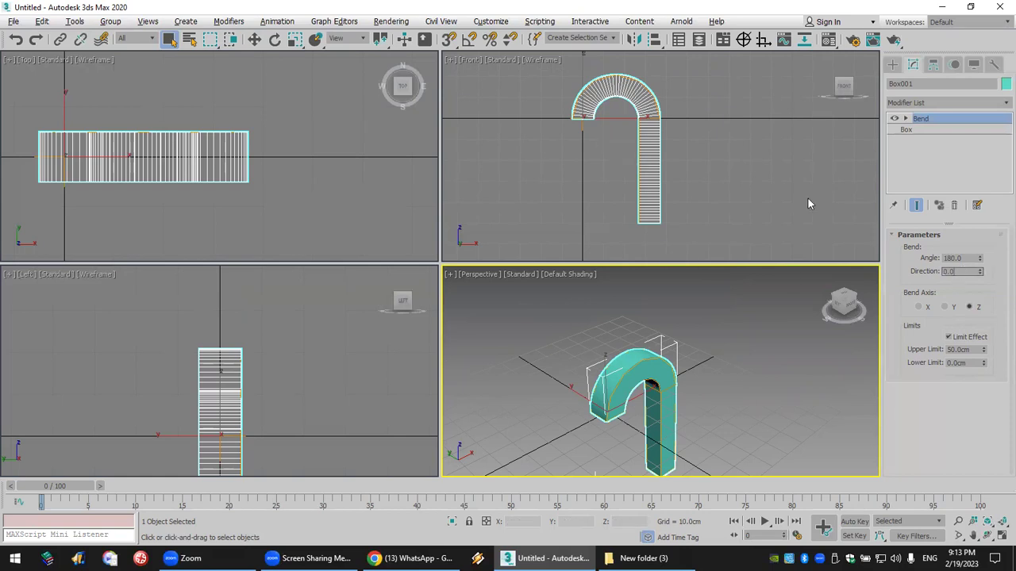
pyautogui.click(968, 365)
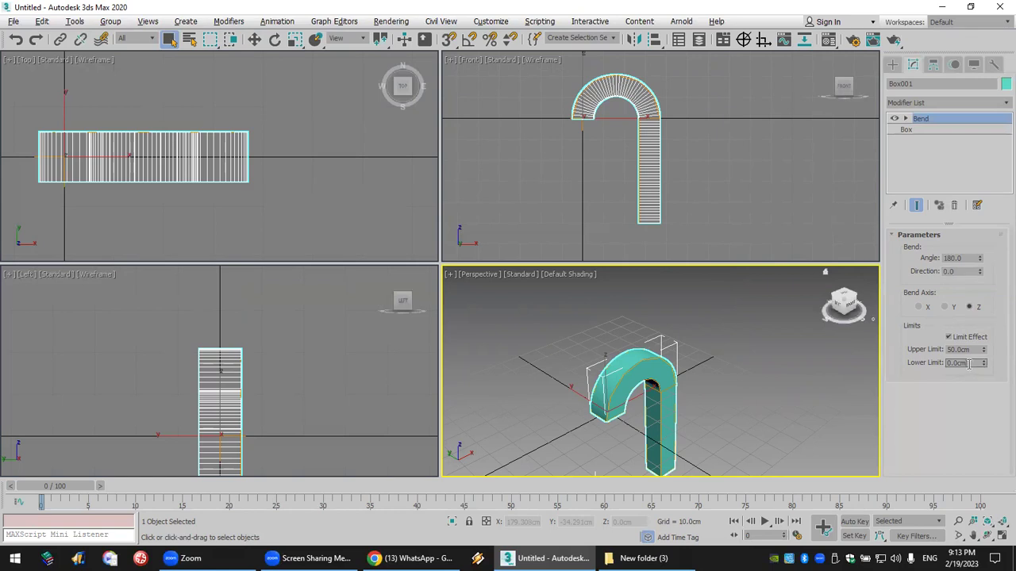
pyautogui.moveTo(965, 364); pyautogui.dragTo(936, 362)
# Remove the Bend modifier from the box.
pyautogui.click(955, 206)
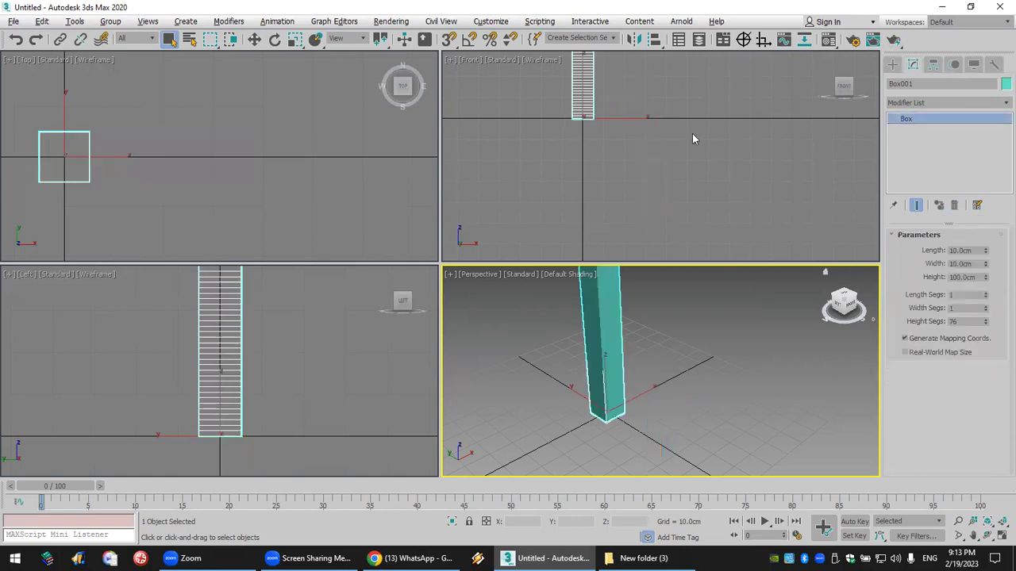
pyautogui.moveTo(692, 133); pyautogui.dragTo(719, 235, button='middle')
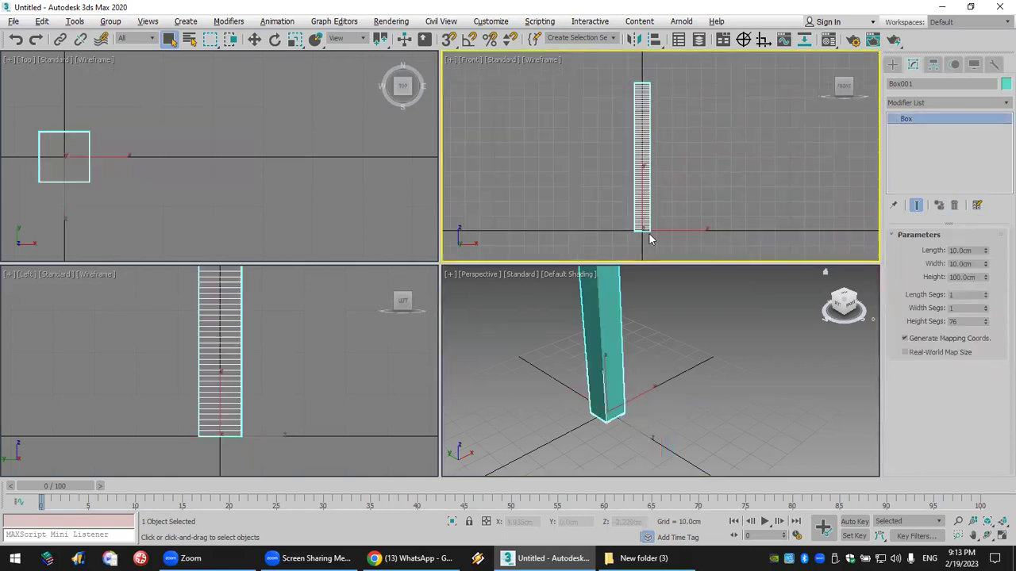
pyautogui.rightClick(680, 311)
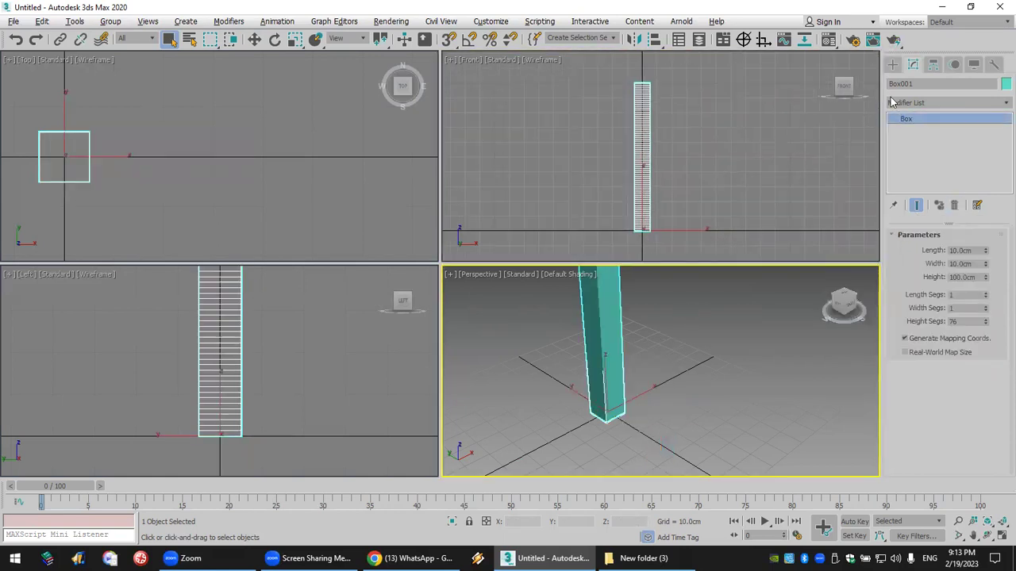
# Move only the box's pivot point to an absolute world Z of 25 cm, then finish pivot editing.
pyautogui.click(933, 64)
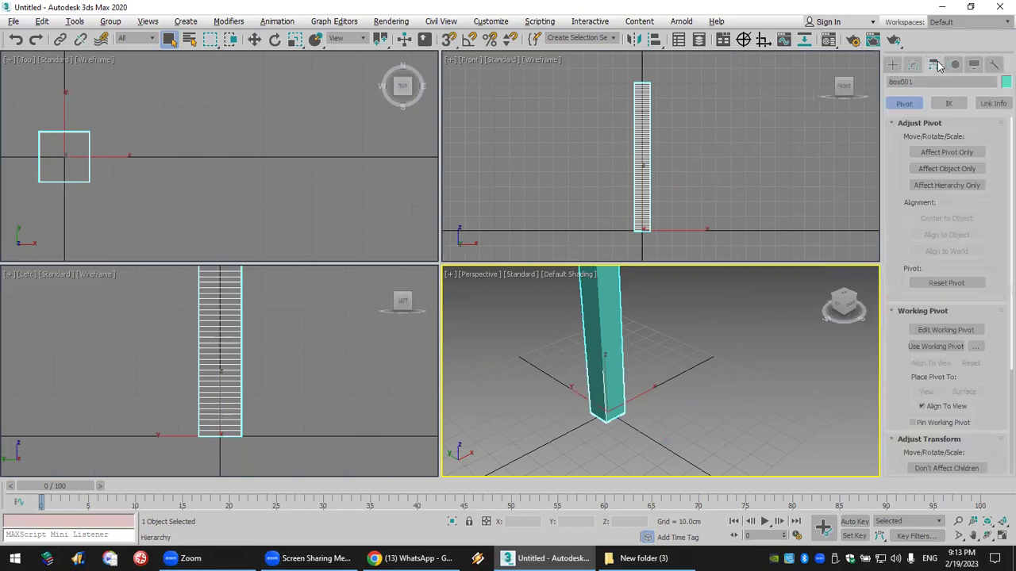
pyautogui.click(939, 154)
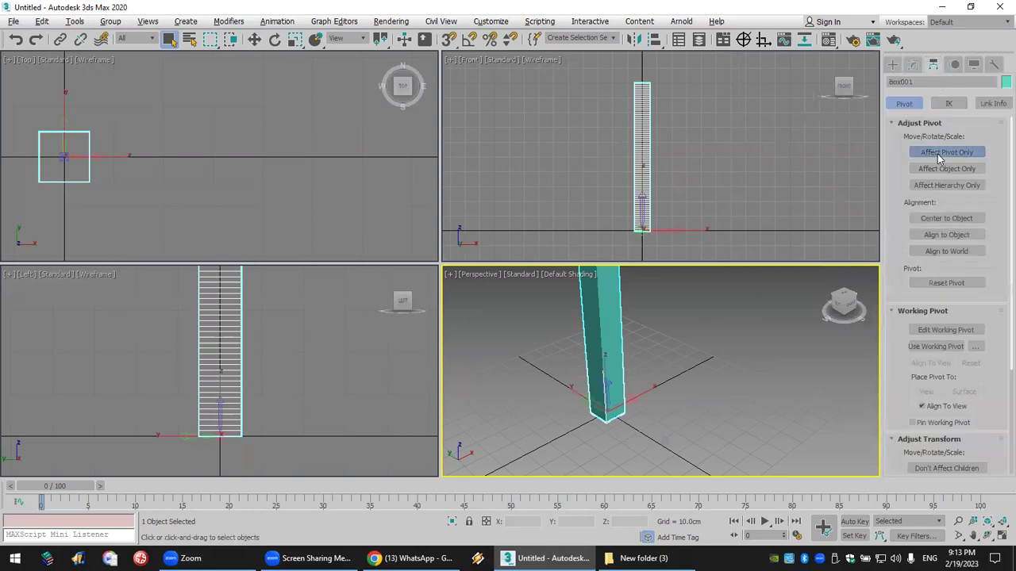
pyautogui.click(254, 41)
pyautogui.rightClick(255, 40)
pyautogui.moveTo(366, 206); pyautogui.dragTo(322, 207)
pyautogui.write('2')
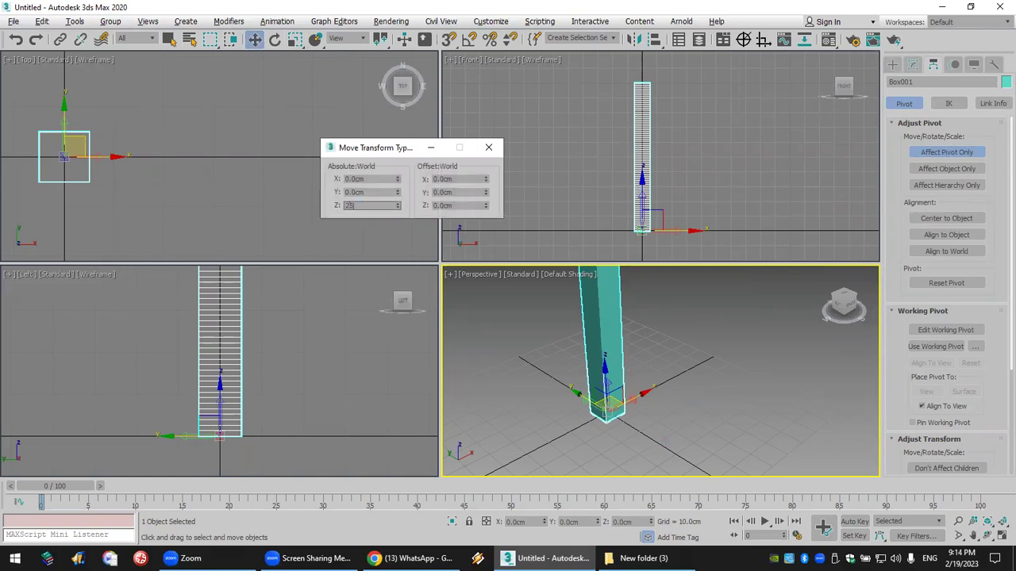
pyautogui.write('5')
pyautogui.press('Return')
pyautogui.click(488, 148)
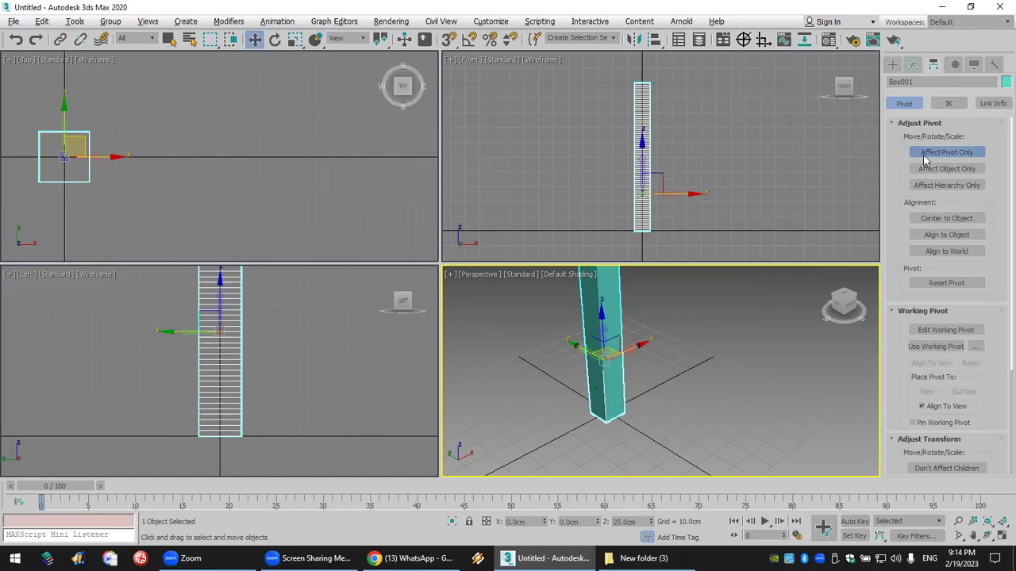
pyautogui.click(922, 159)
# Add a Bend modifier to the box and set its bend angle to 90.
pyautogui.scroll(2, 644, 184)
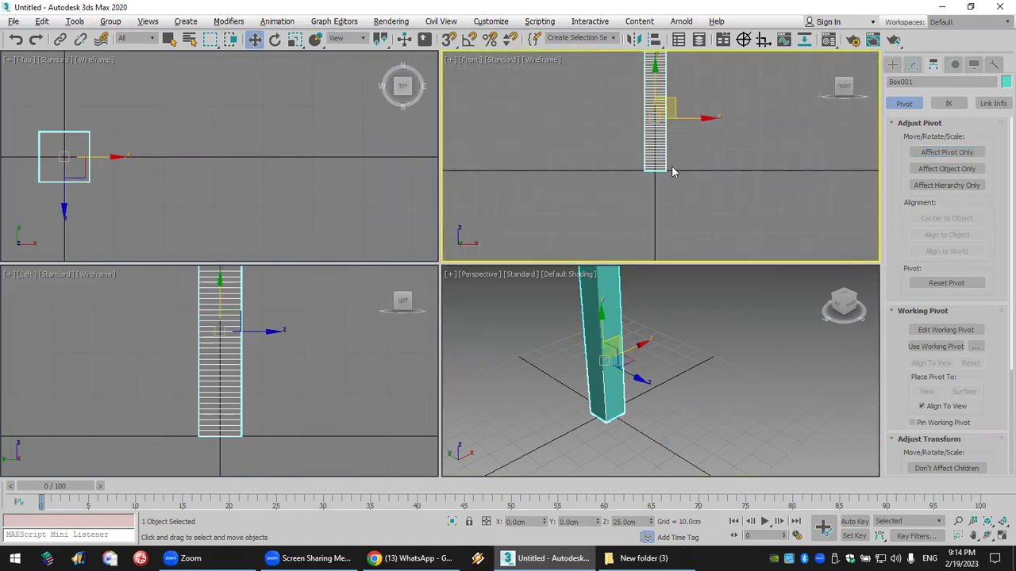
pyautogui.scroll(1, 703, 174)
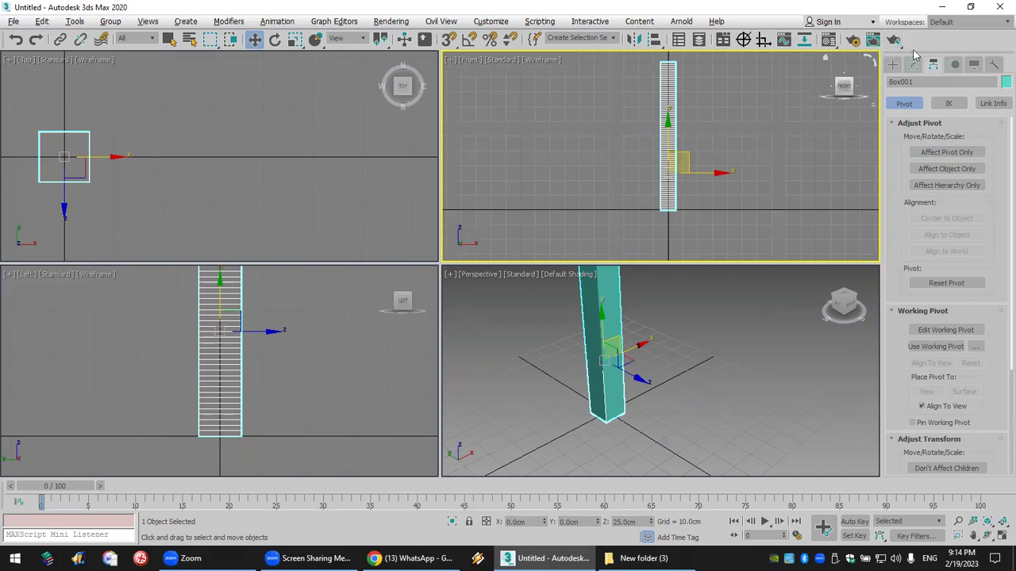
pyautogui.click(913, 64)
pyautogui.click(929, 103)
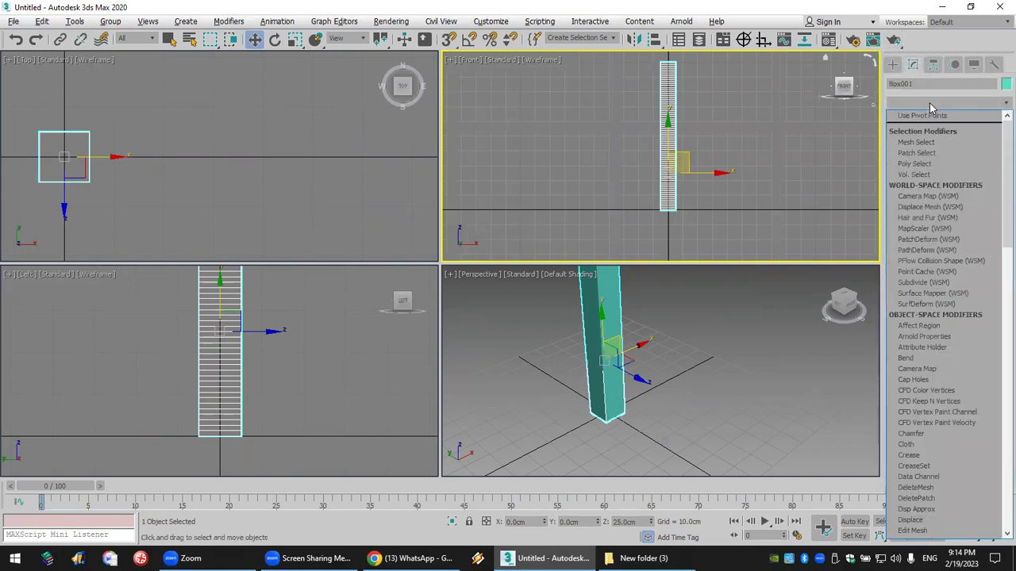
pyautogui.press('b')
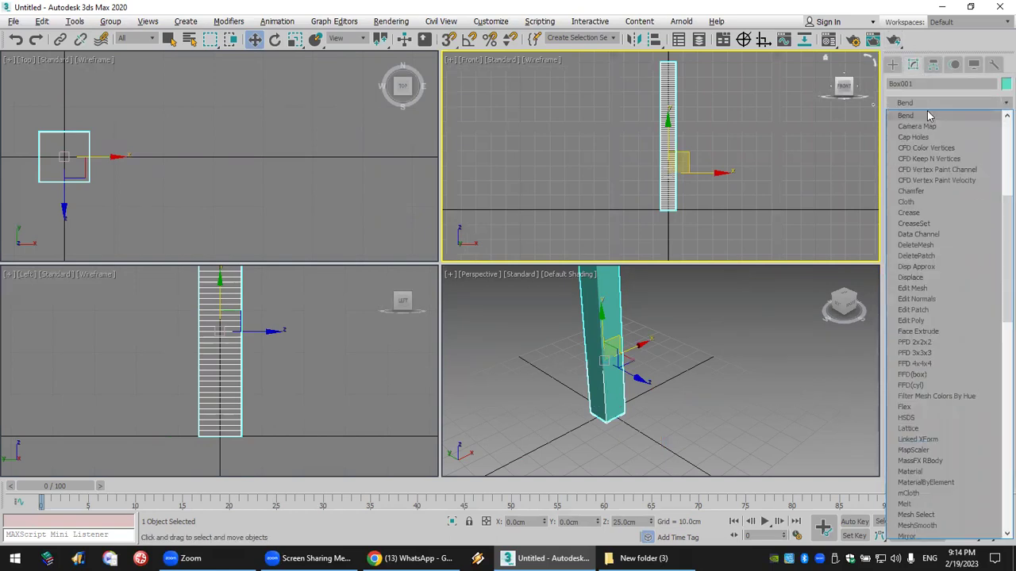
pyautogui.click(933, 120)
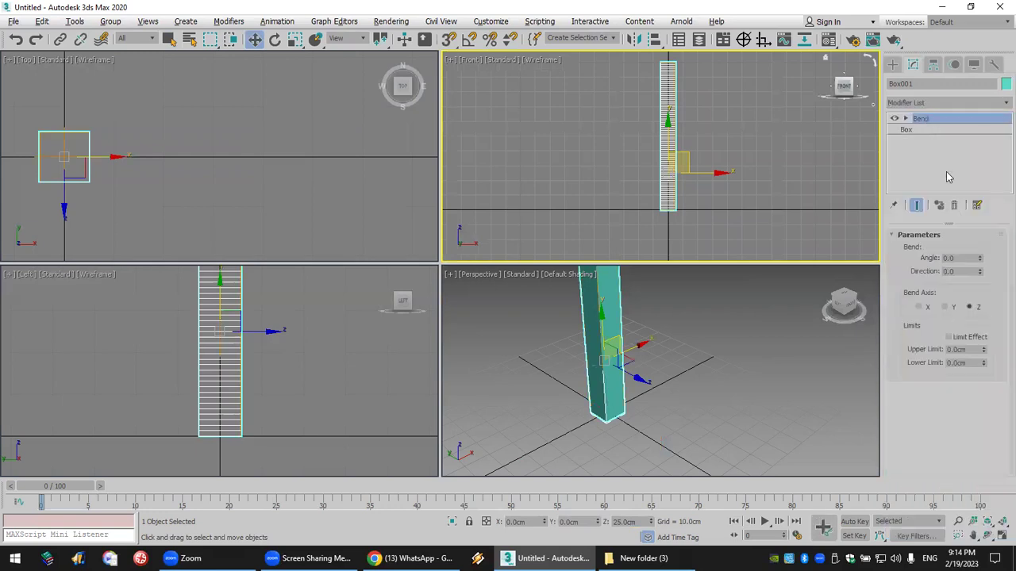
pyautogui.doubleClick(959, 259)
pyautogui.write('90')
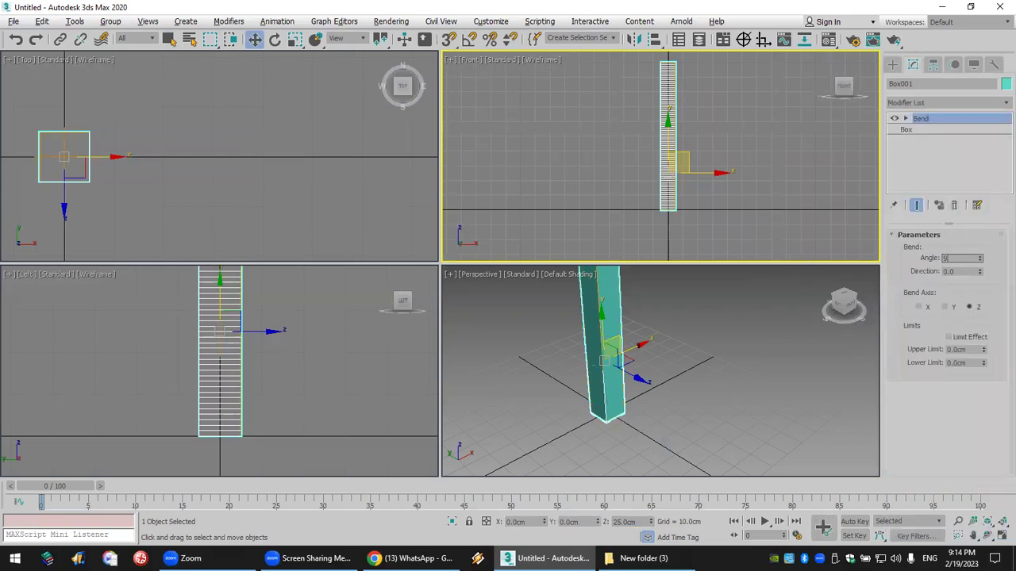
pyautogui.press('Return')
# Limit the bend effect on the box with an upper limit of 50 cm.
pyautogui.click(973, 364)
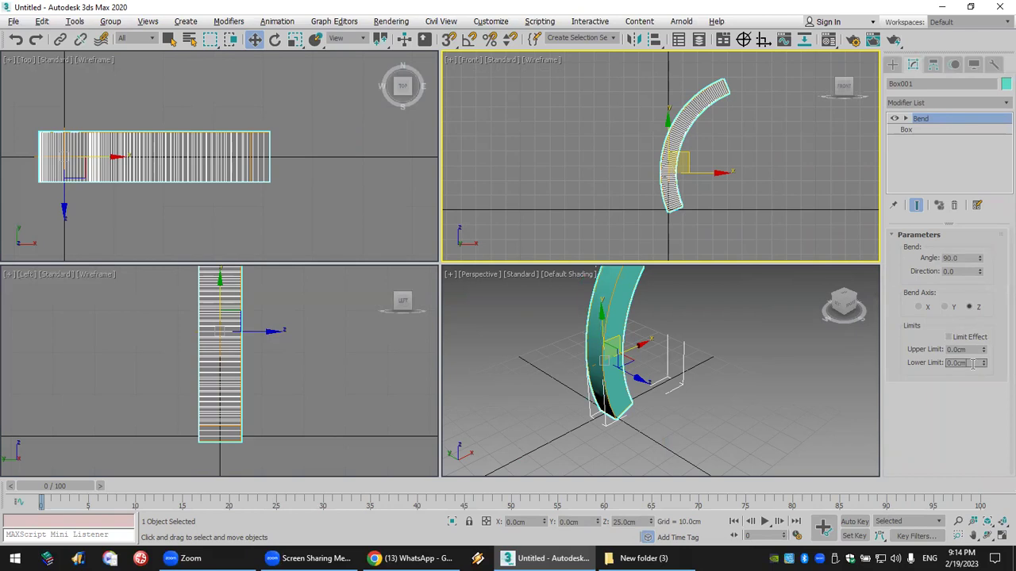
pyautogui.doubleClick(967, 349)
pyautogui.write('50')
pyautogui.press('Return')
pyautogui.click(975, 337)
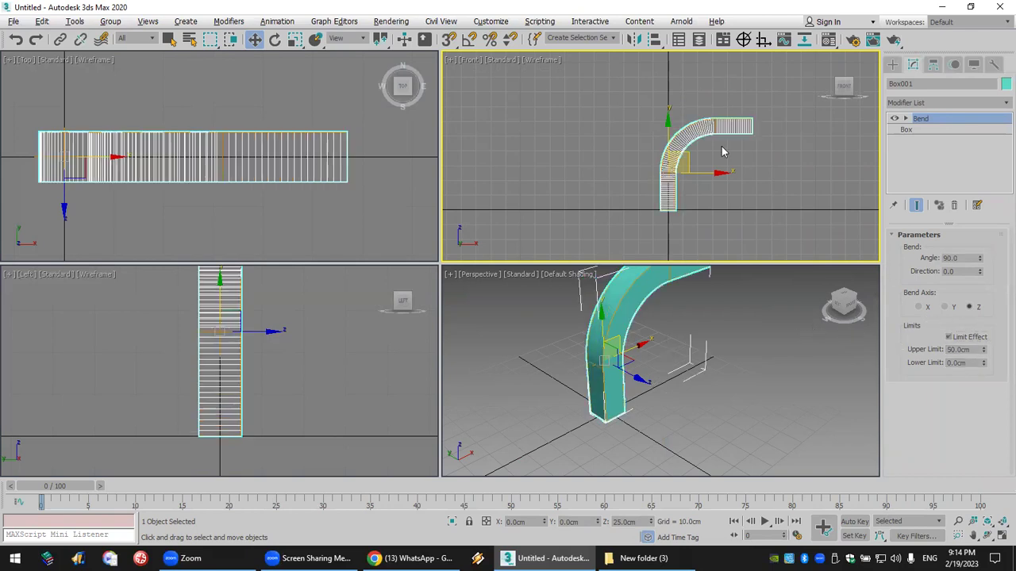
pyautogui.moveTo(669, 154); pyautogui.dragTo(630, 150, button='middle')
pyautogui.scroll(2, 630, 150)
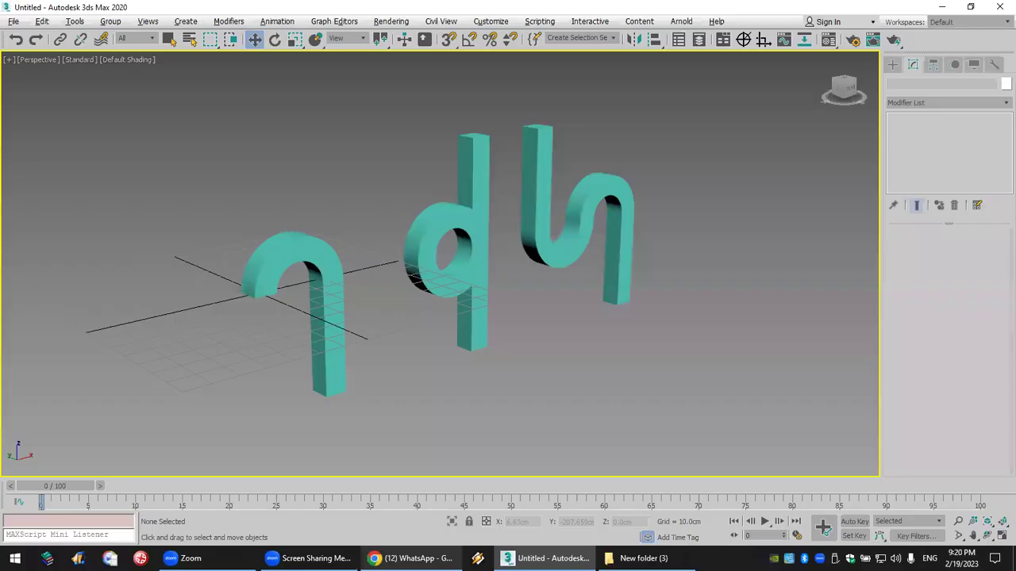
# Switch to WhatsApp Web to examine the shared screenshot of the bent shapes, and return to 3ds Max.
pyautogui.hotkey('alt', 'Tab')
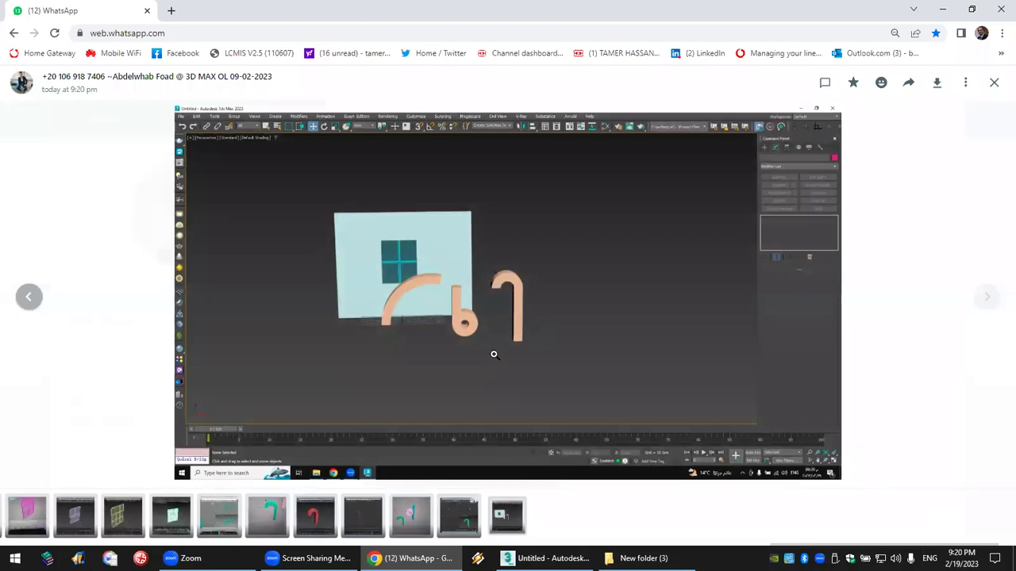
pyautogui.click(494, 353)
pyautogui.click(494, 353)
pyautogui.hotkey('alt', 'Tab')
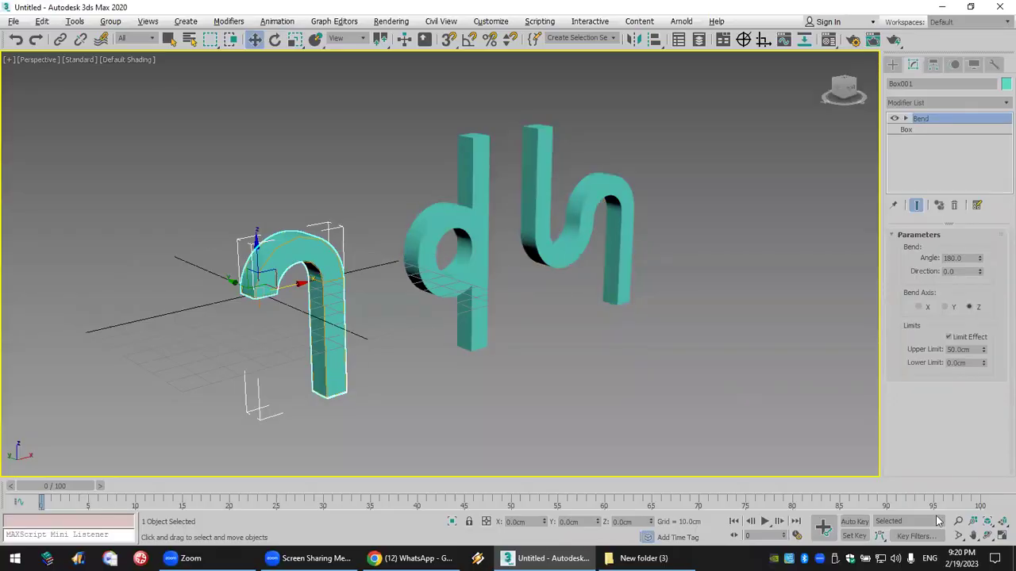
# Delete the other two bent shapes in the front view and select the remaining hook-shaped box.
pyautogui.click(998, 536)
pyautogui.moveTo(586, 70); pyautogui.dragTo(804, 232)
pyautogui.press('Delete')
pyautogui.moveTo(681, 212); pyautogui.dragTo(816, 214, button='middle')
pyautogui.click(681, 191)
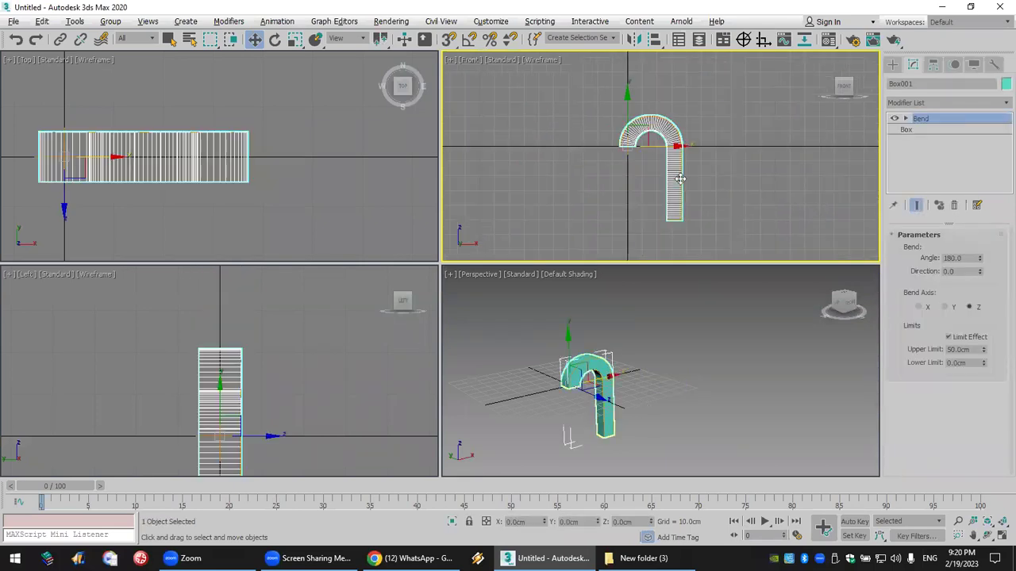
pyautogui.click(272, 41)
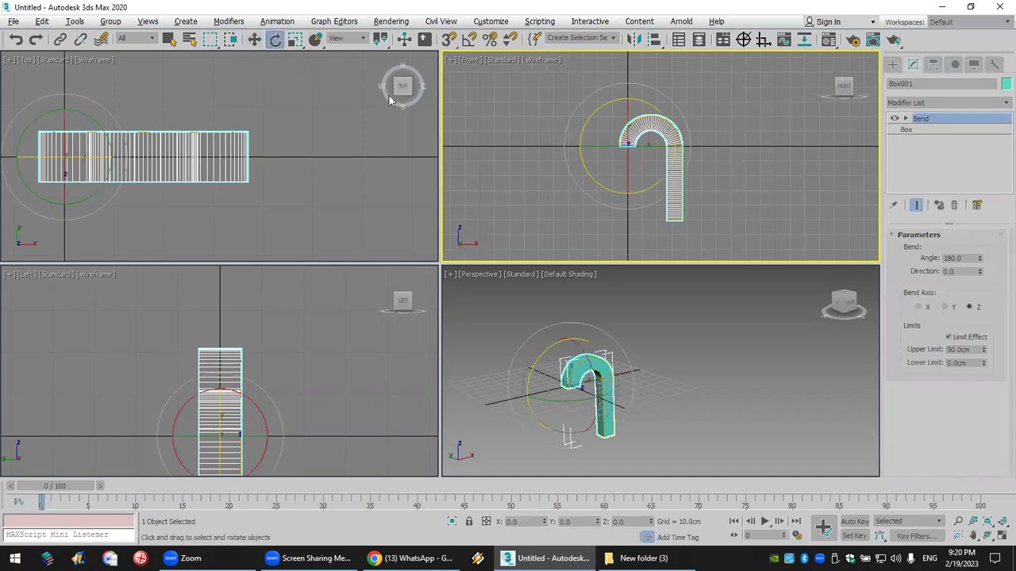
pyautogui.moveTo(652, 107)
pyautogui.keyDown('shift'); pyautogui.mouseDown()
pyautogui.moveTo(698, 251)
pyautogui.moveTo(703, 385)
pyautogui.moveTo(689, 458)
pyautogui.moveTo(708, 9)
pyautogui.moveTo(702, 444)
pyautogui.moveTo(691, 294)
pyautogui.mouseUp(); pyautogui.keyUp('shift')
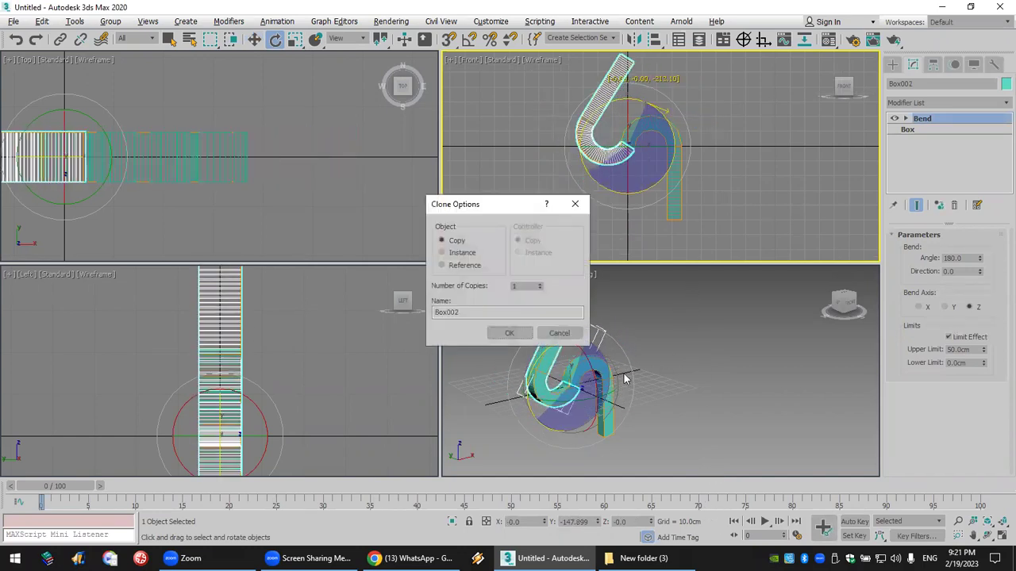
pyautogui.click(560, 333)
# Set up a mirror of the hook-shaped box about the ZX axes with the Copy clone option.
pyautogui.scroll(3, 571, 399)
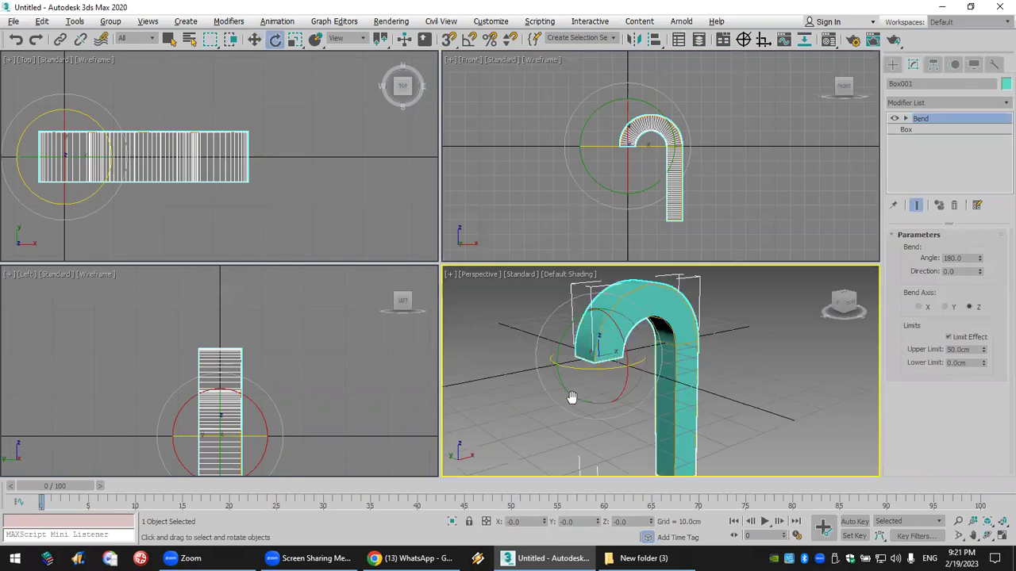
pyautogui.scroll(-3, 572, 398)
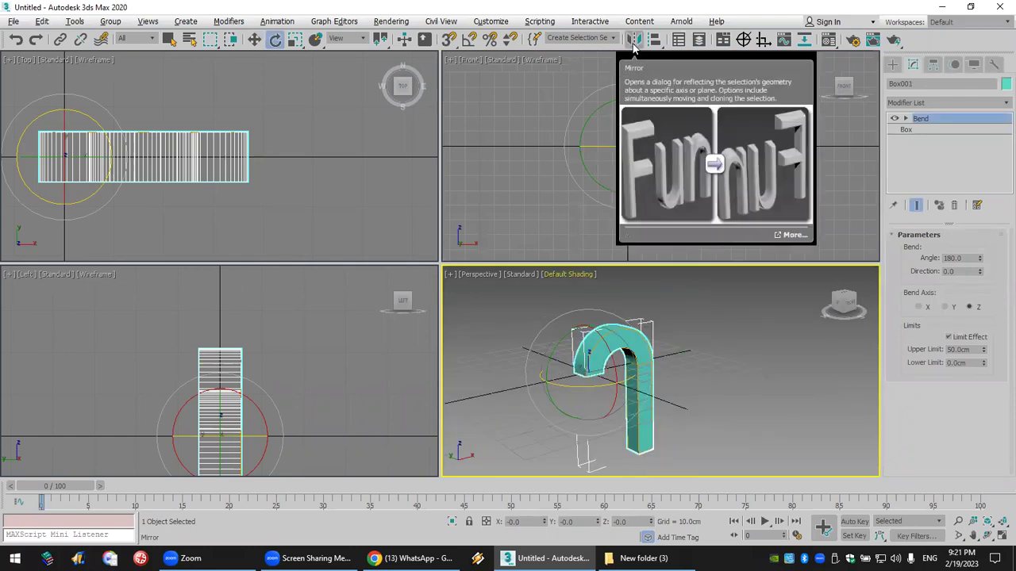
pyautogui.click(633, 40)
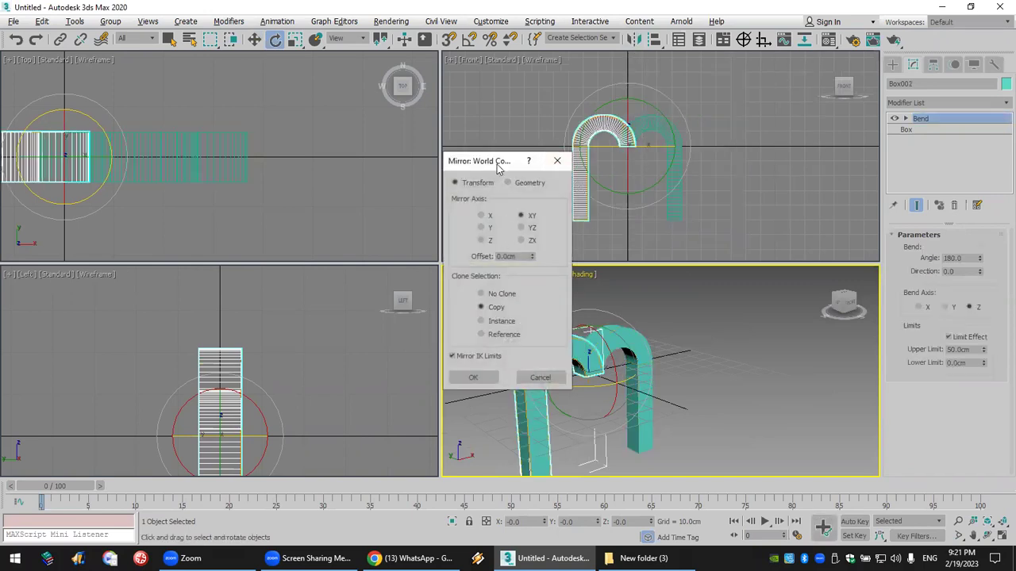
pyautogui.moveTo(508, 162); pyautogui.dragTo(390, 127)
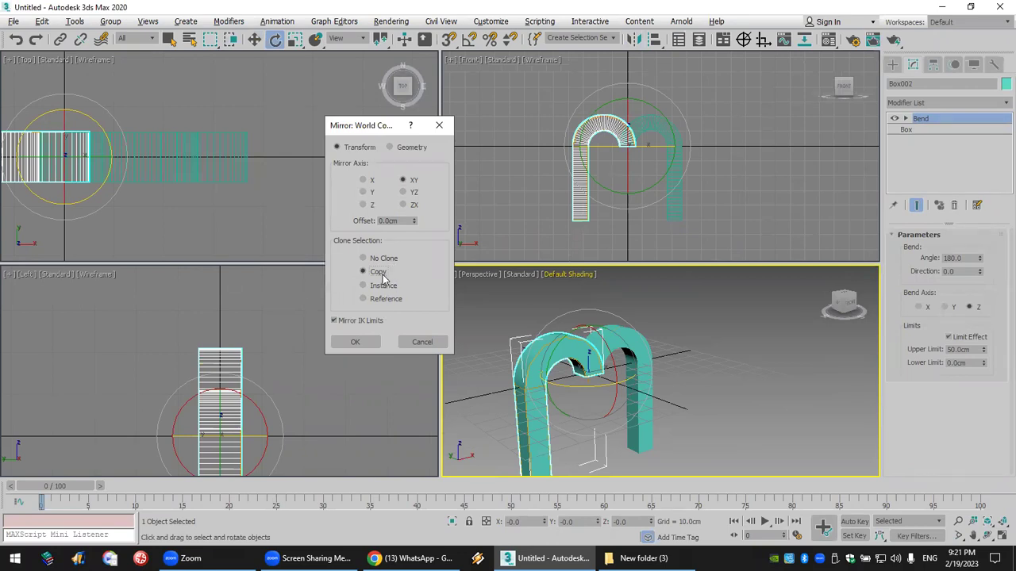
pyautogui.click(370, 195)
pyautogui.click(371, 181)
pyautogui.click(367, 205)
pyautogui.click(418, 205)
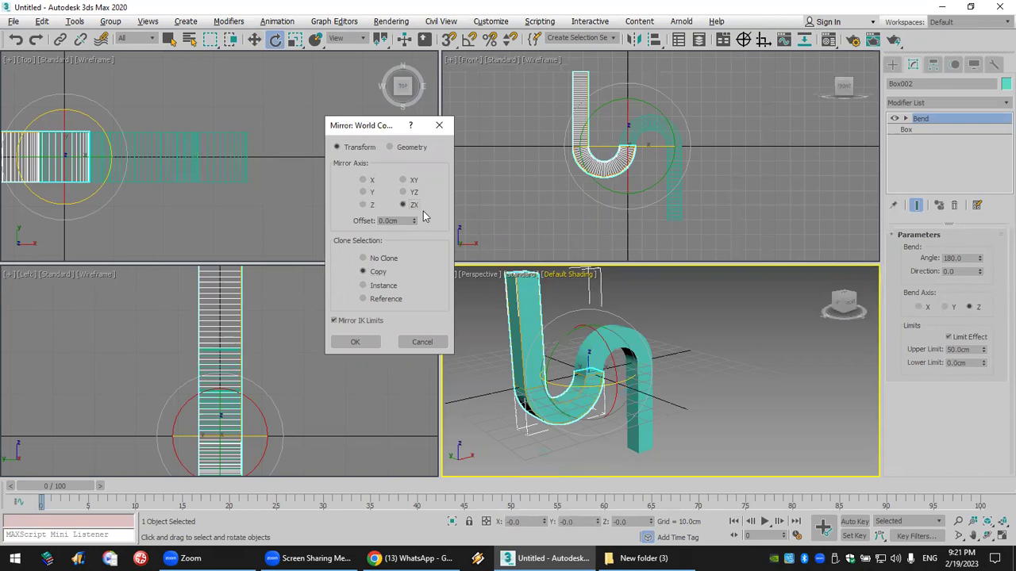
pyautogui.moveTo(373, 136); pyautogui.dragTo(728, 257)
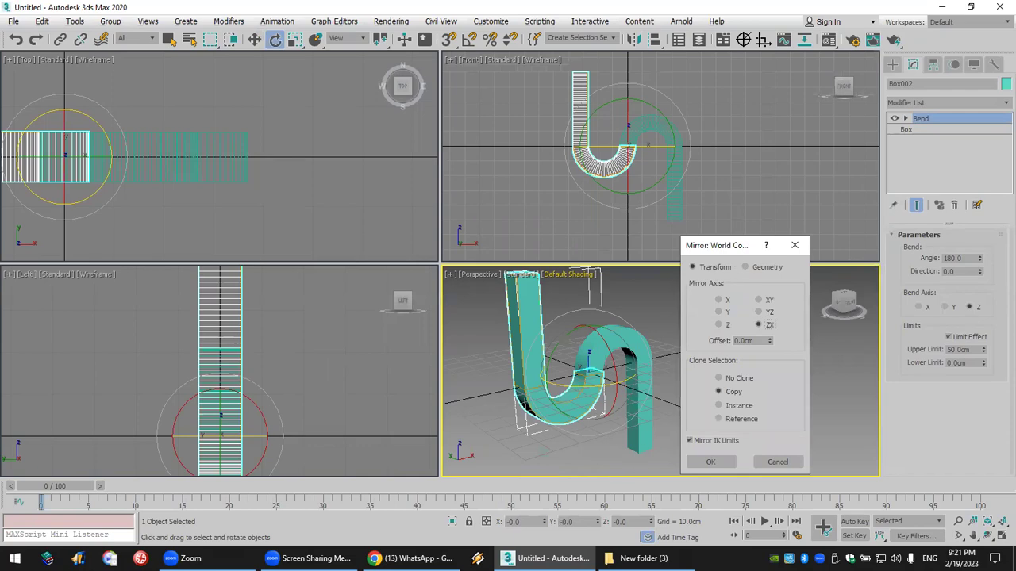
# Switch to WhatsApp Web and send the copied screenshot of the mirror setup to the 3D MAX OL 09-02-2023 group.
pyautogui.hotkey('alt', 'Tab')
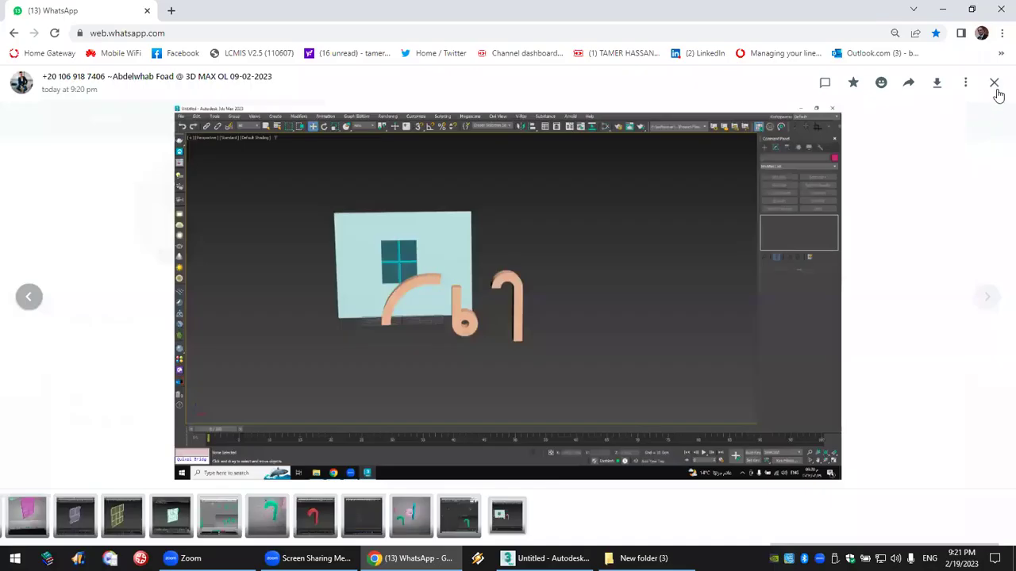
pyautogui.click(757, 483)
pyautogui.rightClick(717, 519)
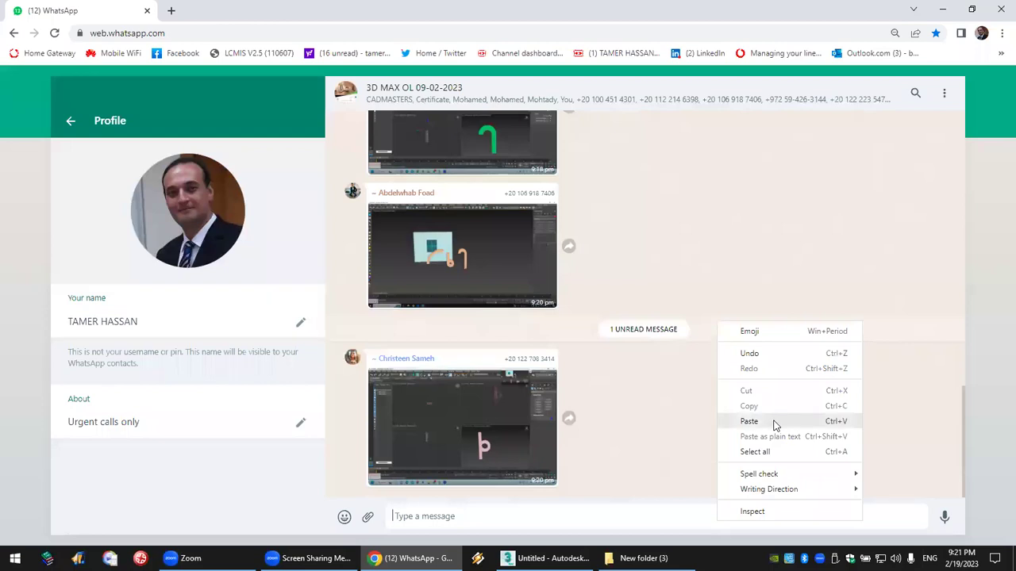
pyautogui.click(774, 422)
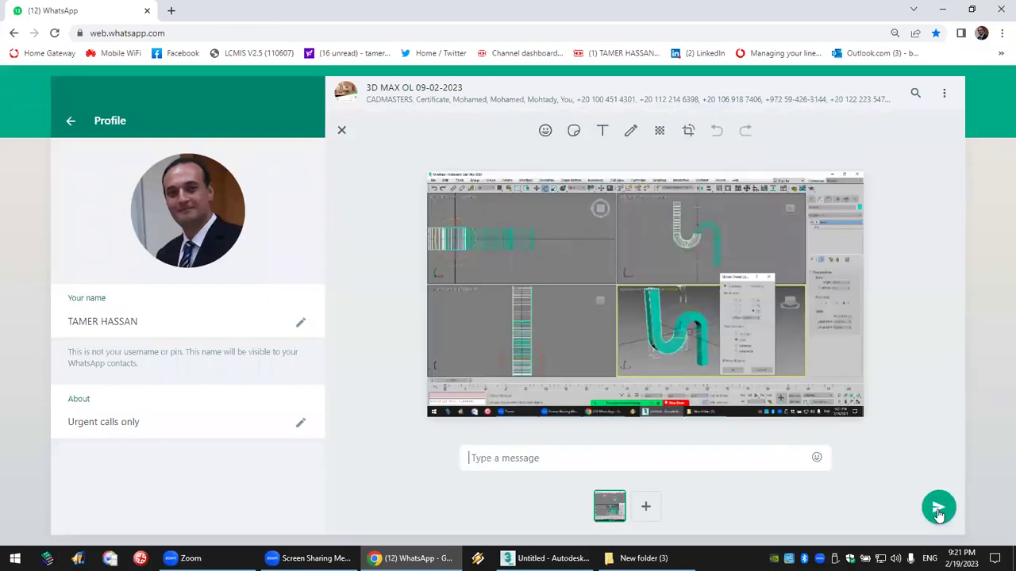
pyautogui.click(938, 507)
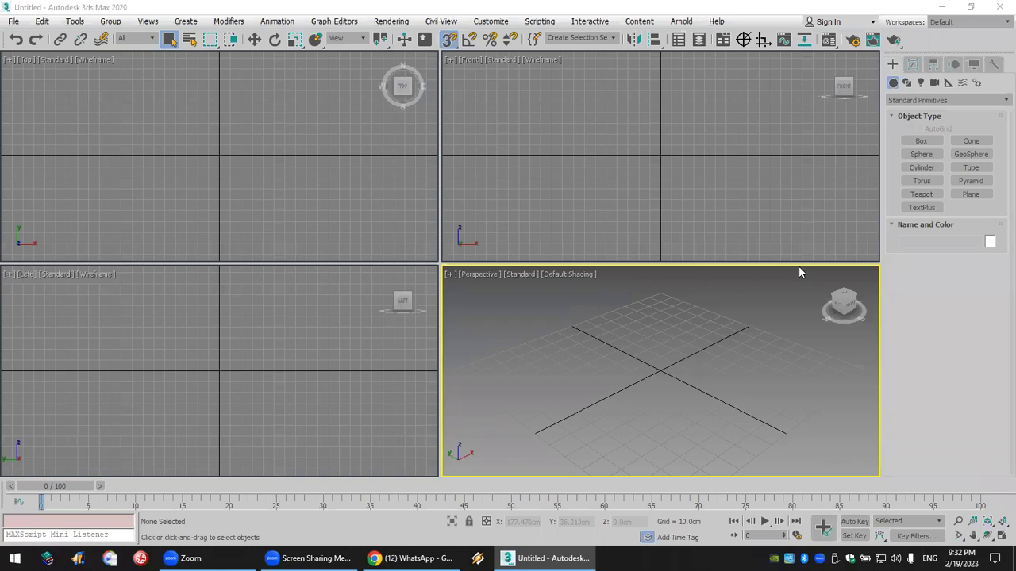
# Create a box at the origin with length 10 cm, width 10 cm and height 100 cm.
pyautogui.click(921, 141)
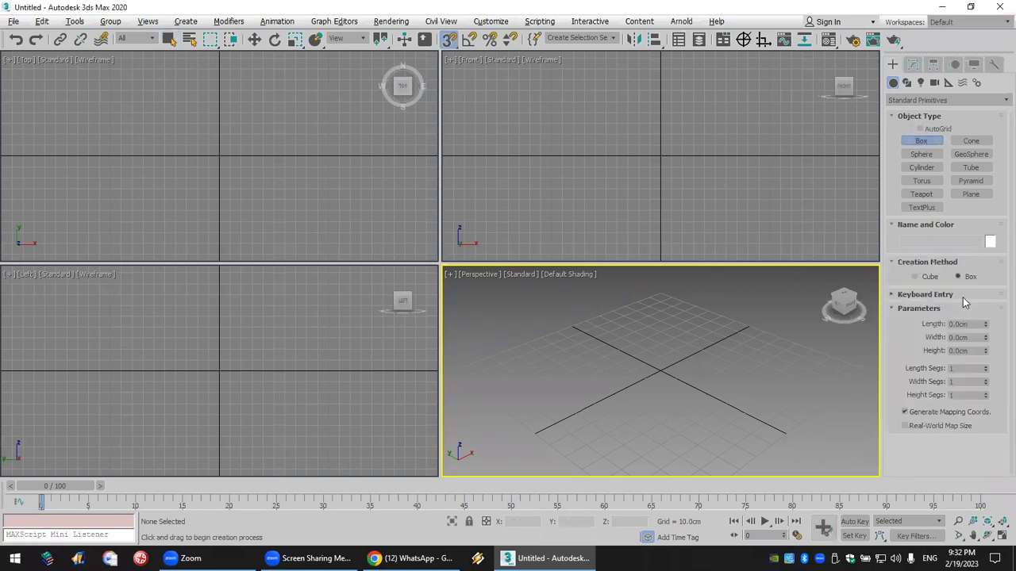
pyautogui.click(962, 298)
pyautogui.doubleClick(953, 356)
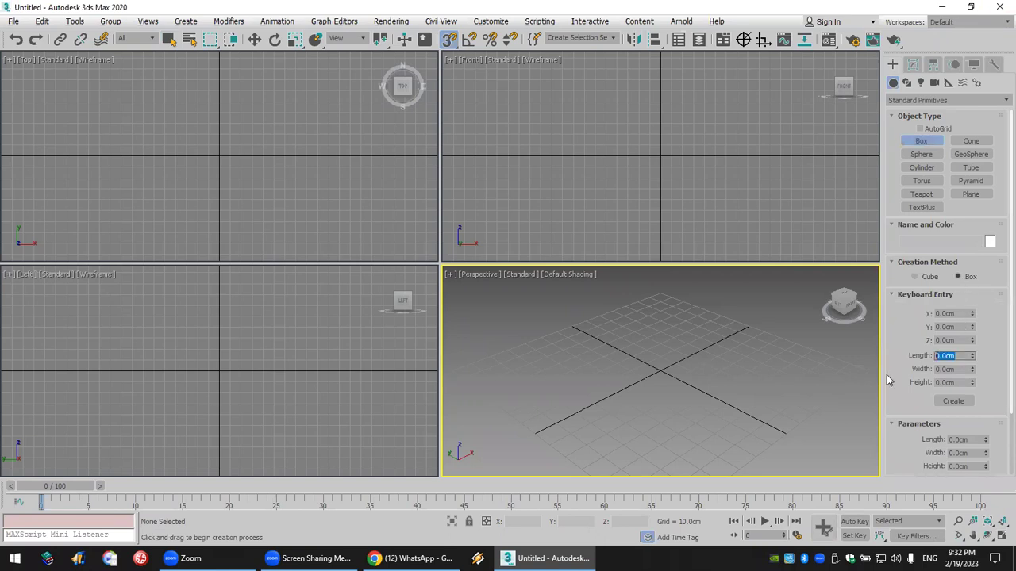
pyautogui.write('10')
pyautogui.press('Tab')
pyautogui.write('10')
pyautogui.press('Tab')
pyautogui.write('1')
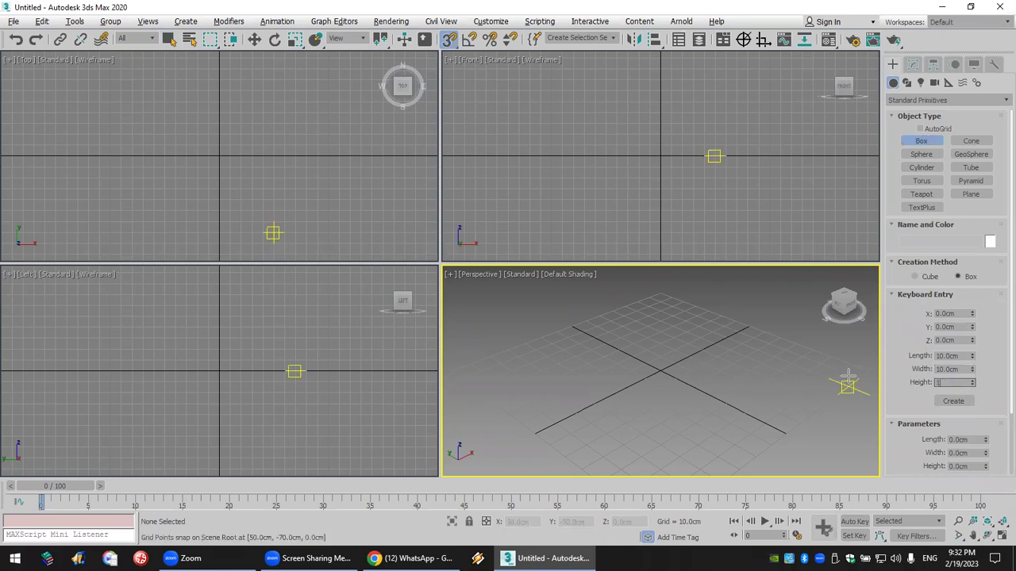
pyautogui.write('00')
pyautogui.press('Return')
pyautogui.click(954, 401)
pyautogui.moveTo(737, 334); pyautogui.dragTo(700, 410, button='middle')
pyautogui.scroll(-4, 718, 414)
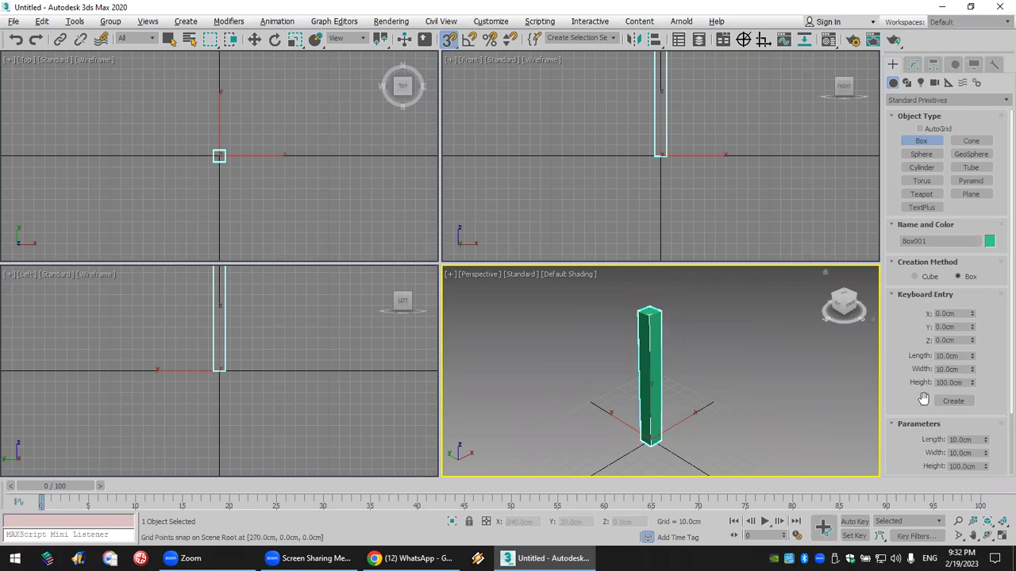
# Raise the box's height segments to more than 80 and add a Twist modifier.
pyautogui.scroll(-2, 924, 398)
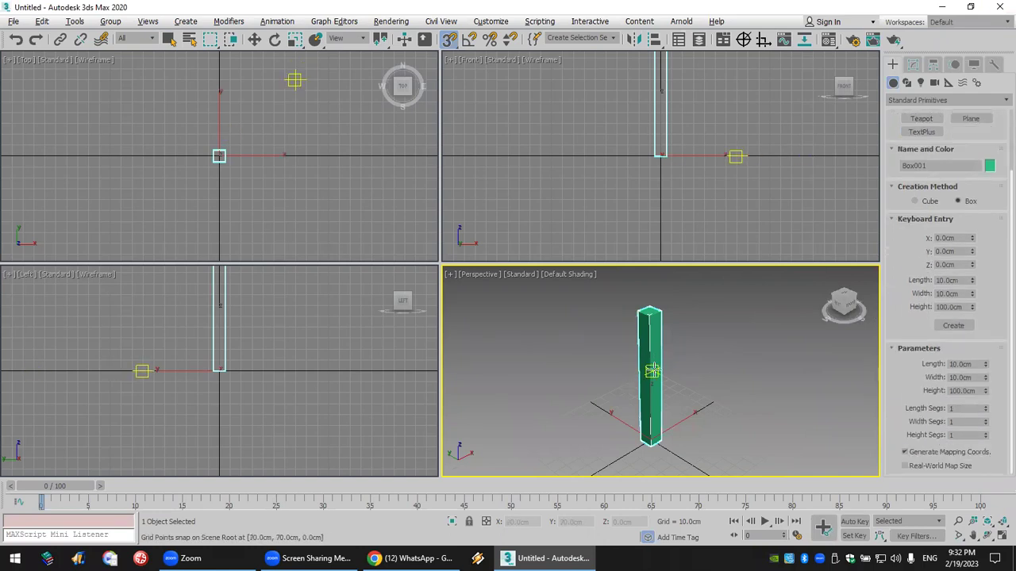
pyautogui.moveTo(985, 437); pyautogui.dragTo(982, 384)
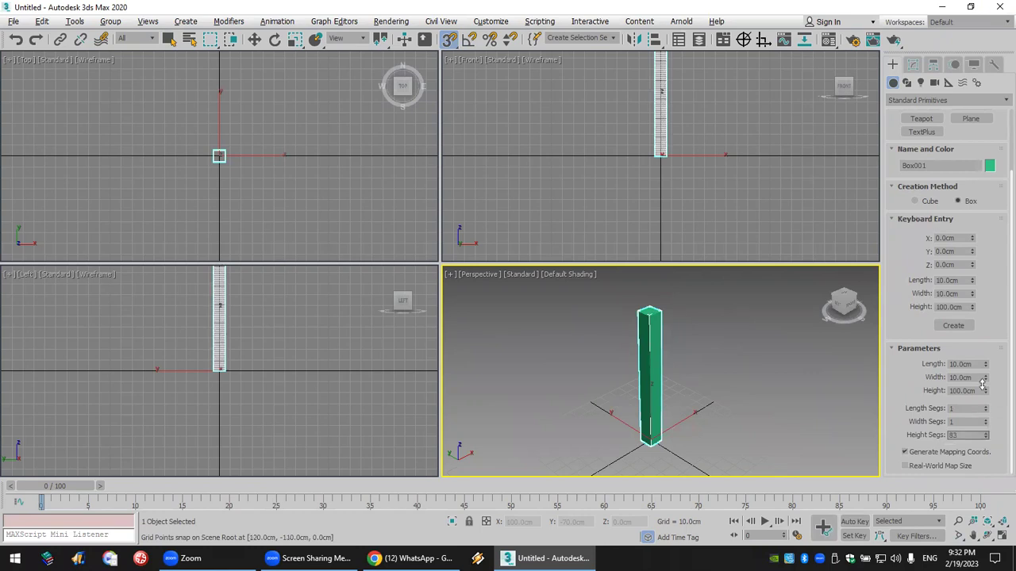
pyautogui.click(921, 101)
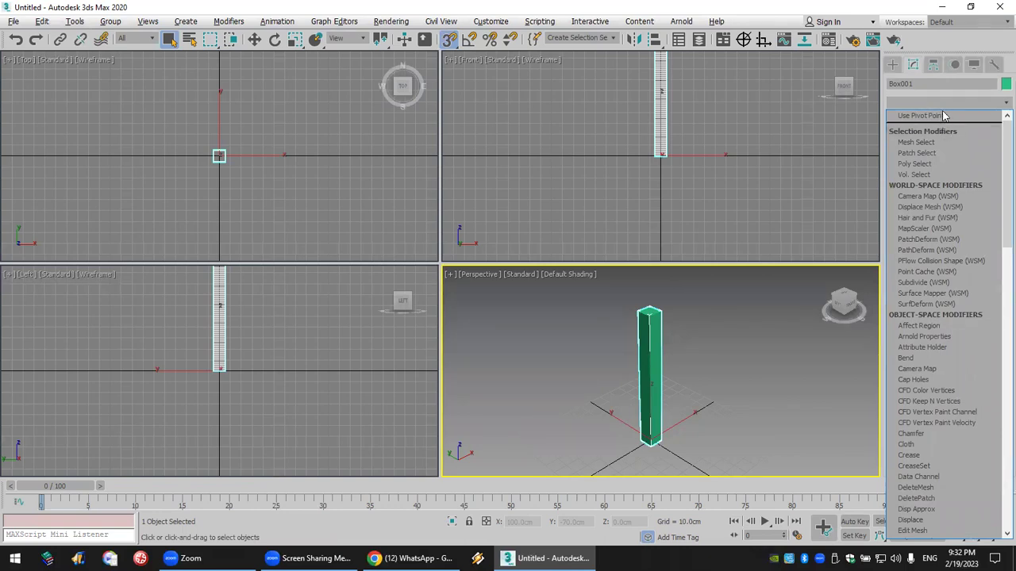
pyautogui.click(941, 104)
pyautogui.click(941, 103)
pyautogui.write('tw')
pyautogui.click(944, 342)
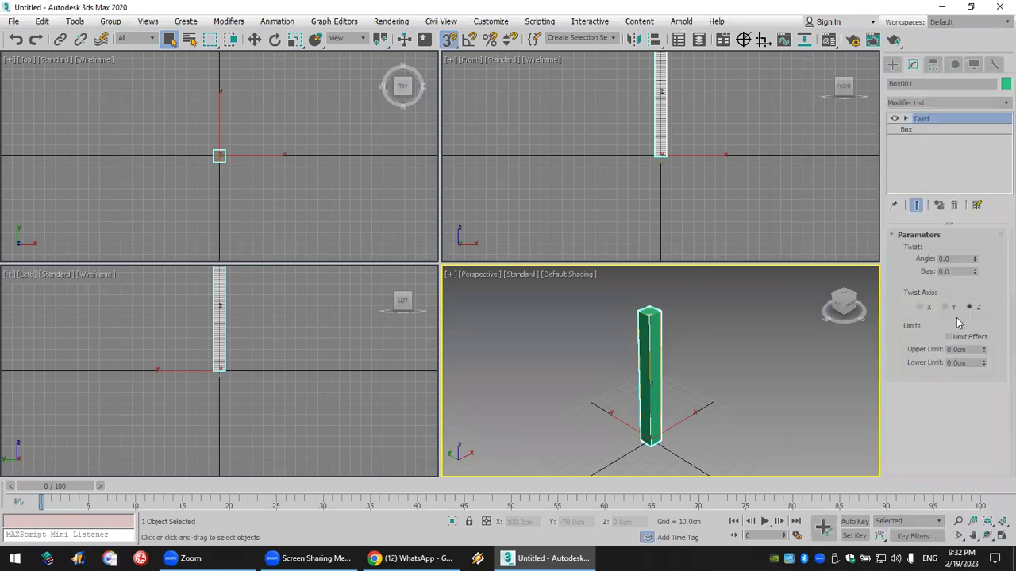
# Twist the box about its Z axis by an angle of 499.5 and fit it in all views.
pyautogui.moveTo(975, 258); pyautogui.dragTo(964, 540)
pyautogui.moveTo(966, 257); pyautogui.dragTo(1000, 532)
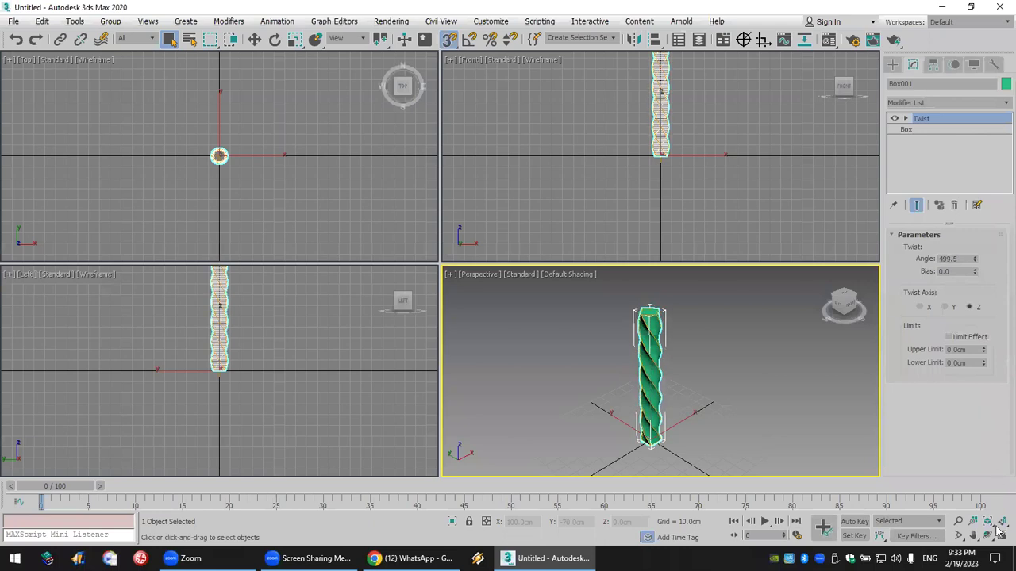
pyautogui.click(1000, 524)
pyautogui.keyDown('alt'); pyautogui.moveTo(795, 411); pyautogui.dragTo(787, 416, button='middle'); pyautogui.keyUp('alt')
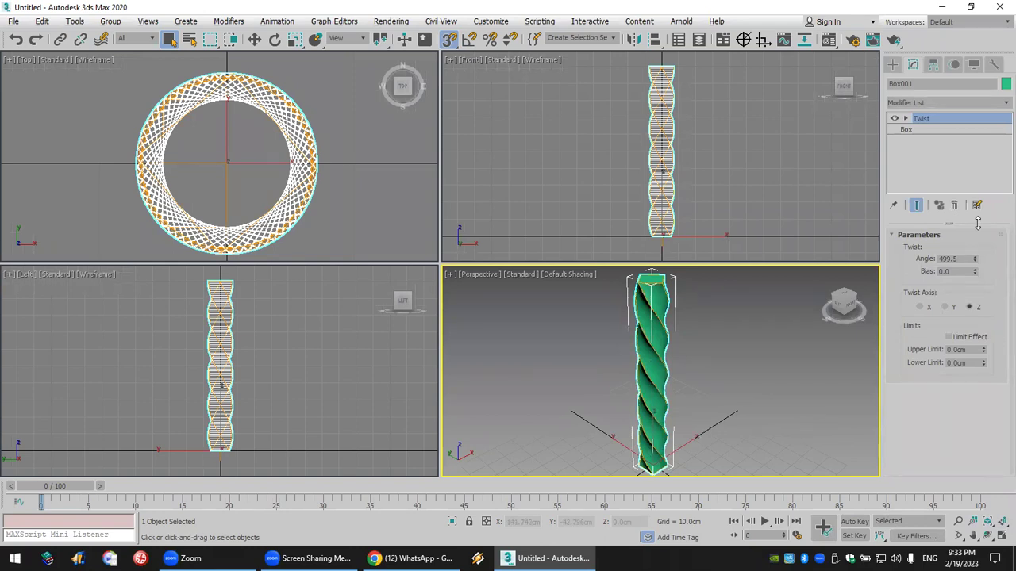
# Try a Twist bias of about 53.5 on the column and reset the bias to 0.
pyautogui.moveTo(976, 275); pyautogui.dragTo(40, 206)
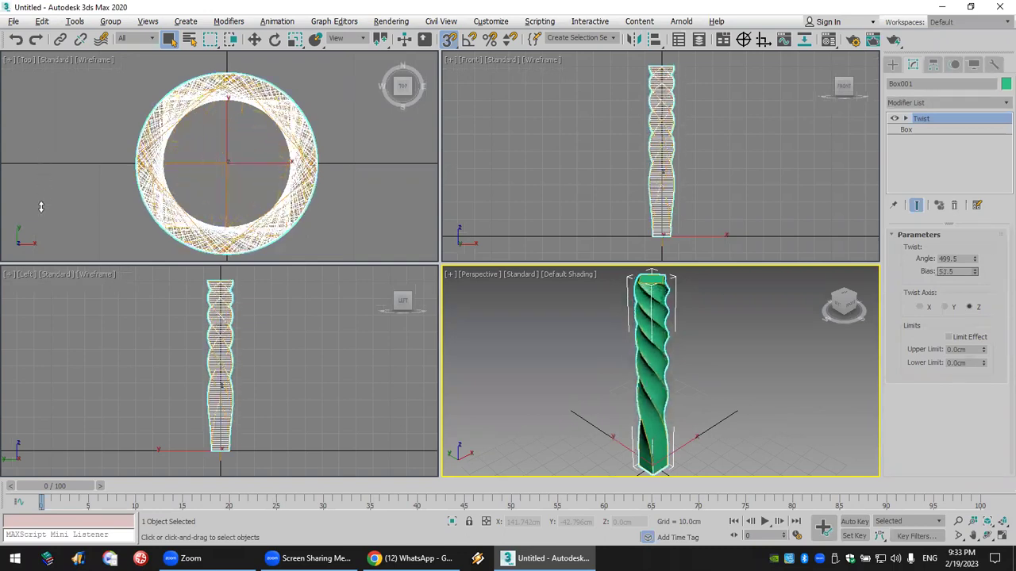
pyautogui.doubleClick(956, 272)
pyautogui.write('0')
pyautogui.press('Return')
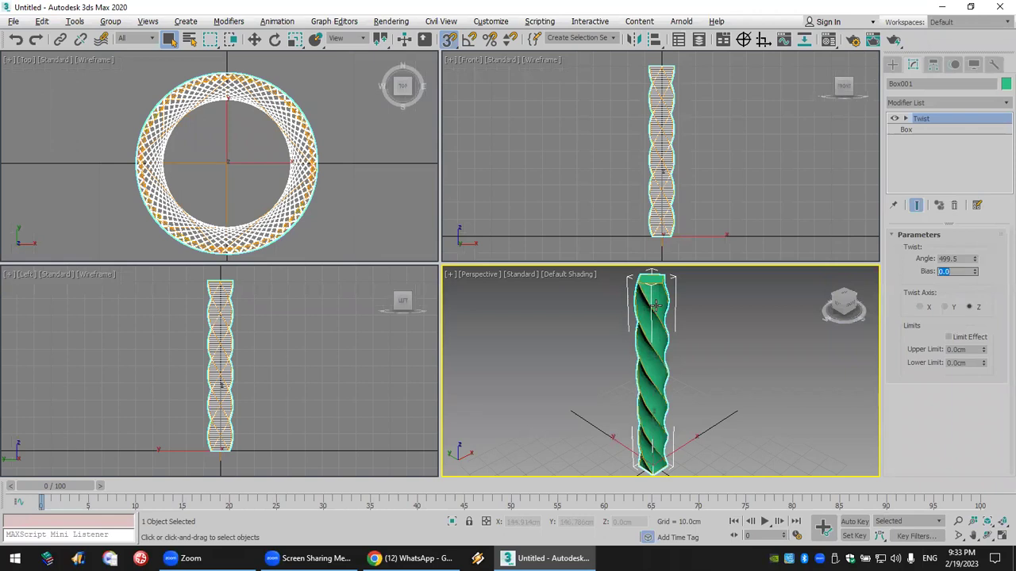
# Limit the Twist effect to the column's middle, with lower limit 20 cm and upper limit 80 cm.
pyautogui.click(972, 363)
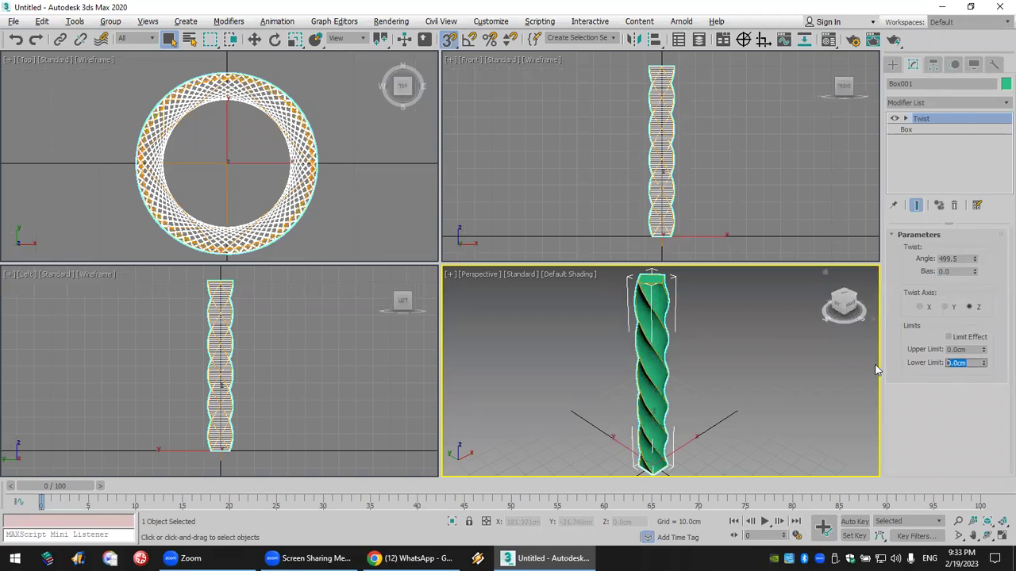
pyautogui.write('20')
pyautogui.press('Return')
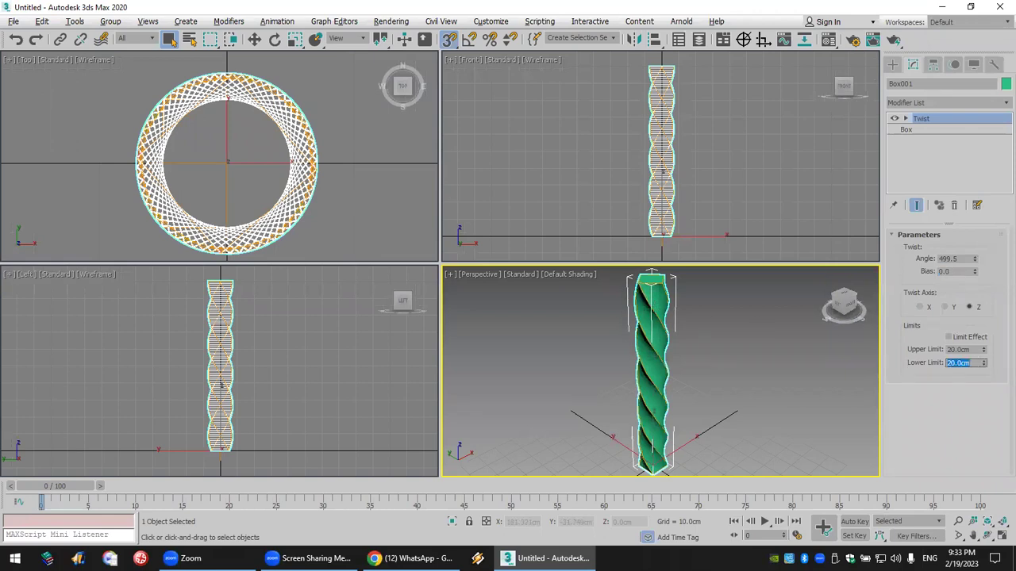
pyautogui.doubleClick(975, 350)
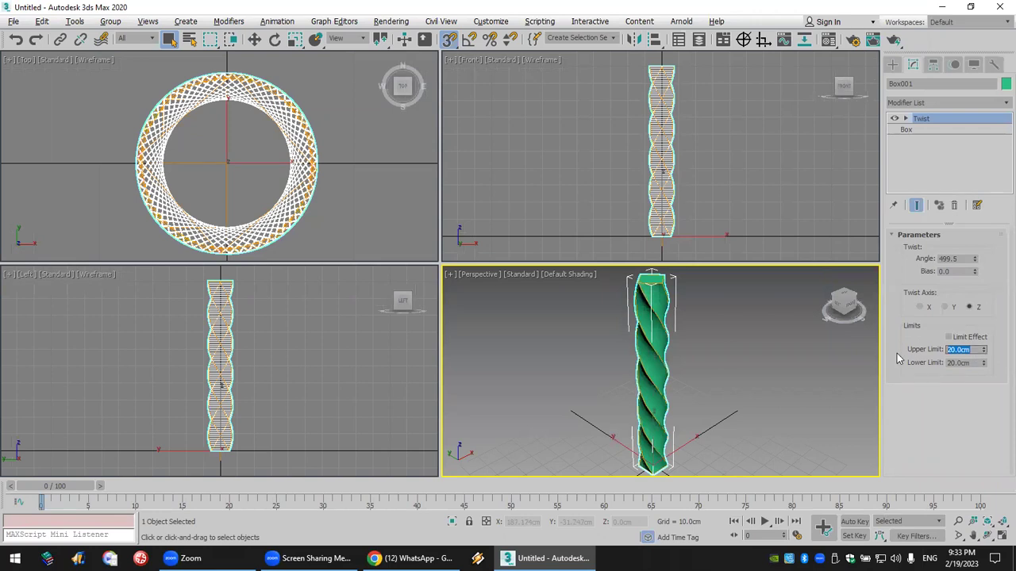
pyautogui.write('80')
pyautogui.press('Return')
pyautogui.click(978, 340)
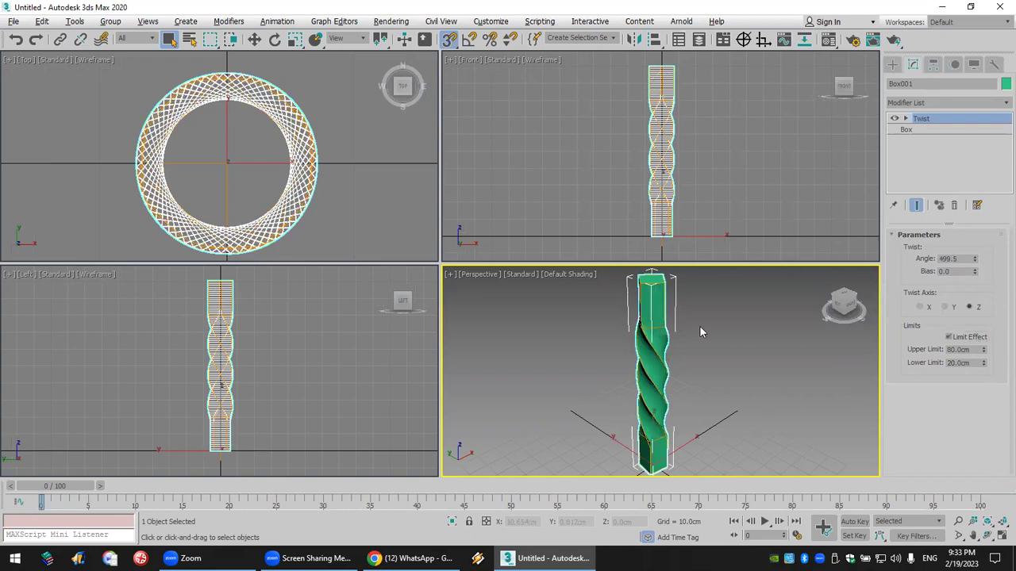
# Increase the Twist angle of the limited section to 605.
pyautogui.moveTo(976, 262); pyautogui.dragTo(984, 127)
pyautogui.moveTo(740, 366); pyautogui.dragTo(721, 367, button='middle')
pyautogui.scroll(-3, 722, 365)
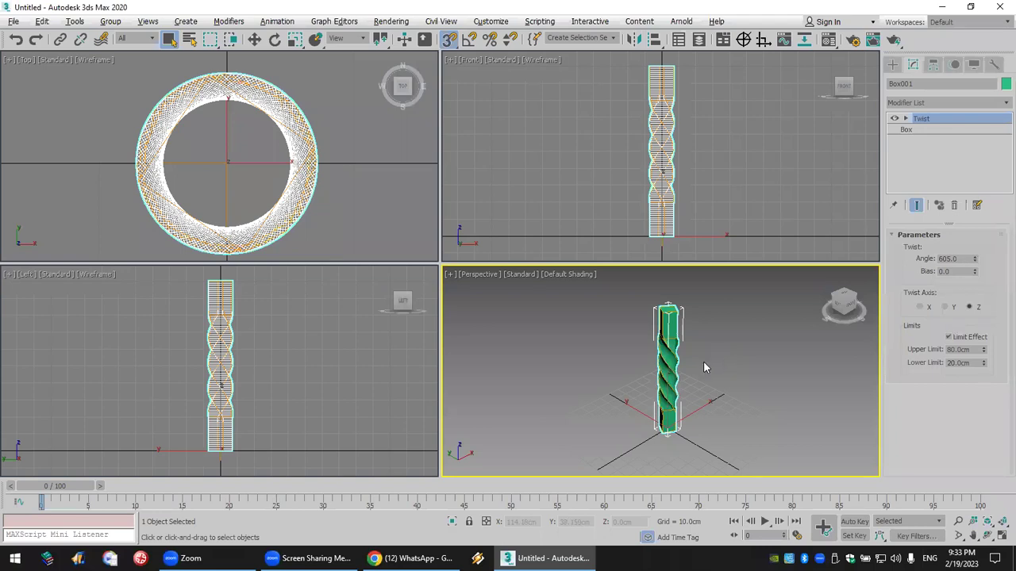
pyautogui.scroll(2, 676, 361)
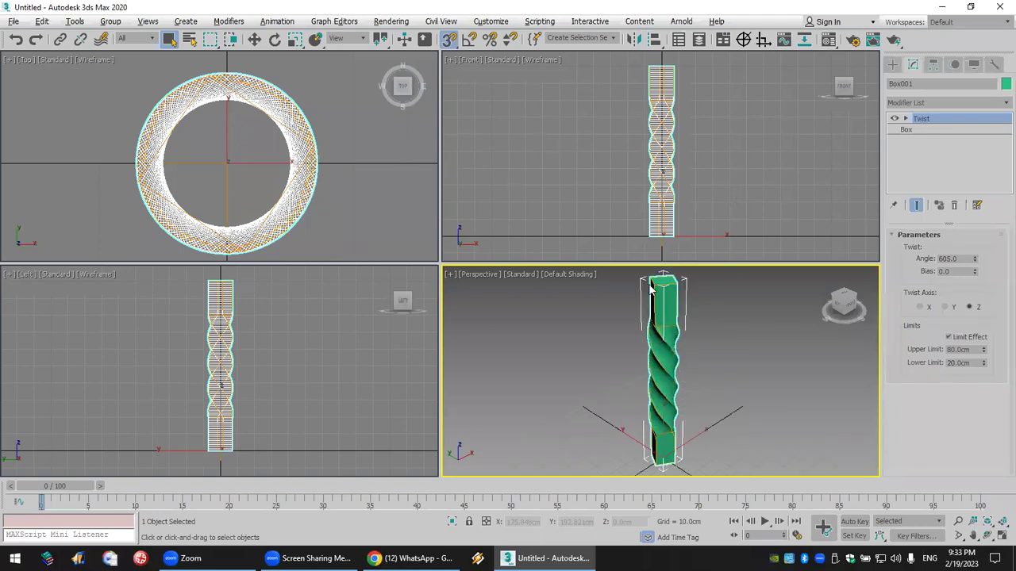
# Add a Bend modifier above the Twist and set its angle to 180 to form an arch.
pyautogui.click(958, 102)
pyautogui.scroll(-4, 956, 115)
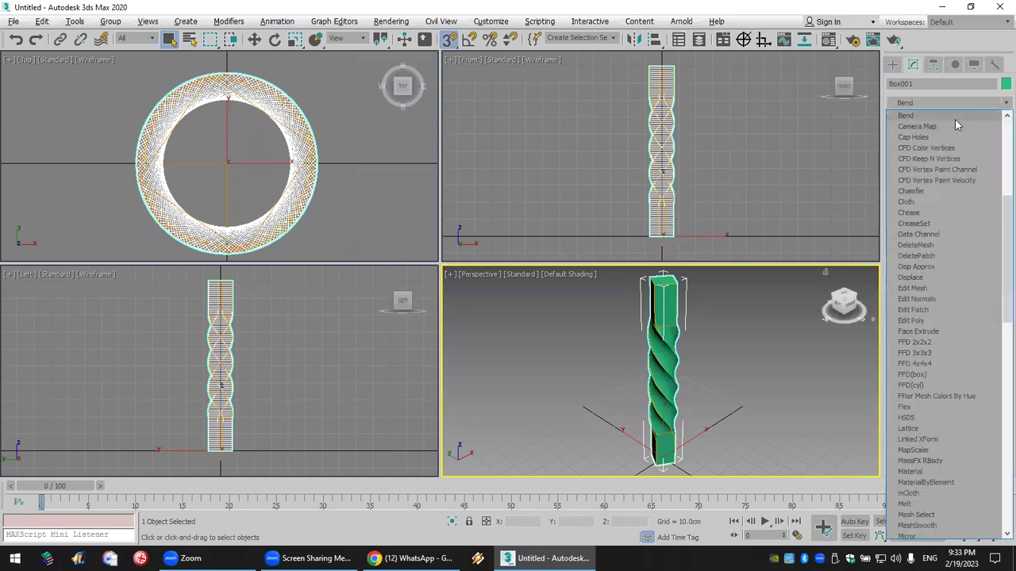
pyautogui.click(954, 119)
pyautogui.click(959, 258)
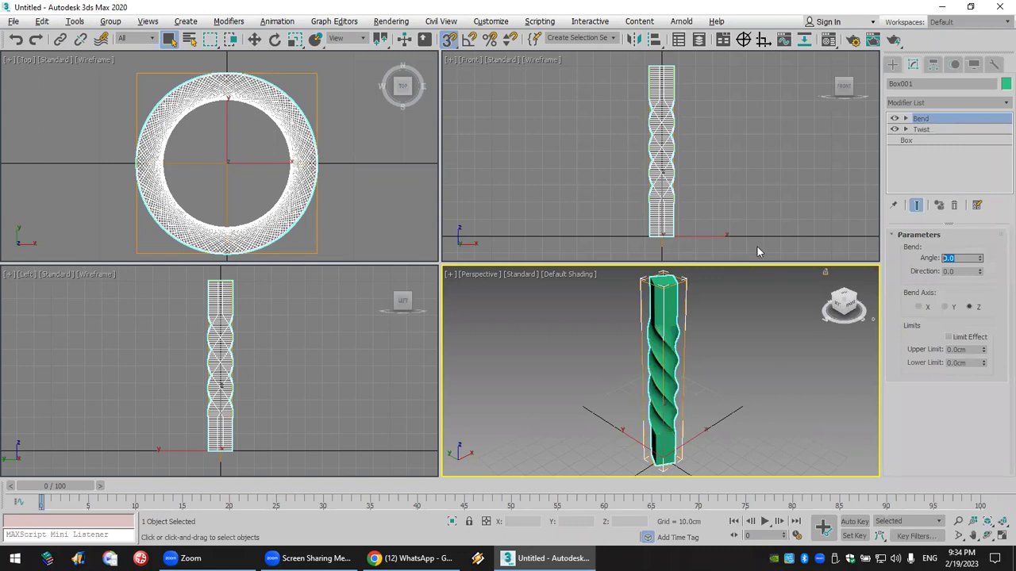
pyautogui.write('180')
pyautogui.press('Return')
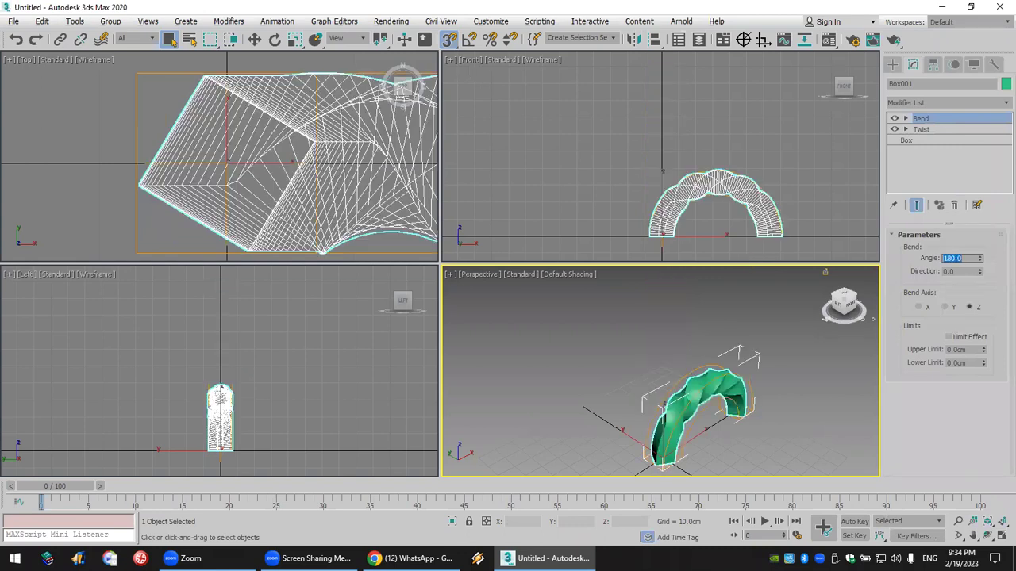
pyautogui.scroll(-5, 288, 199)
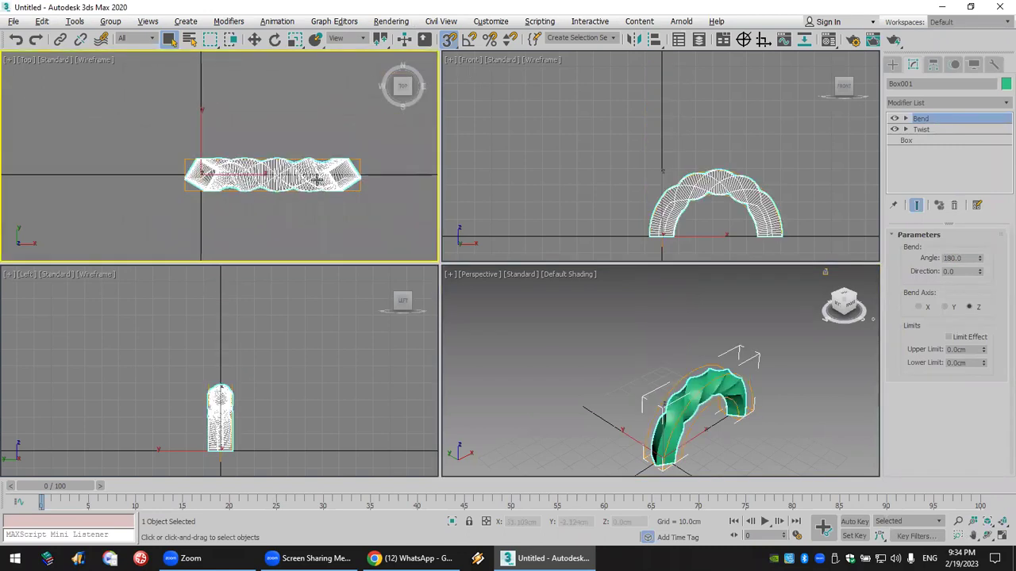
# Rotate-clone the twisted arch about its base in the top view into 20 copies, and inspect the radial arrangement from several angles.
pyautogui.click(275, 40)
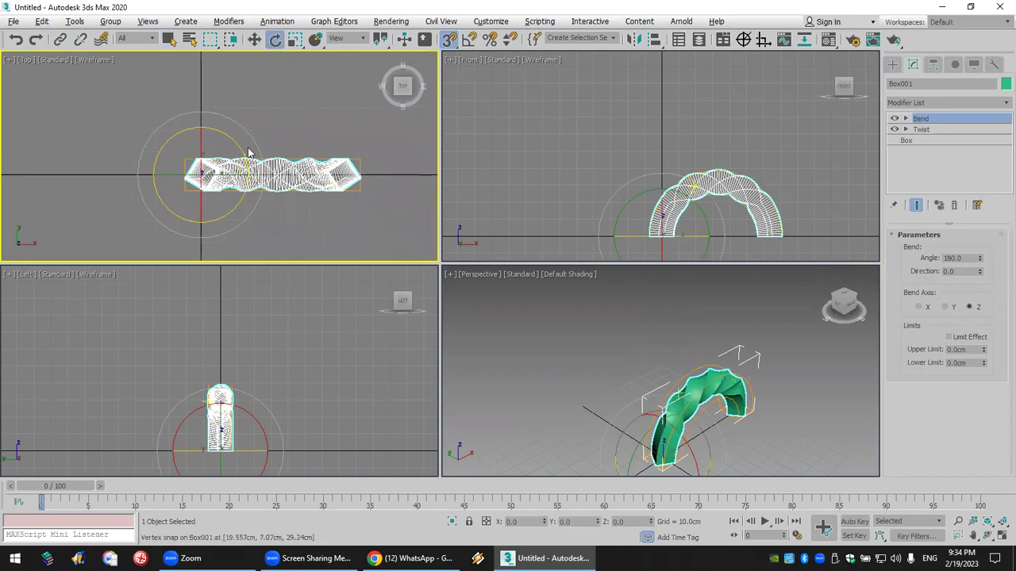
pyautogui.keyDown('shift'); pyautogui.moveTo(229, 155); pyautogui.dragTo(231, 112); pyautogui.keyUp('shift')
pyautogui.moveTo(539, 290); pyautogui.dragTo(536, 288)
pyautogui.click(519, 334)
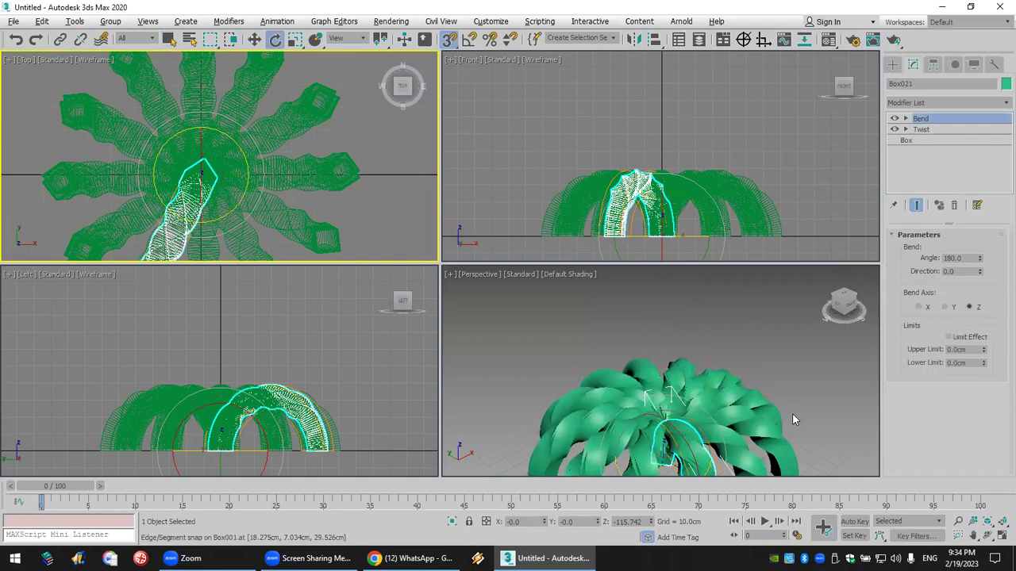
pyautogui.scroll(-2, 793, 396)
pyautogui.click(987, 535)
pyautogui.moveTo(684, 430); pyautogui.dragTo(682, 158)
pyautogui.moveTo(690, 310); pyautogui.dragTo(673, 408)
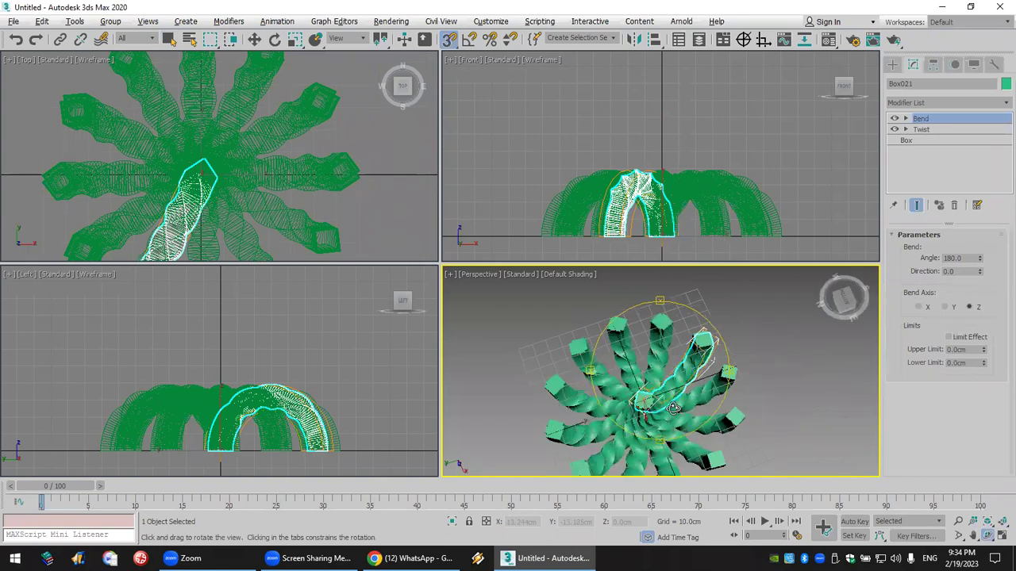
# Undo the radial copies and the 180-degree bend, restore the limited twist with an unbent Bend modifier, and deselect the column.
pyautogui.click(16, 40)
pyautogui.moveTo(599, 342); pyautogui.dragTo(679, 382)
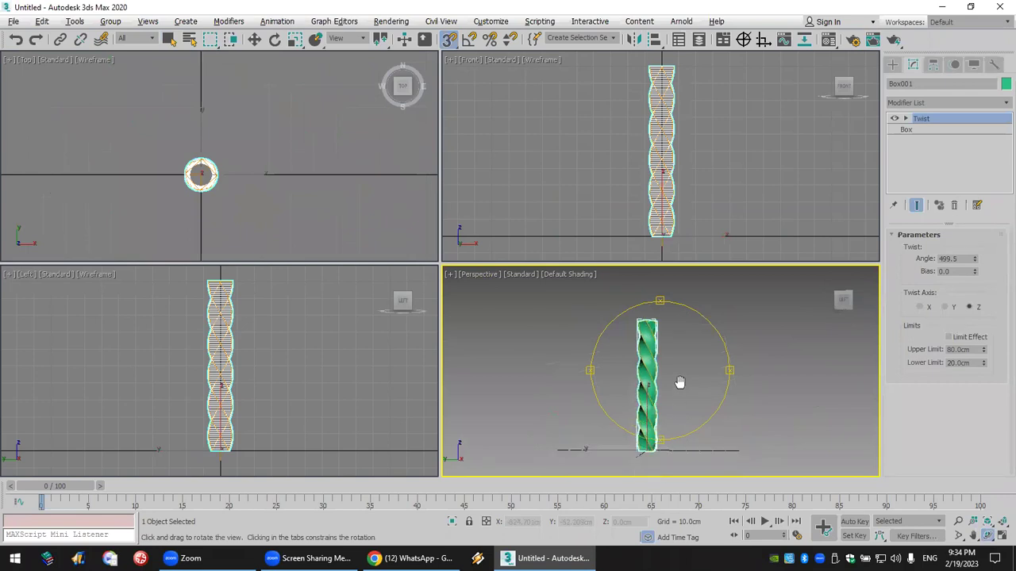
pyautogui.click(36, 40)
pyautogui.press('e')
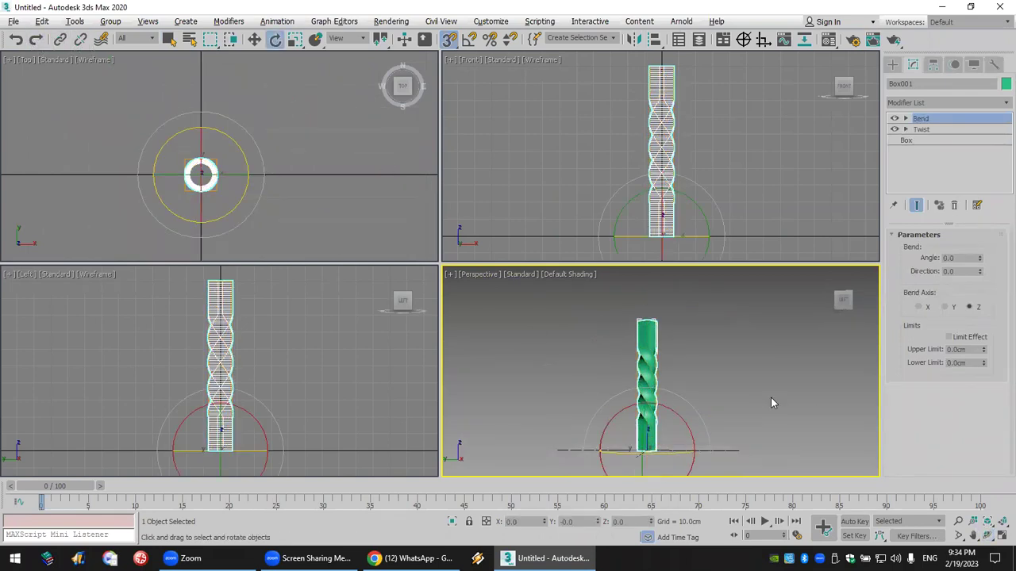
pyautogui.click(771, 397)
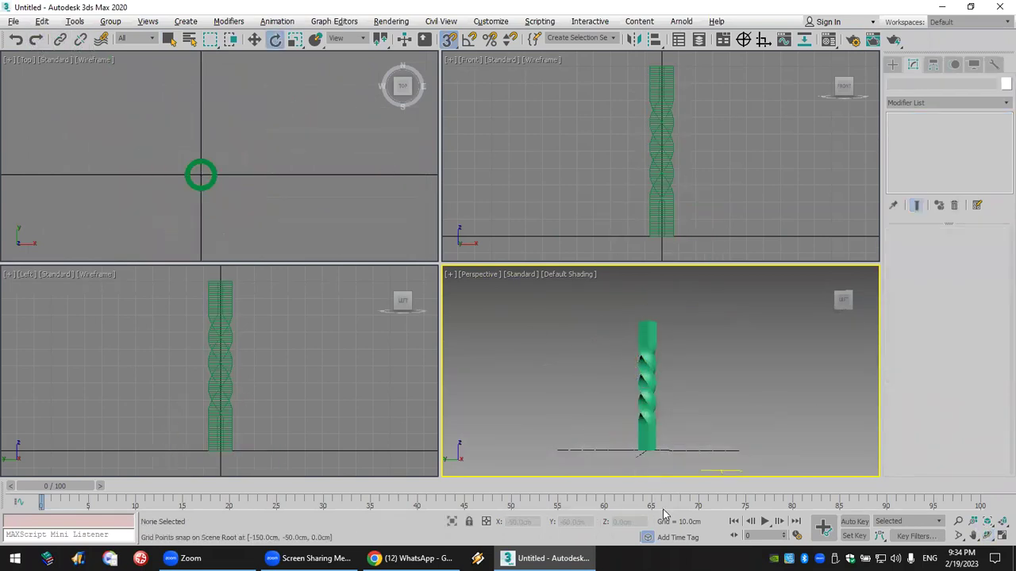
pyautogui.click(1001, 520)
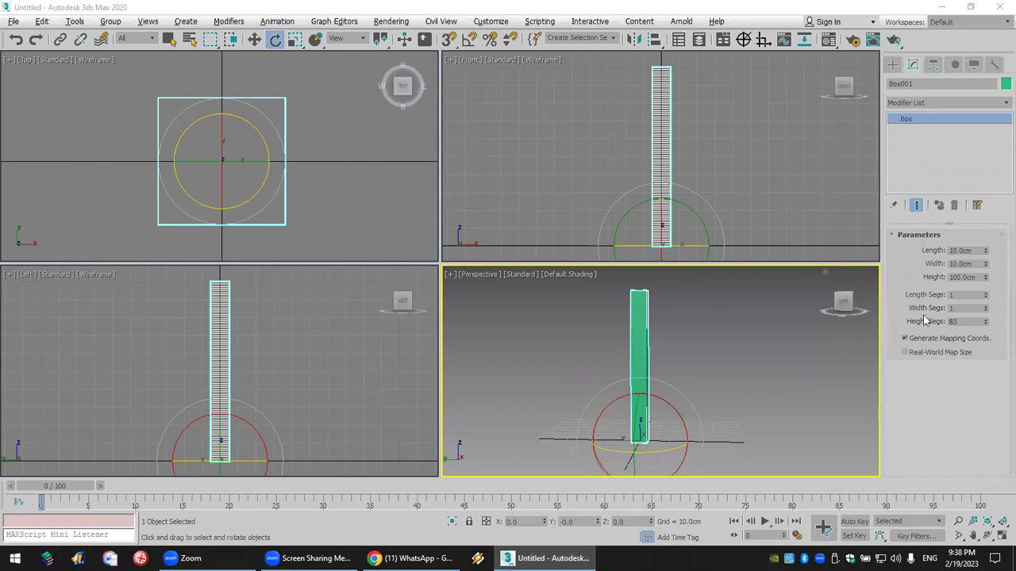
# Set the plain box's height to 10 cm, fit it in all views and reset its height segments to 1.
pyautogui.doubleClick(964, 277)
pyautogui.write('10')
pyautogui.press('Return')
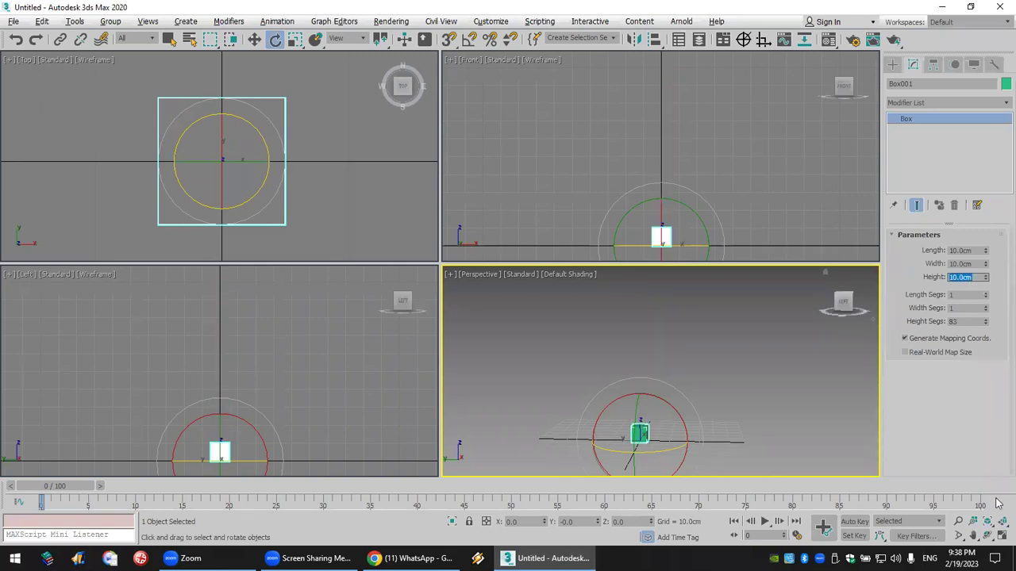
pyautogui.click(1001, 522)
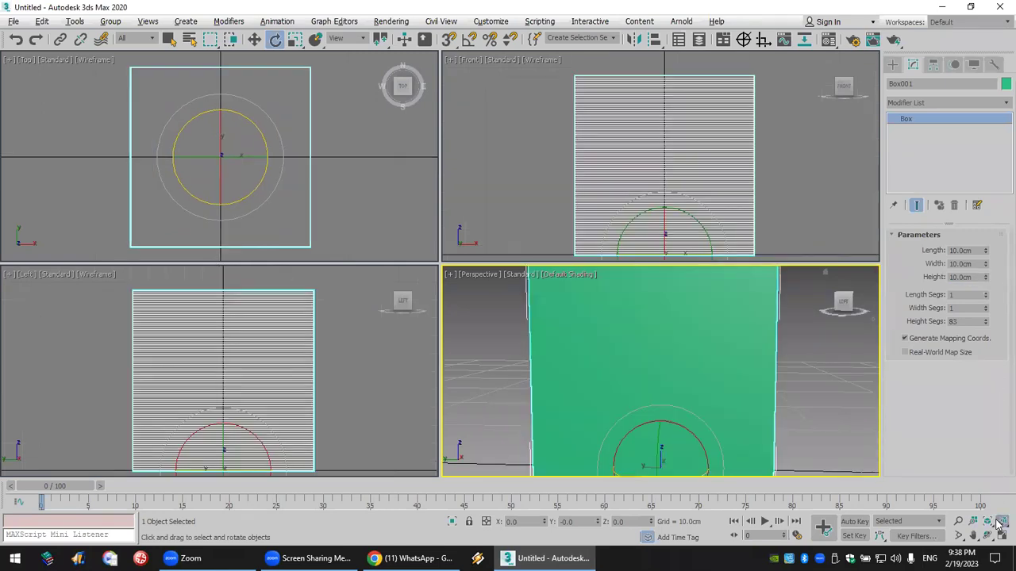
pyautogui.rightClick(986, 321)
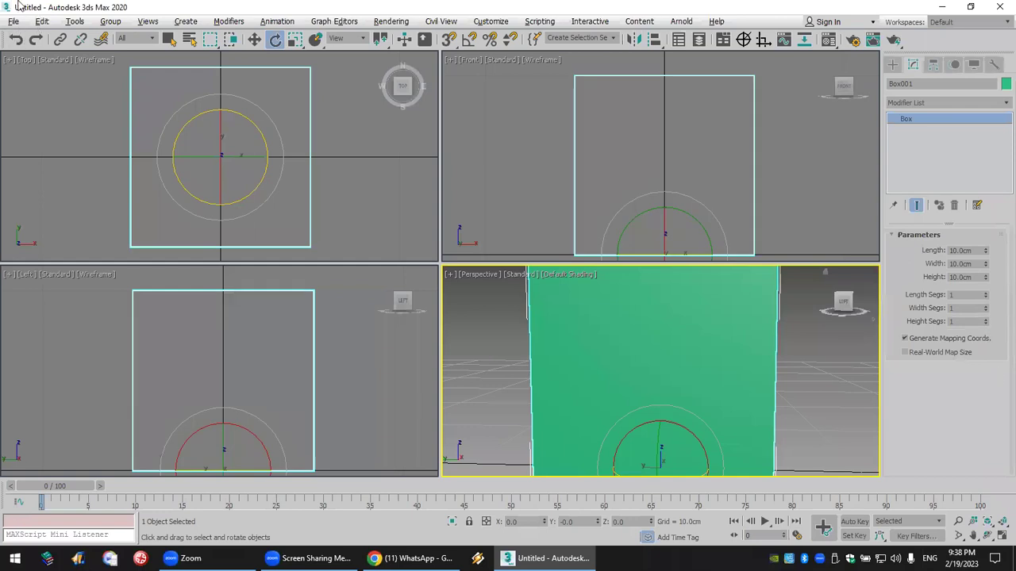
# Add a Taper modifier to the 10 cm cube.
pyautogui.click(912, 103)
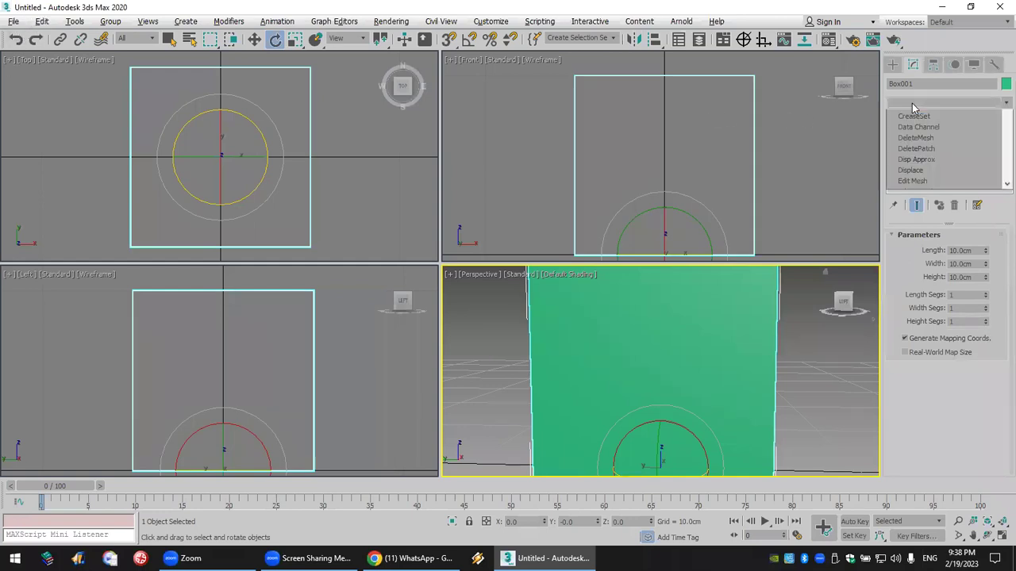
pyautogui.press('t')
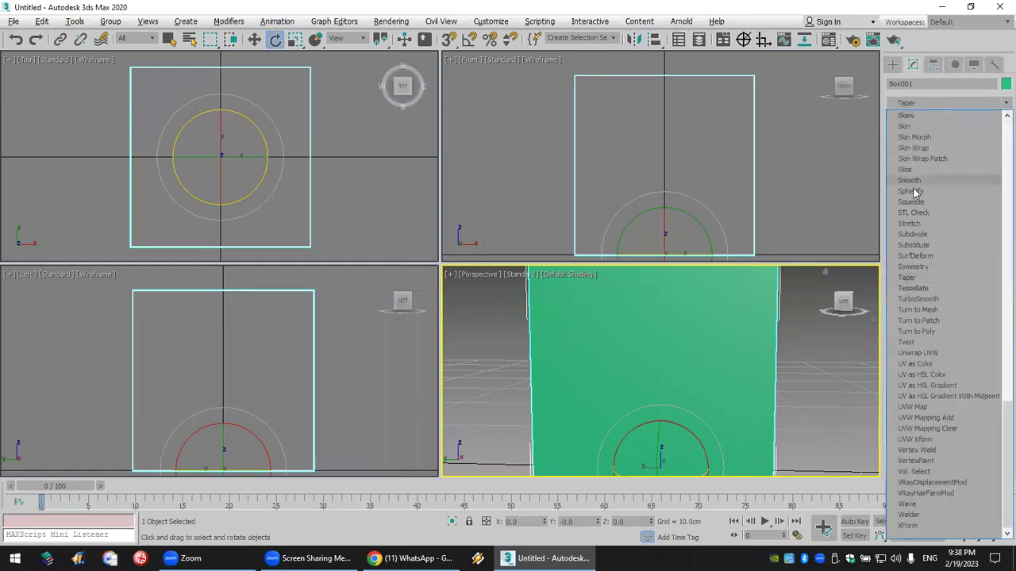
pyautogui.click(918, 276)
pyautogui.scroll(-2, 655, 163)
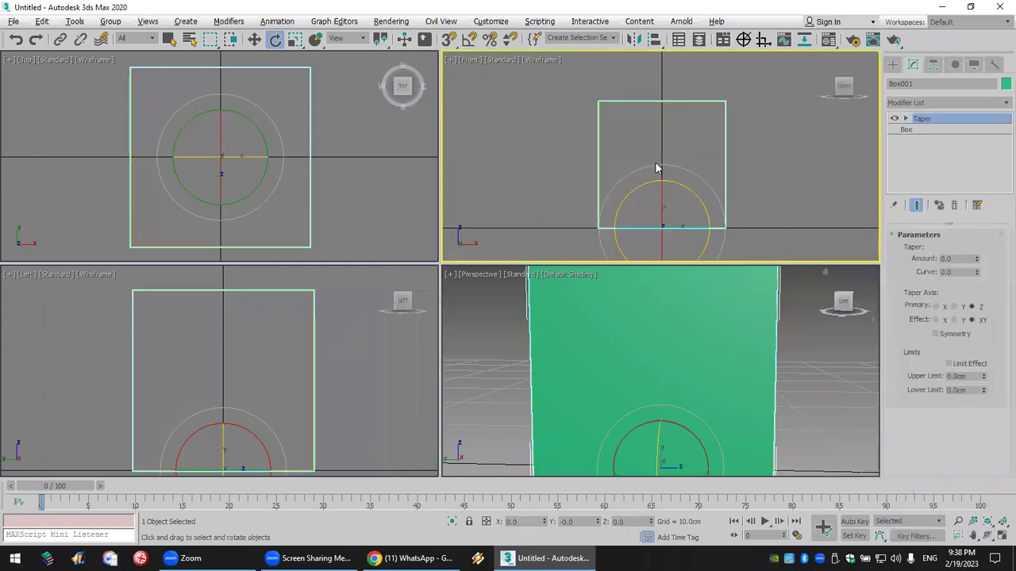
# Set the Taper modifier's amount to -0.94 and its curve to 3.59.
pyautogui.click(254, 40)
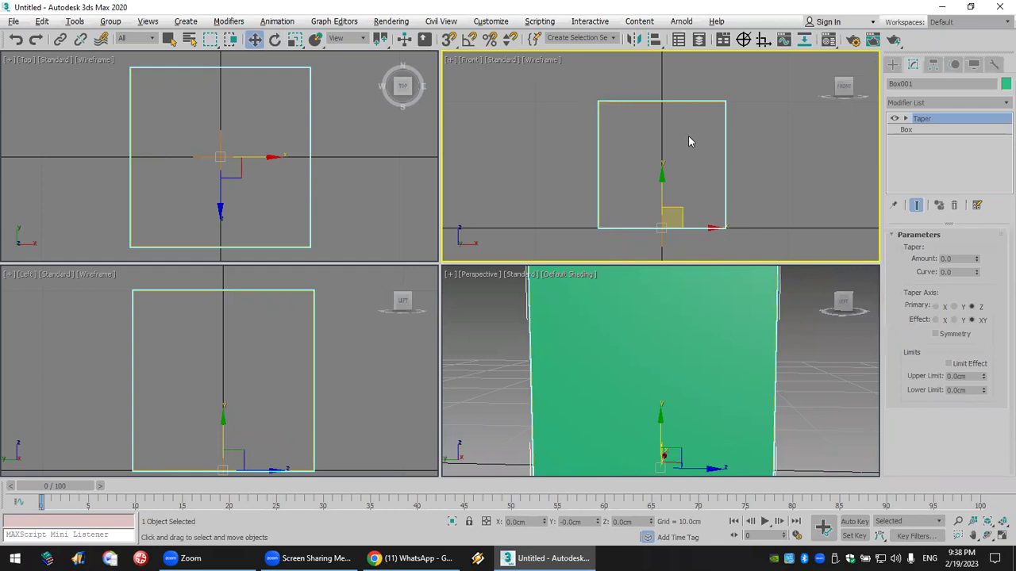
pyautogui.moveTo(975, 266); pyautogui.dragTo(4, 185)
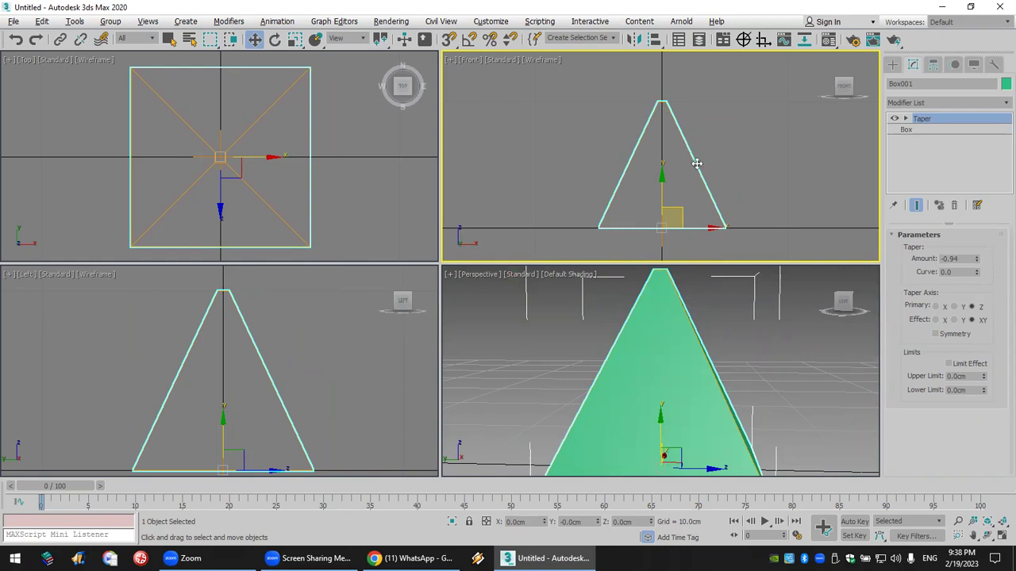
pyautogui.moveTo(978, 270); pyautogui.dragTo(954, 45)
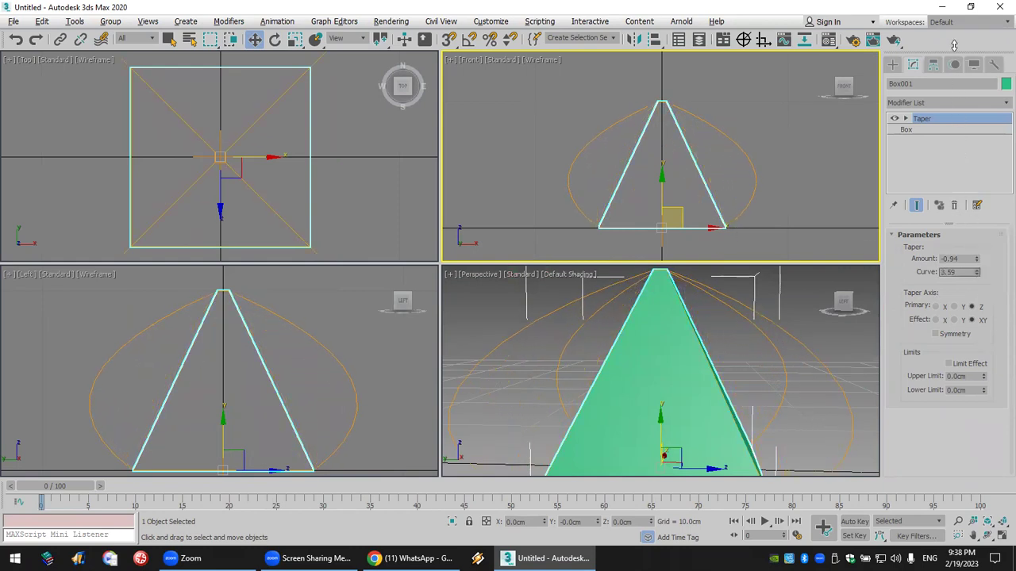
# Increase the base box's height segments to about 78 so the taper curve bends its sides smoothly.
pyautogui.click(929, 129)
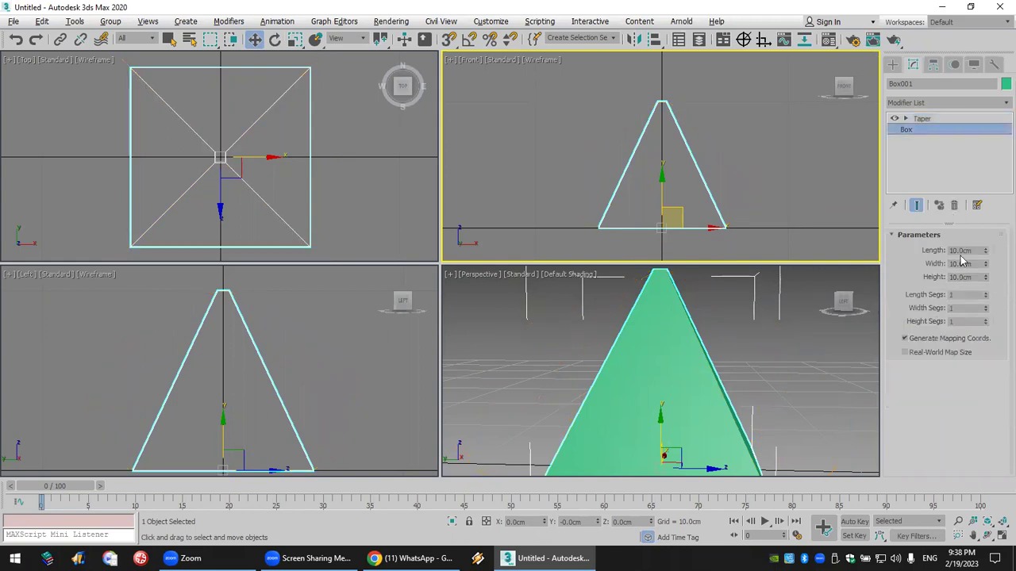
pyautogui.click(985, 319)
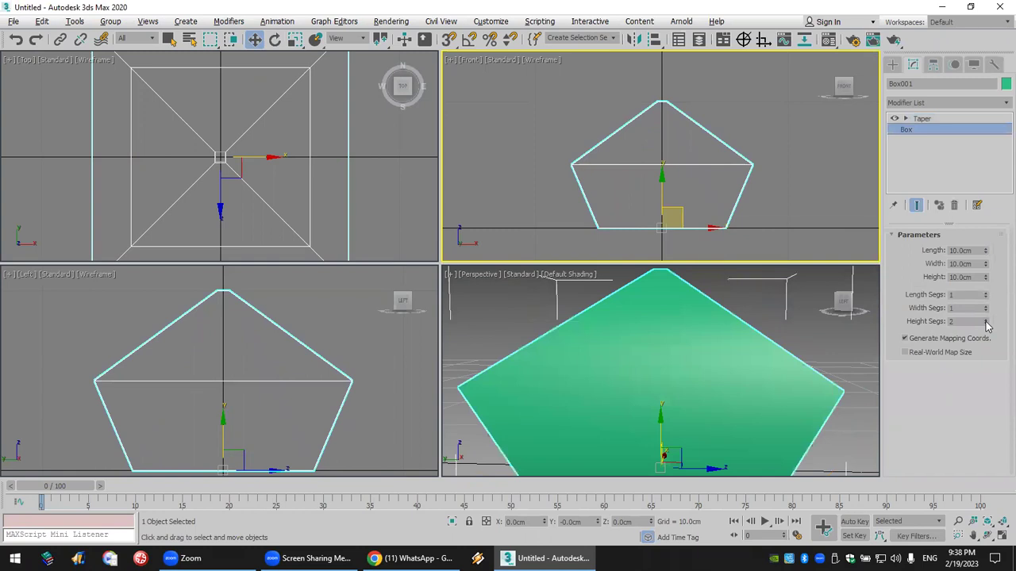
pyautogui.click(986, 319)
pyautogui.click(985, 319)
pyautogui.click(985, 319)
pyautogui.click(986, 319)
pyautogui.click(986, 320)
pyautogui.moveTo(986, 323); pyautogui.dragTo(942, 156)
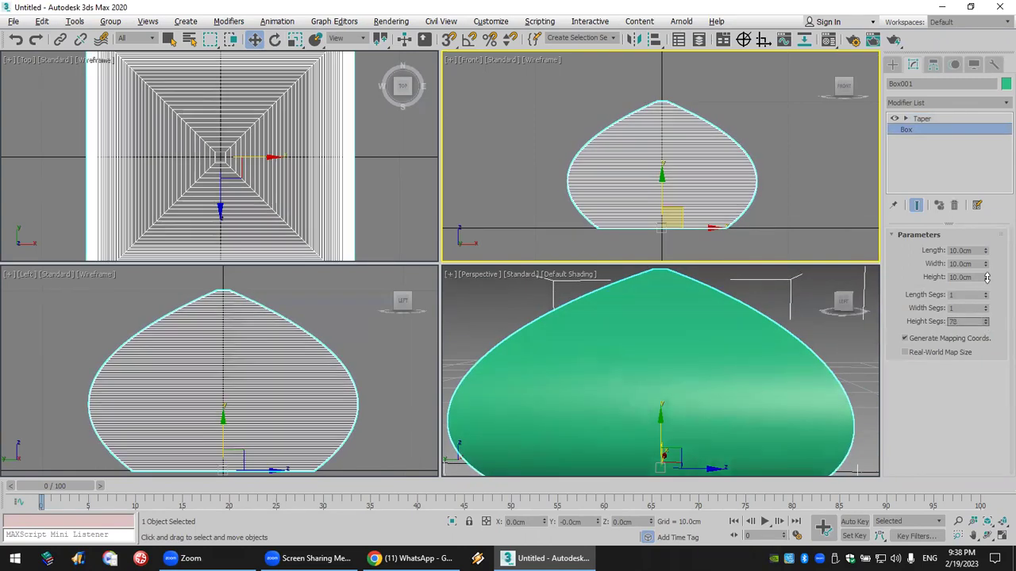
# Limit the Taper effect with a lower limit of 2 cm and an upper limit of 8 cm.
pyautogui.click(933, 118)
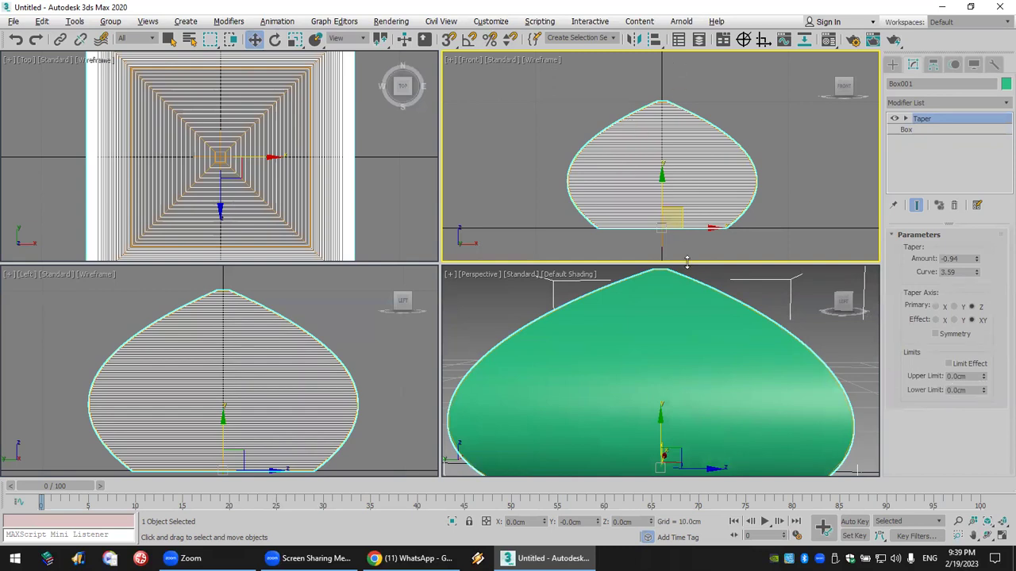
pyautogui.moveTo(976, 389); pyautogui.dragTo(891, 389)
pyautogui.write('2')
pyautogui.press('Return')
pyautogui.moveTo(960, 378); pyautogui.dragTo(941, 382)
pyautogui.write('8')
pyautogui.click(973, 365)
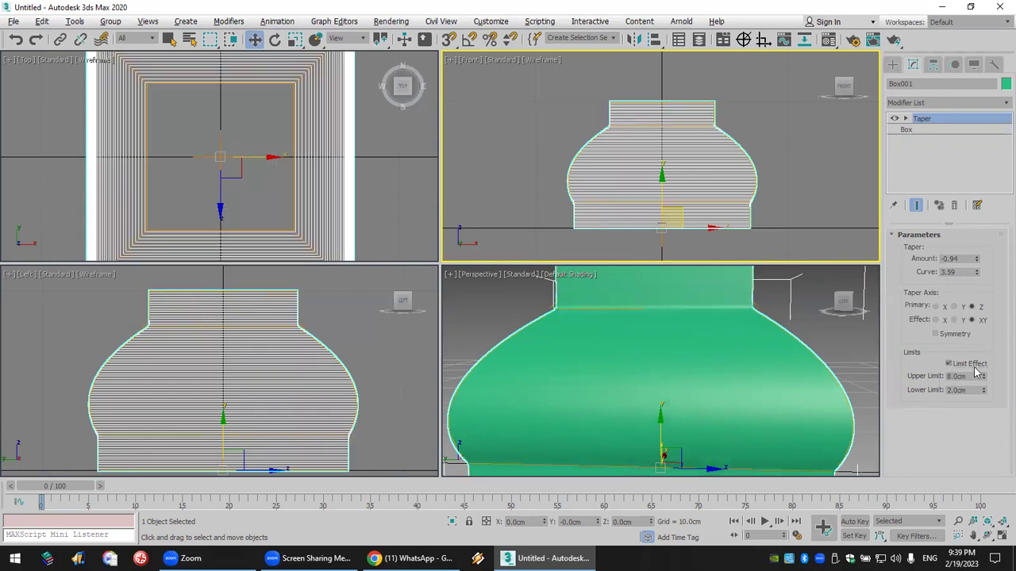
# Set the taper's curve to 5.15 and inspect the bulging box from an angle in the perspective view.
pyautogui.scroll(-8, 748, 390)
pyautogui.click(987, 533)
pyautogui.moveTo(639, 354); pyautogui.dragTo(988, 394)
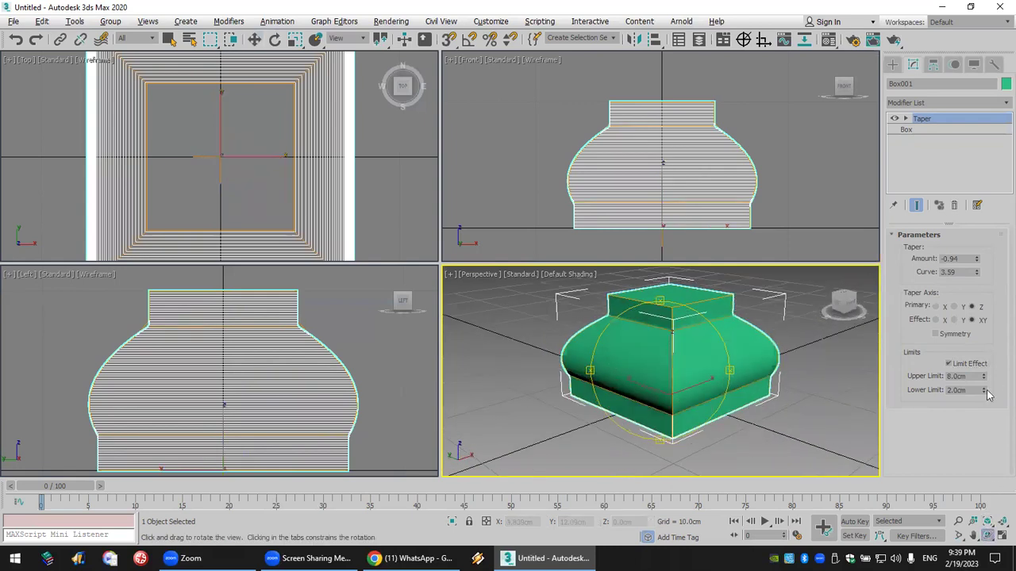
pyautogui.moveTo(977, 275); pyautogui.dragTo(977, 206)
pyautogui.click(976, 389)
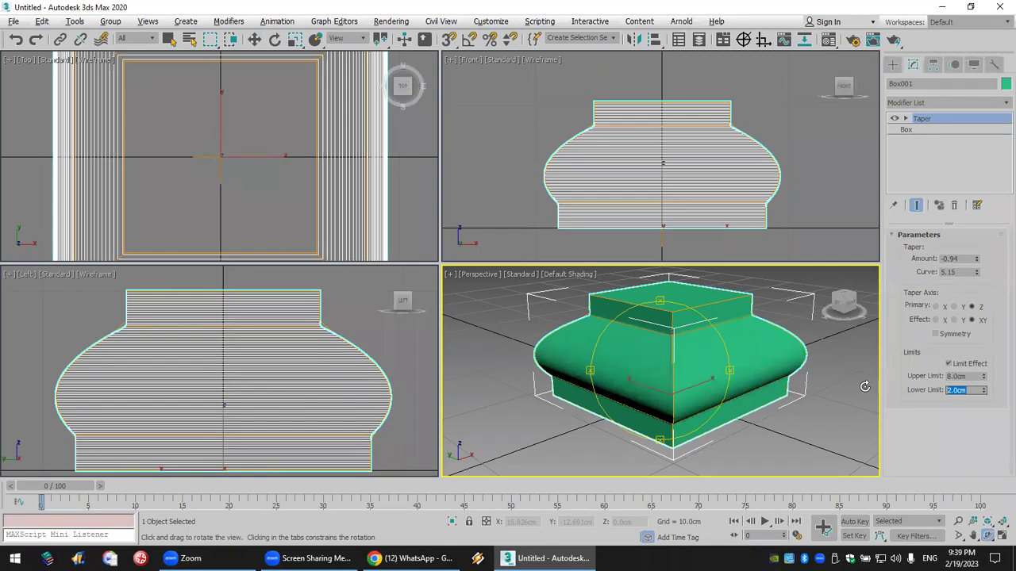
pyautogui.moveTo(626, 370); pyautogui.dragTo(702, 374)
pyautogui.scroll(3, 703, 375)
pyautogui.scroll(-3, 703, 375)
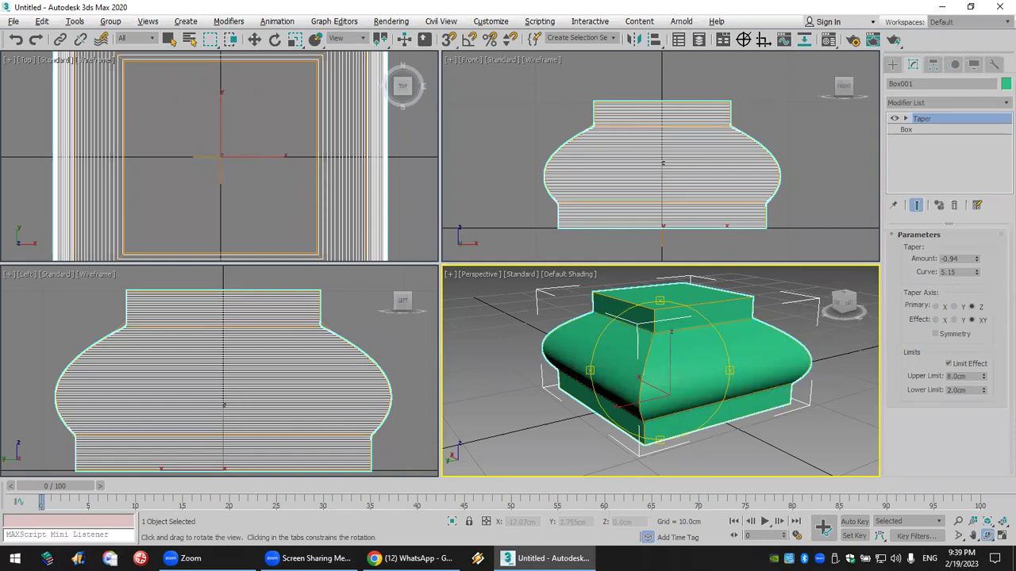
# Switch to WhatsApp, send the copied screenshot of the tapered box to the class group chat and view it enlarged.
pyautogui.hotkey('alt', 'Tab')
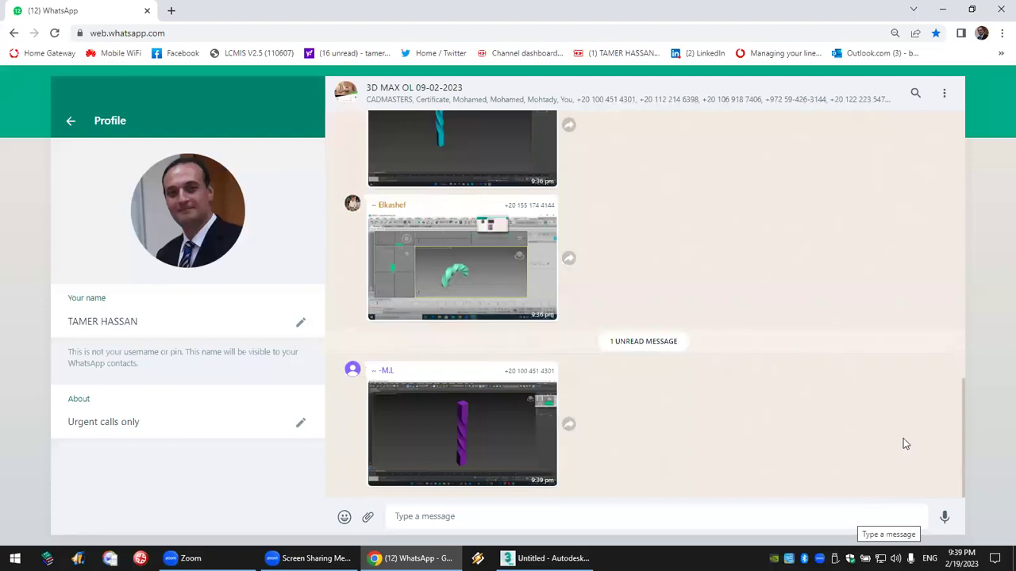
pyautogui.hotkey('ctrl', 'v')
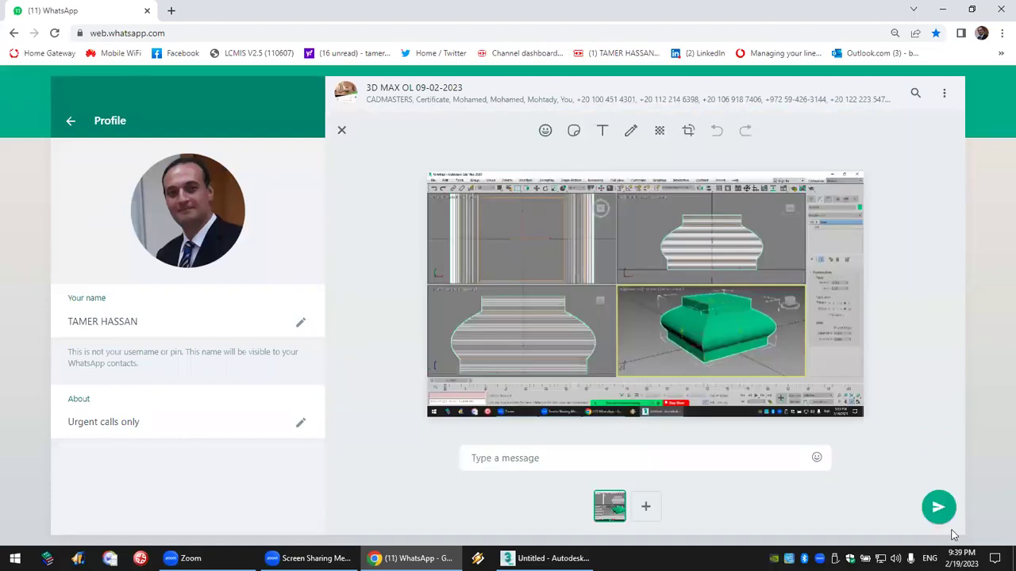
pyautogui.click(938, 509)
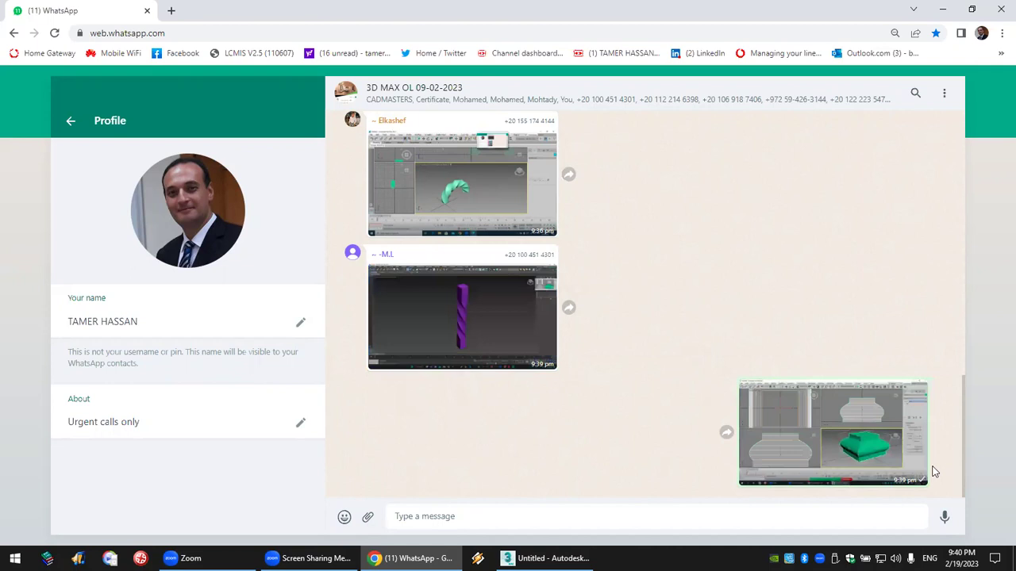
pyautogui.click(861, 454)
pyautogui.click(723, 327)
pyautogui.click(722, 328)
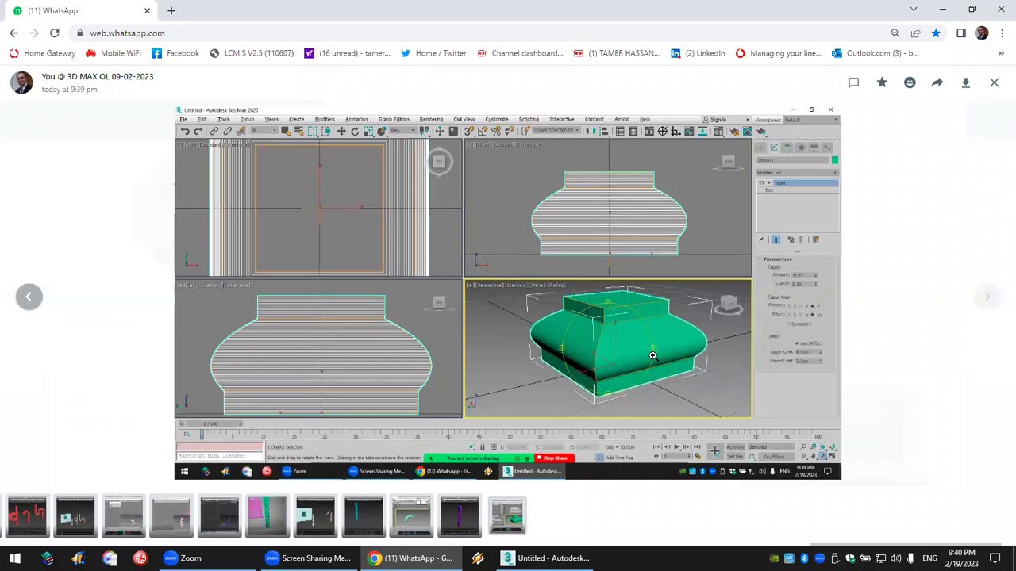
# Return to 3ds Max and scale the tapered box uniformly to about 91 percent in the front view.
pyautogui.hotkey('alt', 'Tab')
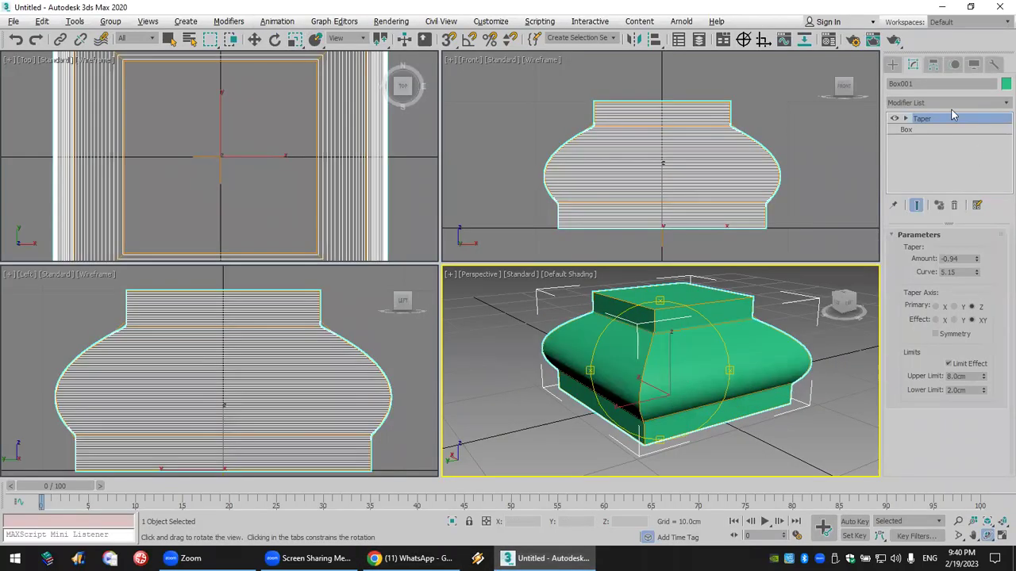
pyautogui.click(892, 63)
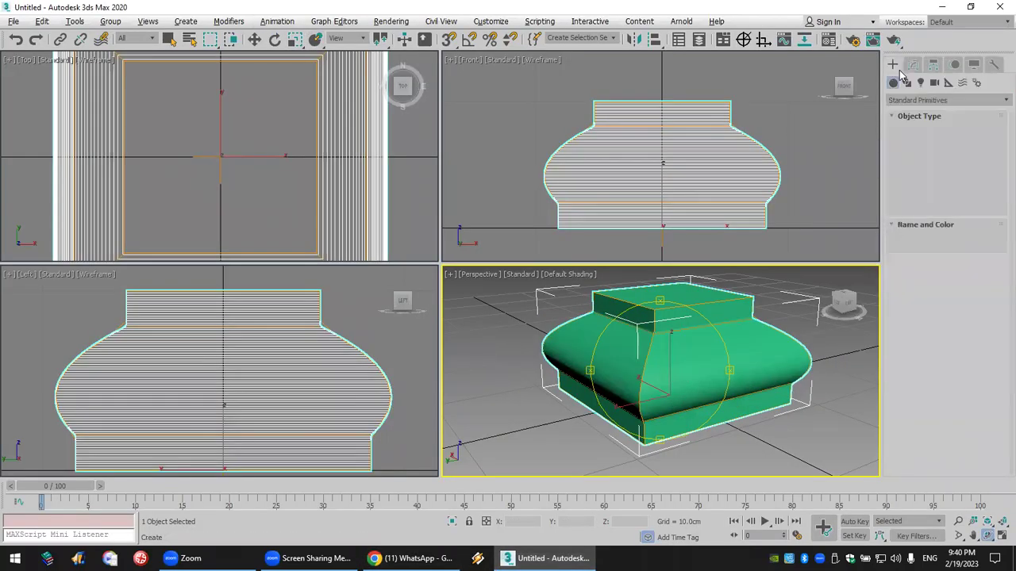
pyautogui.click(294, 40)
pyautogui.click(670, 224)
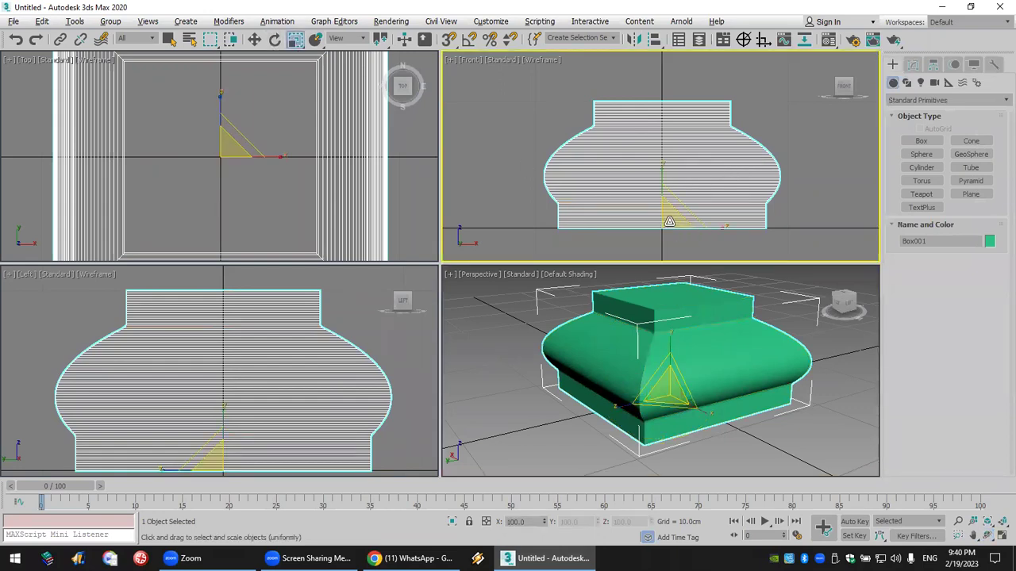
pyautogui.moveTo(670, 222); pyautogui.dragTo(688, 181)
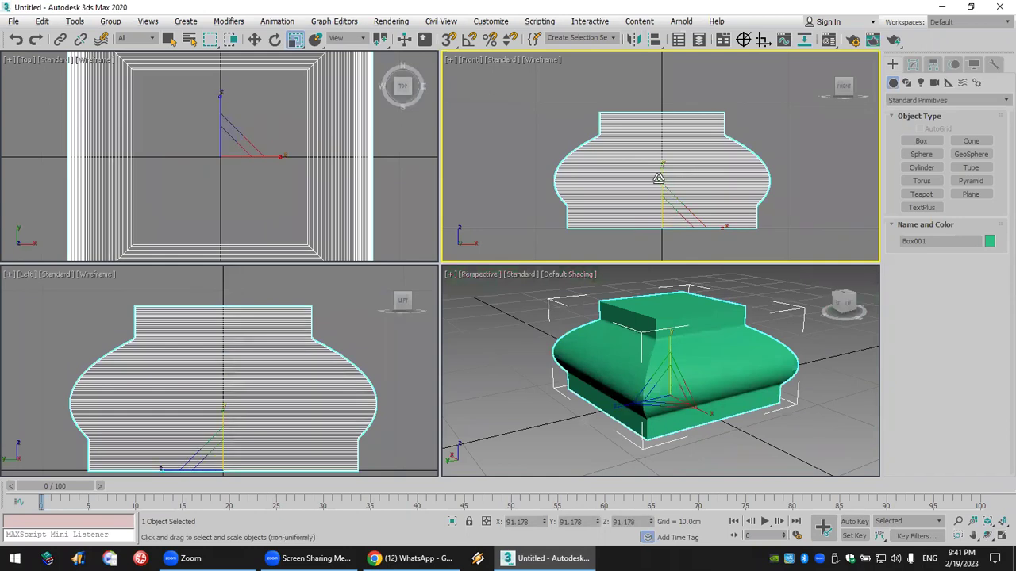
# Reset the scene to an empty one without saving the tapered box.
pyautogui.click(13, 21)
pyautogui.click(36, 60)
pyautogui.click(506, 300)
pyautogui.click(472, 295)
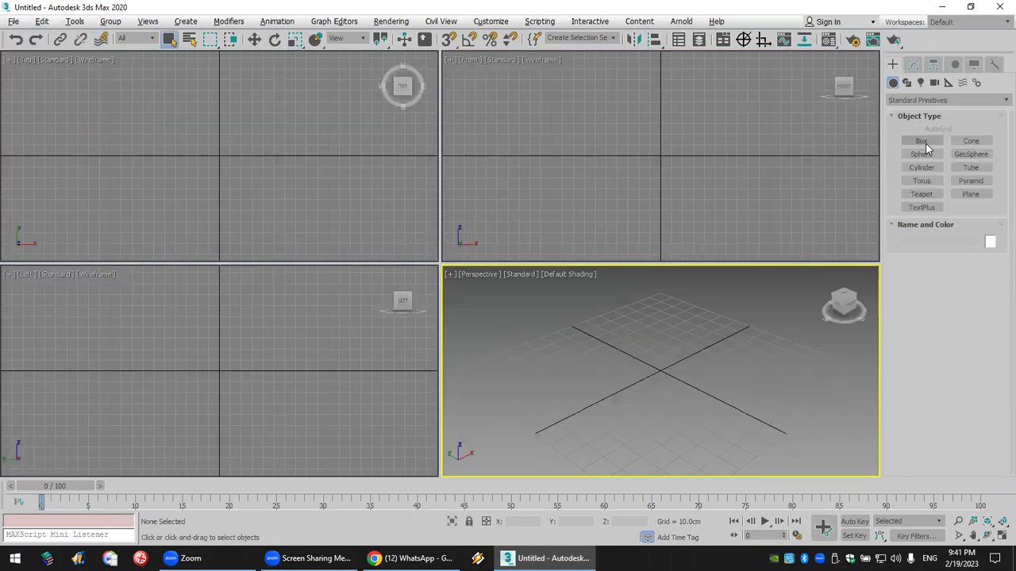
# Draw a box about 100 × 129 × 39 cm in the top view and try scaling it along X.
pyautogui.click(921, 141)
pyautogui.moveTo(157, 125); pyautogui.dragTo(205, 163)
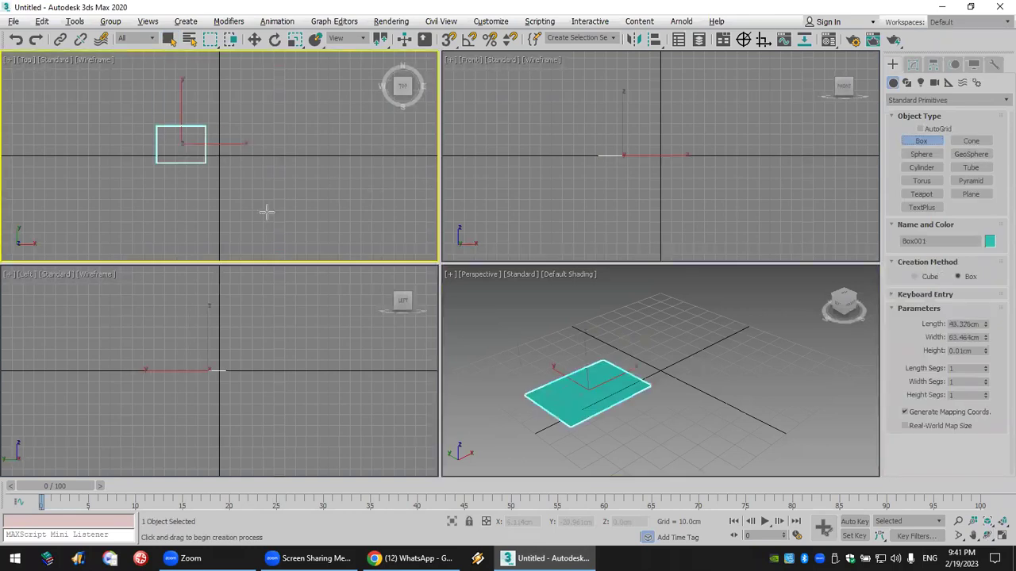
pyautogui.moveTo(266, 211); pyautogui.dragTo(298, 235)
pyautogui.click(288, 192)
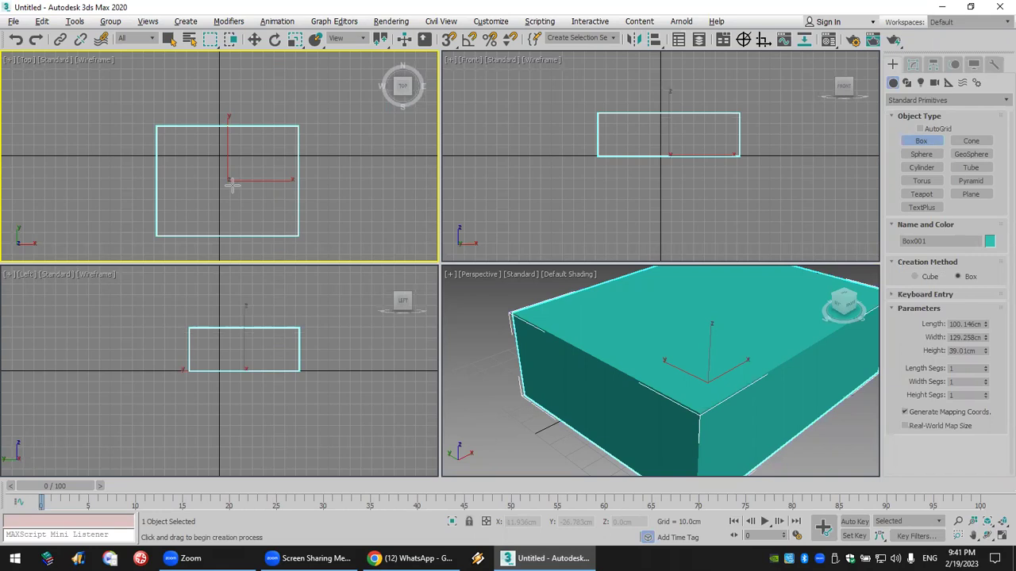
pyautogui.click(295, 40)
pyautogui.moveTo(287, 180)
pyautogui.mouseDown()
pyautogui.moveTo(346, 181)
pyautogui.moveTo(256, 179)
pyautogui.moveTo(304, 175)
pyautogui.mouseUp()
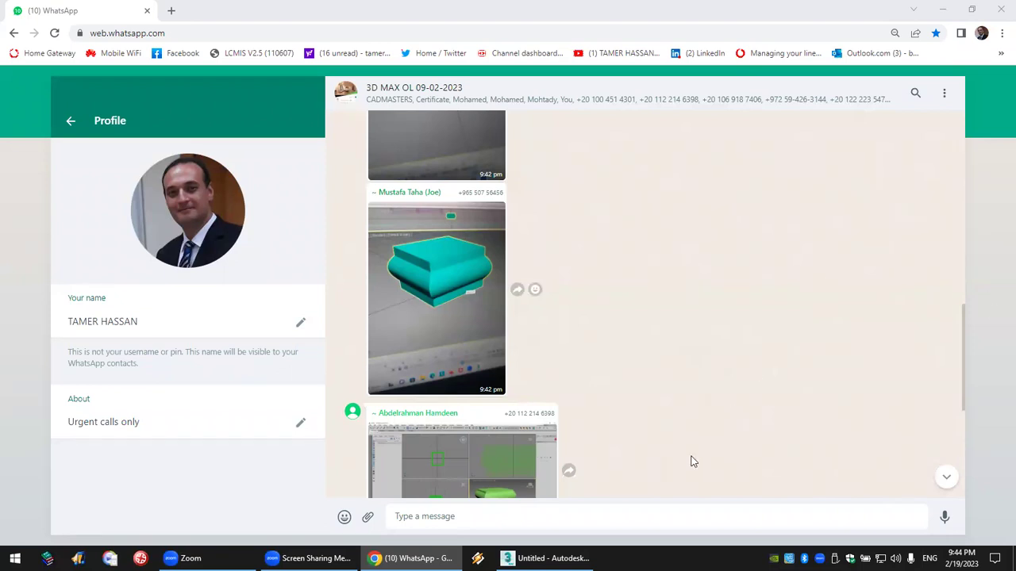
# Switch to 3ds Max and draw a long flat box about 134 × 456 × 27 cm in the top view.
pyautogui.click(547, 558)
pyautogui.click(921, 140)
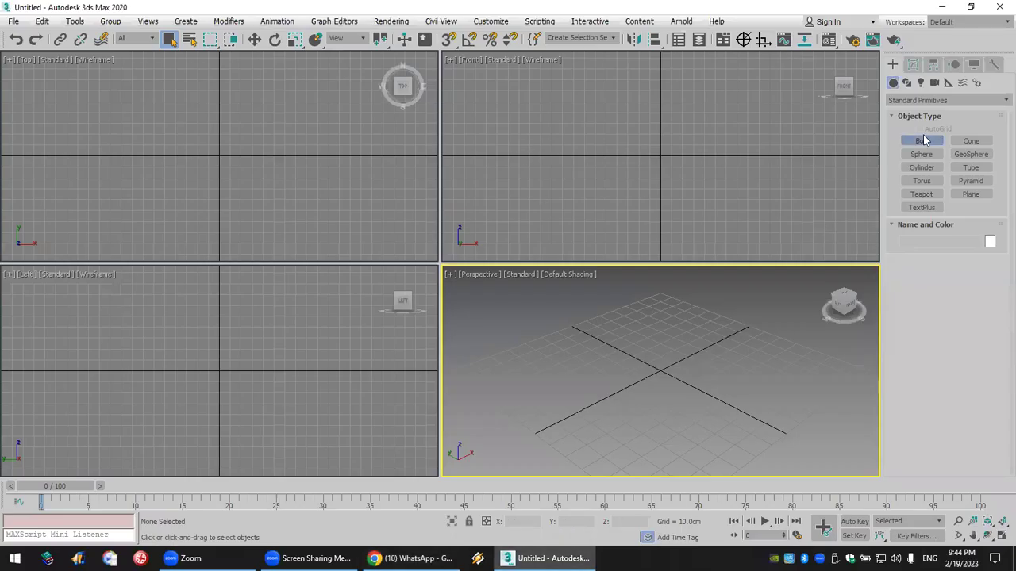
pyautogui.scroll(-1, 219, 116)
pyautogui.moveTo(71, 80); pyautogui.dragTo(413, 188)
pyautogui.click(277, 171)
pyautogui.moveTo(132, 147); pyautogui.dragTo(137, 170, button='middle')
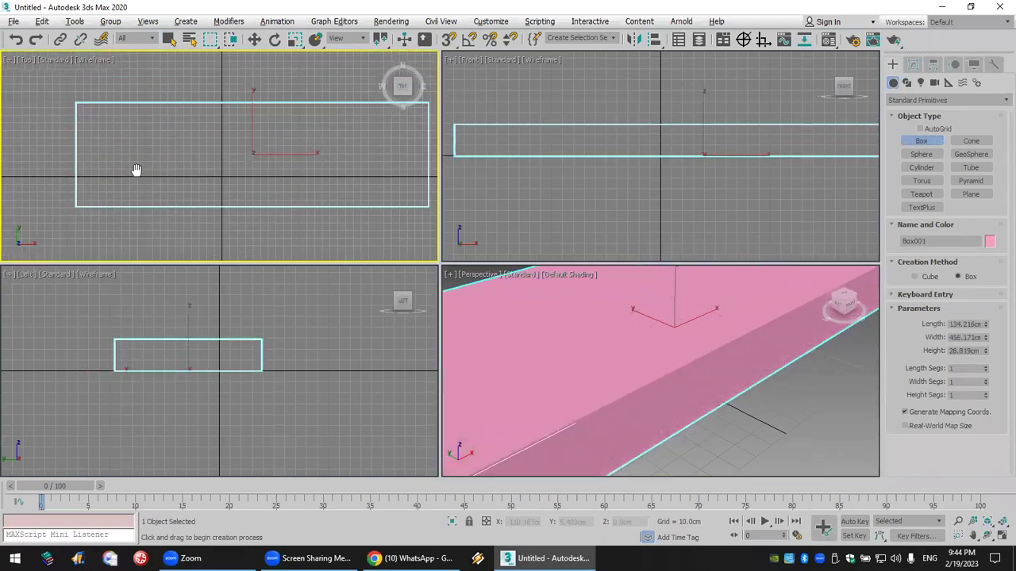
# Draw a cylinder of about 29 cm radius over one end of the long box, taller than the box.
pyautogui.click(921, 168)
pyautogui.moveTo(91, 153); pyautogui.dragTo(104, 134)
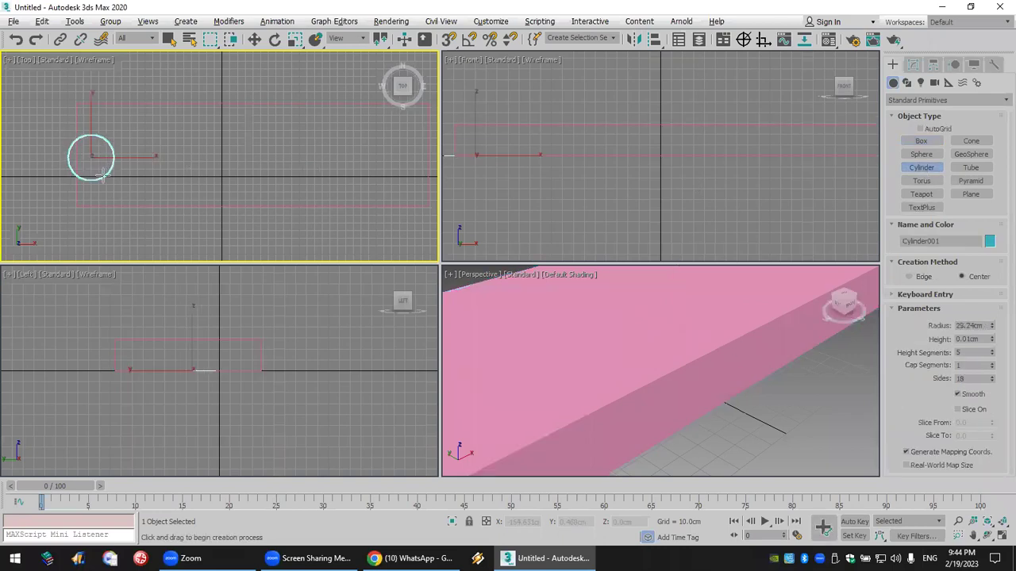
pyautogui.click(104, 109)
# Clone the cylinder along X into 5 evenly spaced copies across the length of the box.
pyautogui.click(254, 39)
pyautogui.moveTo(238, 127); pyautogui.dragTo(145, 156, button='middle')
pyautogui.keyDown('shift'); pyautogui.moveTo(27, 190); pyautogui.dragTo(93, 190); pyautogui.keyUp('shift')
pyautogui.click(541, 283)
pyautogui.click(541, 283)
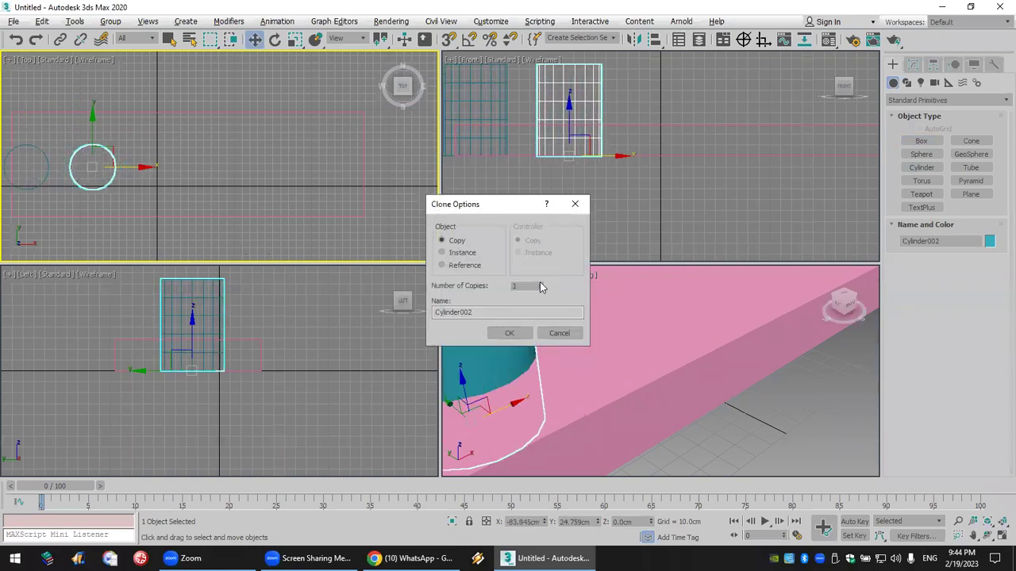
pyautogui.click(510, 334)
pyautogui.scroll(-3, 626, 374)
pyautogui.moveTo(626, 374)
pyautogui.mouseDown(button='middle')
pyautogui.moveTo(672, 389)
pyautogui.moveTo(639, 386)
pyautogui.mouseUp(button='middle')
pyautogui.click(715, 386)
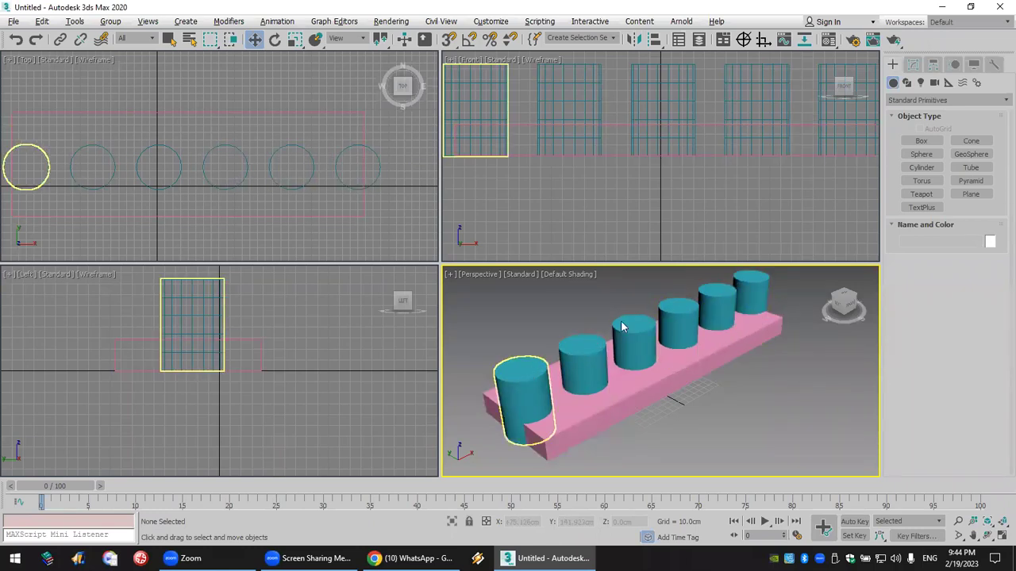
# Subtract the first end cylinder from the long box with a ProBoolean compound object.
pyautogui.click(665, 379)
pyautogui.click(714, 420)
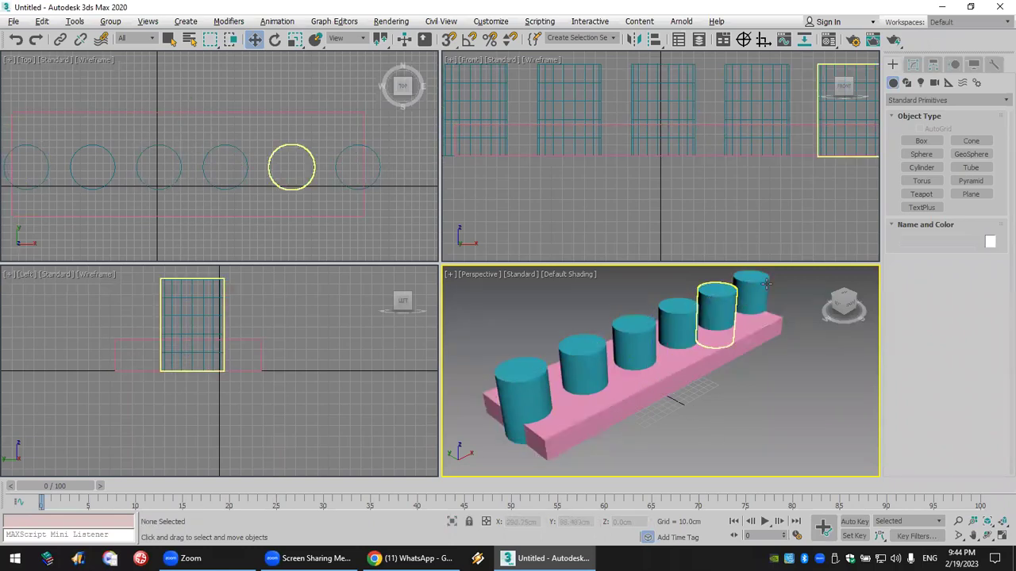
pyautogui.click(643, 397)
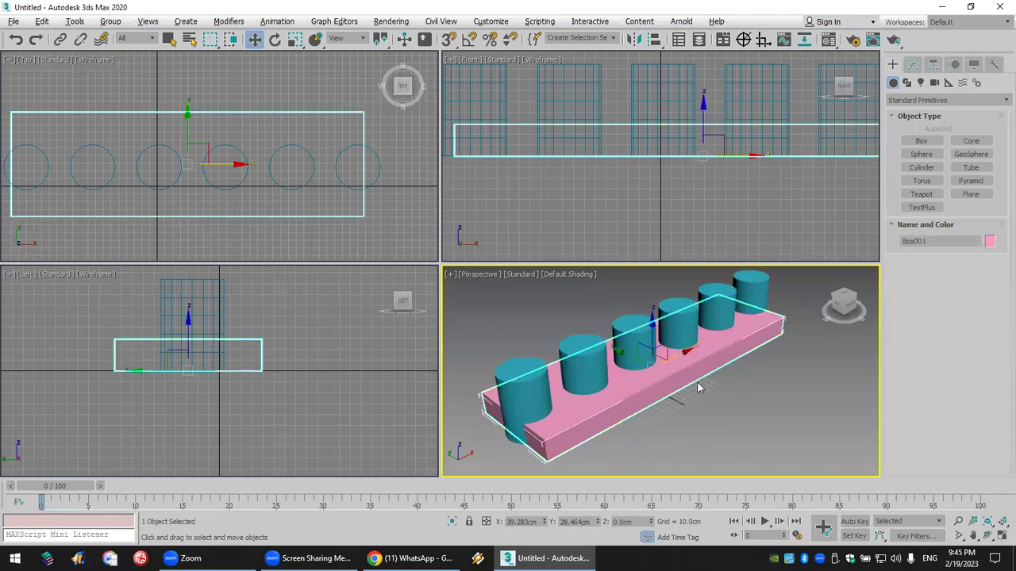
pyautogui.click(930, 100)
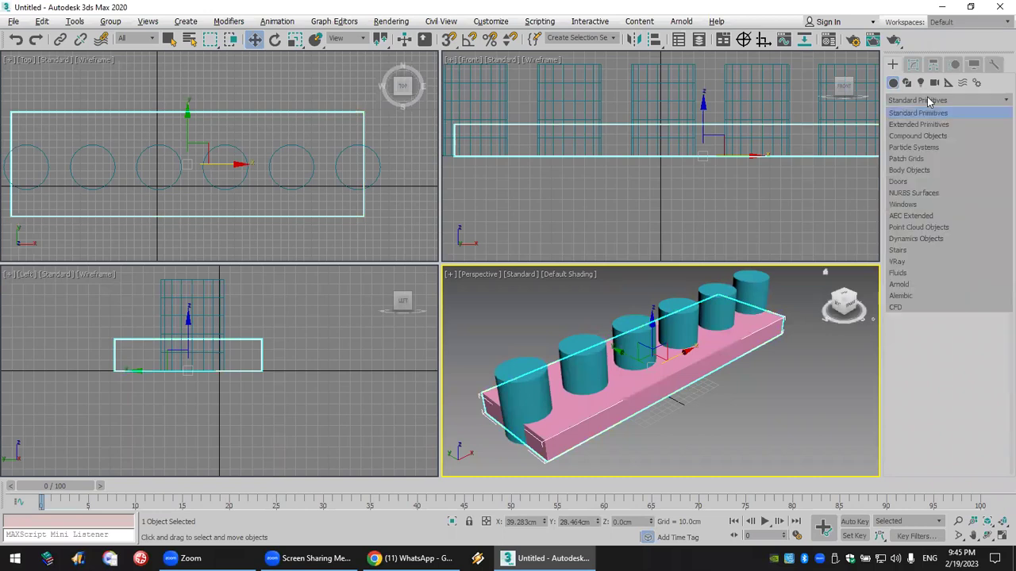
pyautogui.click(959, 141)
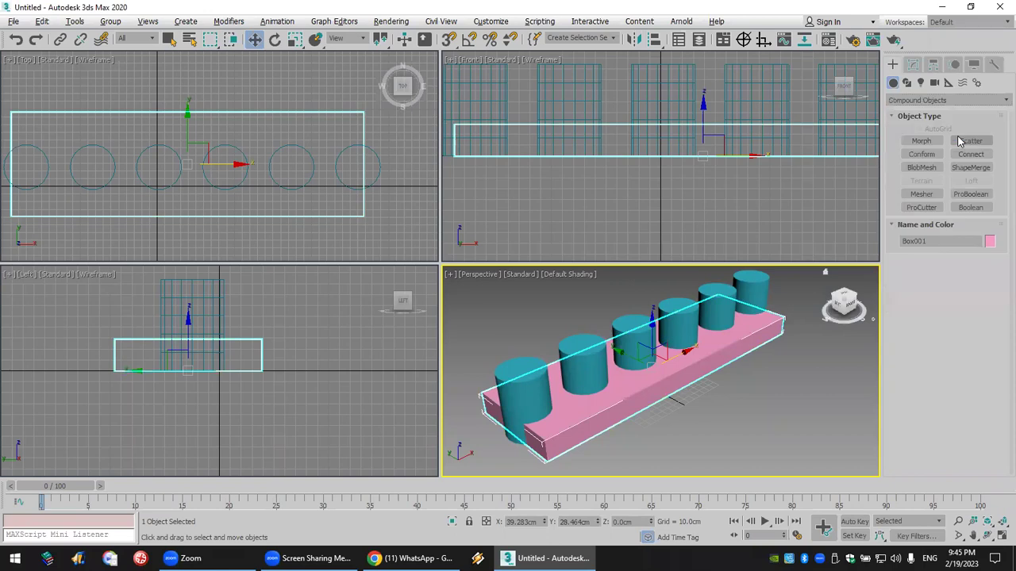
pyautogui.click(981, 195)
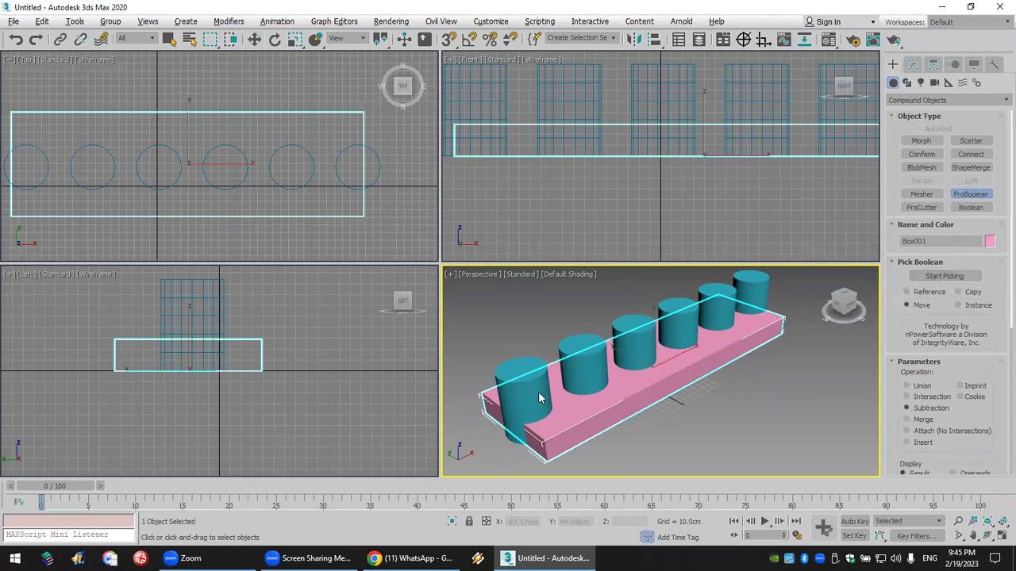
pyautogui.click(946, 277)
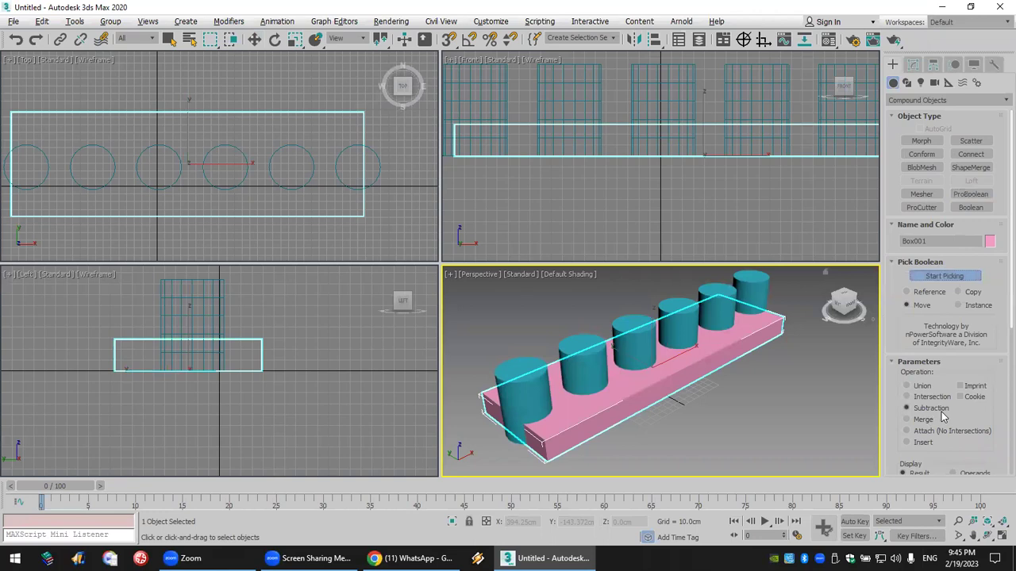
pyautogui.click(517, 377)
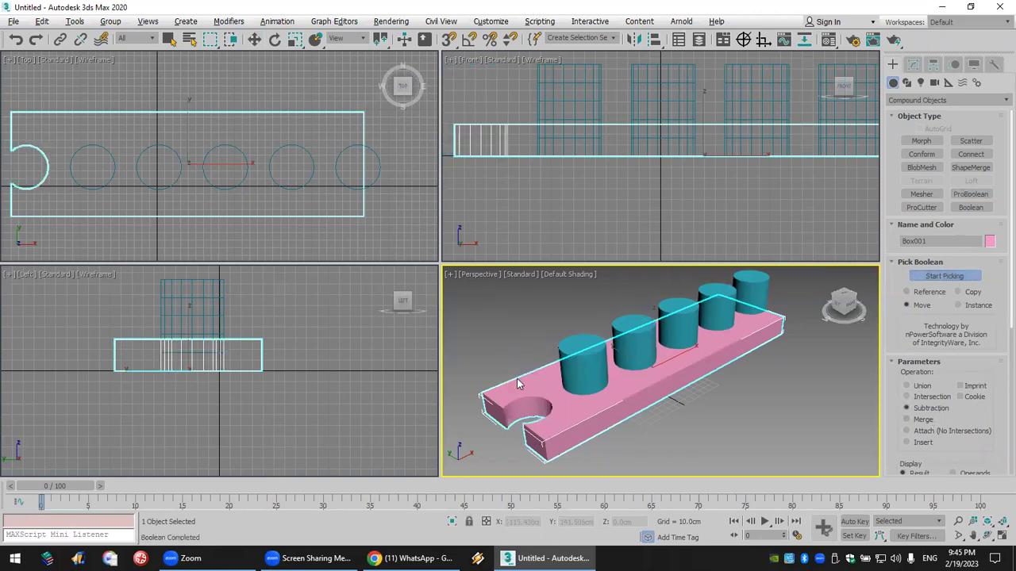
# Subtract the remaining five cylinders from the long box with ProBoolean and finish picking.
pyautogui.click(573, 347)
pyautogui.click(633, 332)
pyautogui.click(677, 316)
pyautogui.click(716, 297)
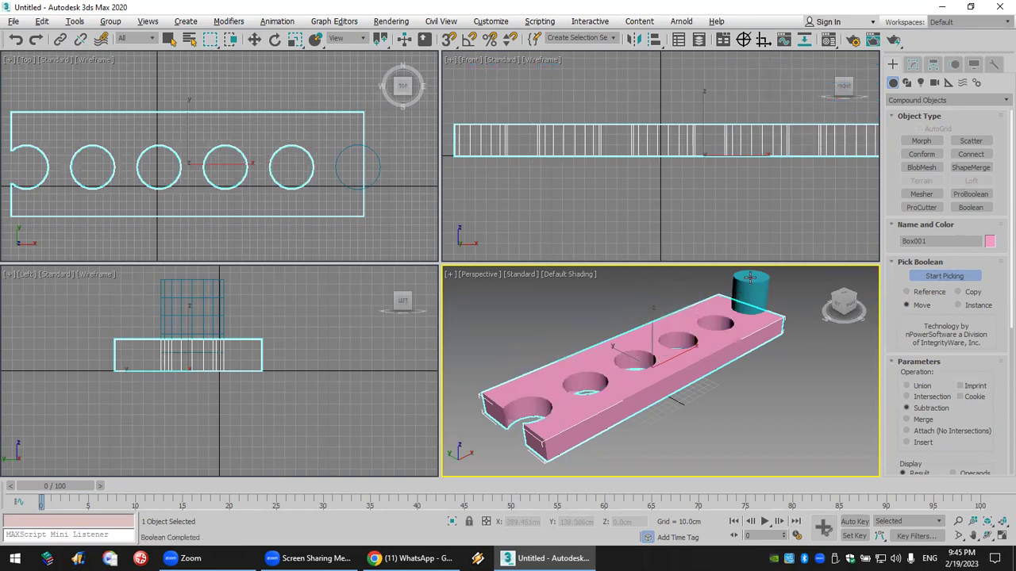
pyautogui.click(750, 280)
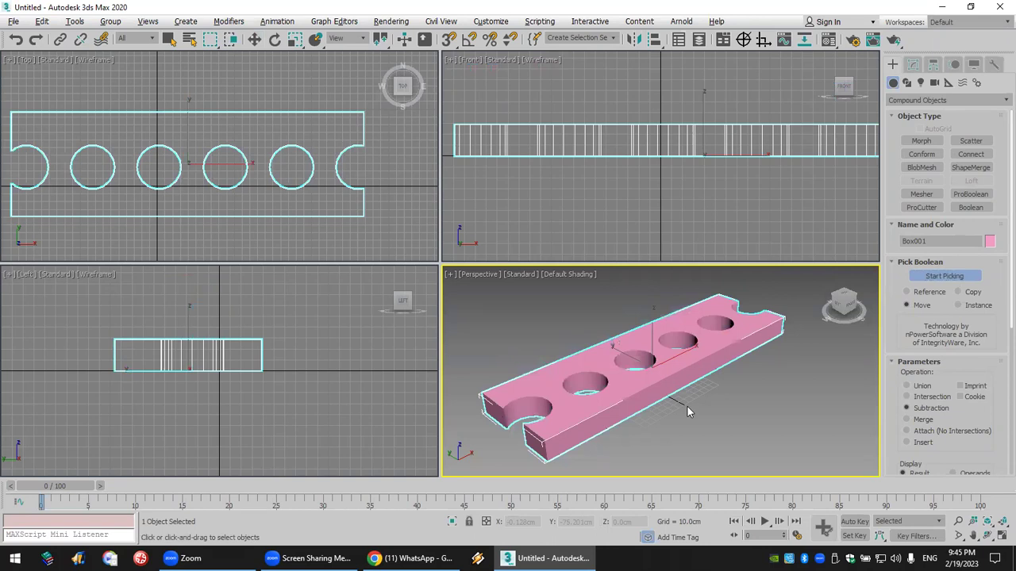
pyautogui.press('w')
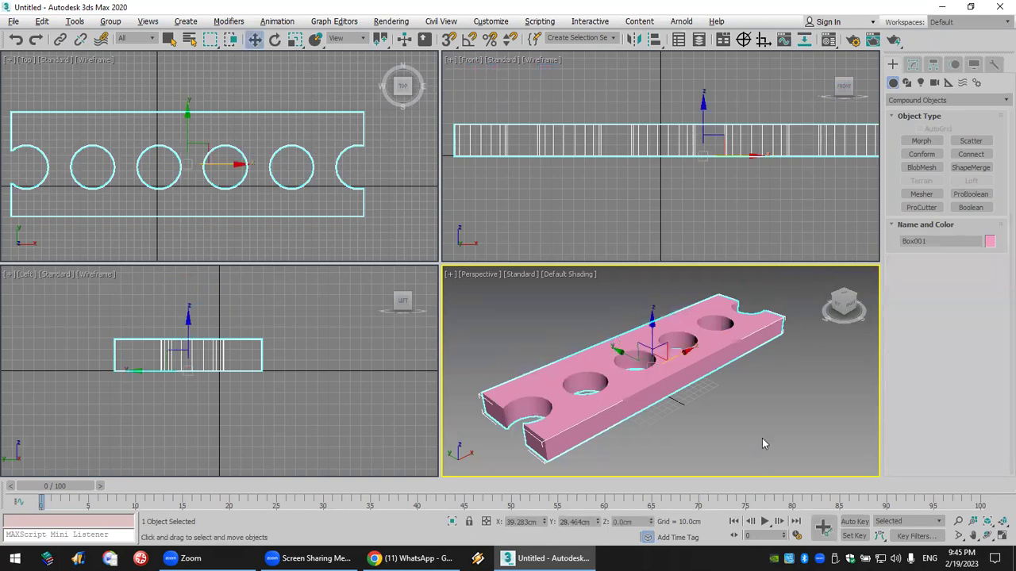
# Reselect the perforated box and show its ProBoolean entry in the modifier stack.
pyautogui.click(758, 409)
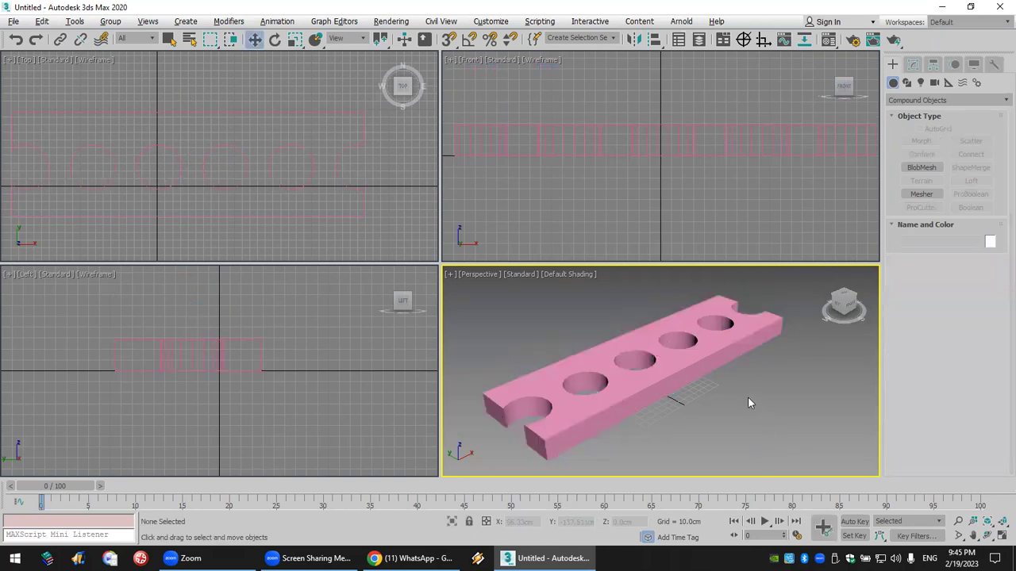
pyautogui.click(697, 367)
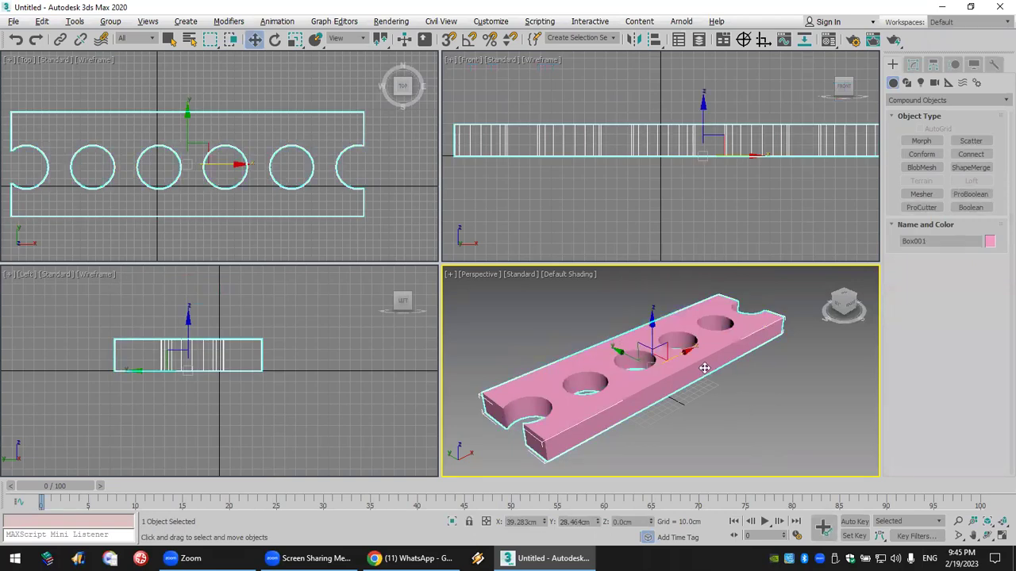
pyautogui.click(705, 408)
pyautogui.click(678, 367)
pyautogui.click(914, 67)
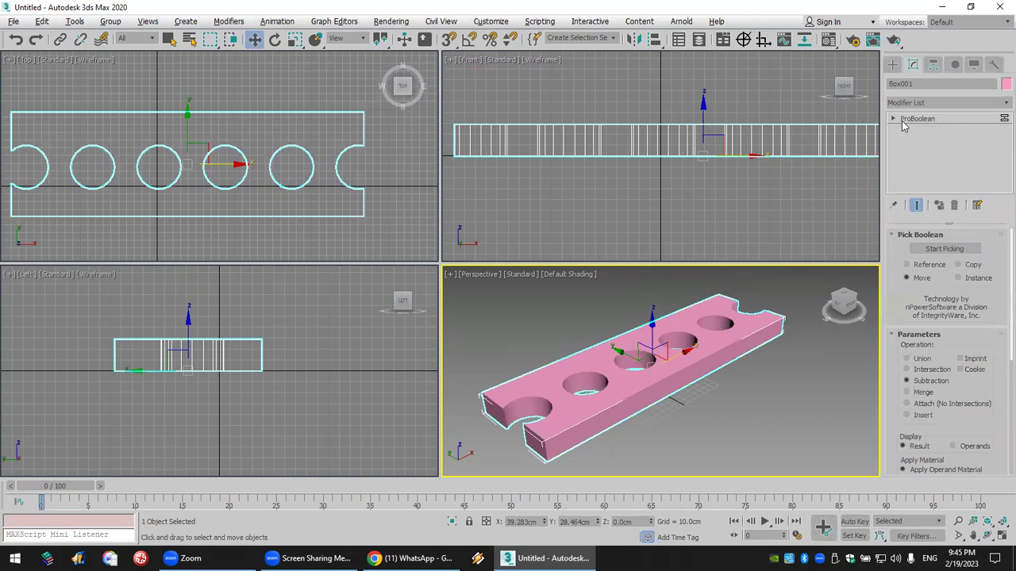
# Cancel the scene reset and undo all the ProBoolean subtractions on the long box.
pyautogui.click(15, 22)
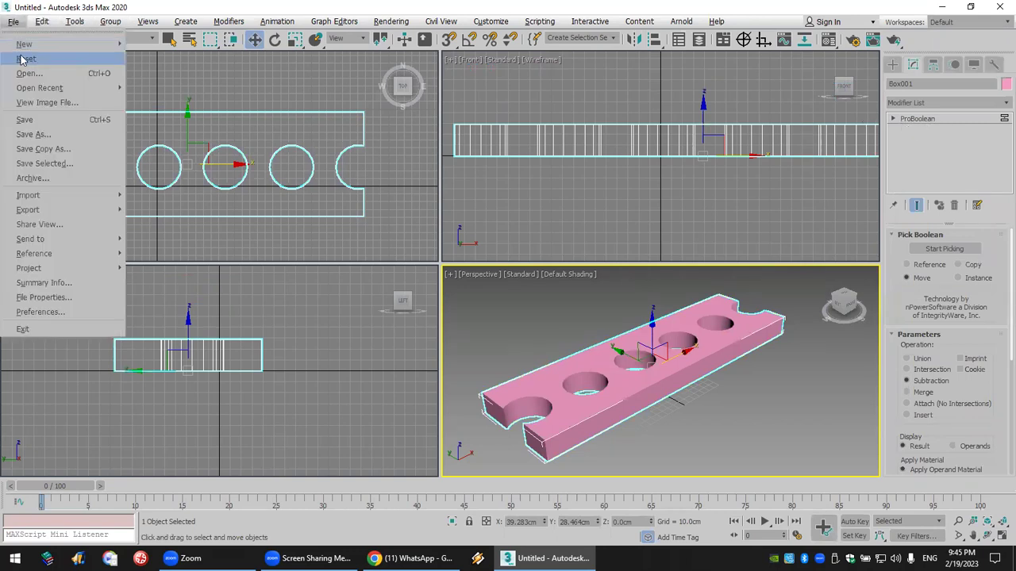
pyautogui.click(22, 64)
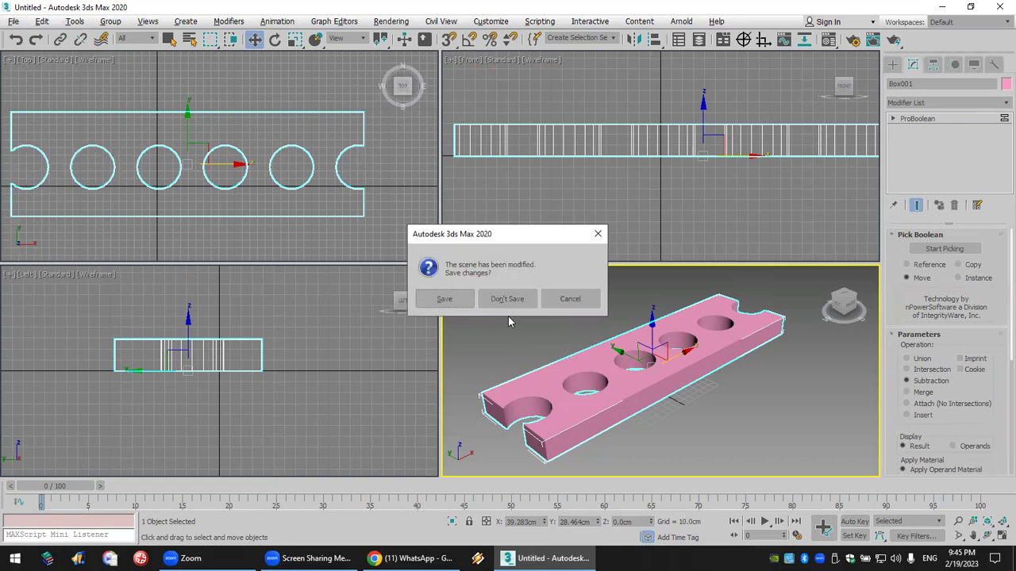
pyautogui.click(567, 297)
pyautogui.click(16, 39)
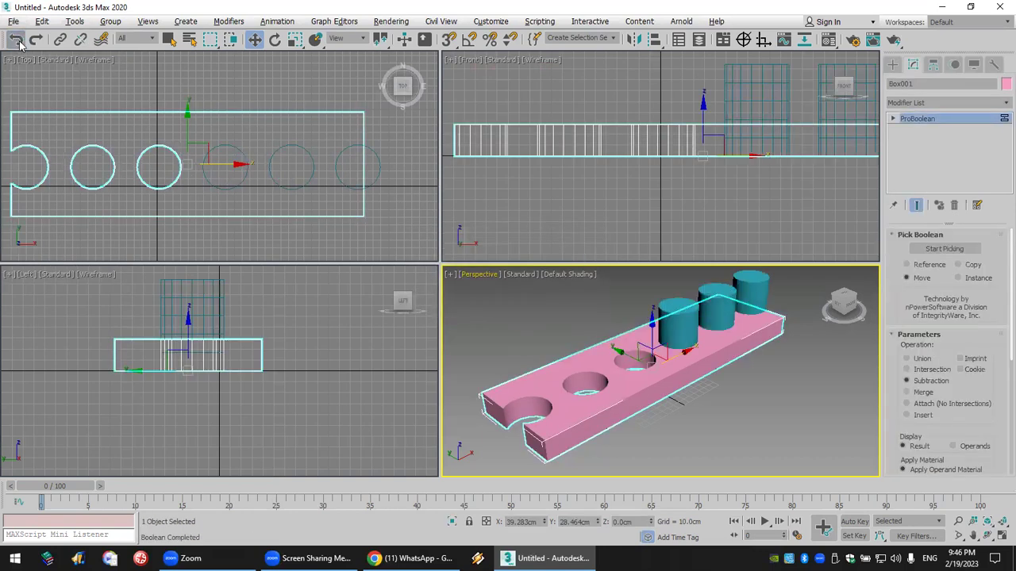
pyautogui.click(16, 40)
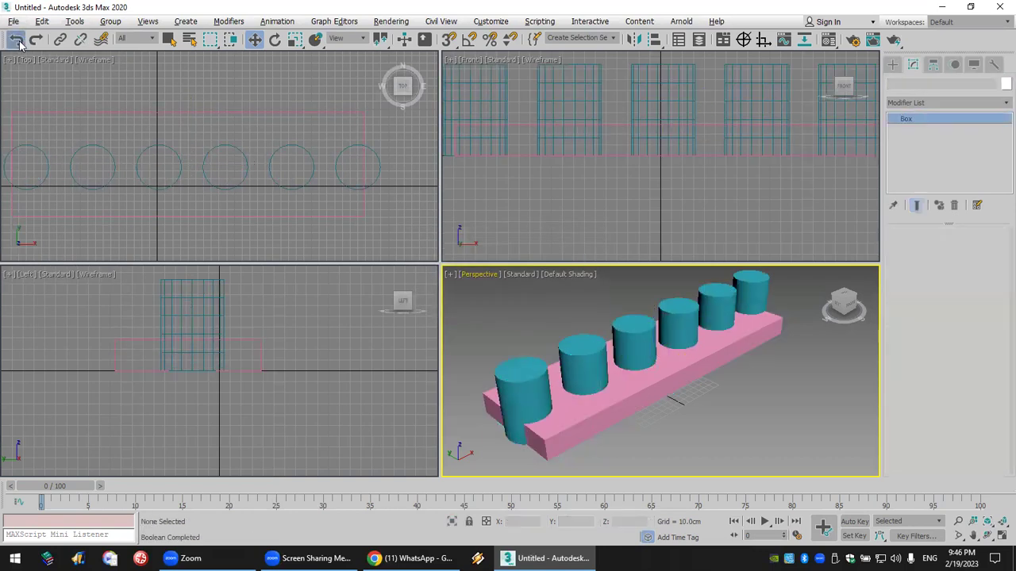
# Apply ProBoolean to the long box and subtract all six cylinders from it one after another.
pyautogui.click(718, 363)
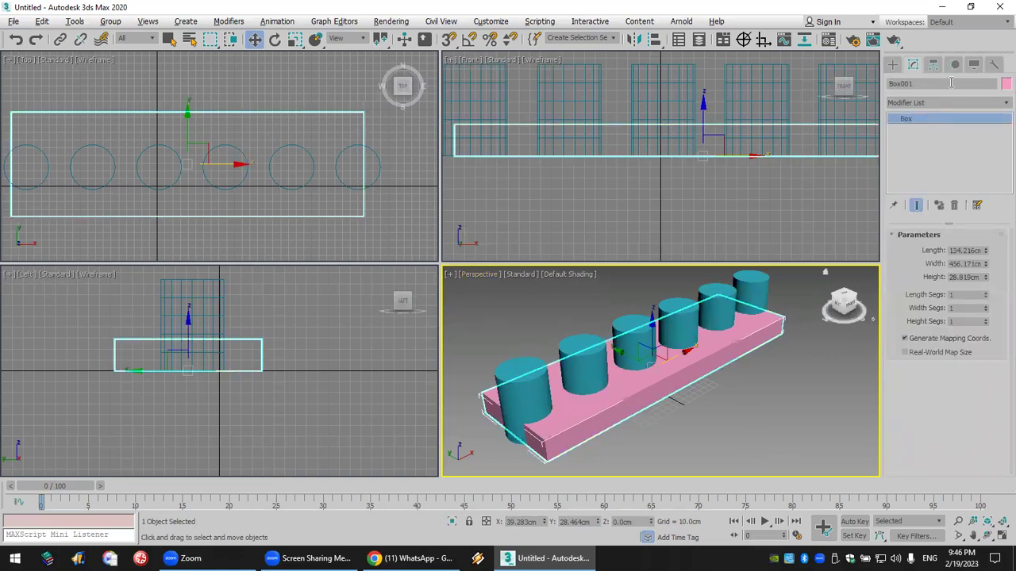
pyautogui.click(894, 65)
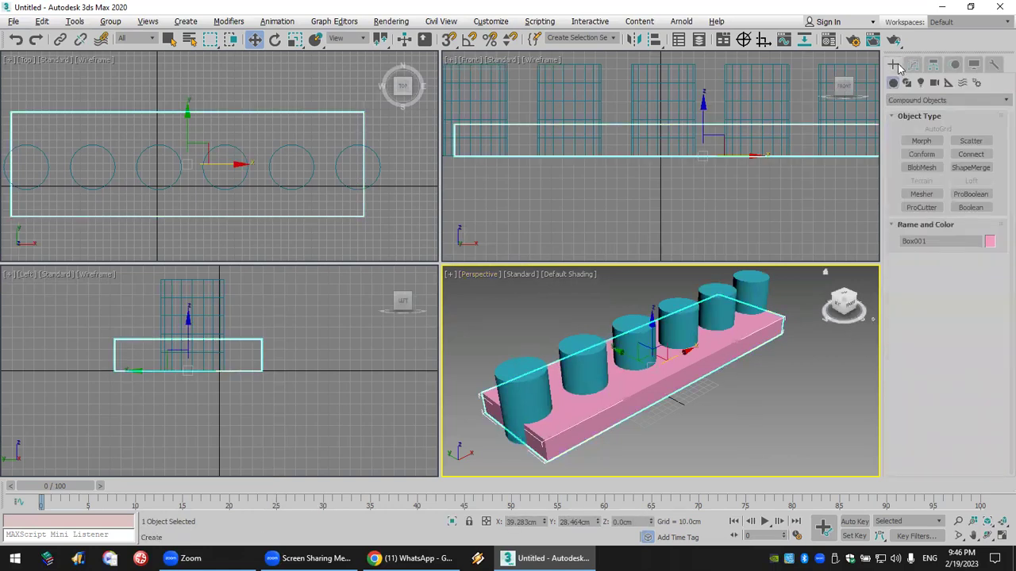
pyautogui.click(915, 102)
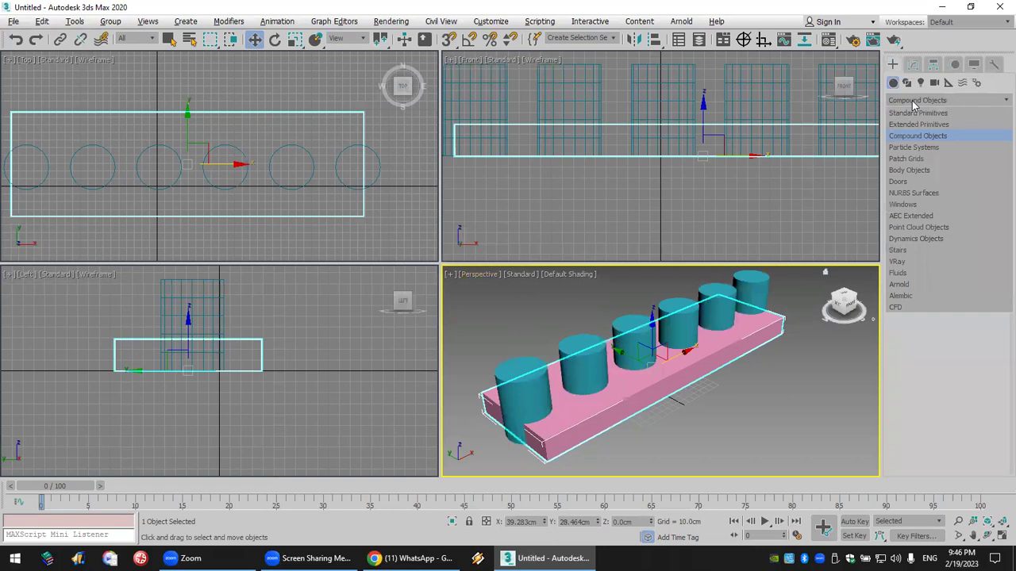
pyautogui.click(966, 138)
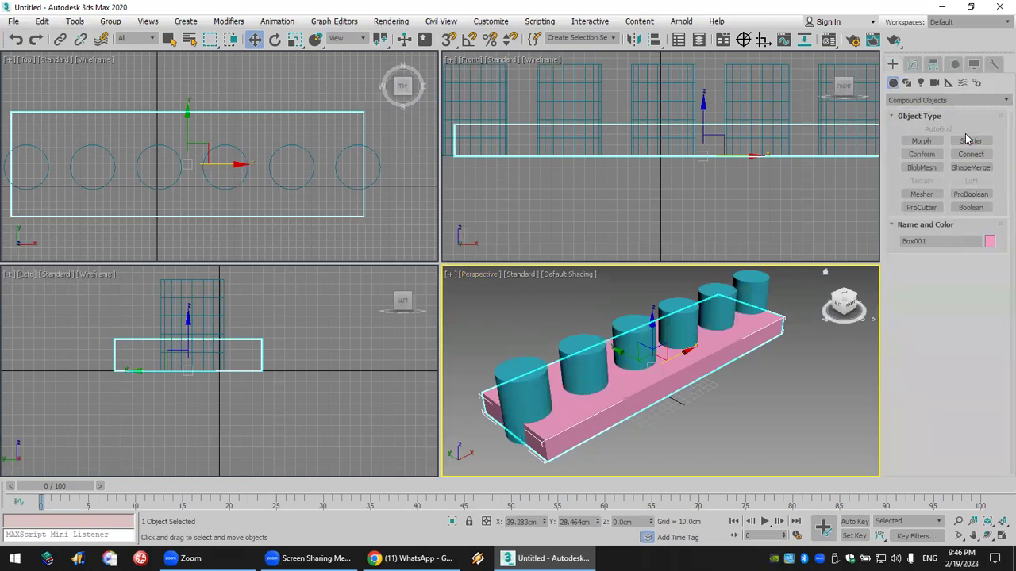
pyautogui.click(969, 195)
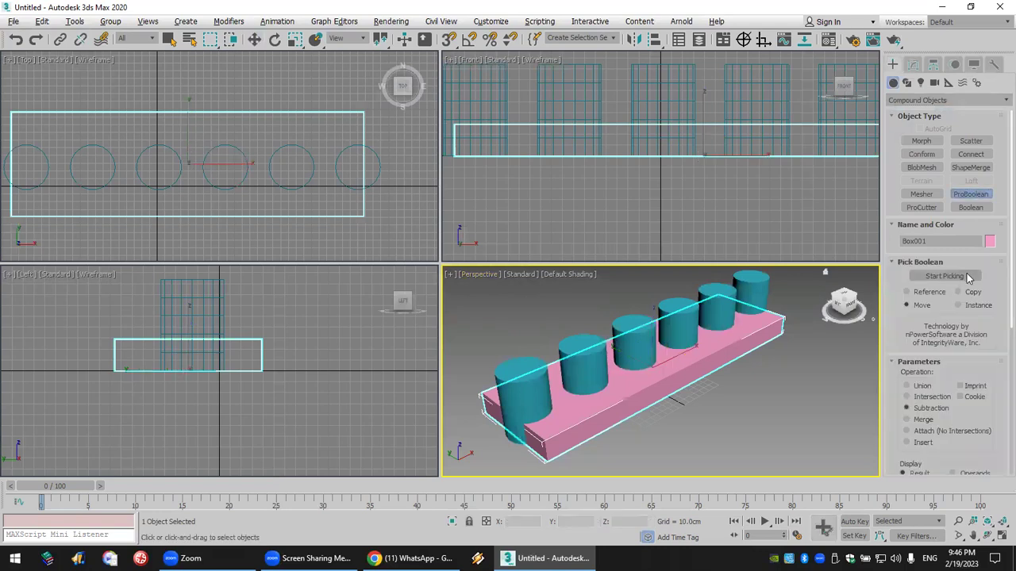
pyautogui.click(961, 277)
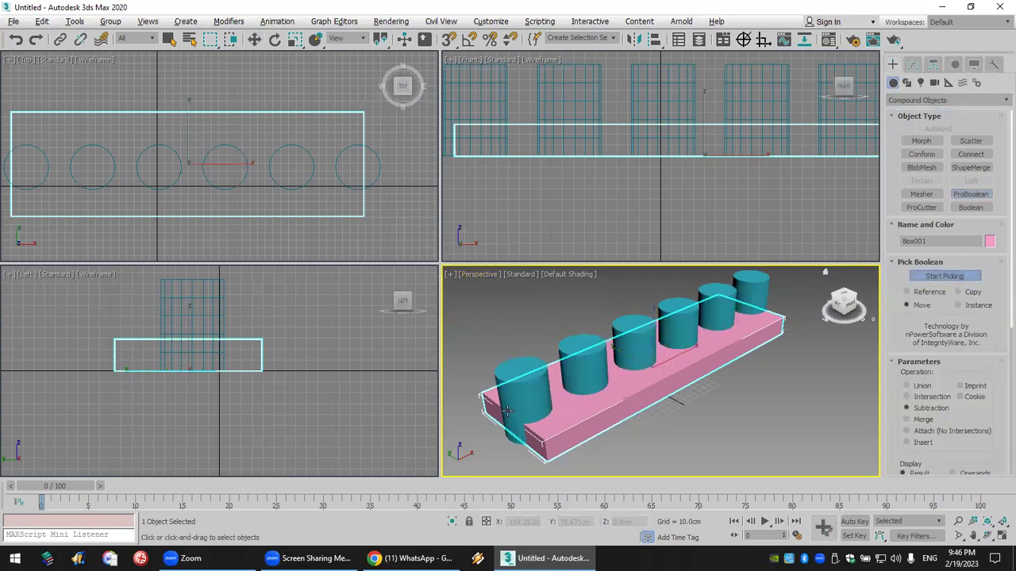
pyautogui.click(503, 379)
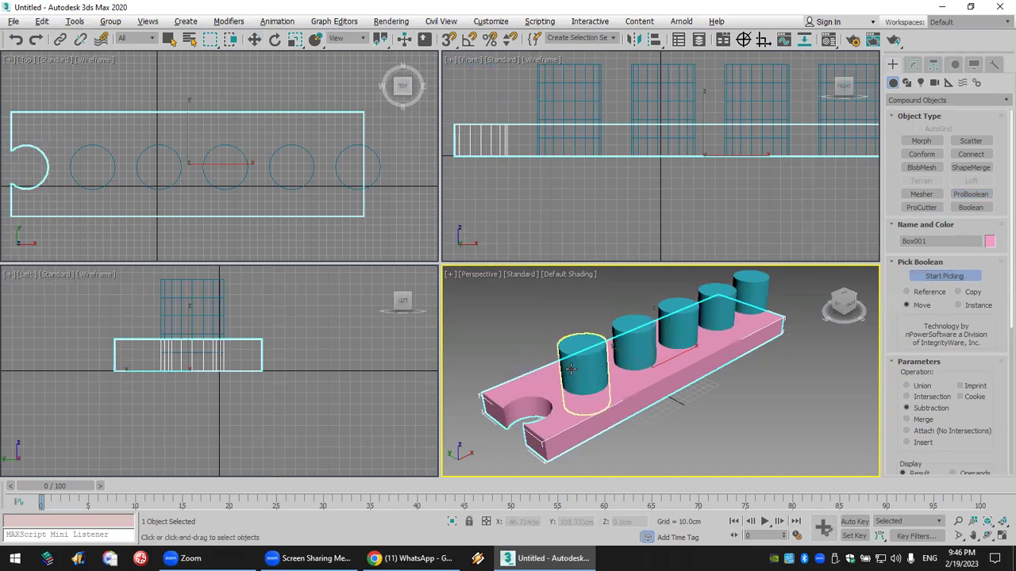
pyautogui.click(570, 370)
pyautogui.click(629, 352)
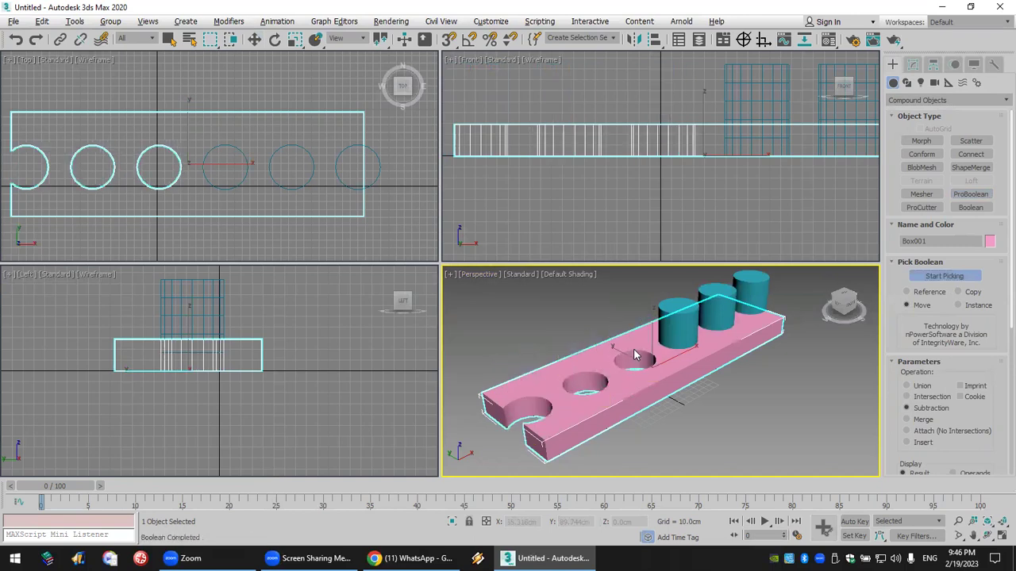
pyautogui.click(672, 333)
pyautogui.click(716, 312)
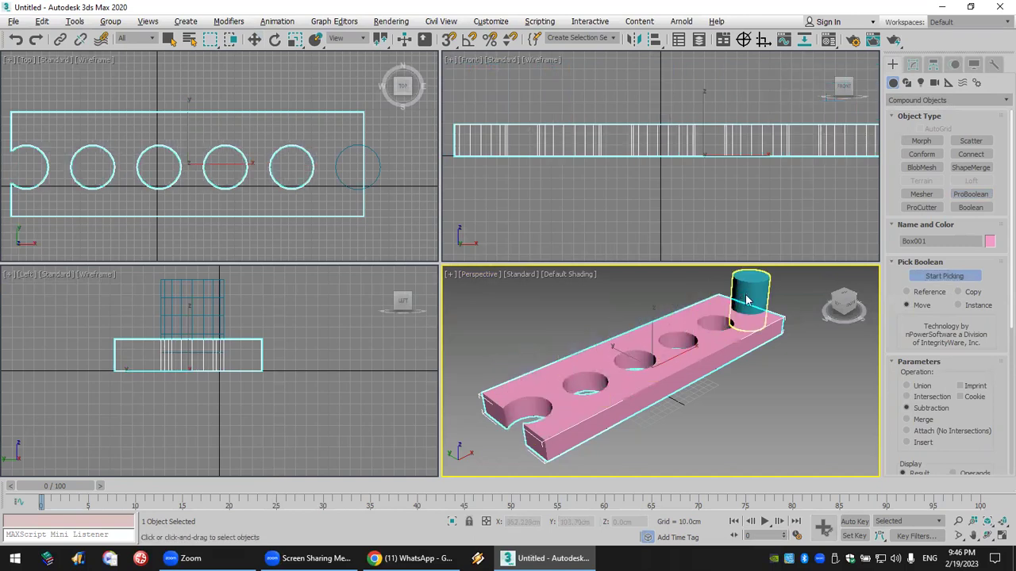
pyautogui.click(749, 295)
# Reset the scene to an empty one without saving the changes.
pyautogui.click(15, 21)
pyautogui.click(23, 60)
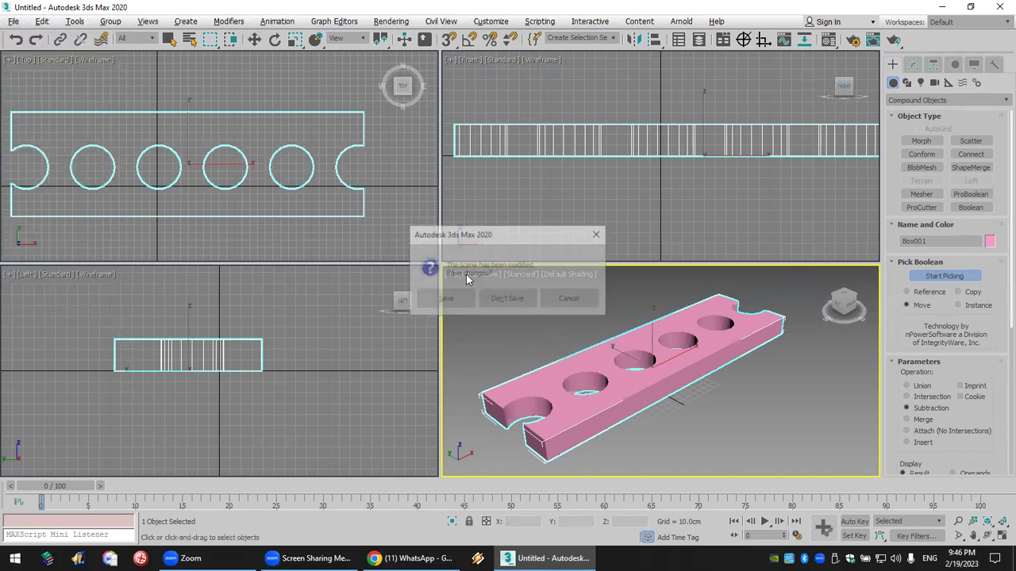
pyautogui.click(502, 300)
pyautogui.click(450, 295)
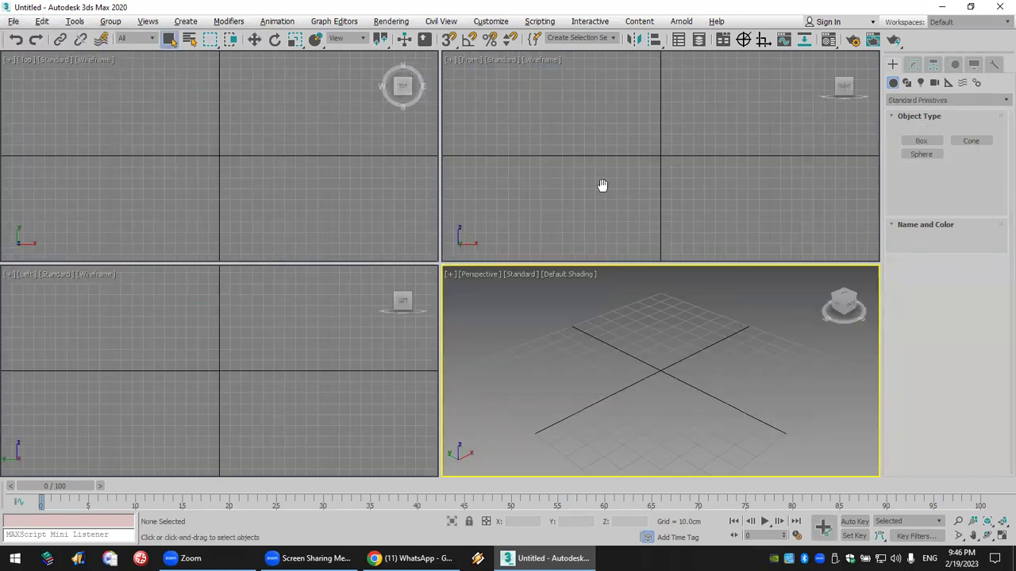
# Draw a thin upright box about 102 × 266 × 3 cm as a wall panel in the front view.
pyautogui.middleClick(583, 222)
pyautogui.click(920, 141)
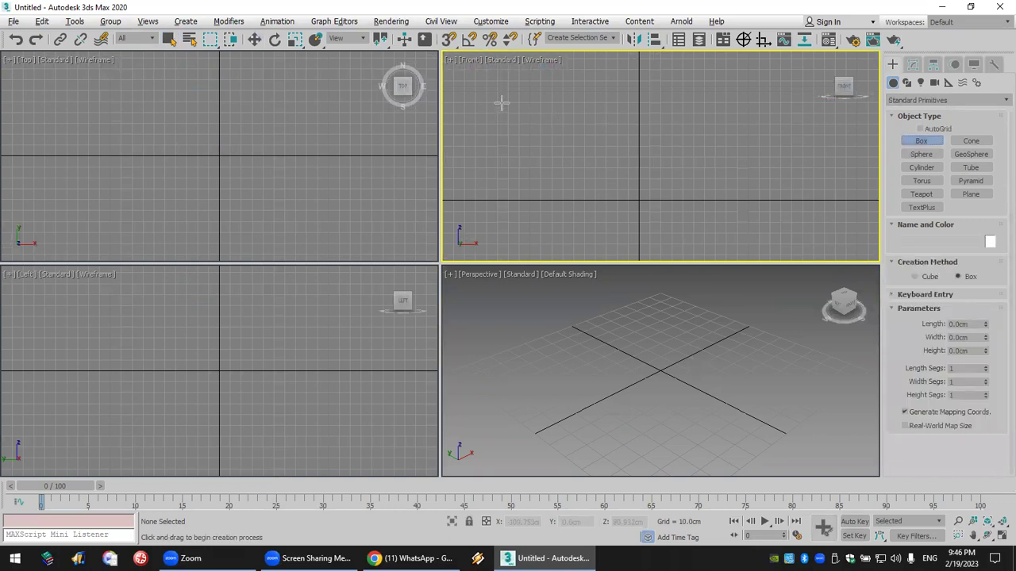
pyautogui.moveTo(490, 88); pyautogui.dragTo(592, 155)
pyautogui.moveTo(726, 180); pyautogui.dragTo(781, 198)
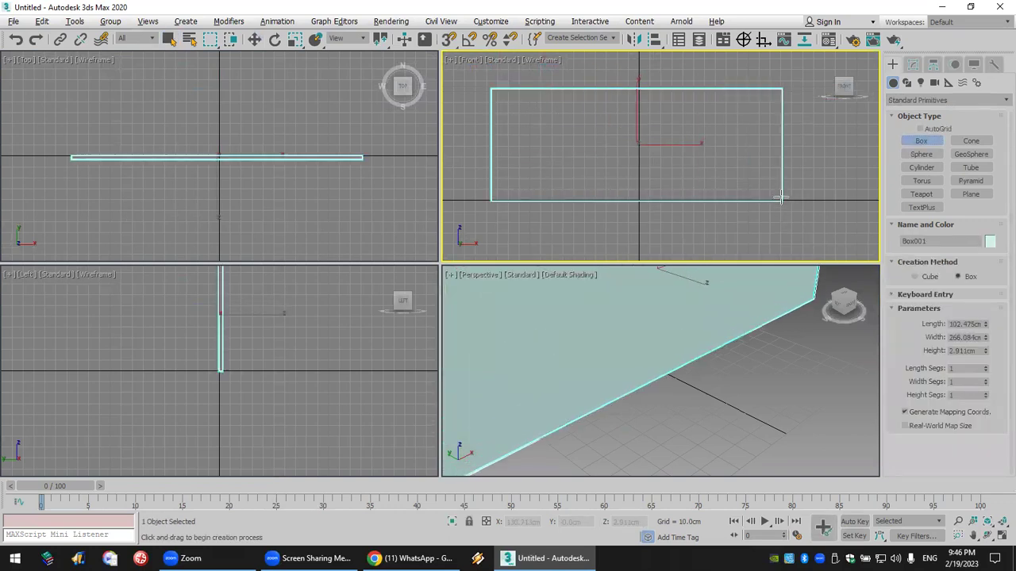
# Draw a smaller box about 62 × 33 × 3.5 cm inside one end of the wall panel in the front view.
pyautogui.click(514, 106)
pyautogui.moveTo(516, 106); pyautogui.dragTo(549, 173)
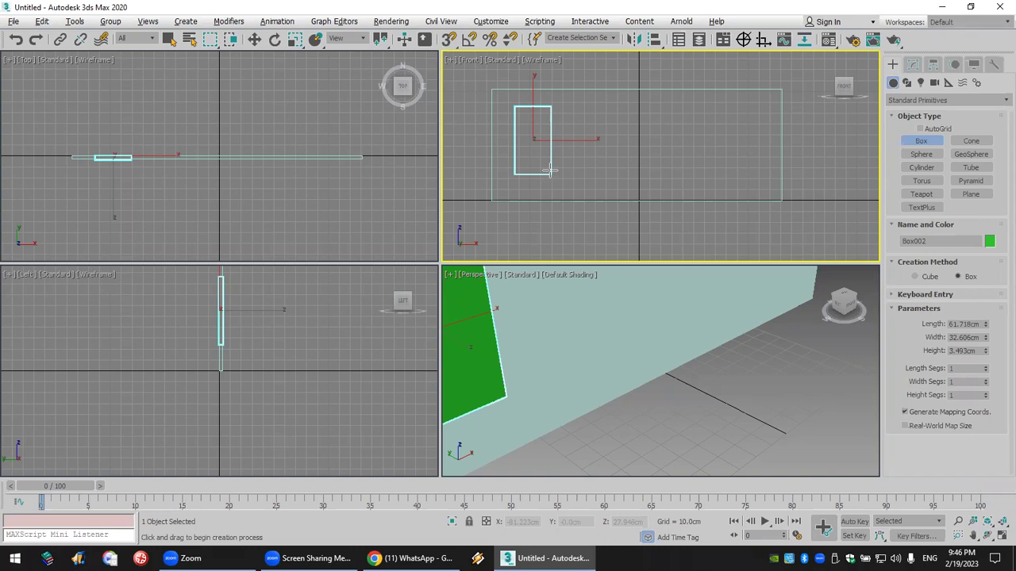
pyautogui.moveTo(548, 175); pyautogui.dragTo(551, 189, button='middle')
# Clone the small box along X into 4 evenly spaced copies across the wall panel.
pyautogui.click(254, 40)
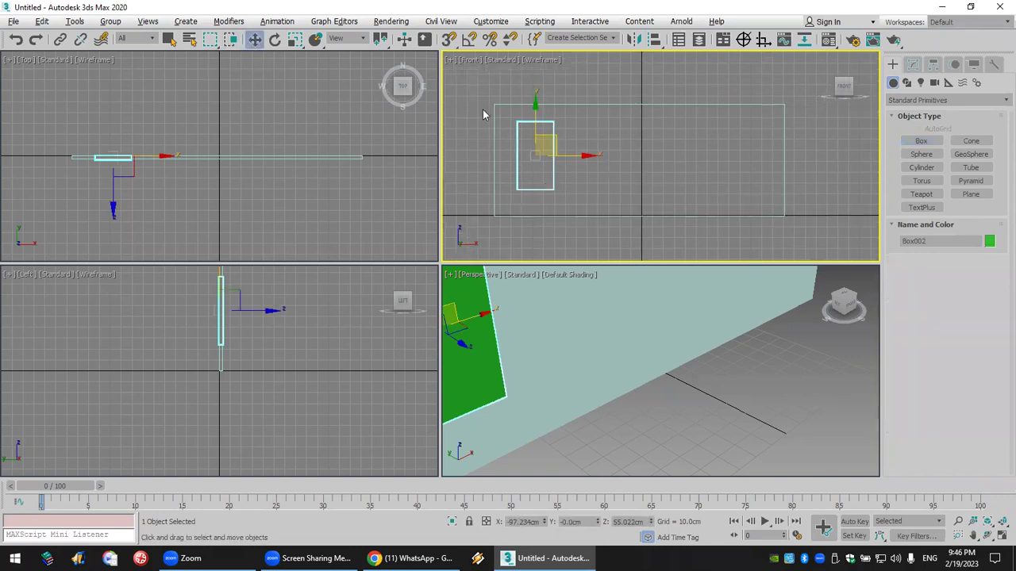
pyautogui.keyDown('shift'); pyautogui.moveTo(579, 156); pyautogui.dragTo(631, 158); pyautogui.keyUp('shift')
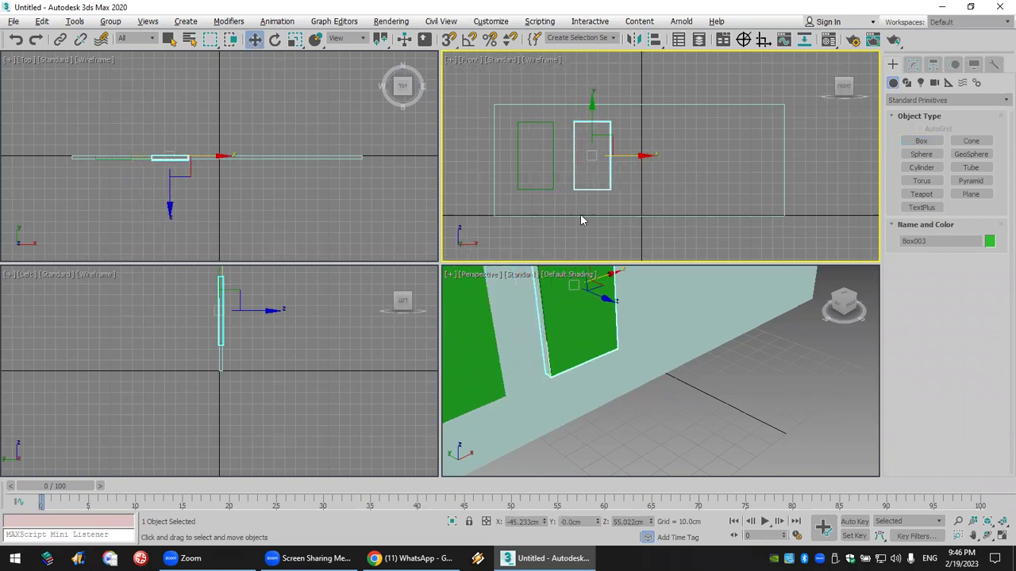
pyautogui.click(539, 285)
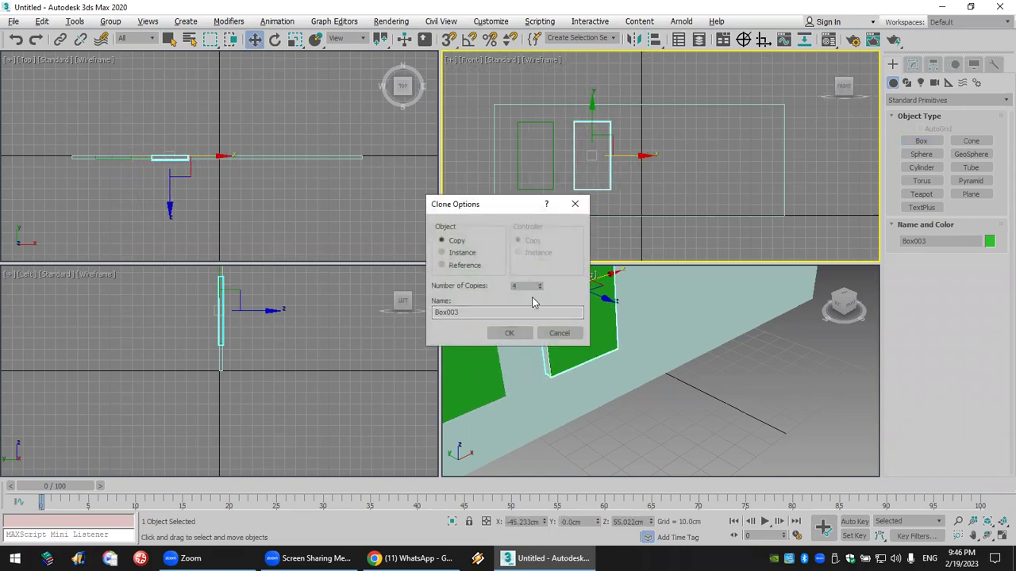
pyautogui.click(516, 333)
# Move the wall panel slightly along X to centre it around the five small boxes, then deselect it.
pyautogui.moveTo(663, 216); pyautogui.dragTo(672, 214)
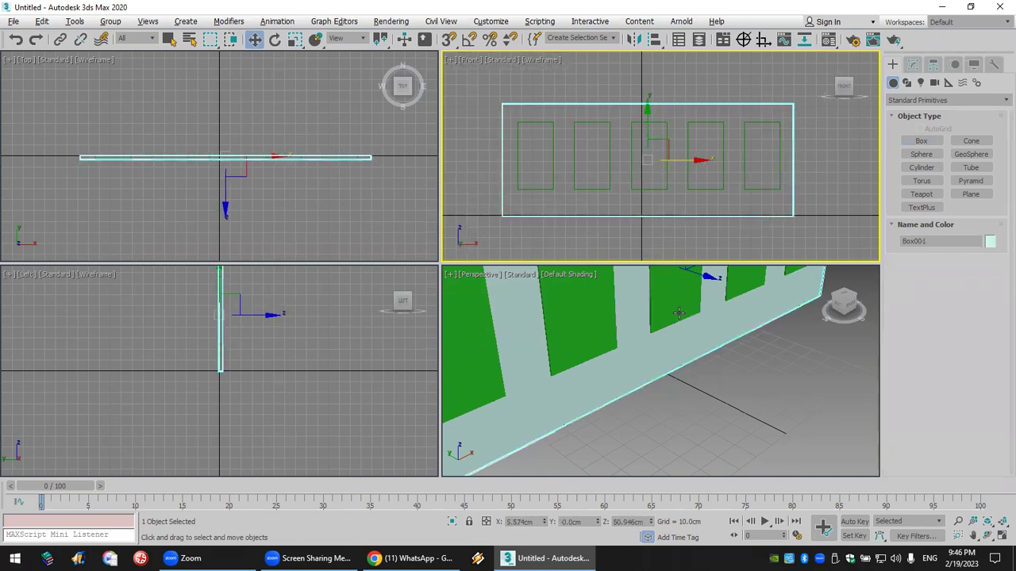
pyautogui.scroll(-5, 669, 389)
pyautogui.moveTo(669, 389)
pyautogui.keyDown('alt'); pyautogui.mouseDown(button='middle')
pyautogui.moveTo(646, 410)
pyautogui.moveTo(659, 400)
pyautogui.mouseUp(button='middle'); pyautogui.keyUp('alt')
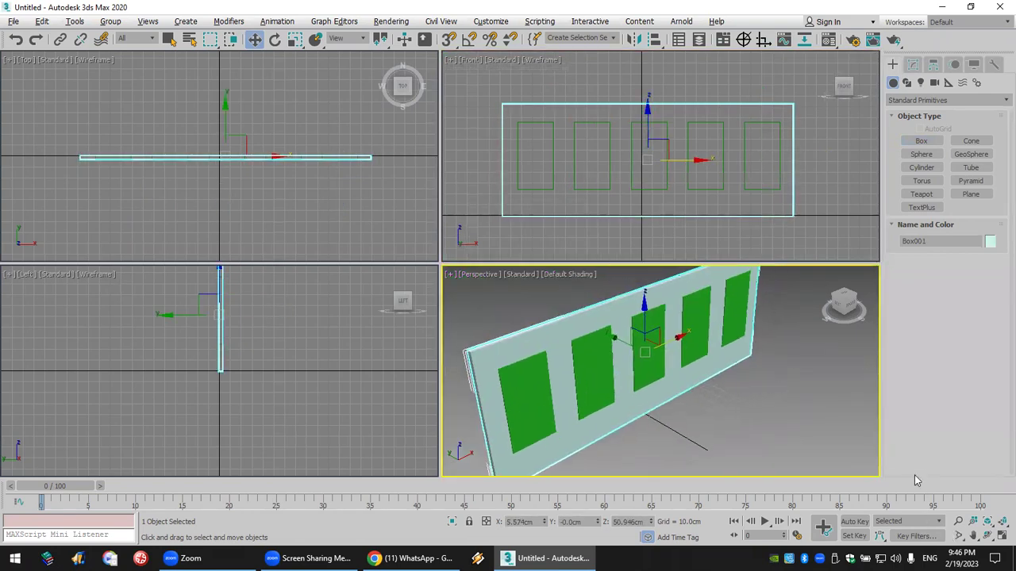
pyautogui.click(817, 396)
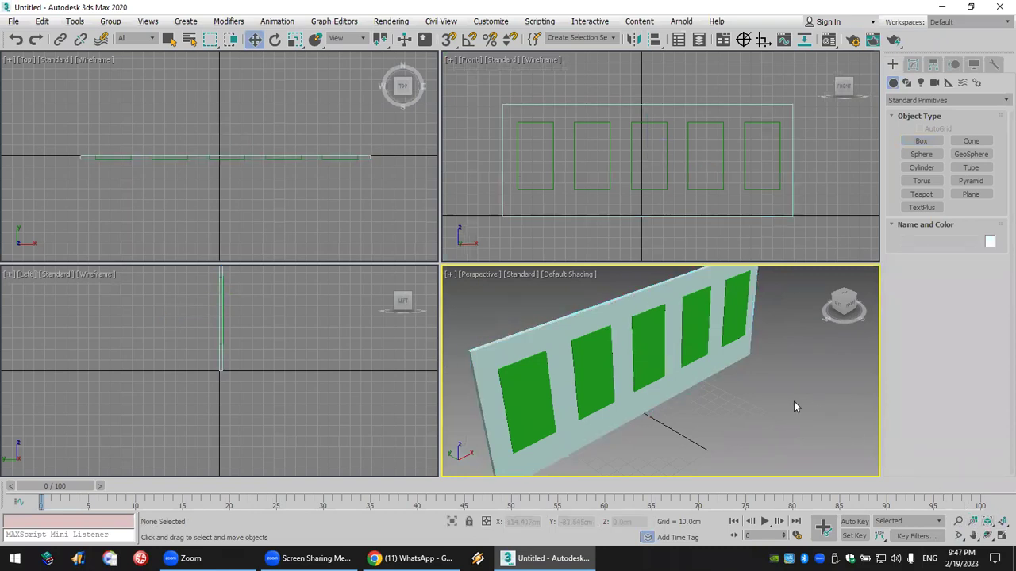
# Subtract four of the five small boxes from the wall panel with ProBoolean in Move mode, leaving the end box for last.
pyautogui.click(695, 378)
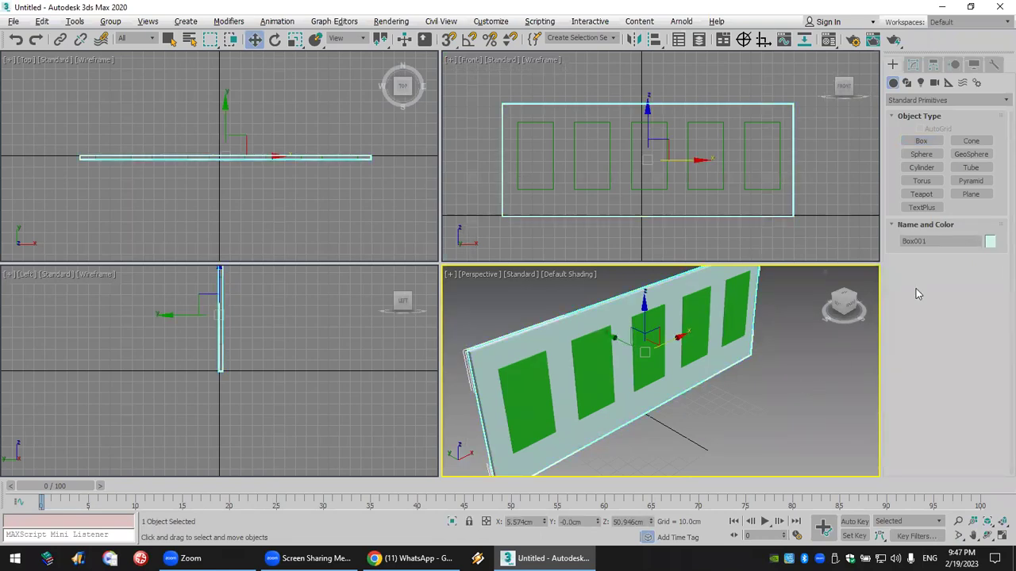
pyautogui.click(944, 100)
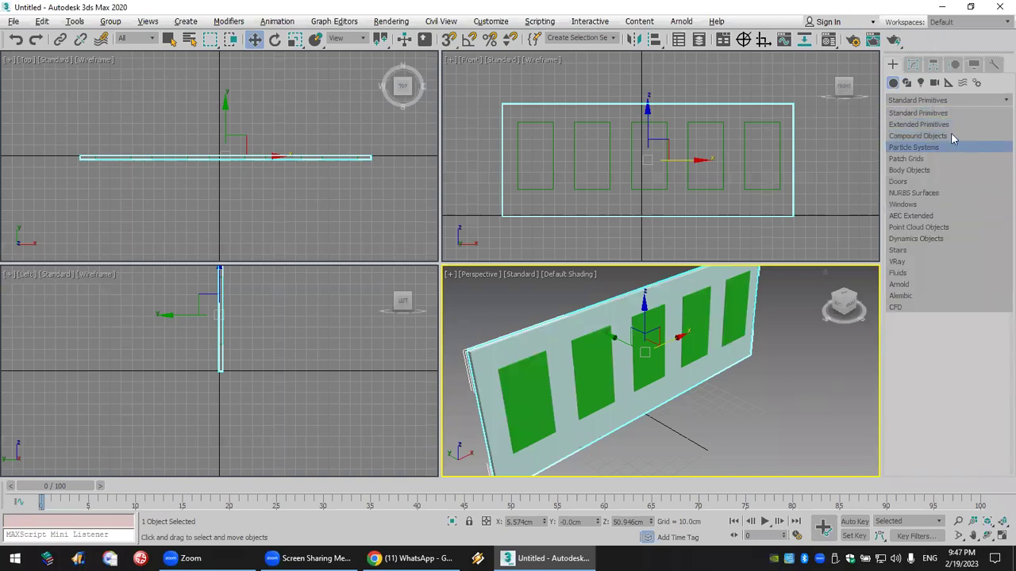
pyautogui.click(951, 137)
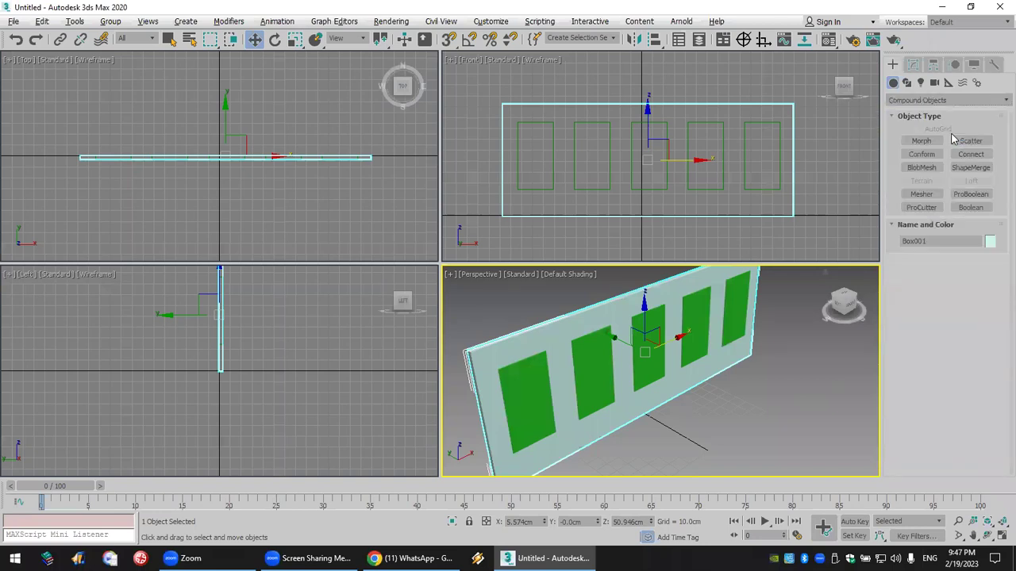
pyautogui.click(985, 103)
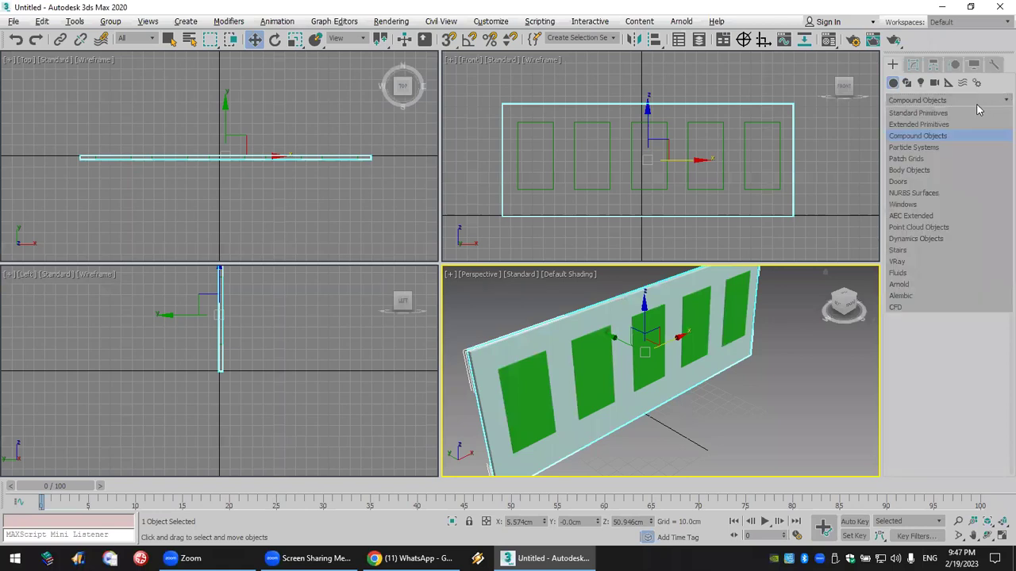
pyautogui.click(950, 136)
pyautogui.click(981, 195)
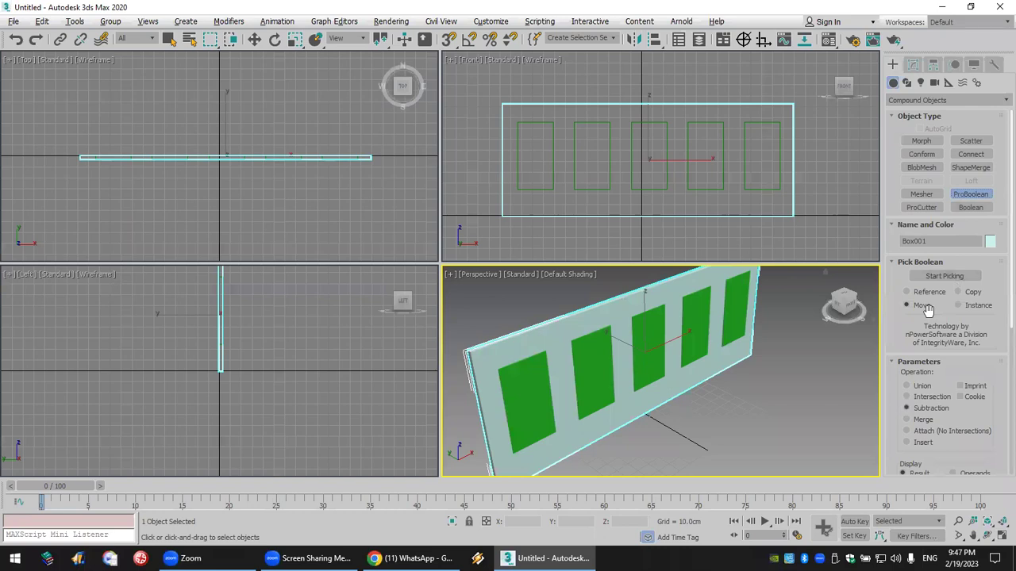
pyautogui.click(946, 275)
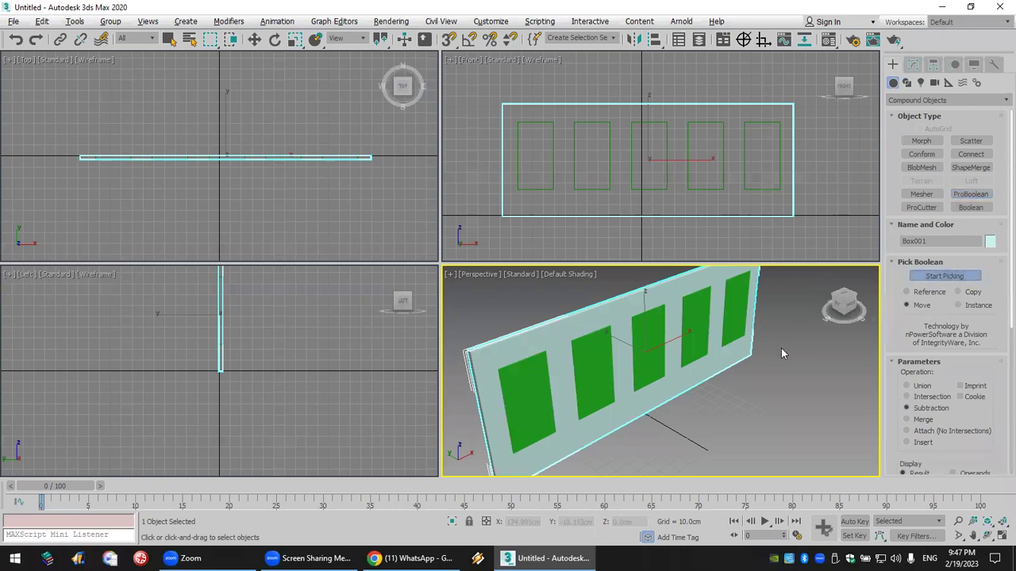
pyautogui.click(735, 312)
pyautogui.click(695, 325)
pyautogui.click(648, 346)
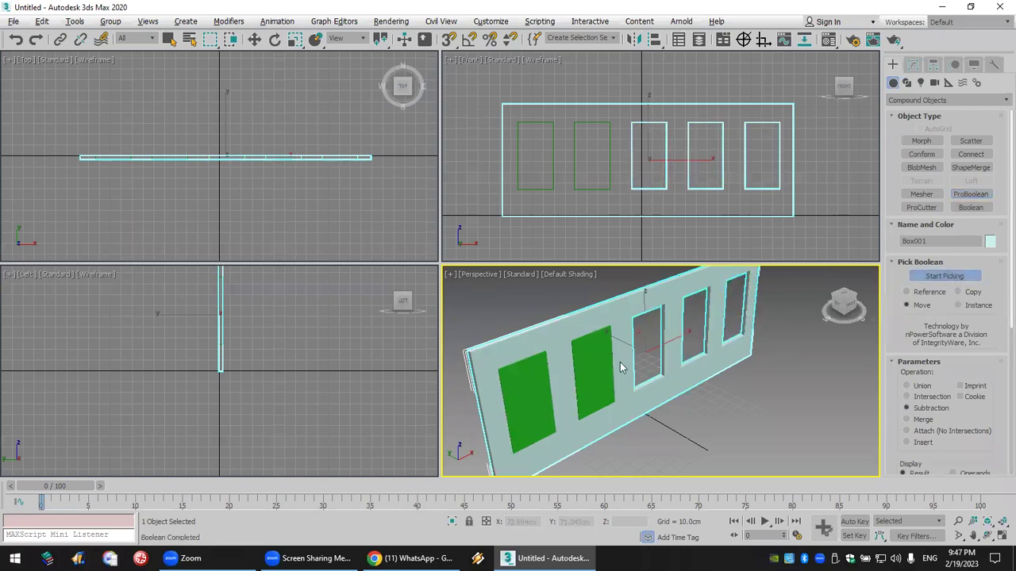
pyautogui.click(607, 371)
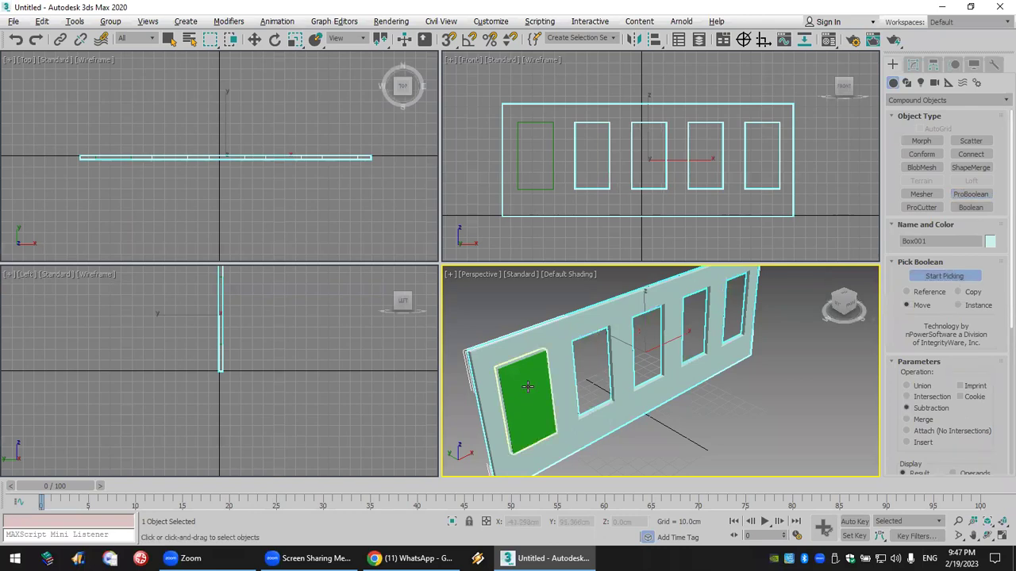
# Subtract the remaining end box as a copy, pull the retained box out of its opening, and undo that move.
pyautogui.click(973, 292)
pyautogui.press('w')
pyautogui.click(508, 381)
pyautogui.moveTo(503, 379); pyautogui.dragTo(558, 416)
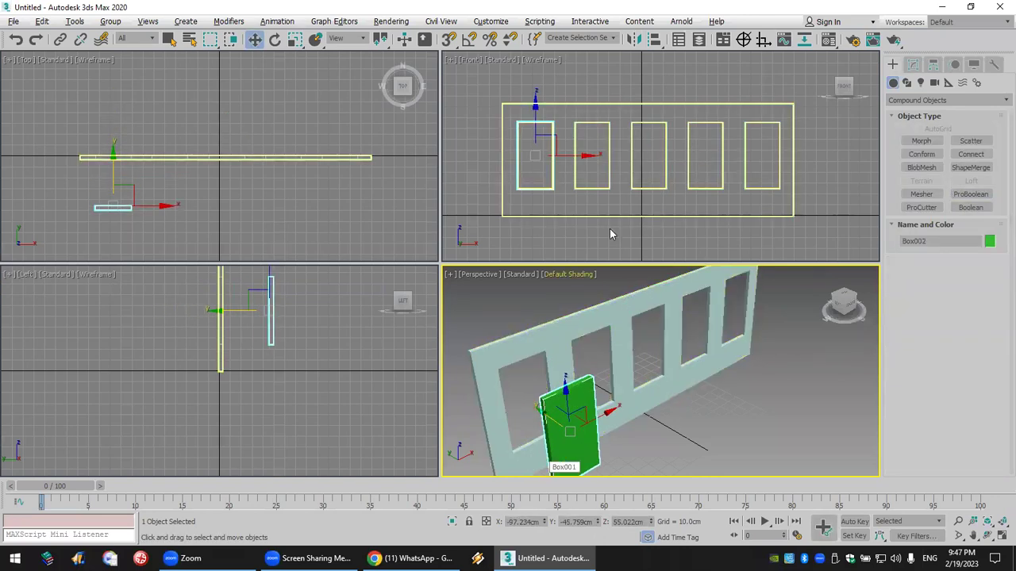
pyautogui.click(16, 40)
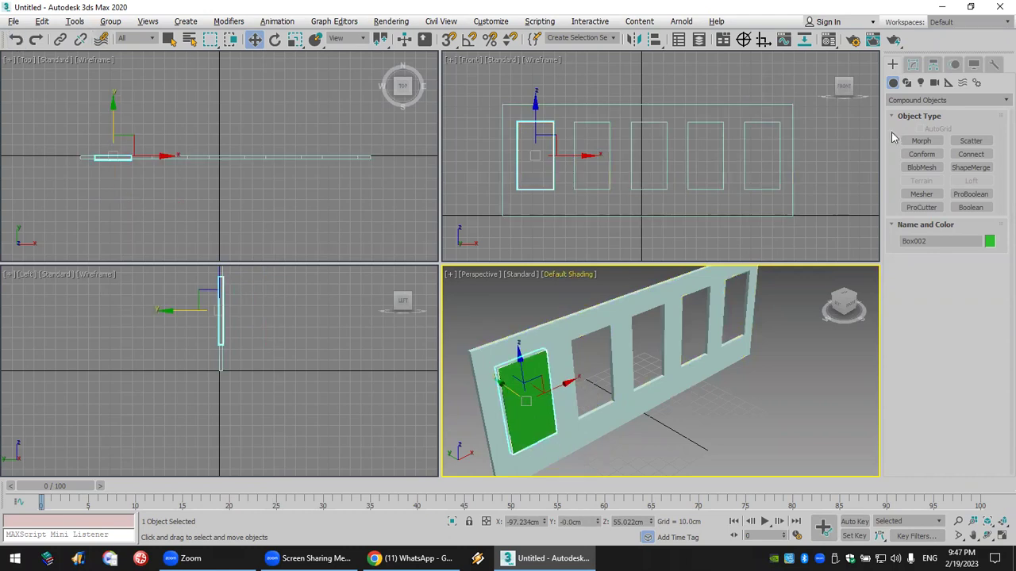
# Set the retained box's height to 0 cm to flatten it inside the window opening.
pyautogui.click(913, 64)
pyautogui.doubleClick(964, 277)
pyautogui.write('0')
pyautogui.press('Return')
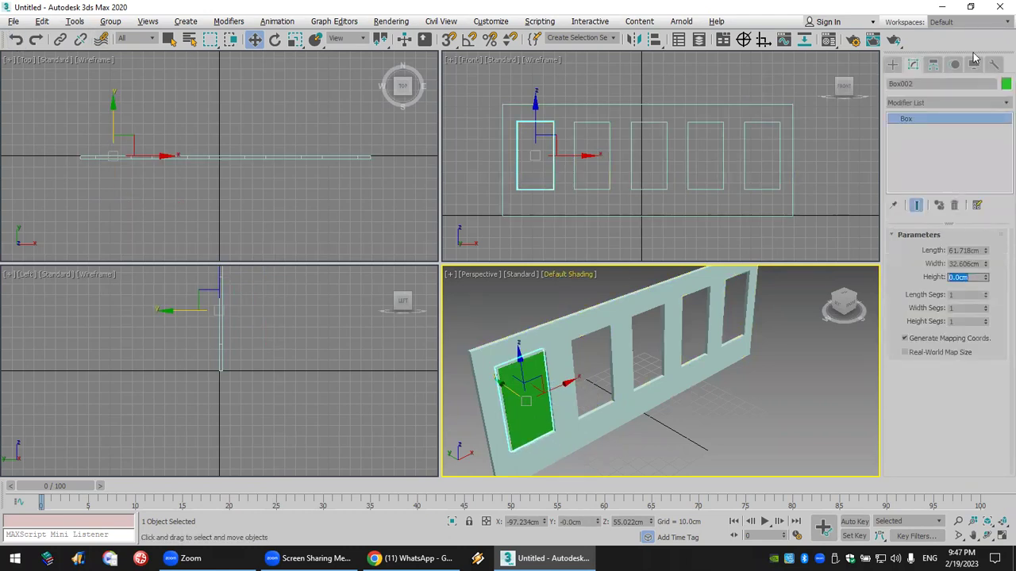
# Apply a Lattice modifier to the flat box with Struts Only from Edges and 5 strut sides.
pyautogui.click(949, 102)
pyautogui.write('latt')
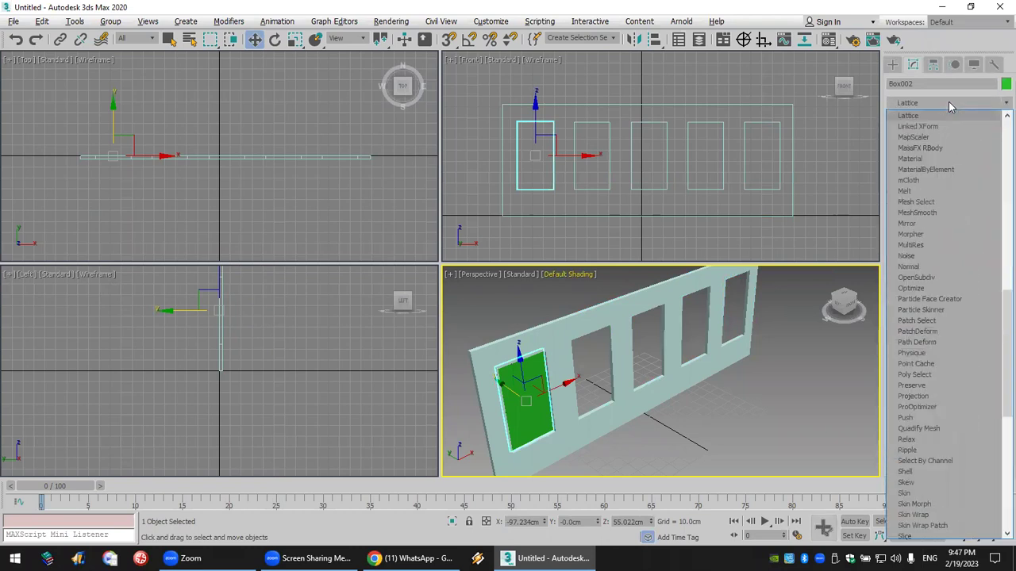
pyautogui.press('Return')
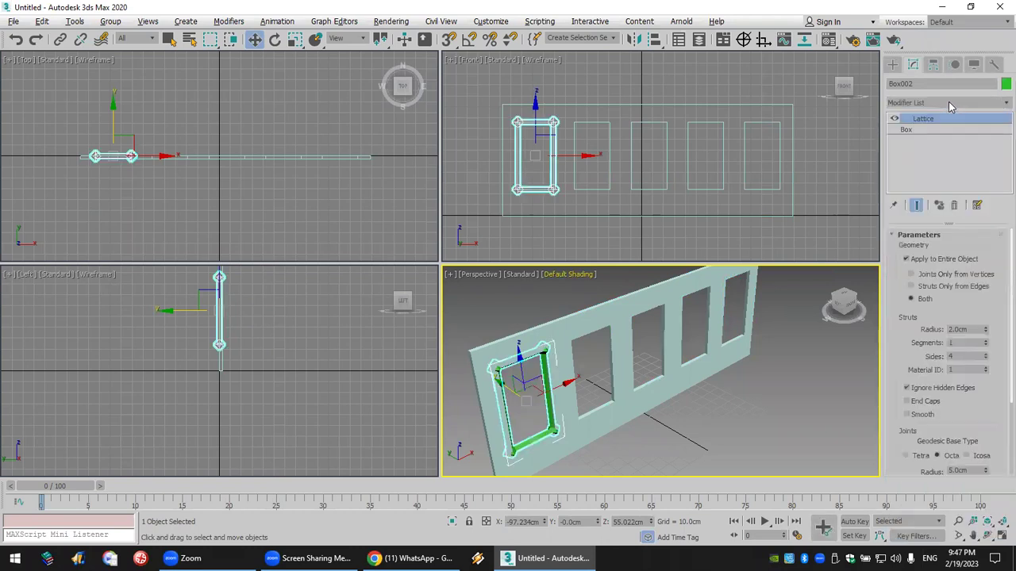
pyautogui.click(940, 288)
pyautogui.scroll(6, 550, 421)
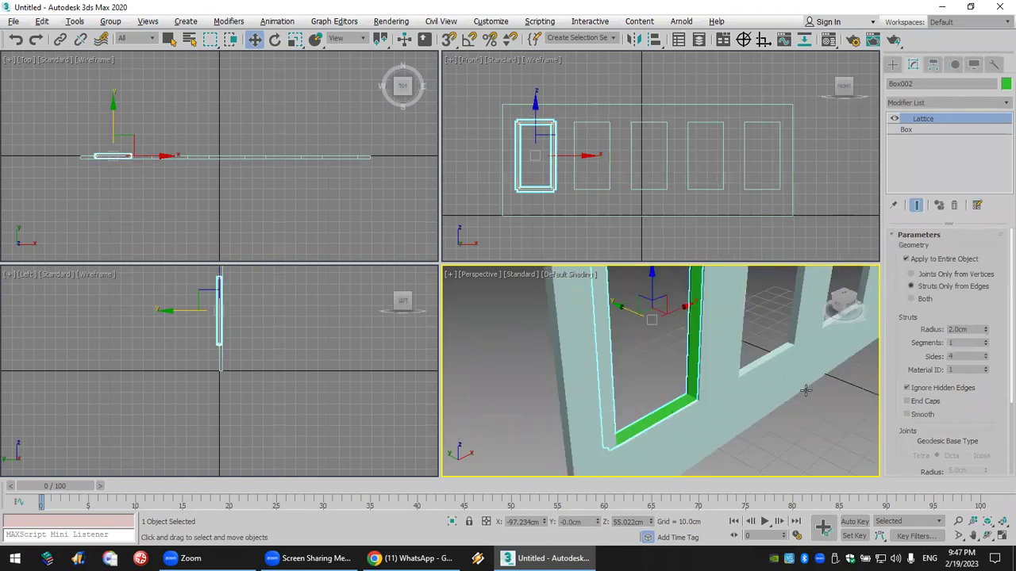
pyautogui.click(985, 353)
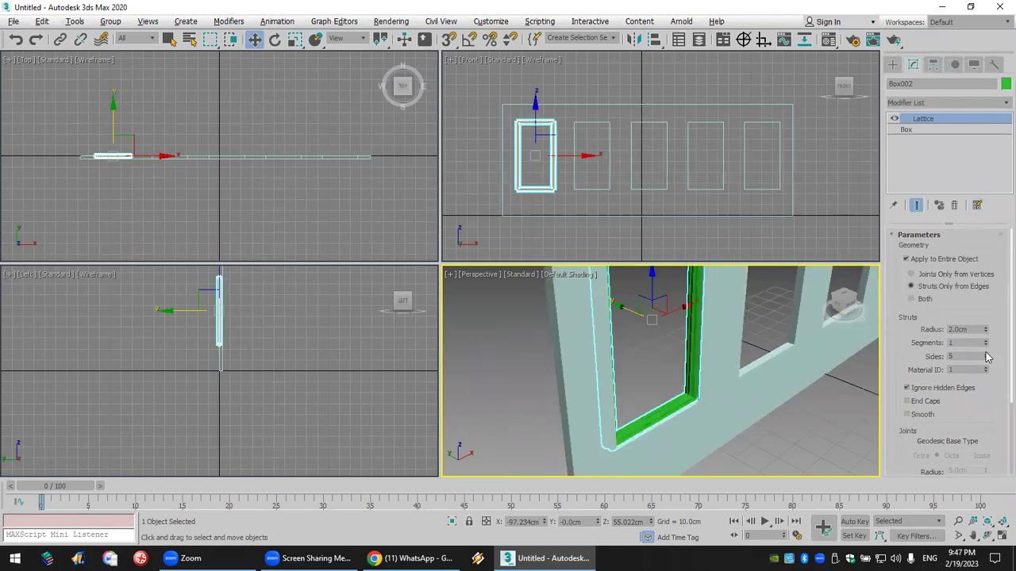
# Set the base box's length and width segments to 2 to divide the window frame into four panes.
pyautogui.click(946, 129)
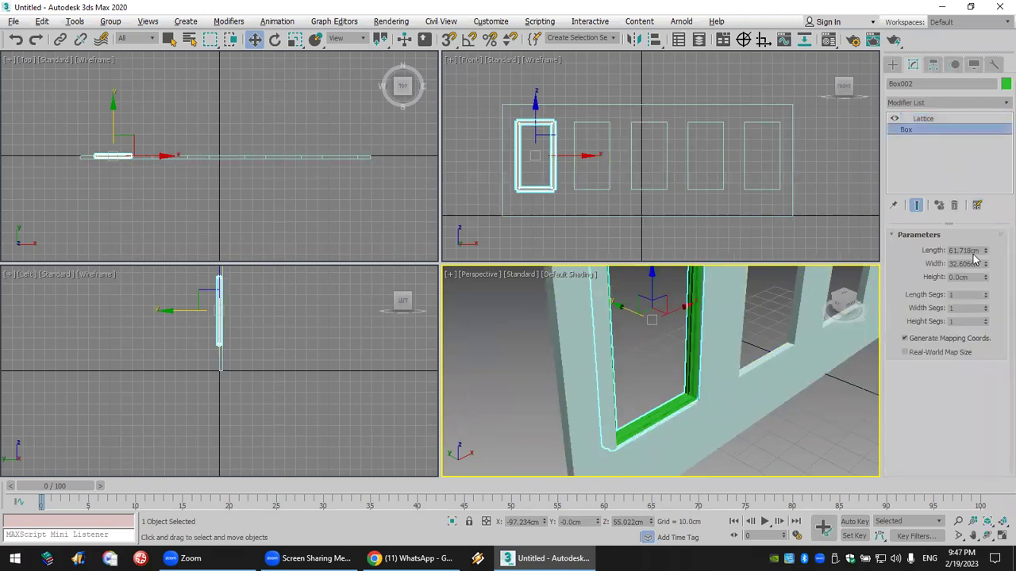
pyautogui.click(986, 293)
pyautogui.click(985, 307)
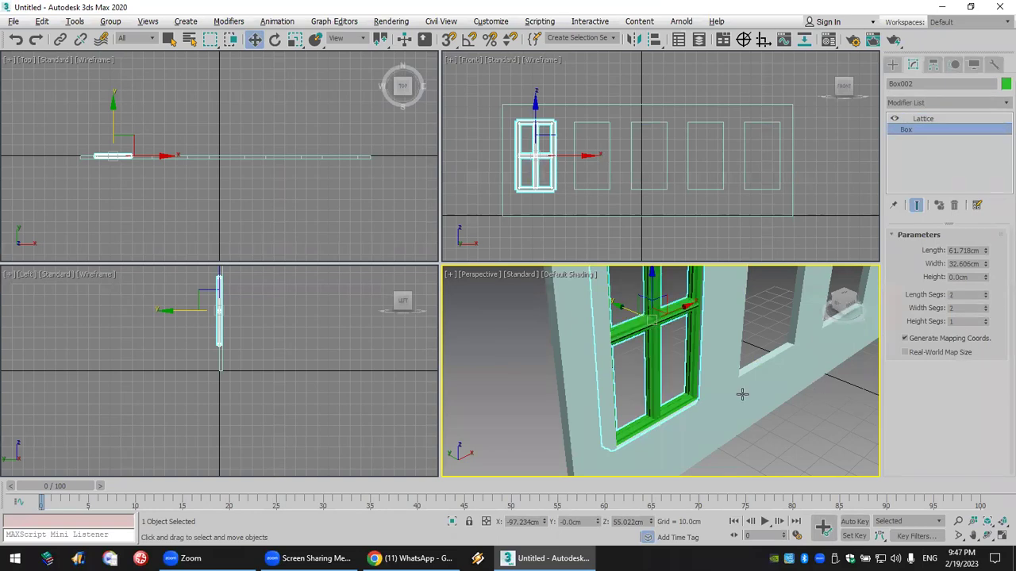
pyautogui.scroll(-5, 680, 389)
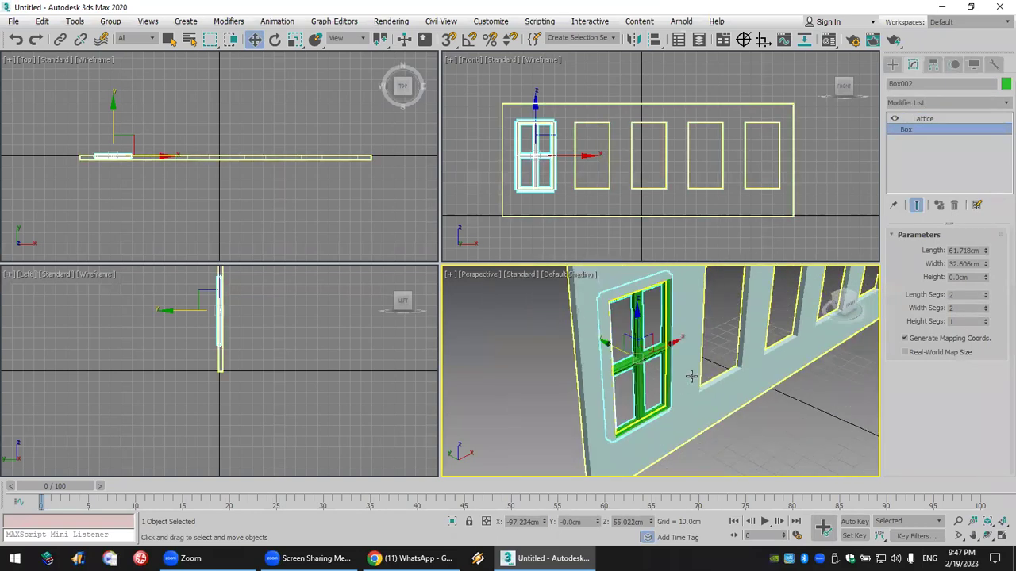
# Copy the window frame in place and remove the Lattice modifier from the copy to form a glass pane.
pyautogui.rightClick(645, 359)
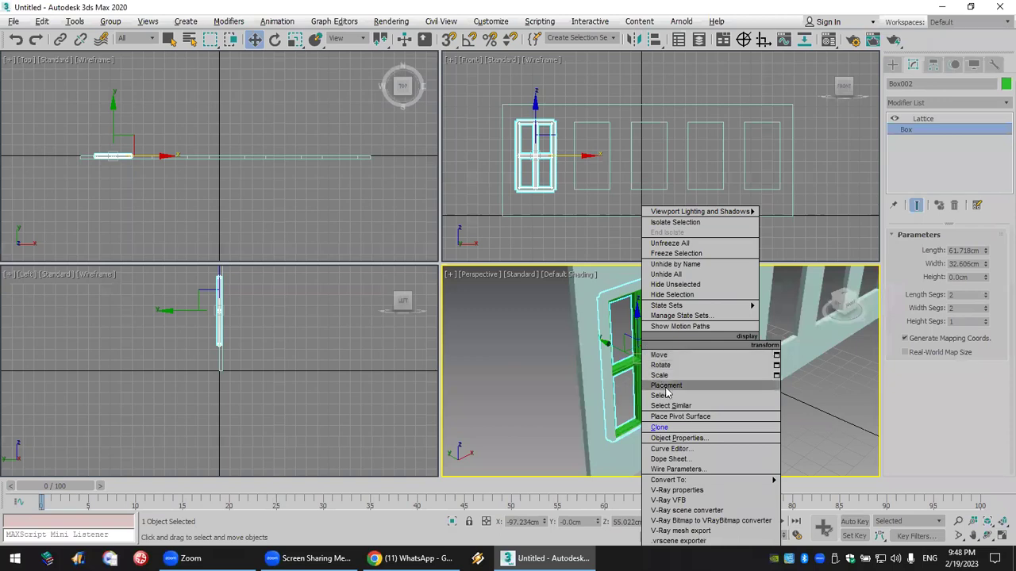
pyautogui.click(690, 434)
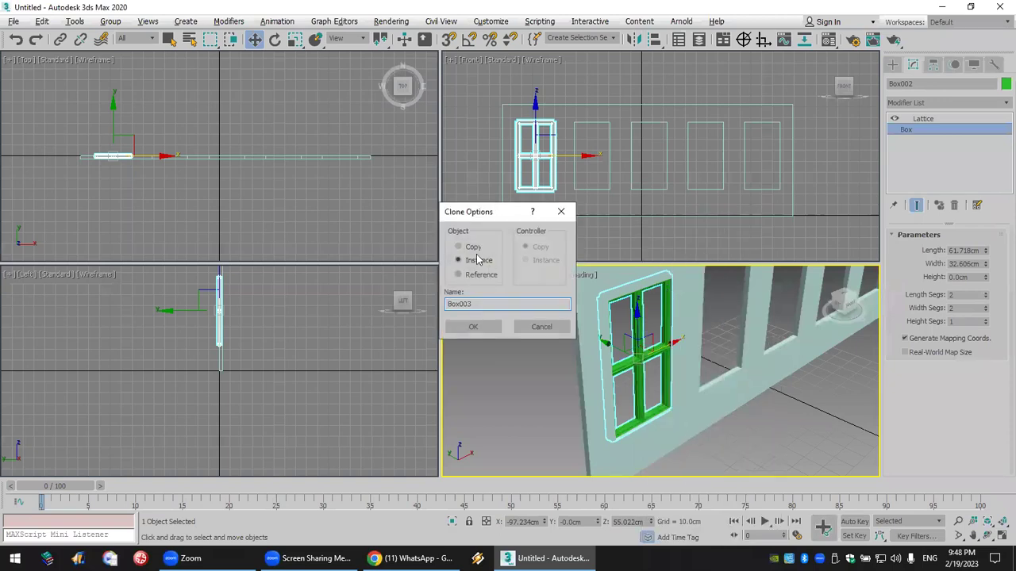
pyautogui.click(476, 328)
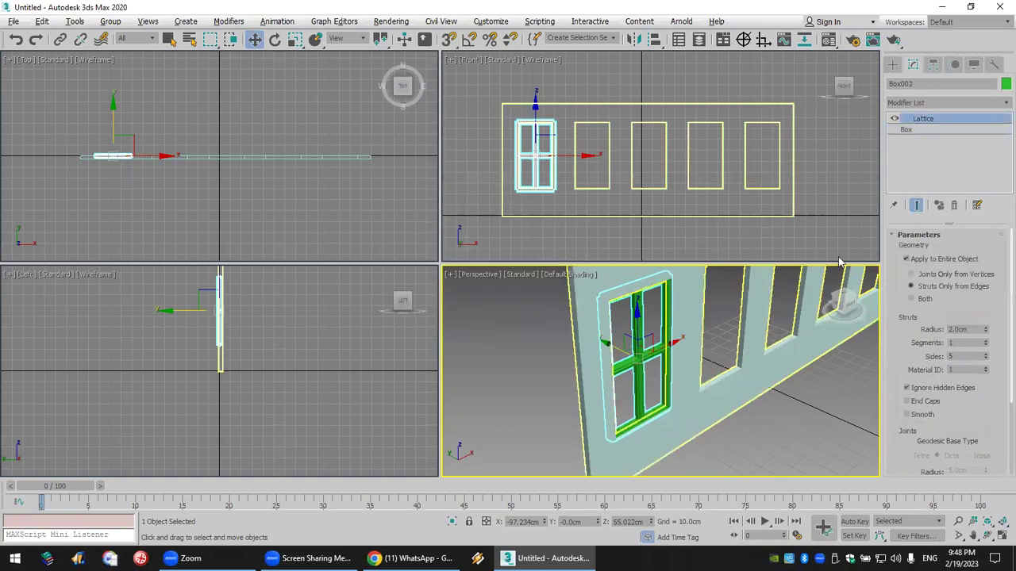
pyautogui.click(954, 205)
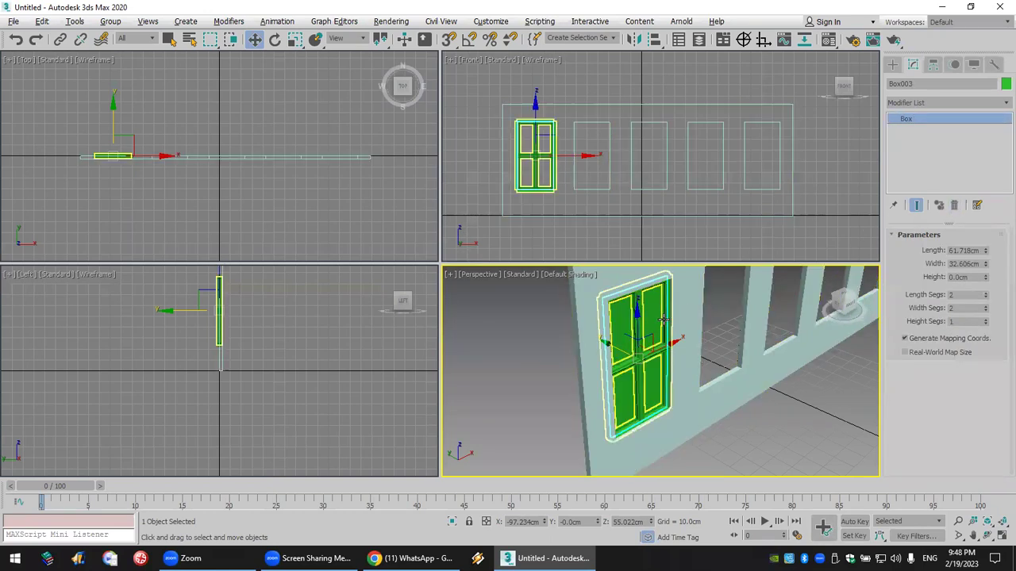
# Make the glass pane semi-transparent by setting its Visibility to 0.3 in its object properties.
pyautogui.rightClick(654, 326)
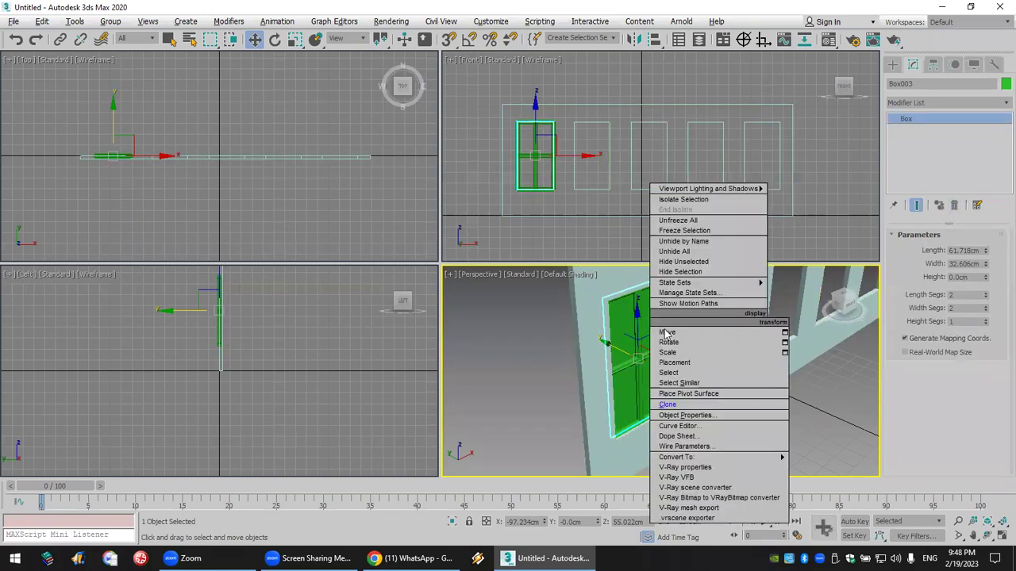
pyautogui.click(738, 414)
pyautogui.click(560, 244)
pyautogui.write('.3')
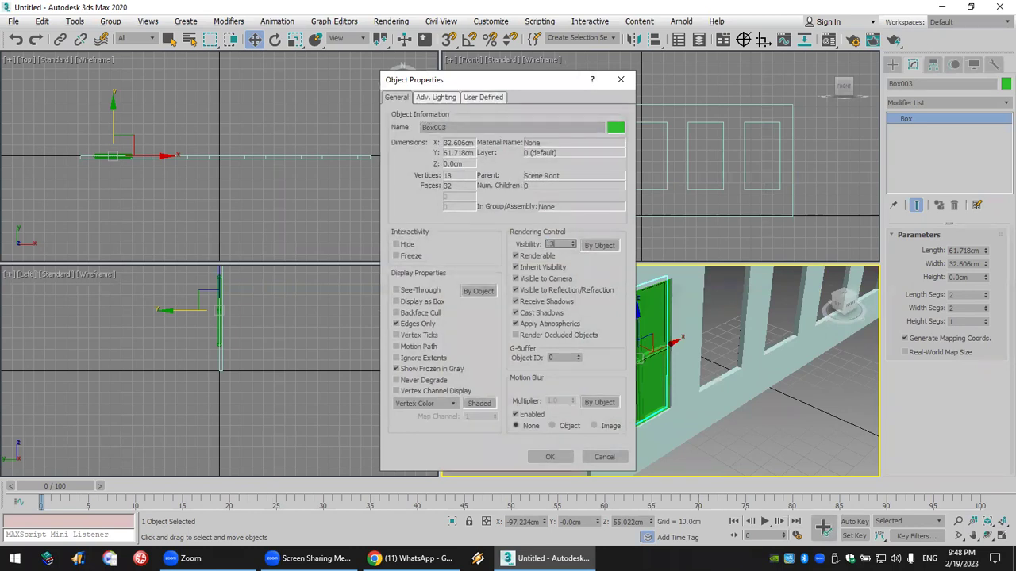
pyautogui.click(550, 456)
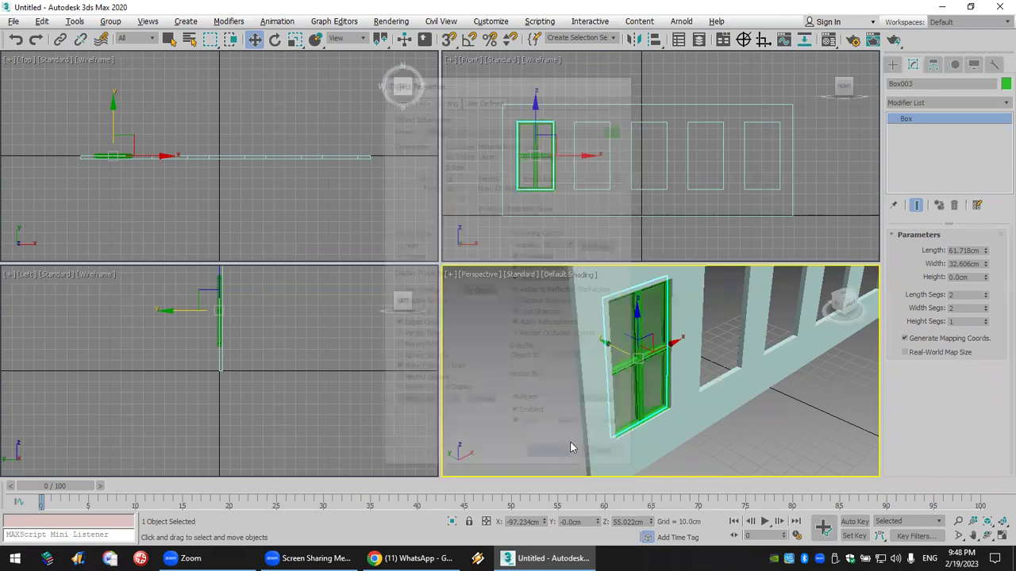
pyautogui.scroll(2, 619, 356)
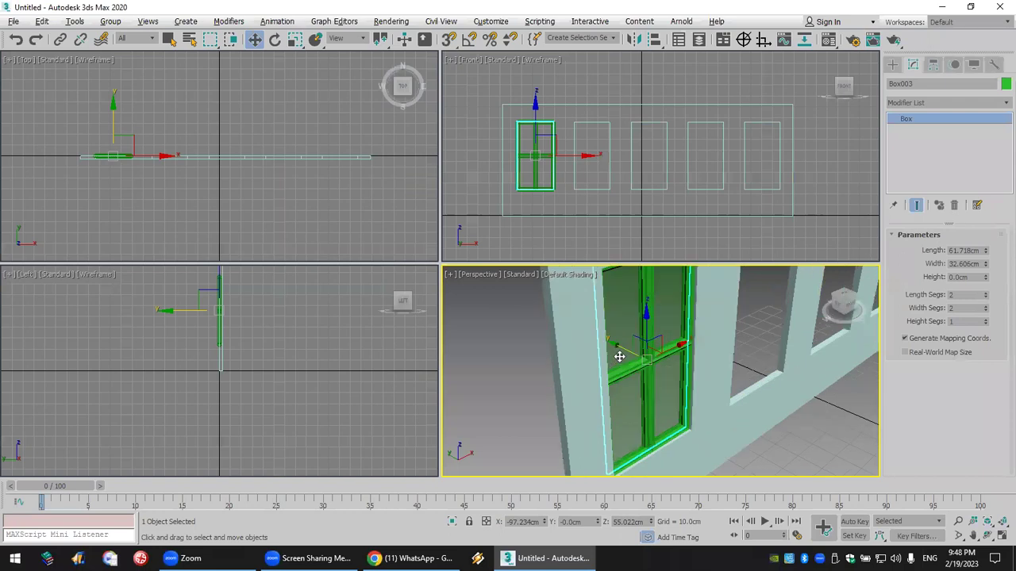
# Select the window frame and glass pane together in the front view using window selection and group them under the default name.
pyautogui.click(536, 164)
pyautogui.scroll(2, 536, 164)
pyautogui.click(231, 41)
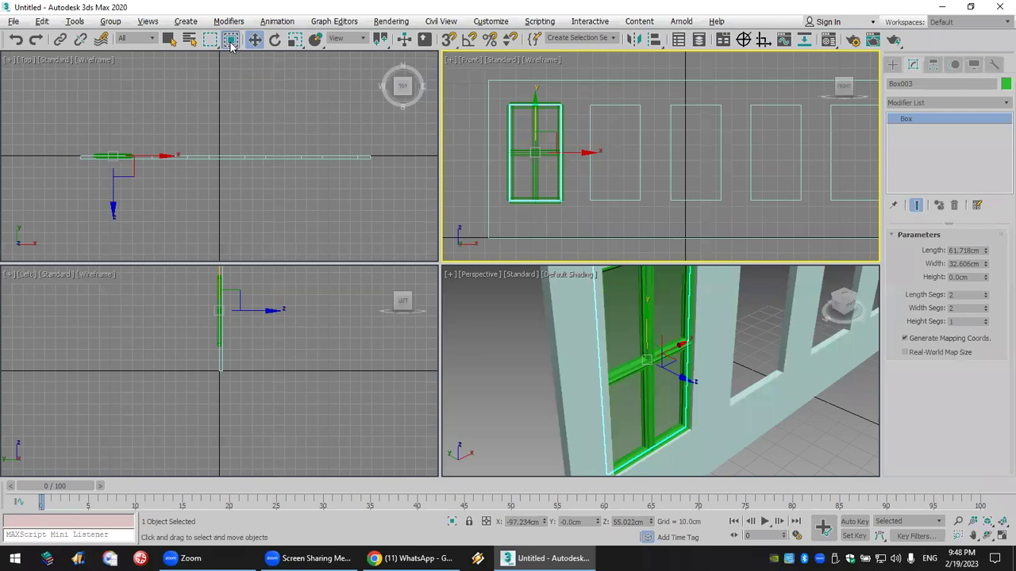
pyautogui.moveTo(494, 91); pyautogui.dragTo(572, 226)
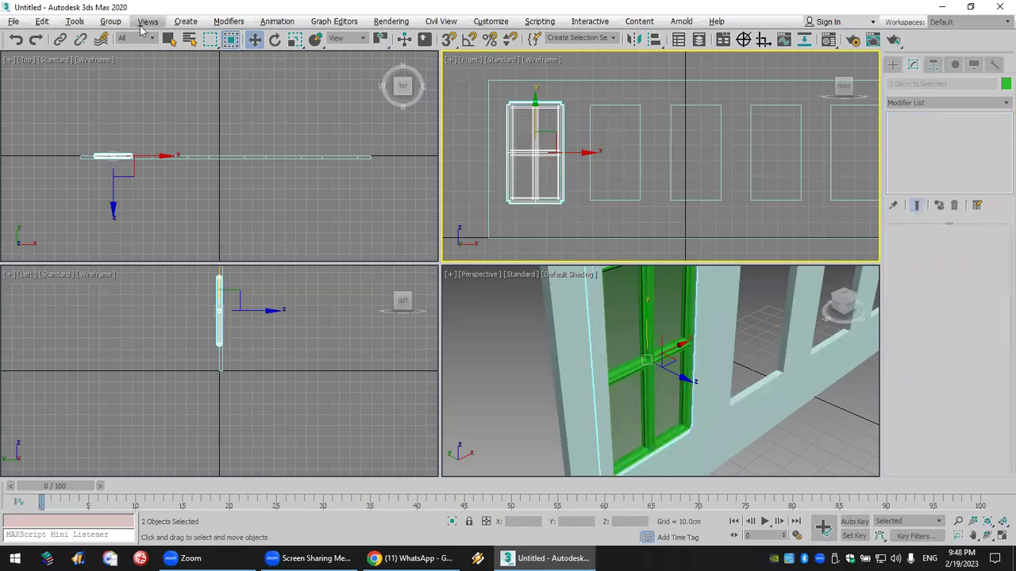
pyautogui.click(110, 22)
pyautogui.click(131, 46)
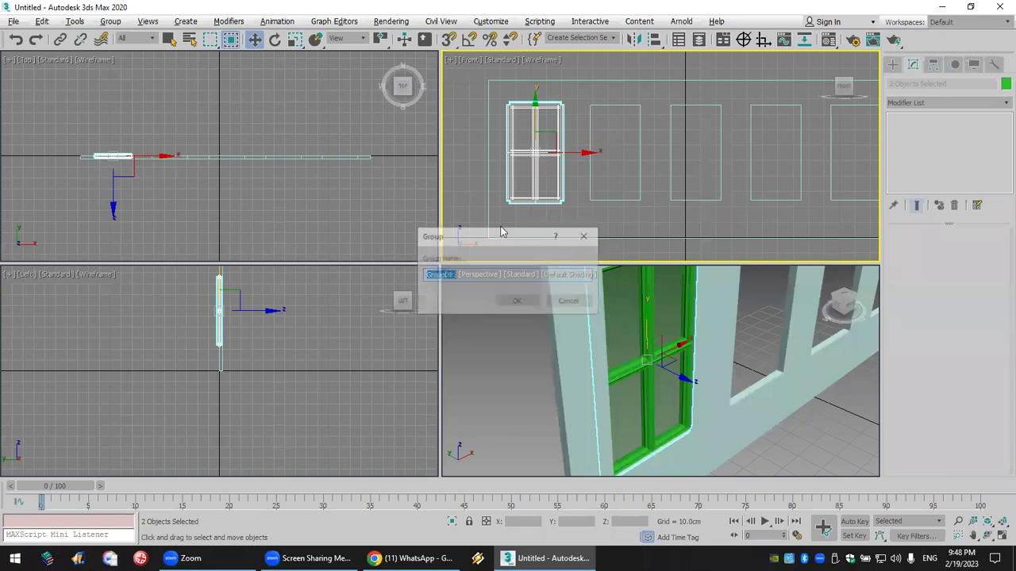
pyautogui.click(517, 301)
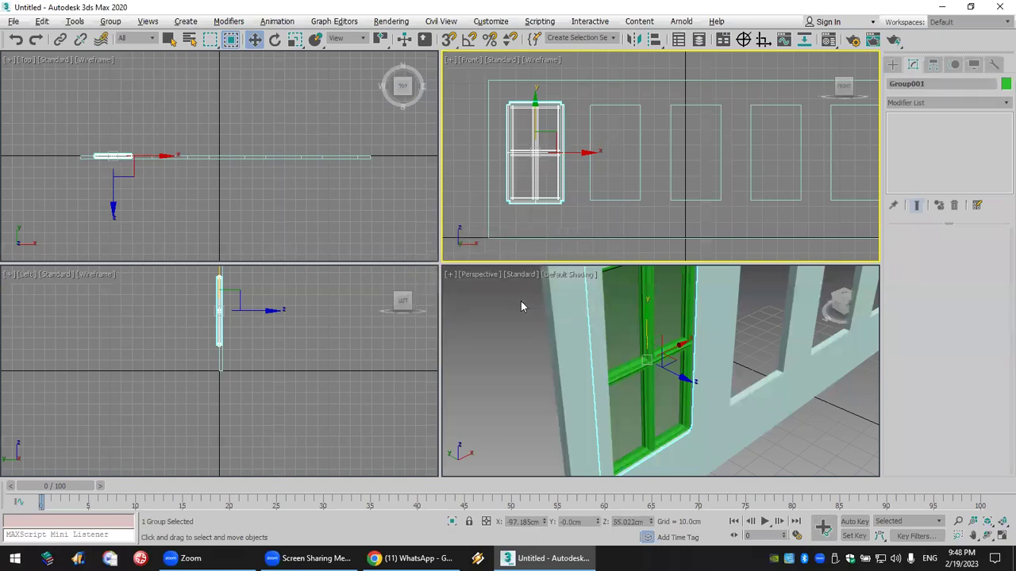
# Turn on 3D snapping and restrict the snap types to Midpoint only.
pyautogui.rightClick(448, 41)
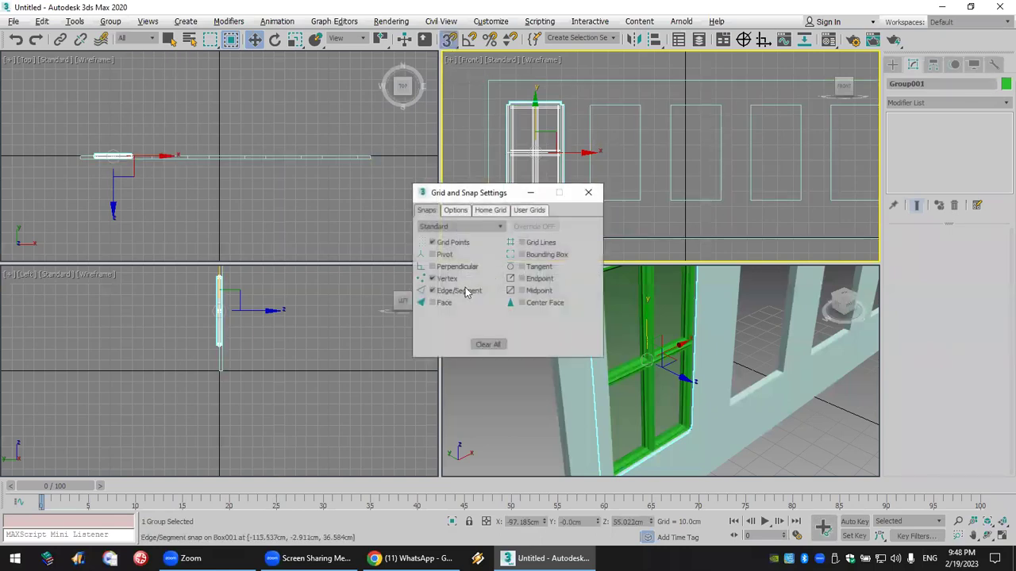
pyautogui.click(490, 344)
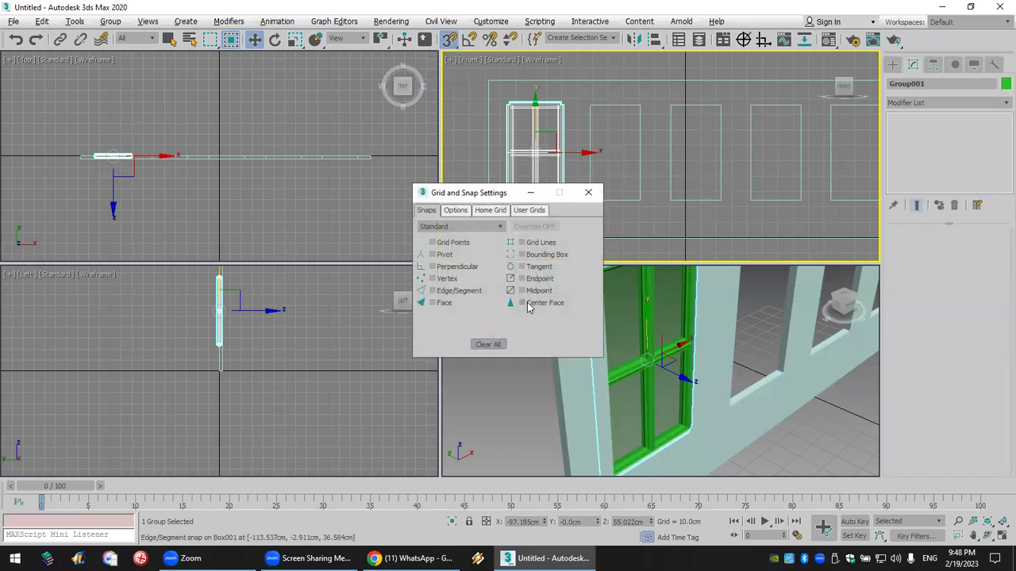
pyautogui.click(588, 192)
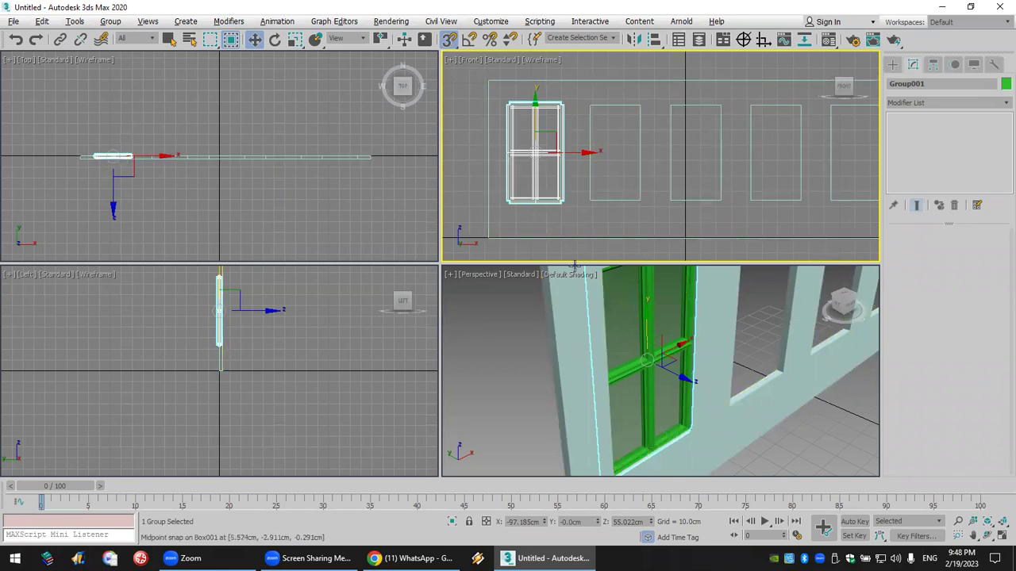
# Lock the selection and snap-copy the window group from its bottom midpoint to the next opening's bottom midpoint, making five copies.
pyautogui.click(469, 521)
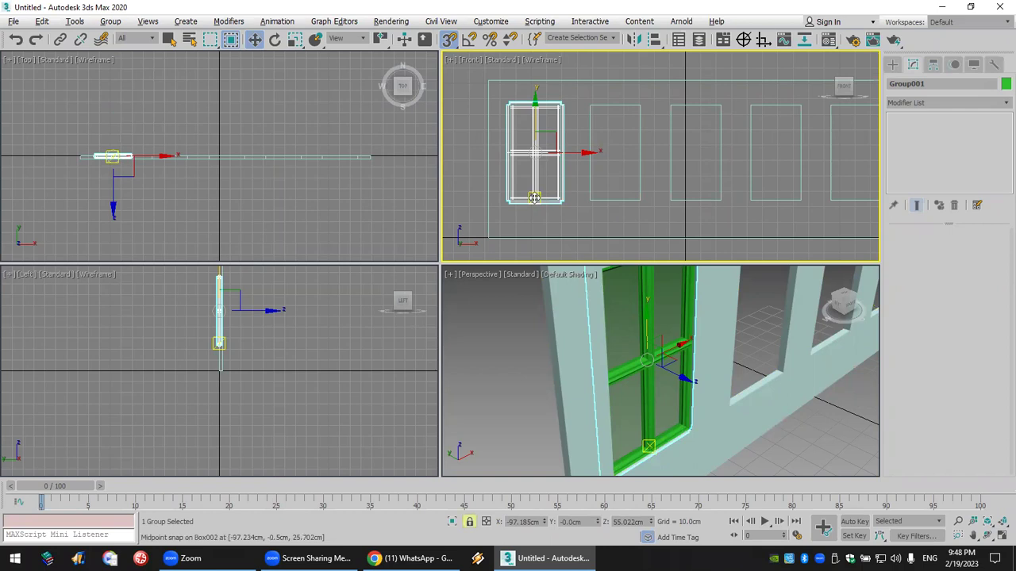
pyautogui.moveTo(534, 198)
pyautogui.keyDown('shift'); pyautogui.mouseDown()
pyautogui.moveTo(585, 233)
pyautogui.moveTo(614, 201)
pyautogui.mouseUp(); pyautogui.keyUp('shift')
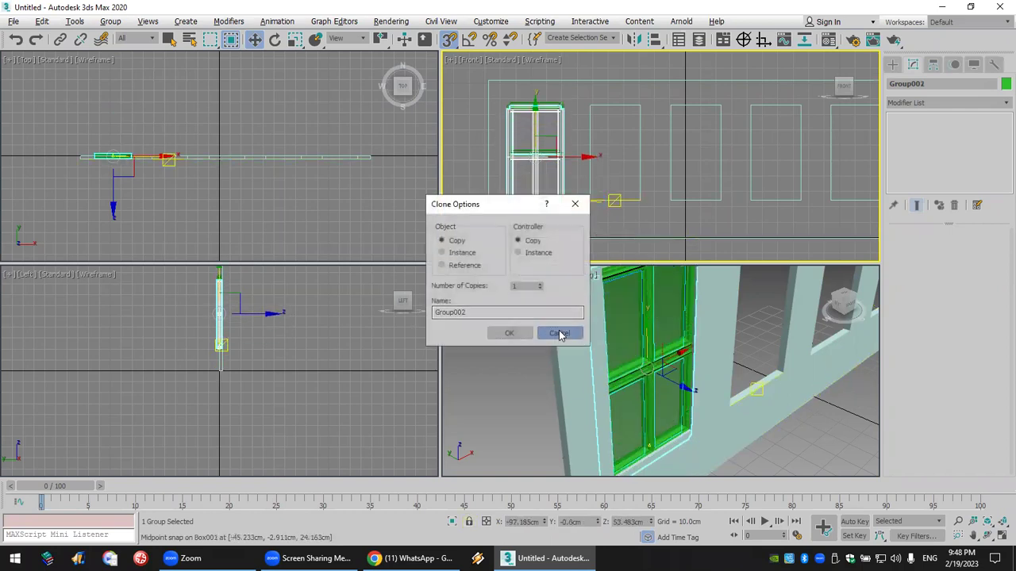
pyautogui.click(559, 332)
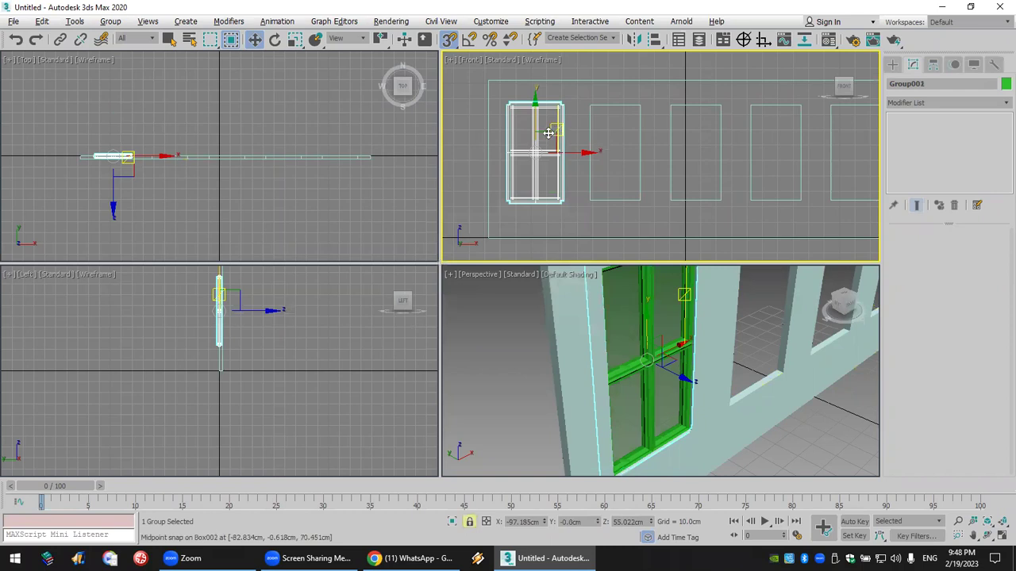
pyautogui.keyDown('shift'); pyautogui.moveTo(534, 198); pyautogui.dragTo(621, 196); pyautogui.keyUp('shift')
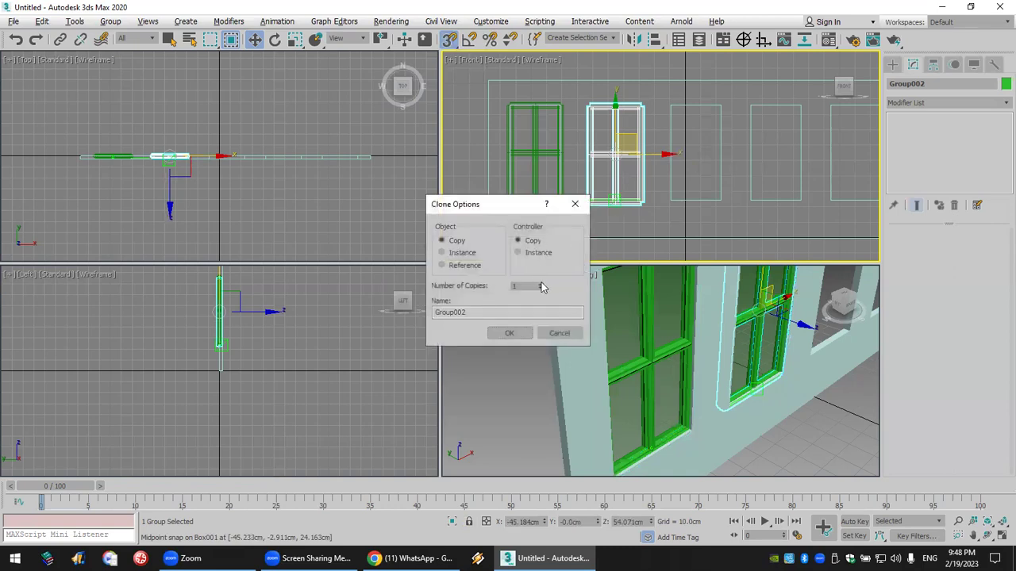
pyautogui.click(510, 333)
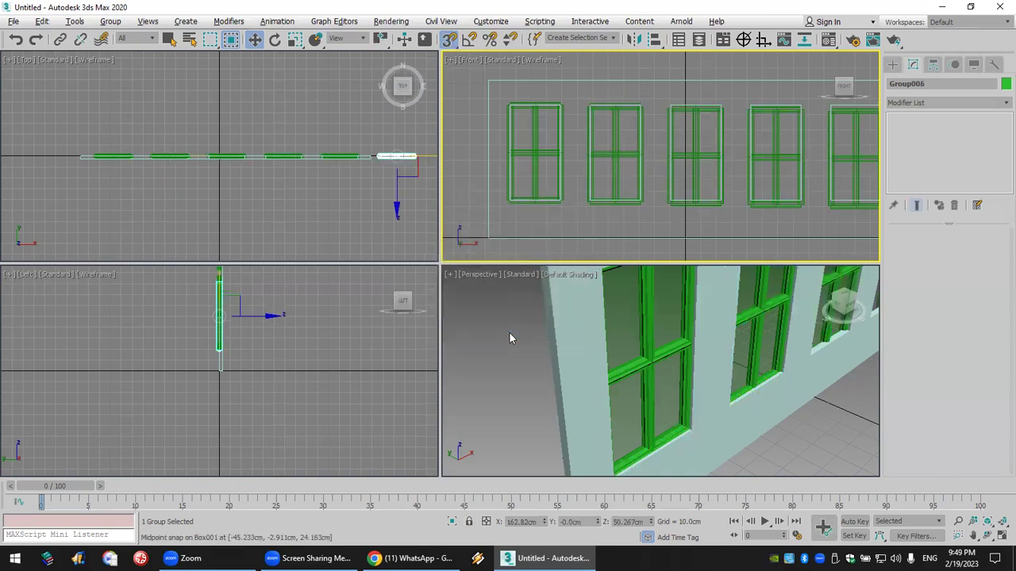
# Delete the extra window copy that lies beyond the far end of the wall.
pyautogui.scroll(-5, 508, 331)
pyautogui.moveTo(522, 338); pyautogui.dragTo(480, 359, button='middle')
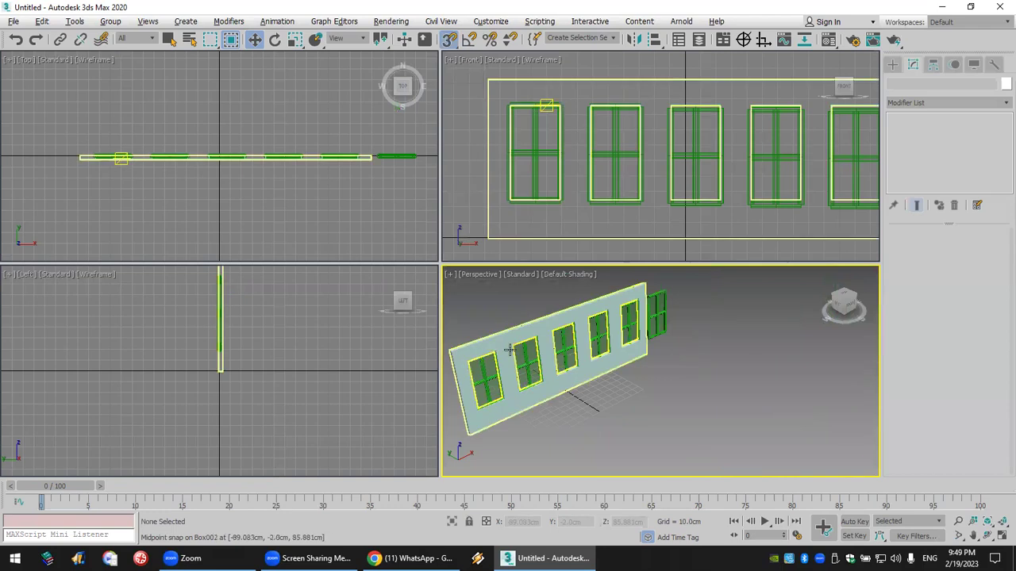
pyautogui.click(664, 312)
pyautogui.keyDown('alt'); pyautogui.click(658, 317); pyautogui.keyUp('alt')
pyautogui.keyDown('alt'); pyautogui.moveTo(658, 321); pyautogui.dragTo(637, 352, button='middle'); pyautogui.keyUp('alt')
pyautogui.scroll(3, 656, 367)
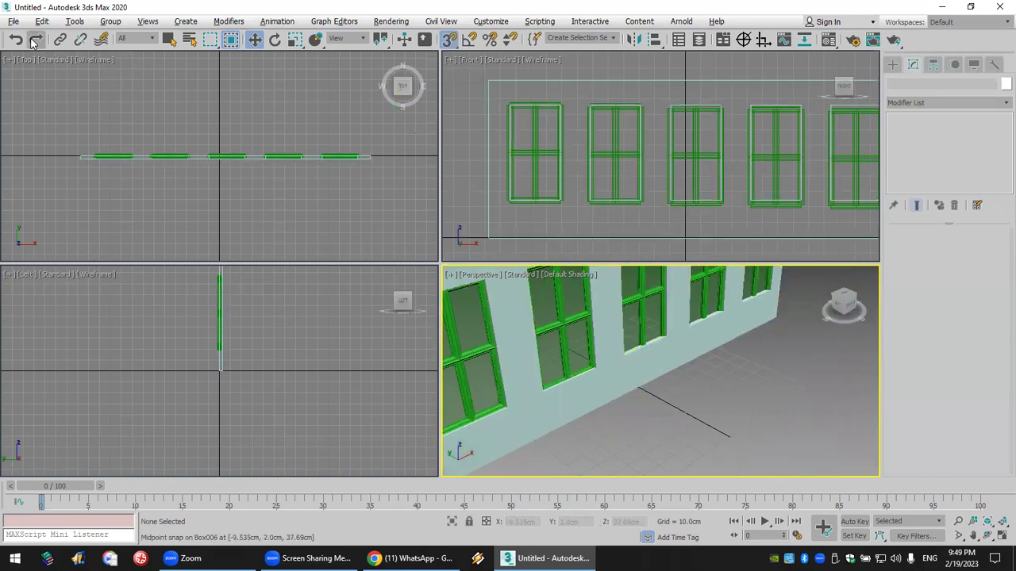
# Reset the scene without saving the changes and start the Box tool.
pyautogui.click(13, 21)
pyautogui.click(26, 58)
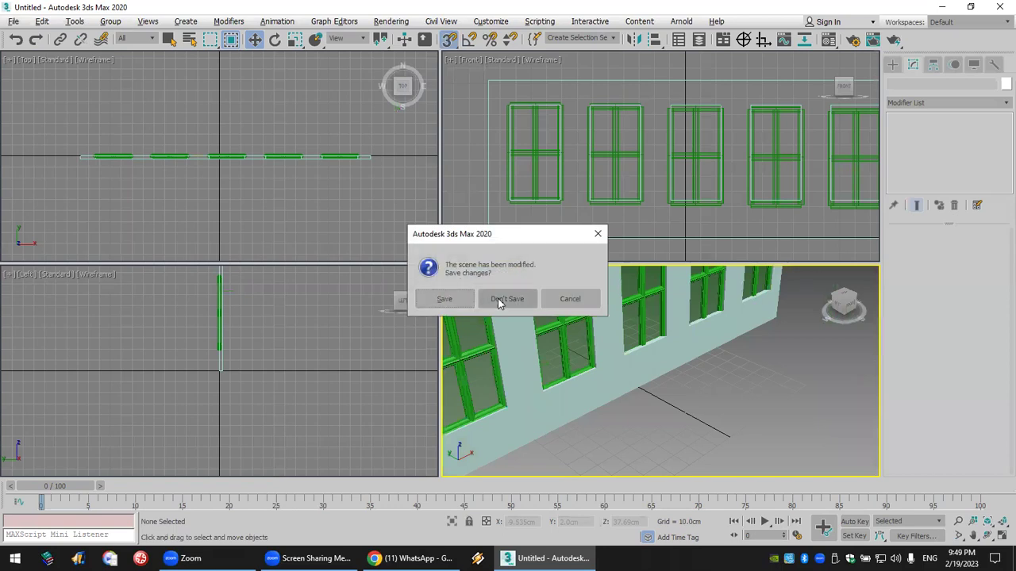
pyautogui.click(505, 299)
pyautogui.click(476, 298)
pyautogui.click(921, 140)
pyautogui.moveTo(517, 106); pyautogui.dragTo(827, 222)
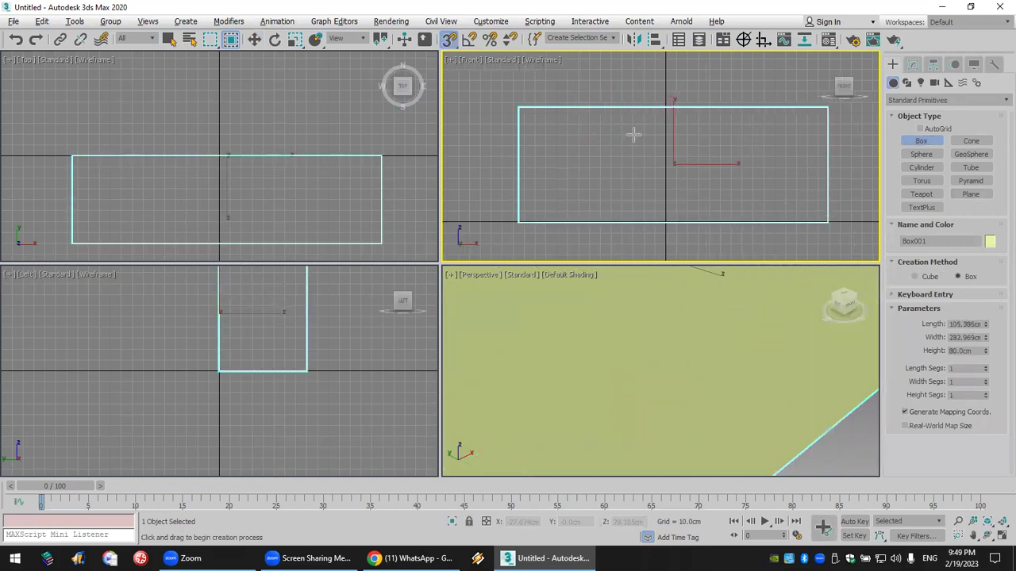
pyautogui.rightClick(632, 131)
pyautogui.moveTo(486, 95); pyautogui.dragTo(852, 219)
pyautogui.rightClick(852, 219)
pyautogui.moveTo(519, 98); pyautogui.dragTo(869, 226)
pyautogui.rightClick(869, 226)
pyautogui.moveTo(516, 91); pyautogui.dragTo(818, 212)
pyautogui.rightClick(818, 211)
# In the front view, draw a wall box about 307 × 115 × 4 cm and a window box about 42 × 69 × 6 cm near its left end.
pyautogui.moveTo(508, 95); pyautogui.dragTo(843, 220)
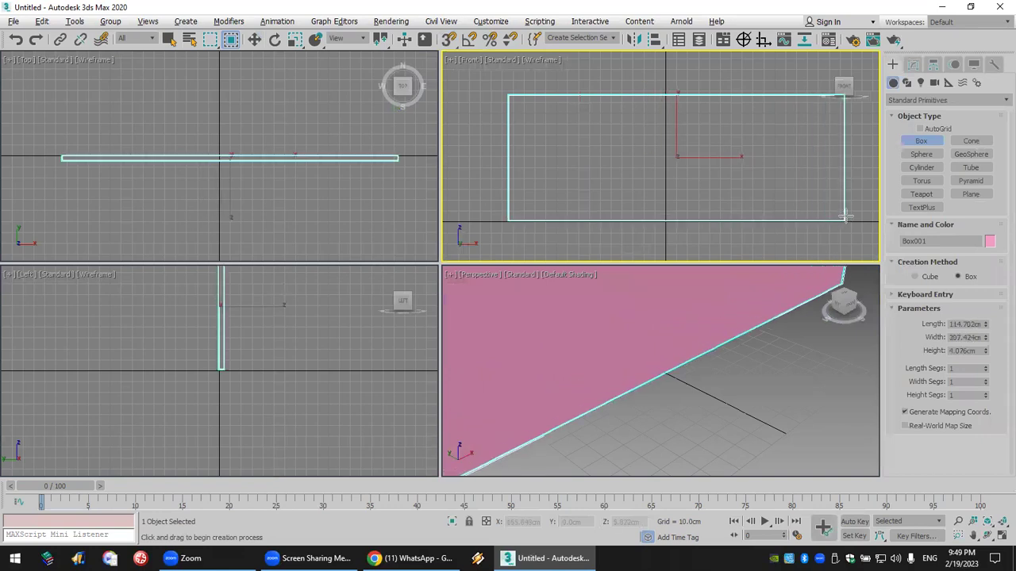
pyautogui.moveTo(517, 179); pyautogui.dragTo(510, 188, button='middle')
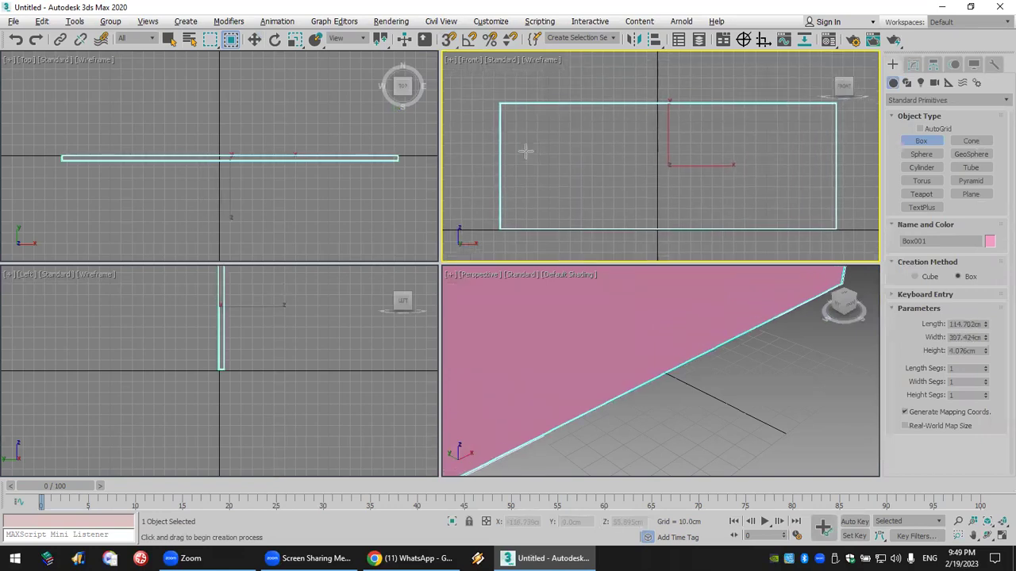
pyautogui.click(523, 121)
pyautogui.moveTo(524, 120); pyautogui.dragTo(570, 197)
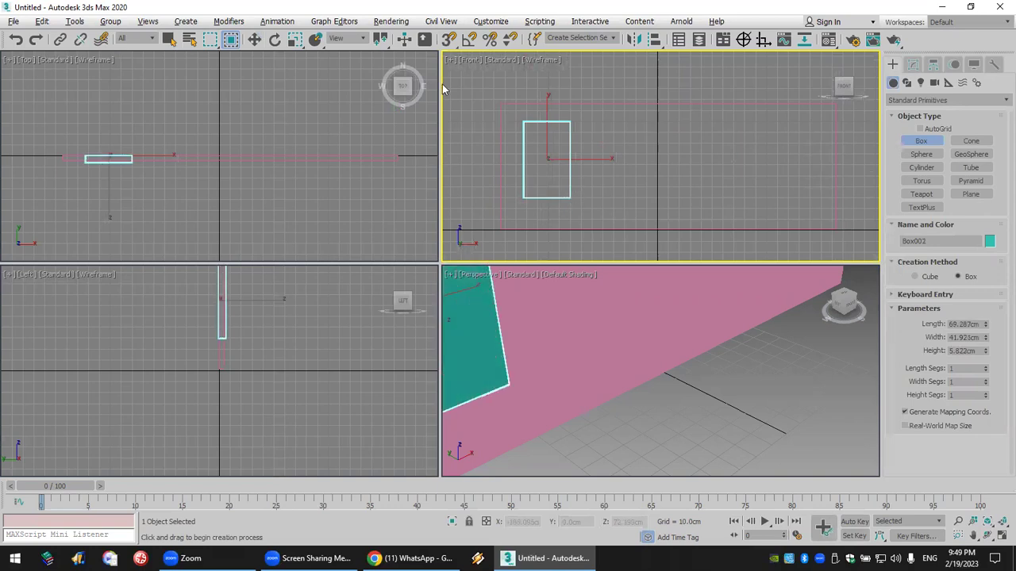
# Make four copies of the window box, evenly spaced along the X axis across the wall.
pyautogui.press('w')
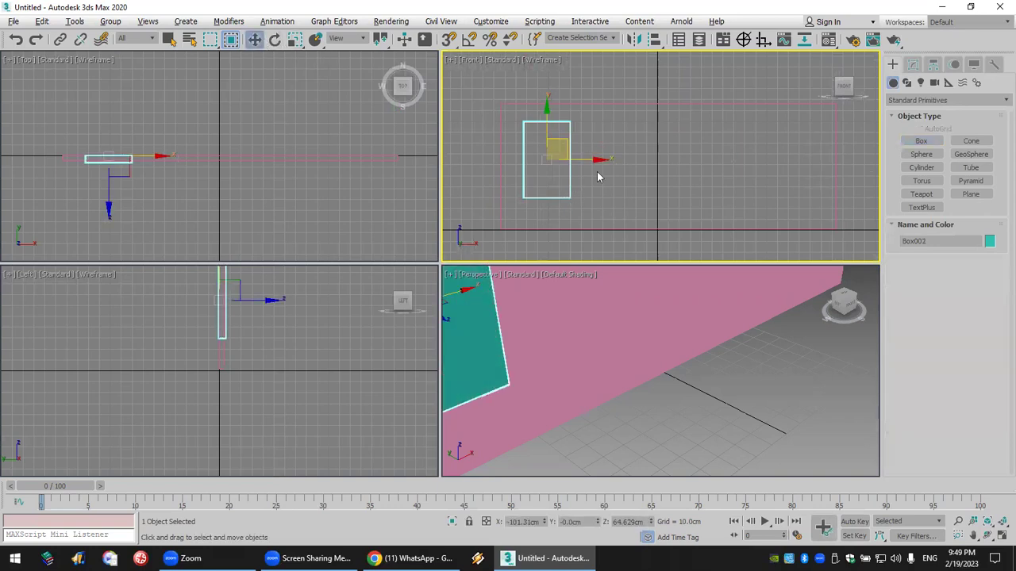
pyautogui.keyDown('shift'); pyautogui.moveTo(580, 160); pyautogui.dragTo(654, 174); pyautogui.keyUp('shift')
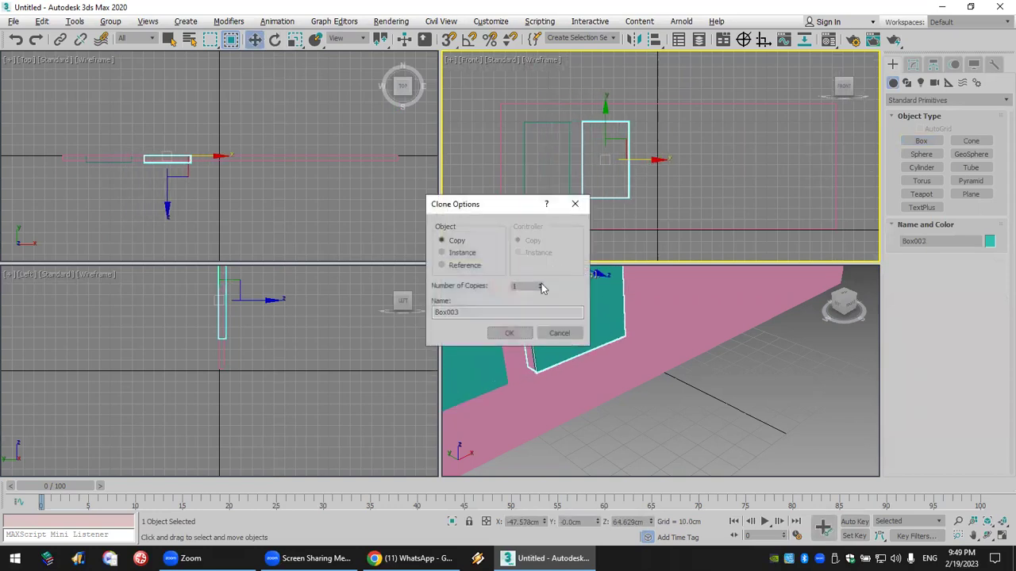
pyautogui.click(509, 332)
pyautogui.rightClick(594, 400)
pyautogui.click(594, 396)
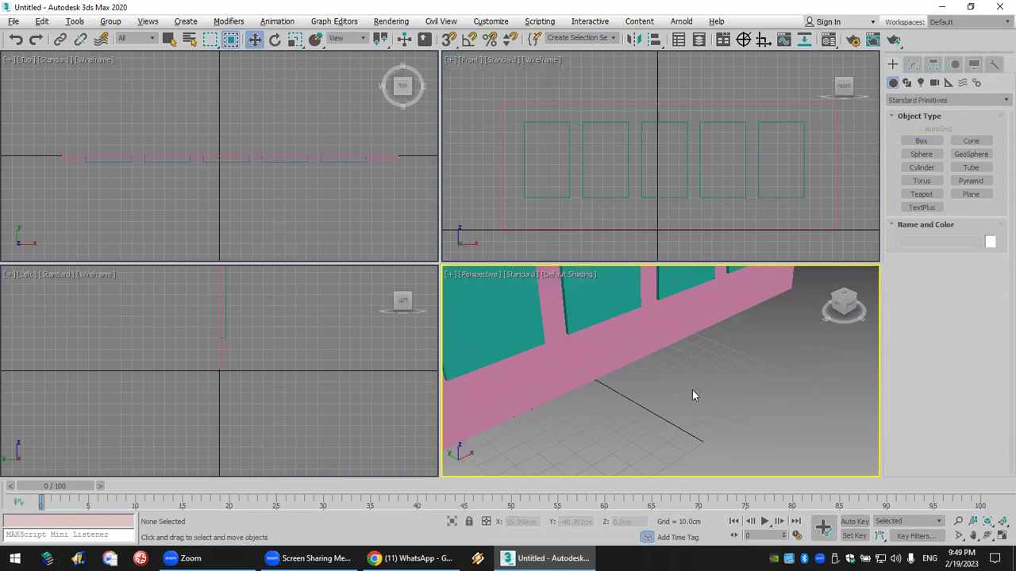
# Cut five window openings in the wall with ProBoolean Subtraction, using Move for four boxes and Copy for the leftmost one.
pyautogui.scroll(-5, 692, 390)
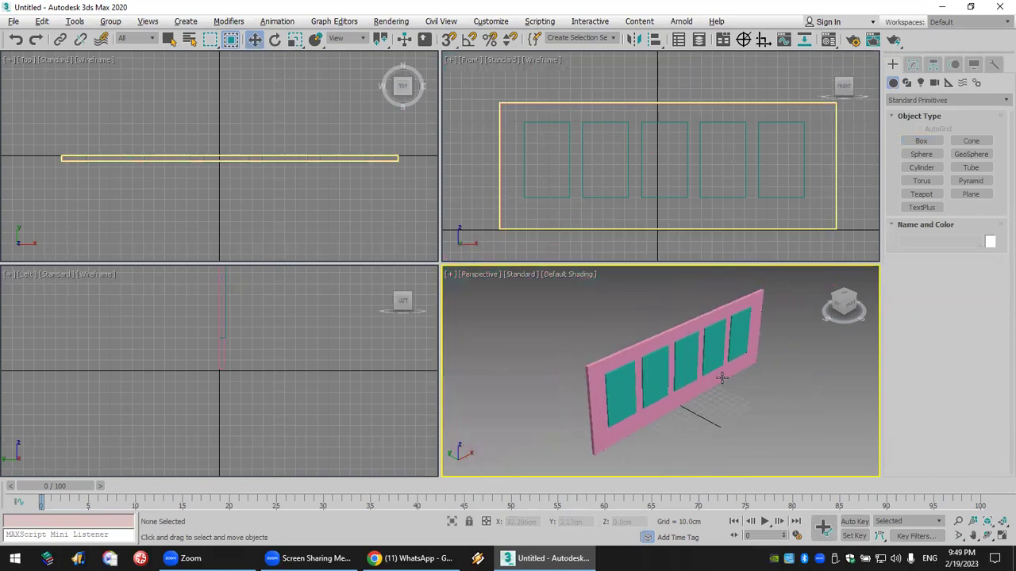
pyautogui.click(723, 378)
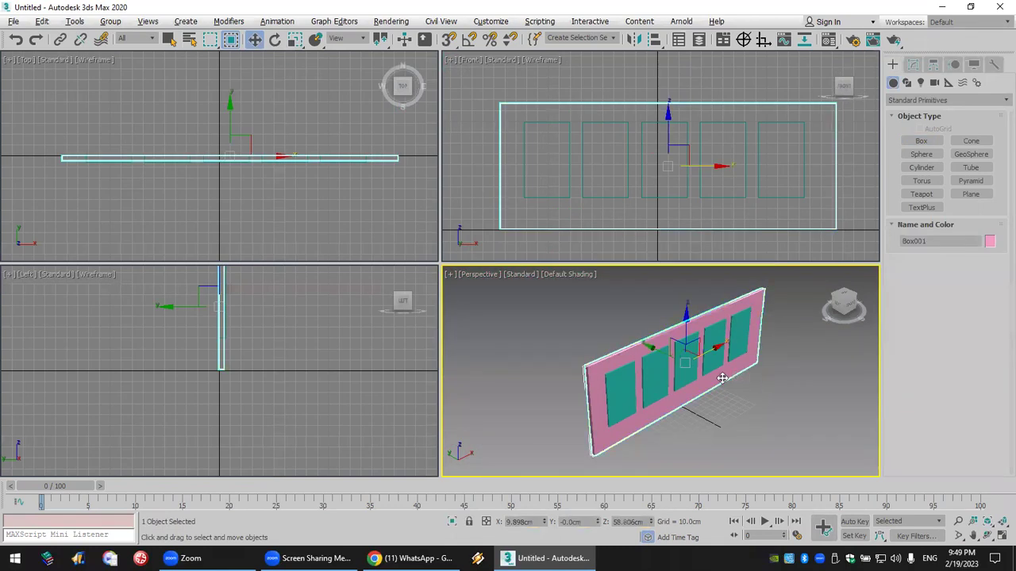
pyautogui.click(952, 100)
pyautogui.click(941, 136)
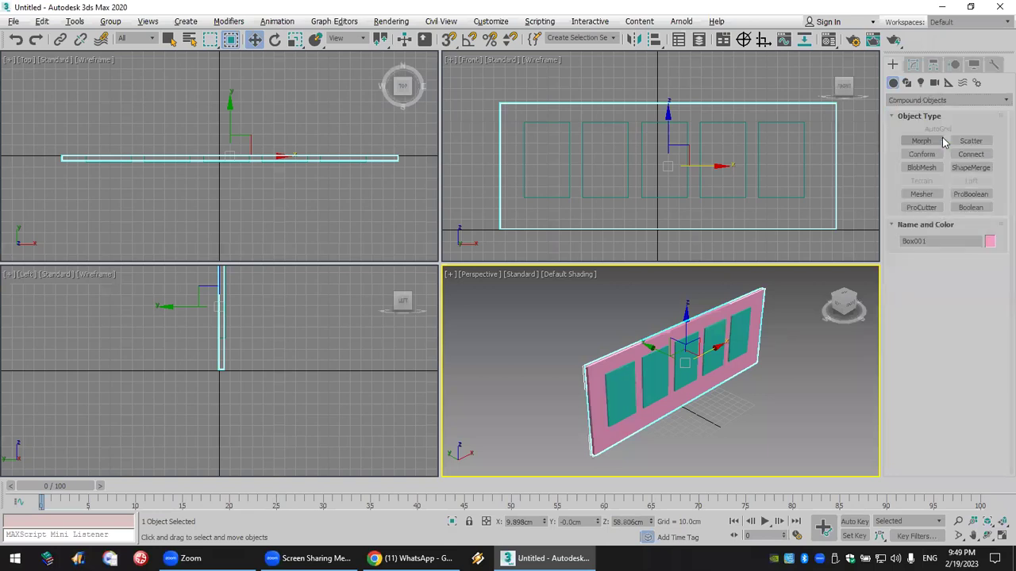
pyautogui.click(983, 196)
pyautogui.click(966, 276)
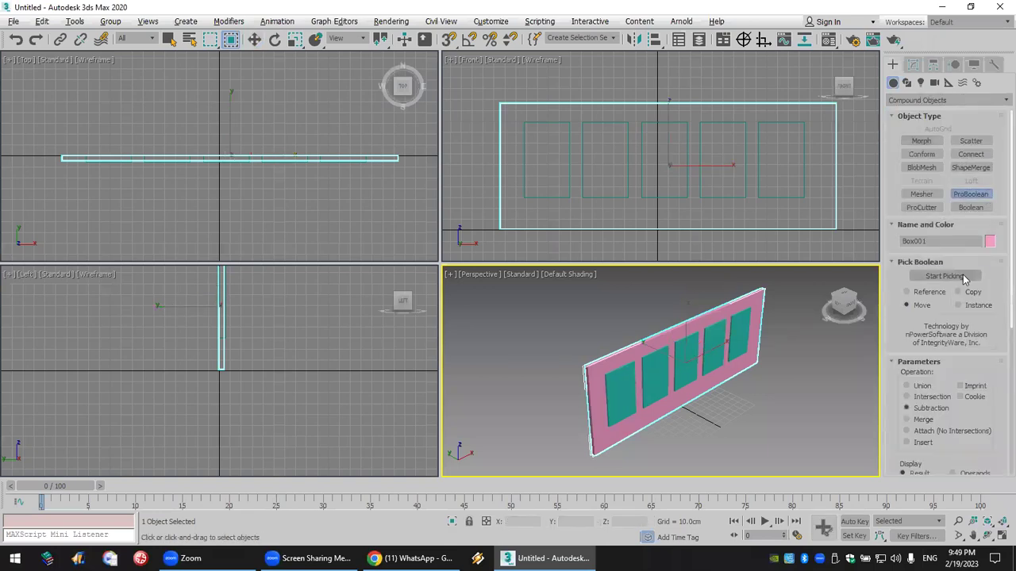
pyautogui.click(738, 332)
pyautogui.click(713, 346)
pyautogui.click(685, 349)
pyautogui.click(654, 377)
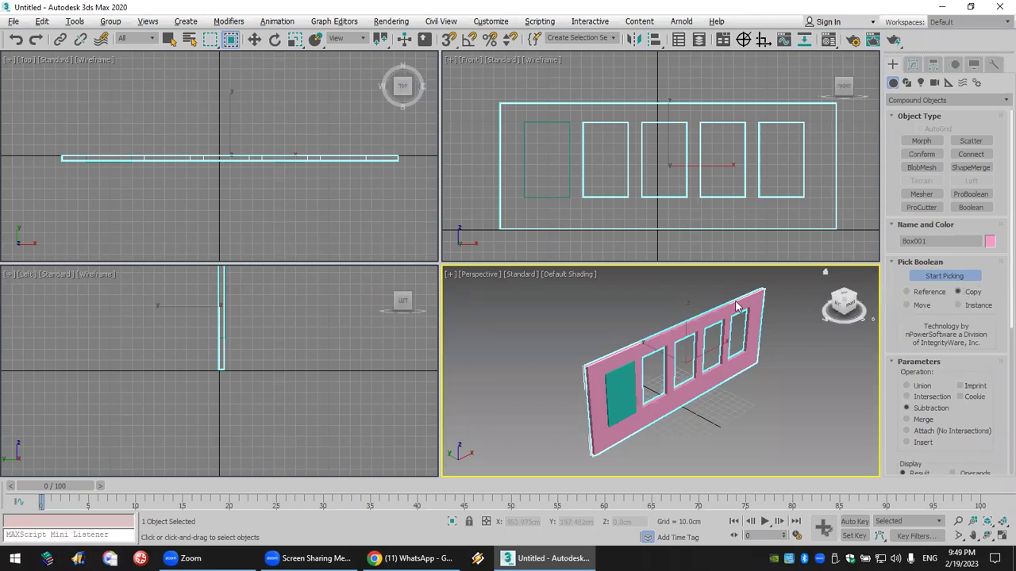
pyautogui.press('w')
pyautogui.click(790, 381)
# Set the height of the remaining window box to 0 cm.
pyautogui.click(628, 388)
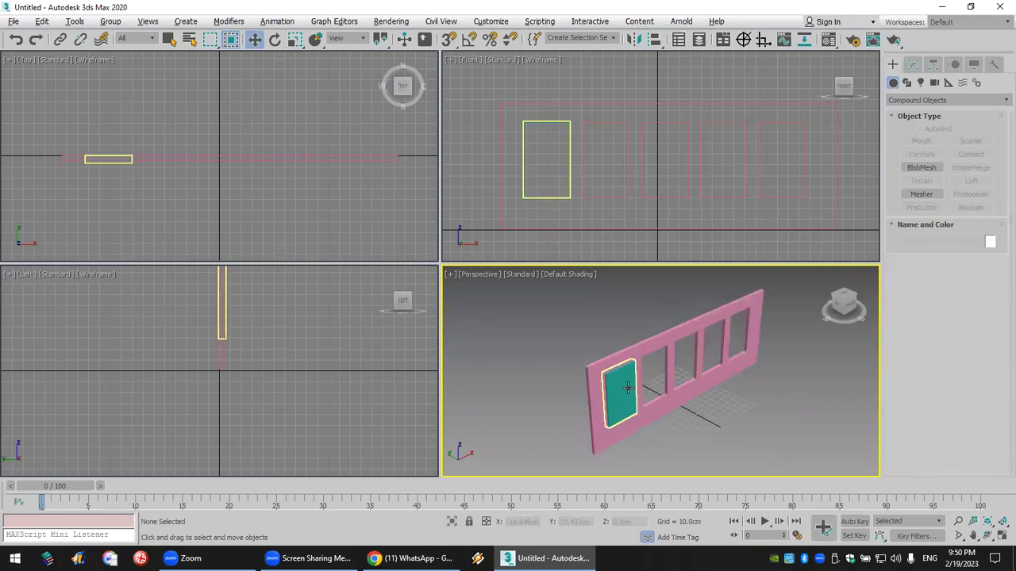
pyautogui.click(913, 64)
pyautogui.click(933, 102)
pyautogui.click(934, 103)
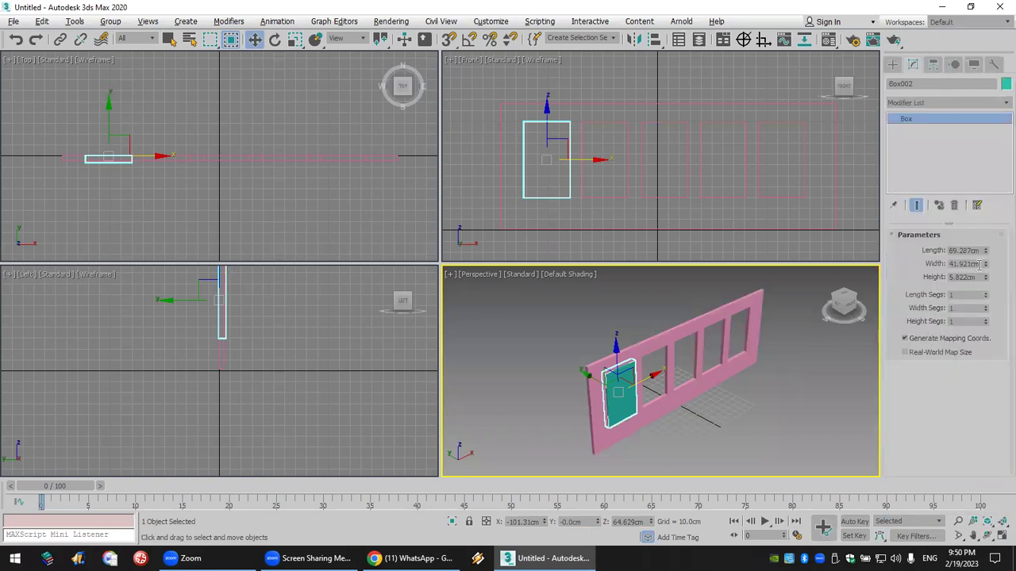
pyautogui.click(978, 277)
pyautogui.press('Return')
# Add a Lattice modifier to the window box and limit it to Struts Only from Edges.
pyautogui.click(923, 100)
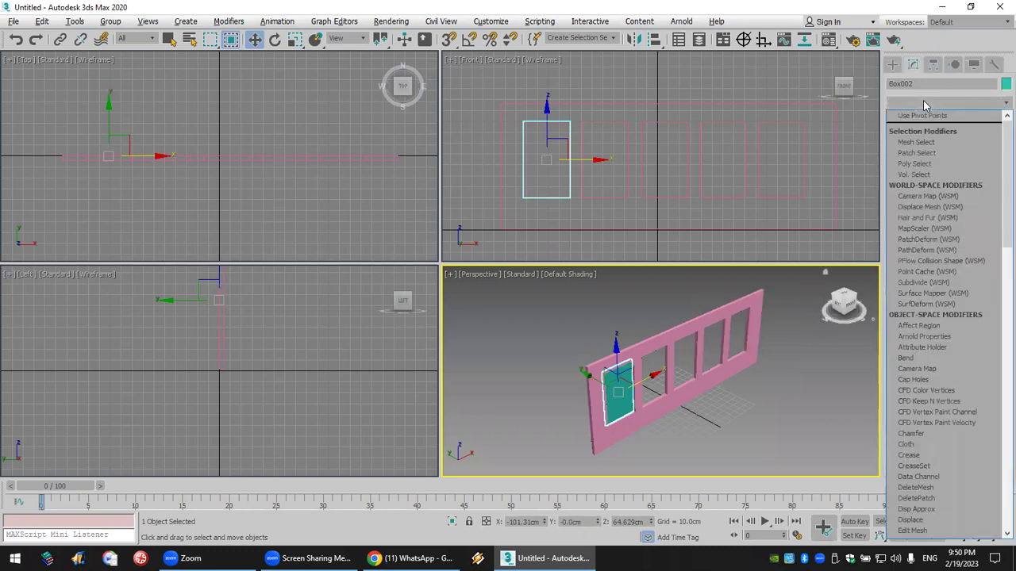
pyautogui.write('latt')
pyautogui.press('Return')
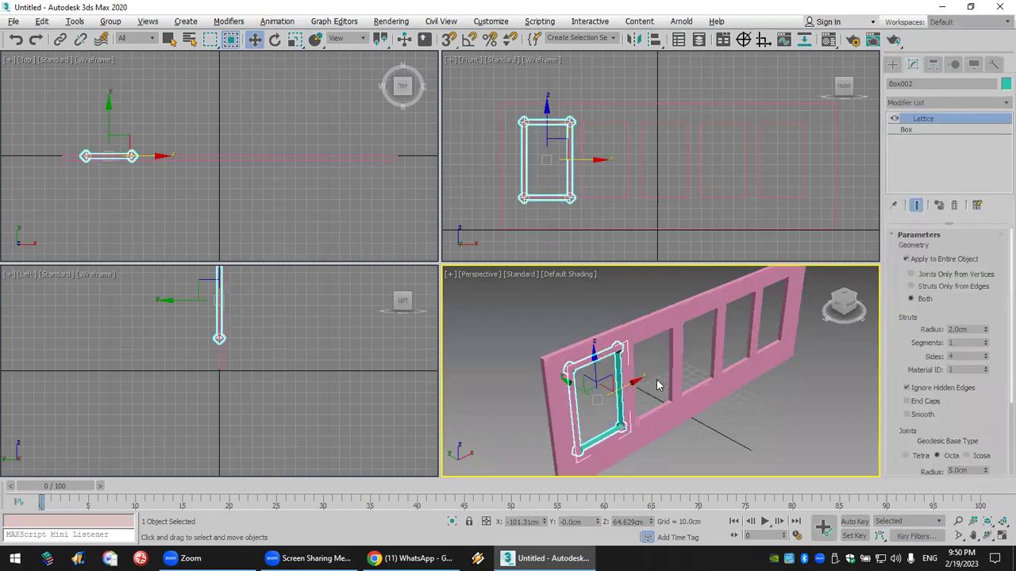
pyautogui.scroll(3, 657, 386)
pyautogui.click(949, 286)
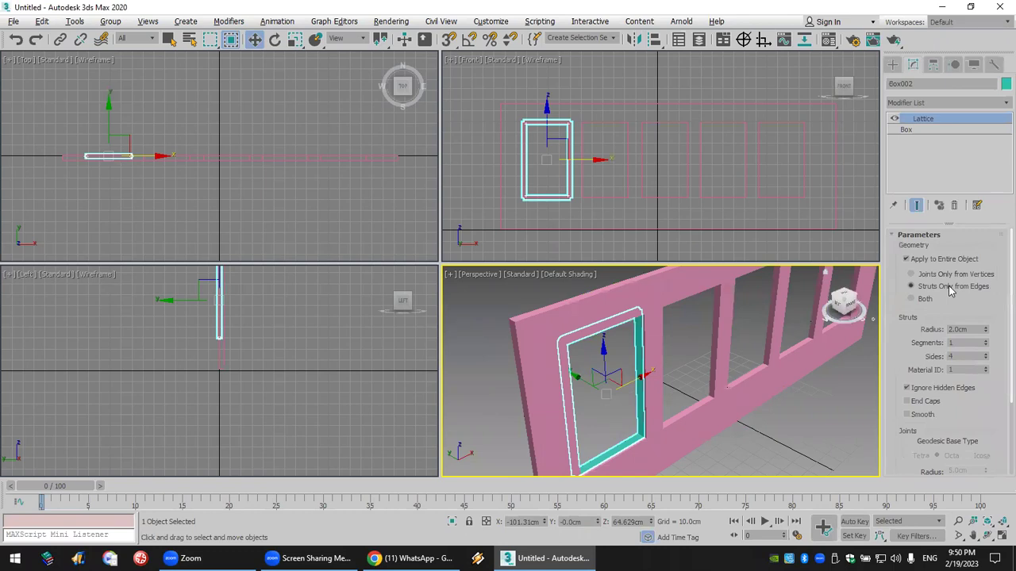
# Set the base box's Length Segs and Width Segs to 2 to divide the window into four panes.
pyautogui.click(921, 130)
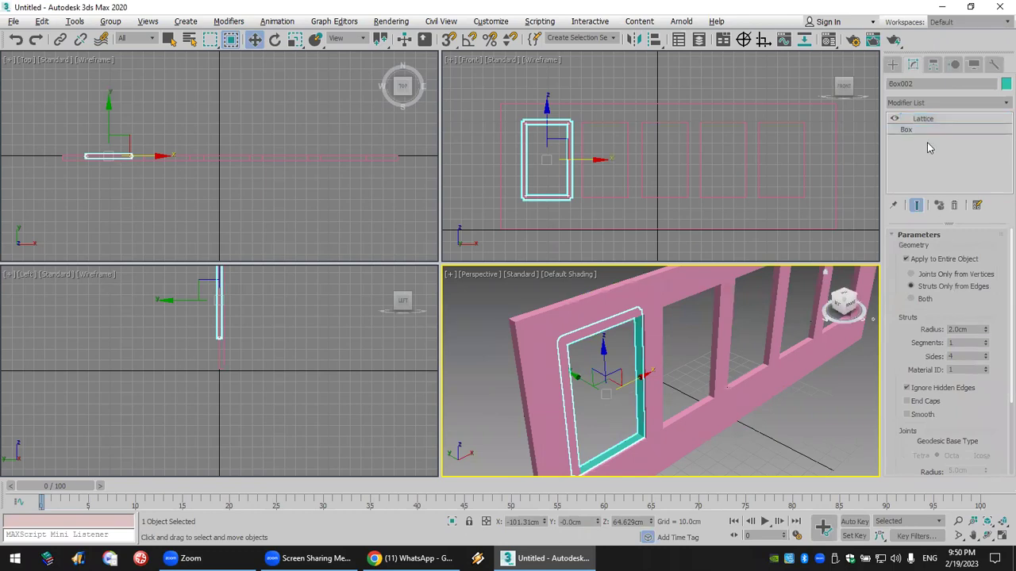
pyautogui.click(984, 293)
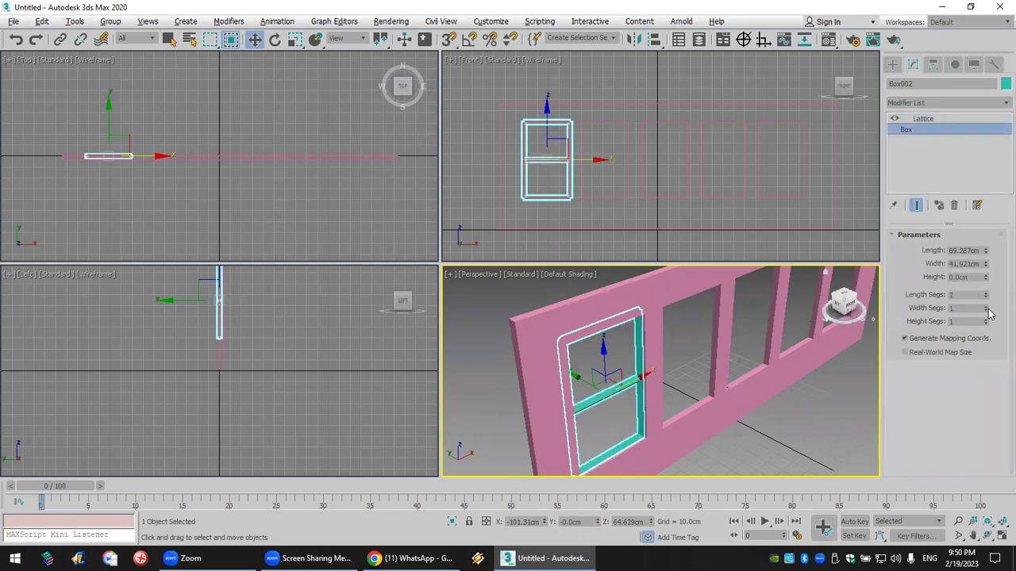
pyautogui.click(984, 305)
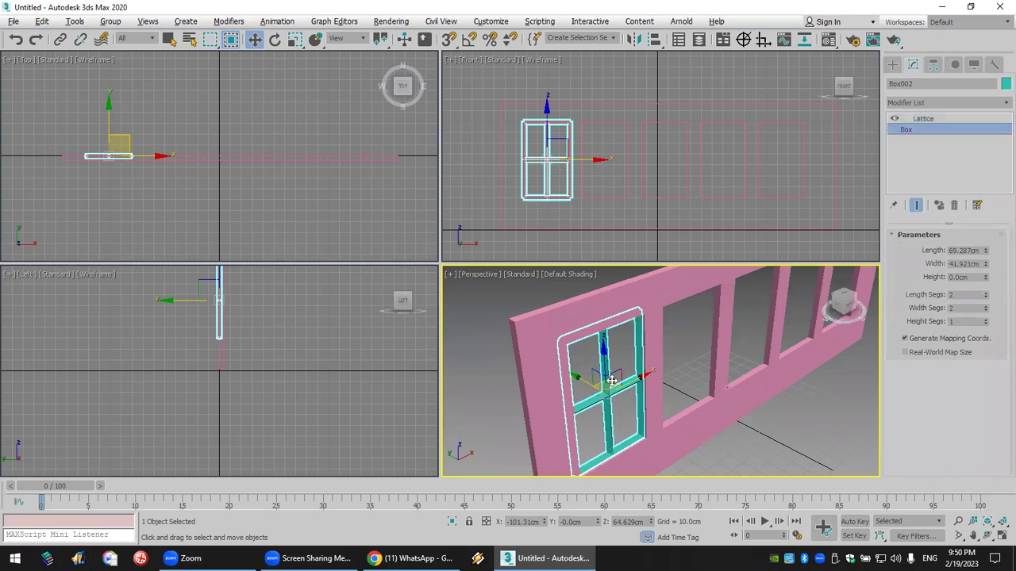
# Clone the window frame in place as a Copy and remove the Lattice modifier from one of the two to form the glass.
pyautogui.scroll(3, 641, 357)
pyautogui.scroll(2, 641, 357)
pyautogui.rightClick(641, 343)
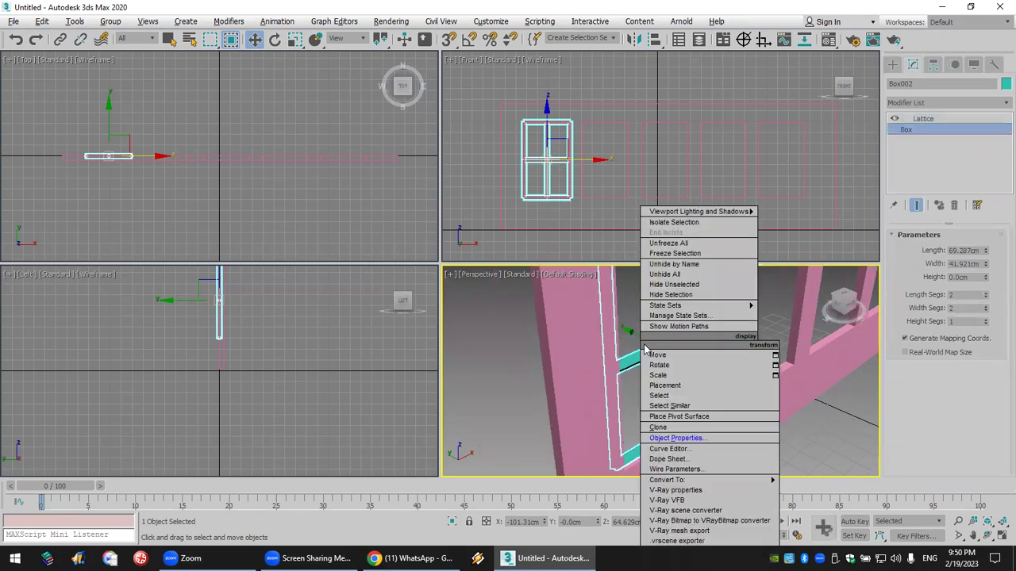
pyautogui.click(687, 428)
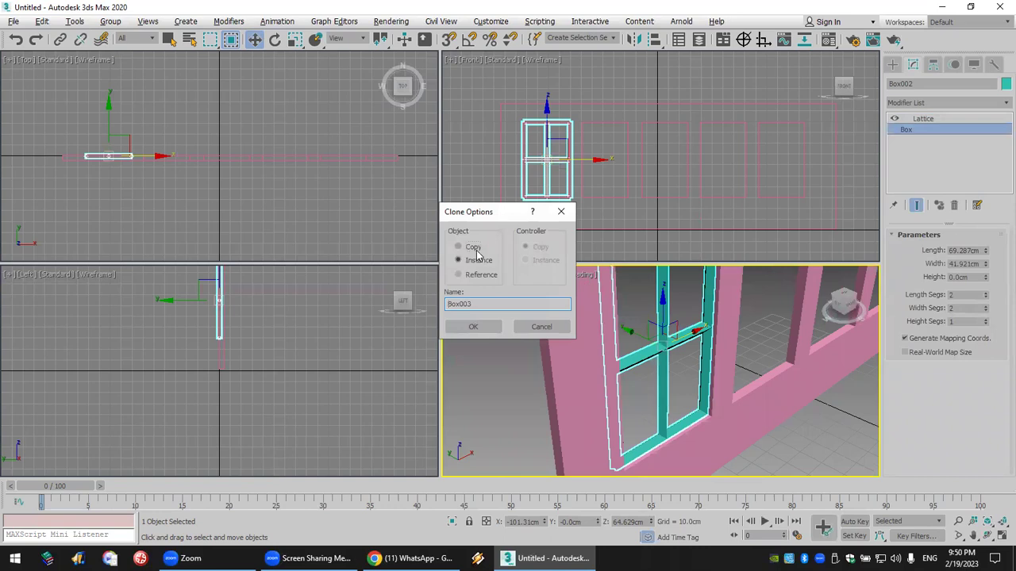
pyautogui.click(478, 327)
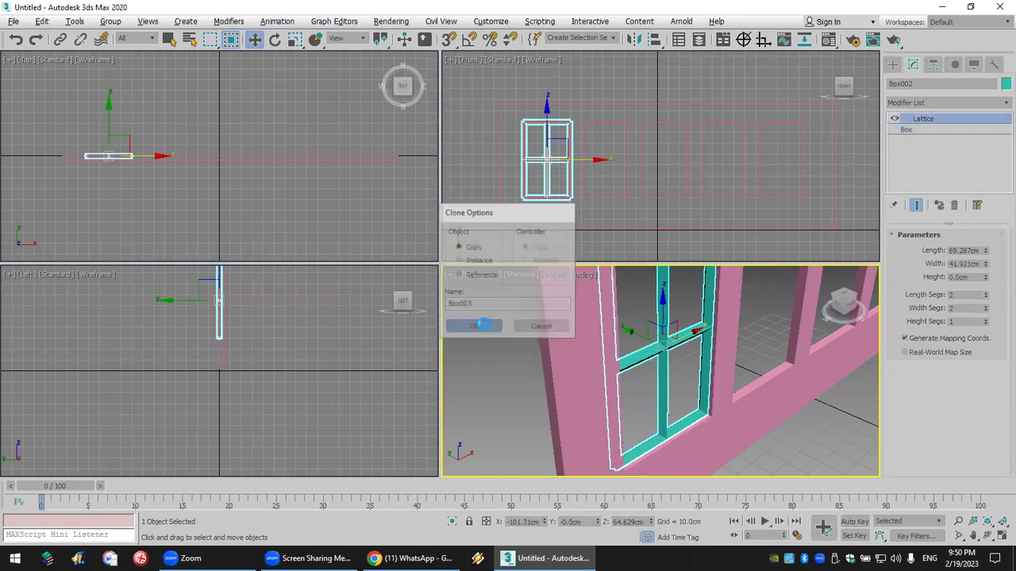
pyautogui.click(954, 207)
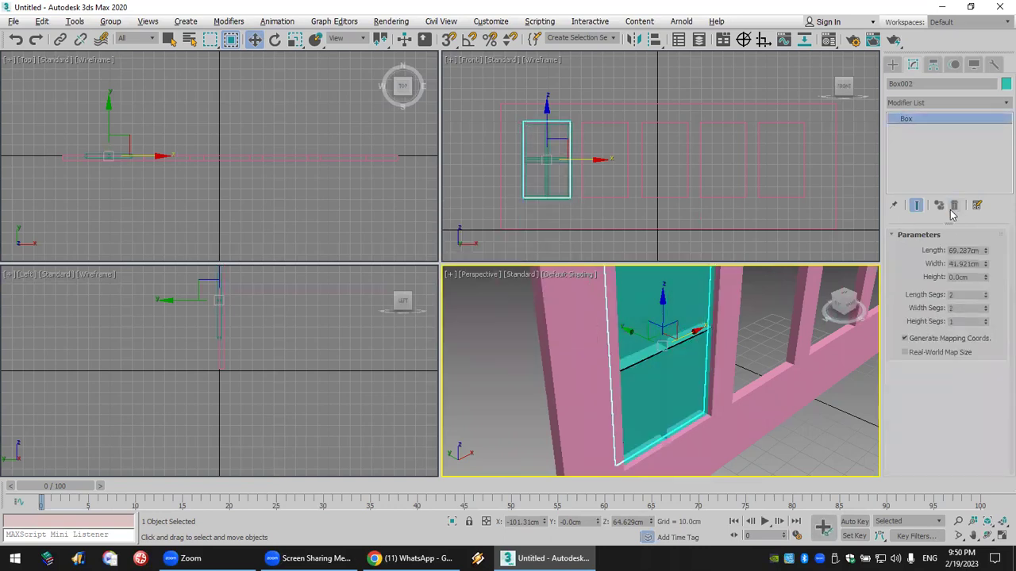
# Make the glass pane semi-transparent by lowering its Visibility in its object properties.
pyautogui.rightClick(640, 342)
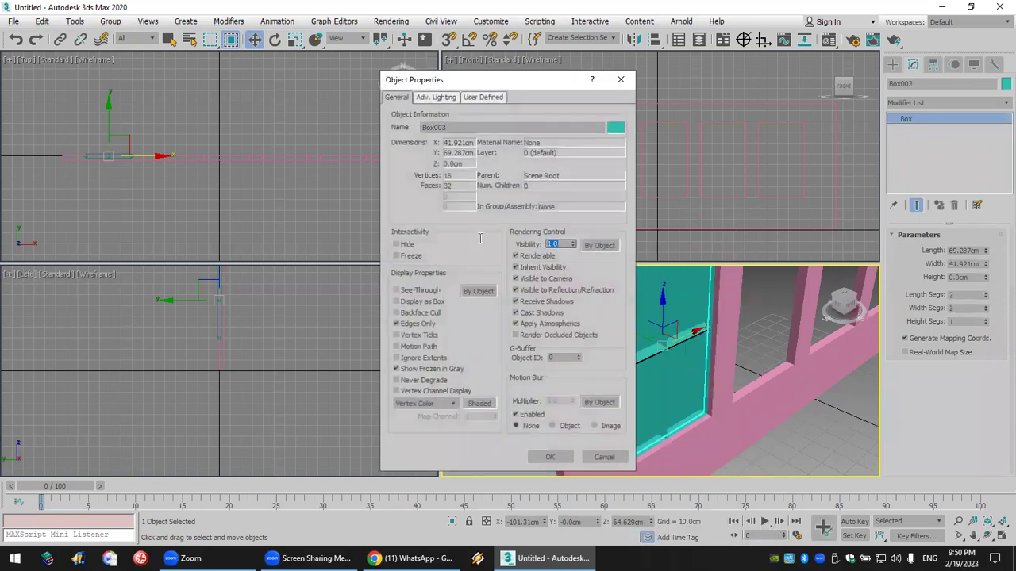
pyautogui.click(547, 457)
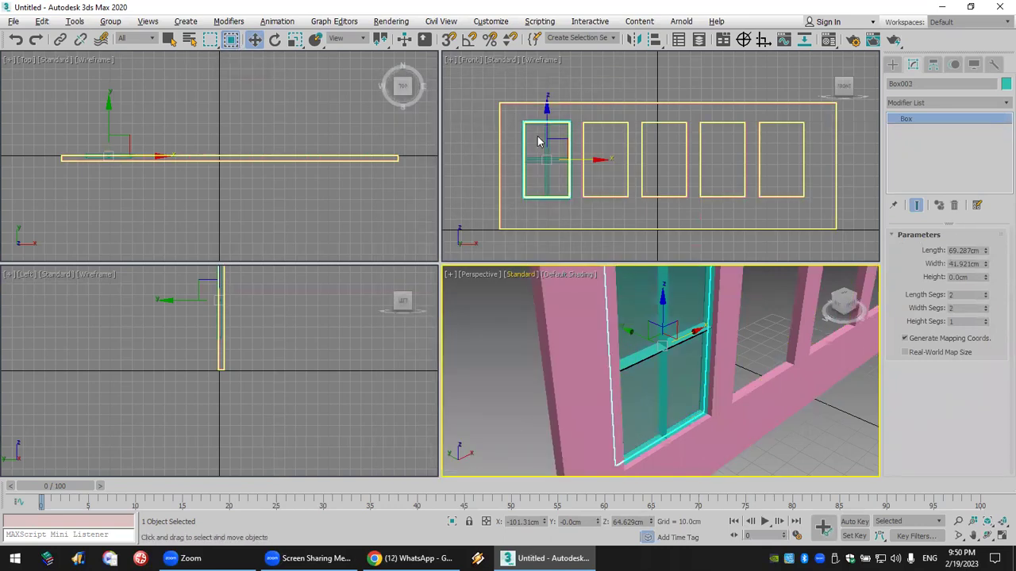
# Select the window frame together with its glass pane and combine them into one group.
pyautogui.moveTo(537, 141); pyautogui.dragTo(580, 213)
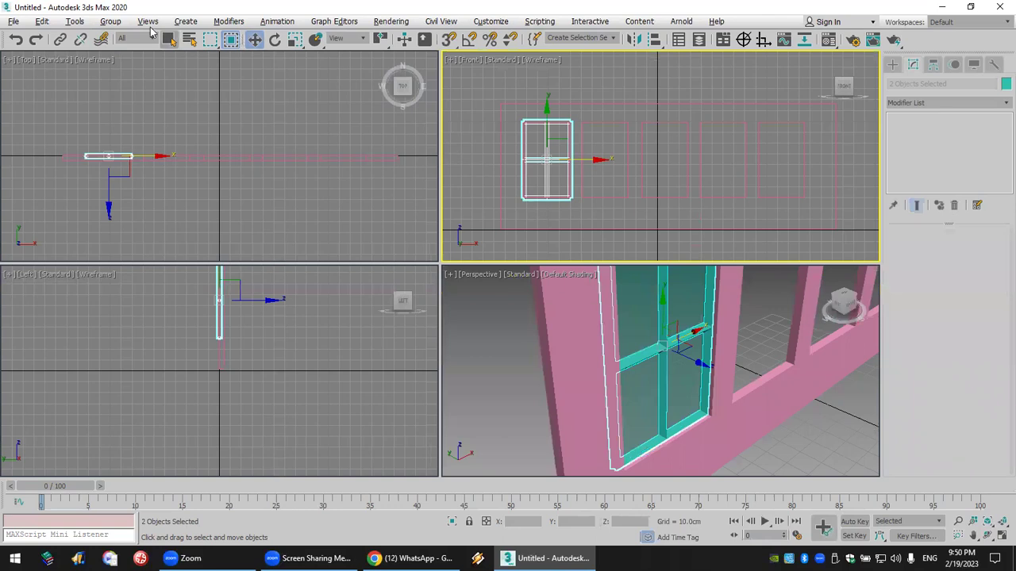
pyautogui.click(110, 22)
pyautogui.click(120, 44)
pyautogui.click(514, 302)
pyautogui.click(450, 41)
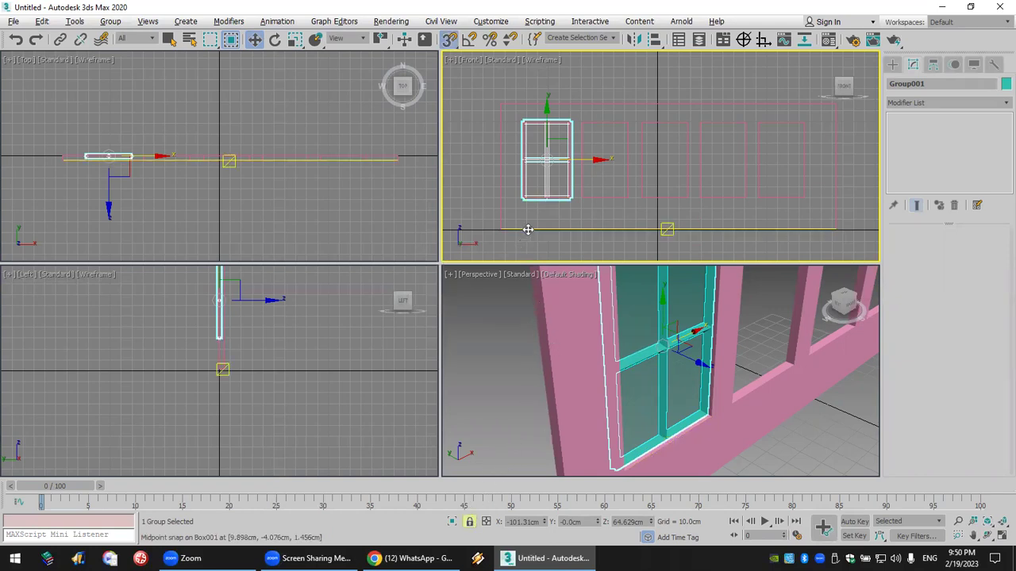
pyautogui.moveTo(546, 202)
pyautogui.keyDown('shift'); pyautogui.mouseDown()
pyautogui.moveTo(592, 233)
pyautogui.moveTo(610, 220)
pyautogui.moveTo(574, 234)
pyautogui.mouseUp(); pyautogui.keyUp('shift')
pyautogui.click(561, 330)
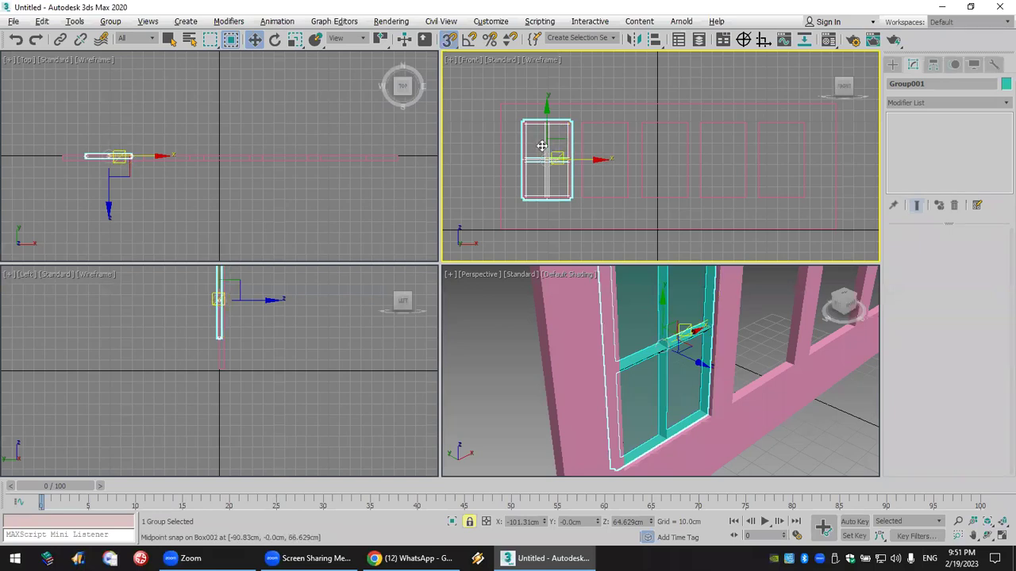
pyautogui.click(449, 41)
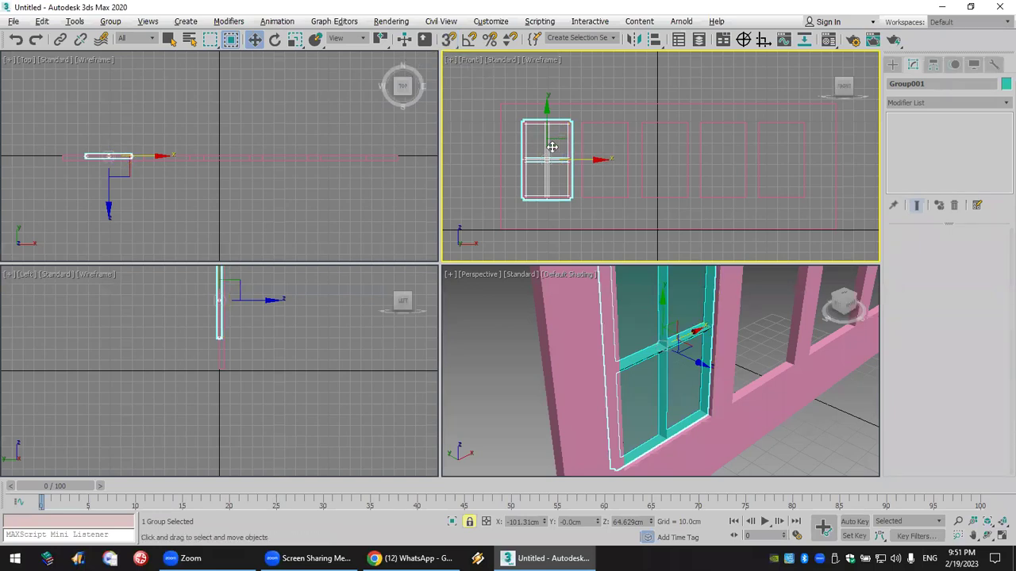
# Clone the window group with snapping as four Copies, one for each remaining opening in the wall.
pyautogui.click(1002, 536)
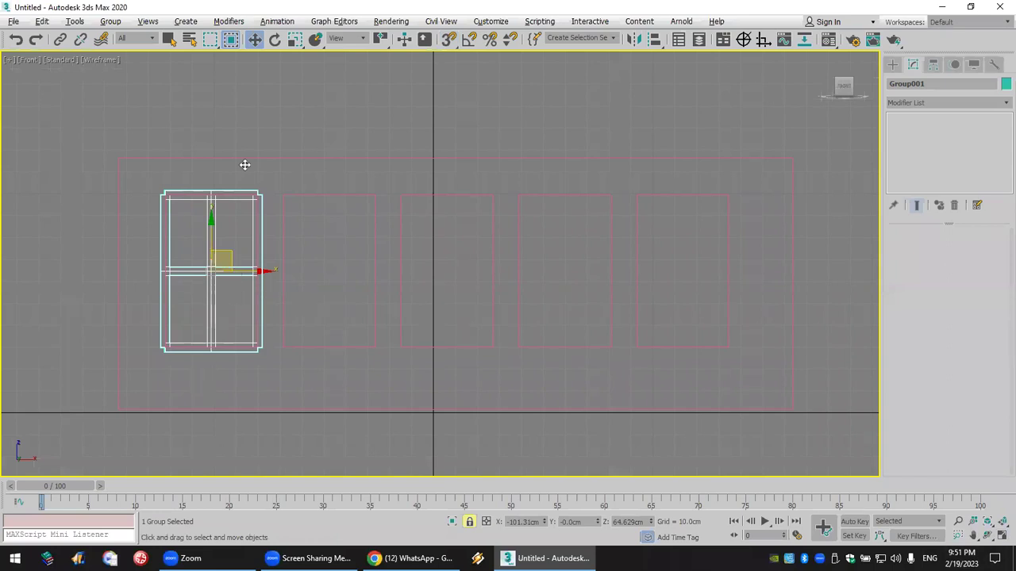
pyautogui.click(448, 39)
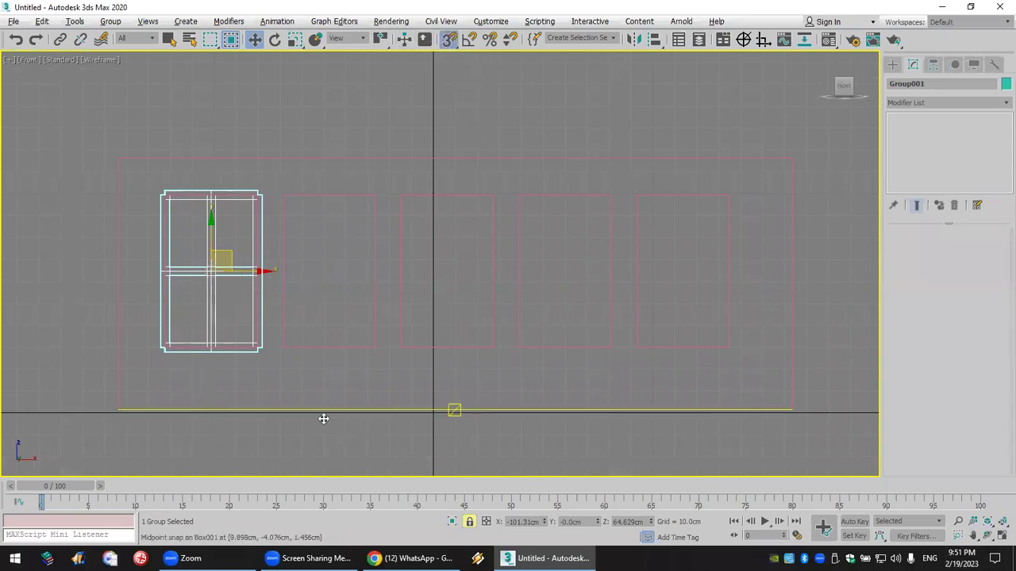
pyautogui.moveTo(211, 347)
pyautogui.keyDown('shift'); pyautogui.mouseDown()
pyautogui.moveTo(378, 405)
pyautogui.moveTo(397, 361)
pyautogui.mouseUp(); pyautogui.keyUp('shift')
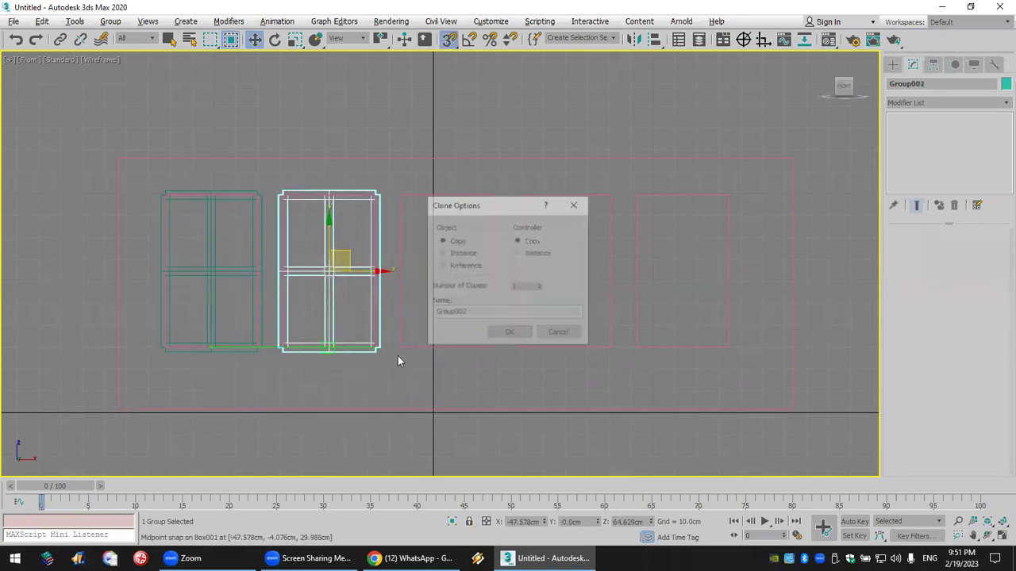
pyautogui.click(540, 283)
pyautogui.click(540, 283)
pyautogui.click(539, 284)
pyautogui.click(509, 333)
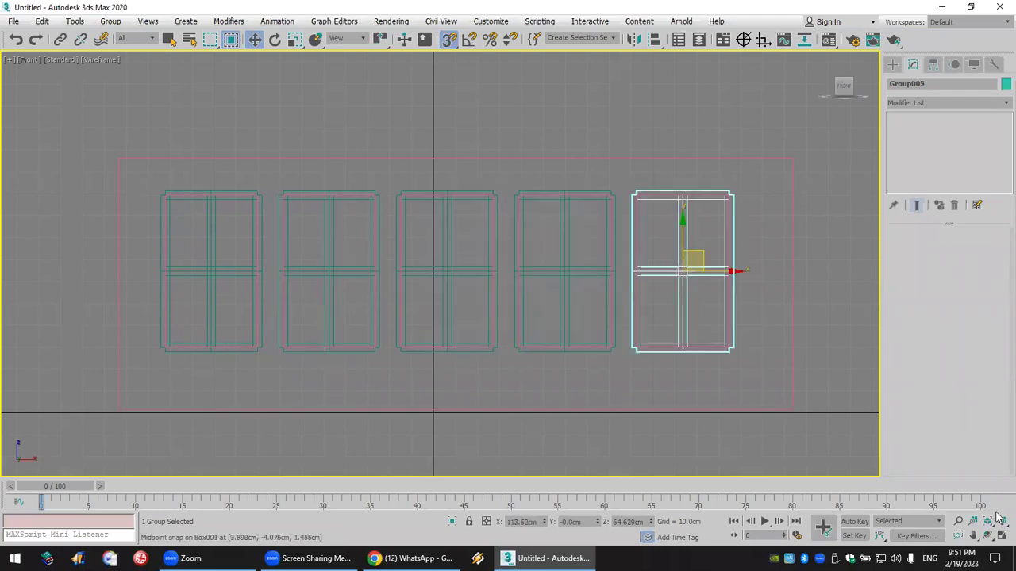
pyautogui.click(1001, 536)
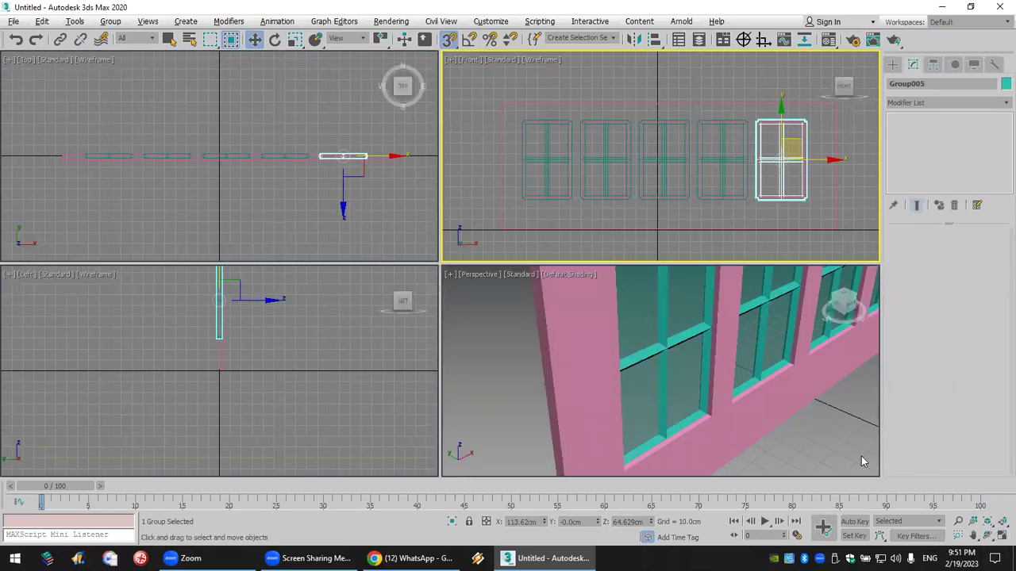
pyautogui.scroll(-5, 671, 399)
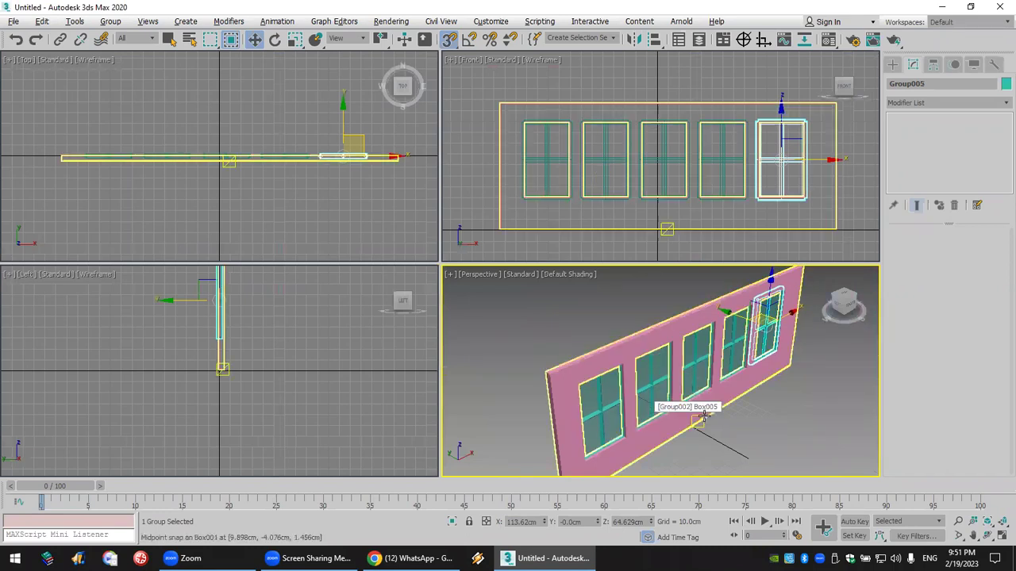
pyautogui.scroll(4, 687, 410)
pyautogui.scroll(-4, 688, 411)
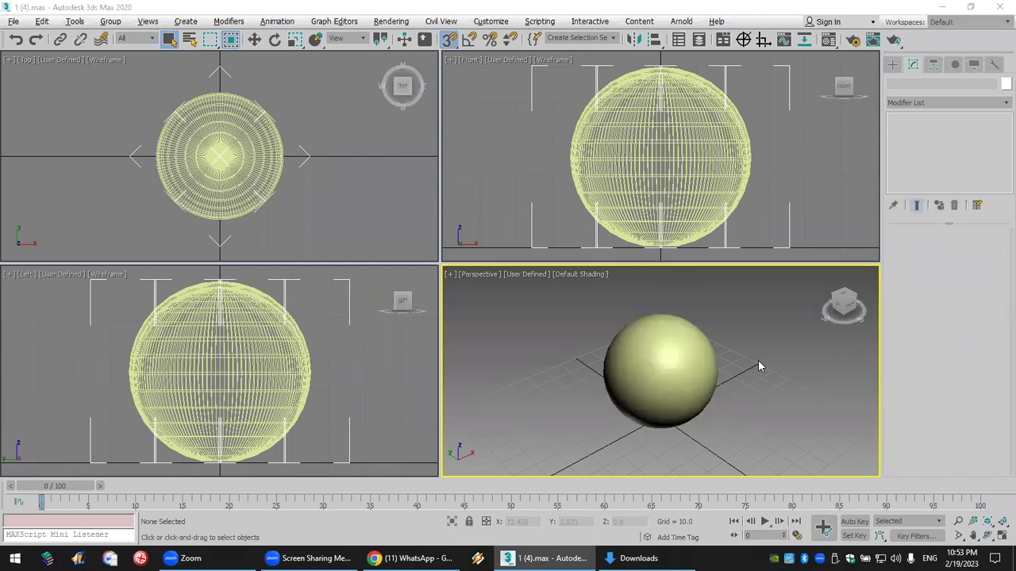
# Play the sphere-to-flower animation in 1 (4).max and scrub through its frames to examine how the petals open.
pyautogui.click(765, 524)
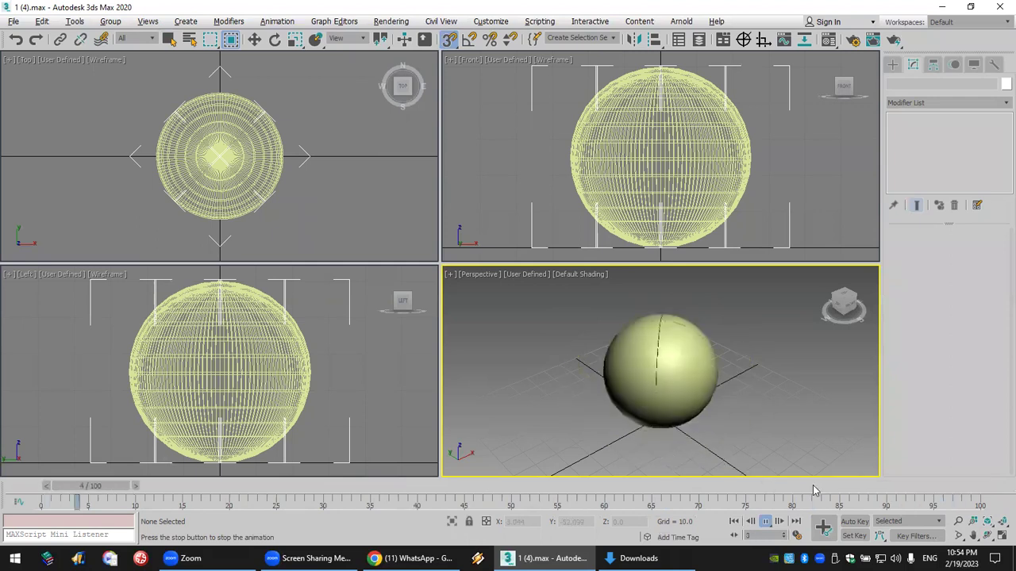
pyautogui.rightClick(778, 412)
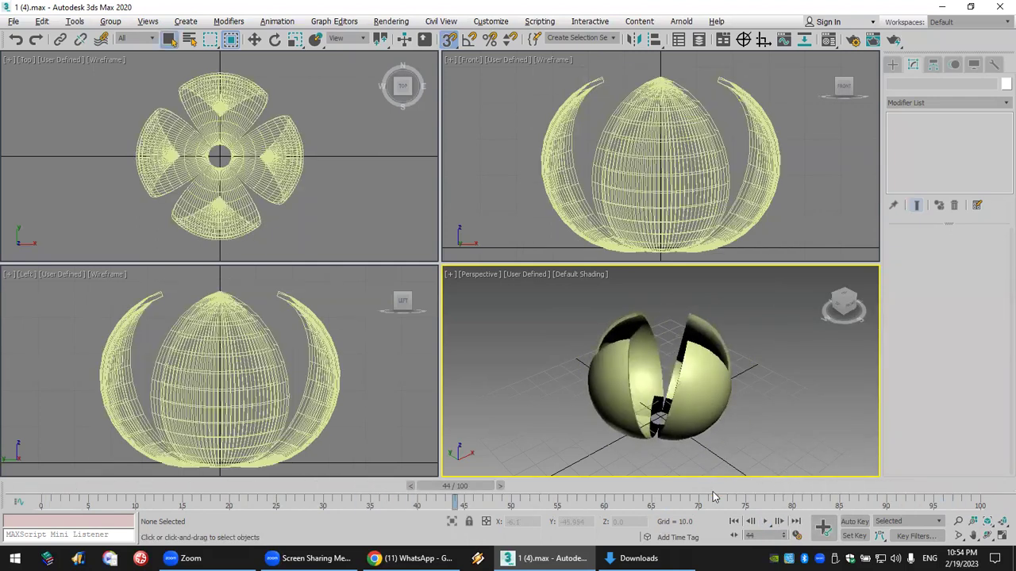
pyautogui.moveTo(468, 491); pyautogui.dragTo(855, 490)
pyautogui.moveTo(777, 499); pyautogui.dragTo(367, 486)
pyautogui.moveTo(811, 483); pyautogui.dragTo(912, 486)
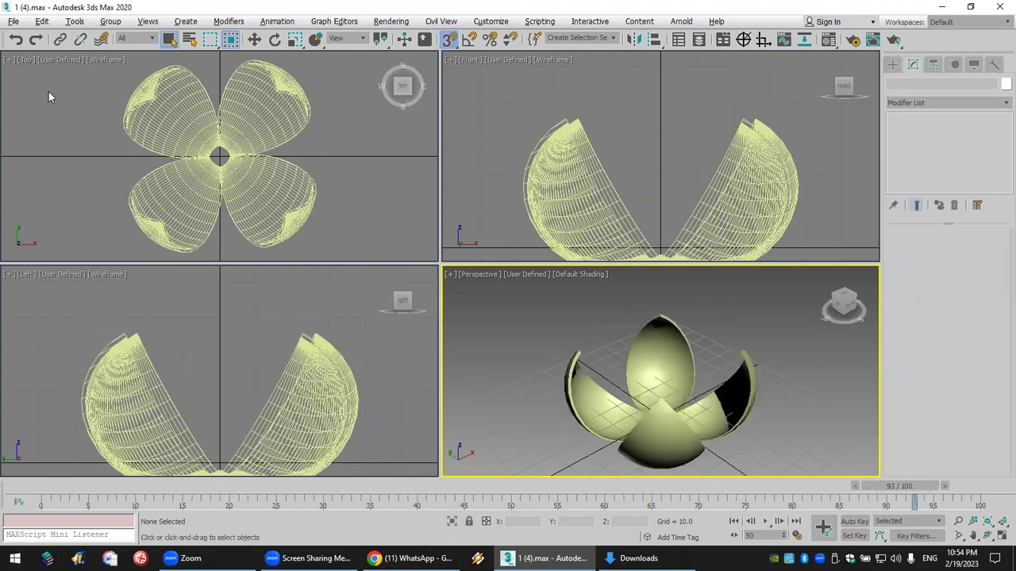
# Reset the scene to an empty one.
pyautogui.click(15, 23)
pyautogui.click(32, 63)
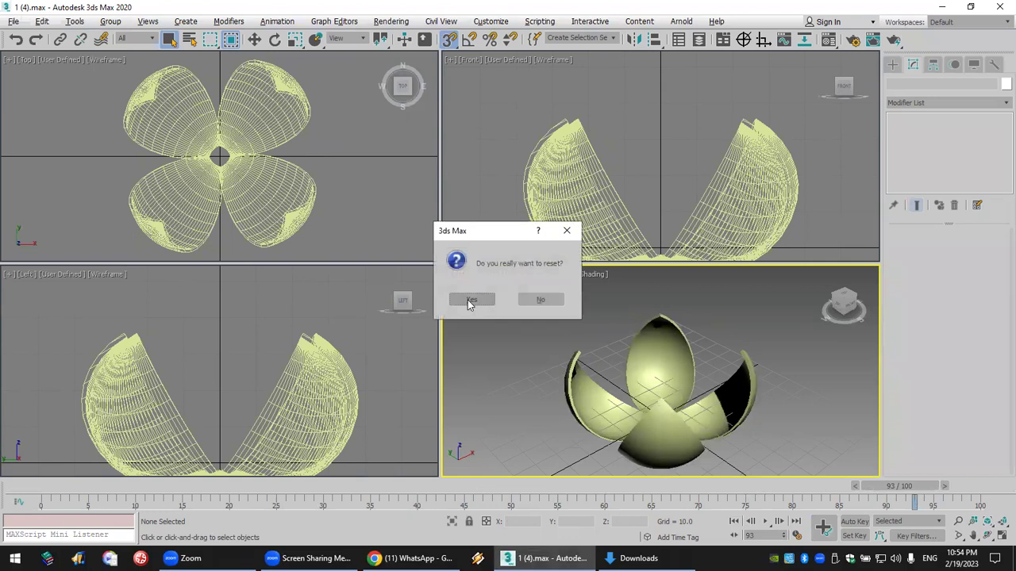
pyautogui.click(470, 299)
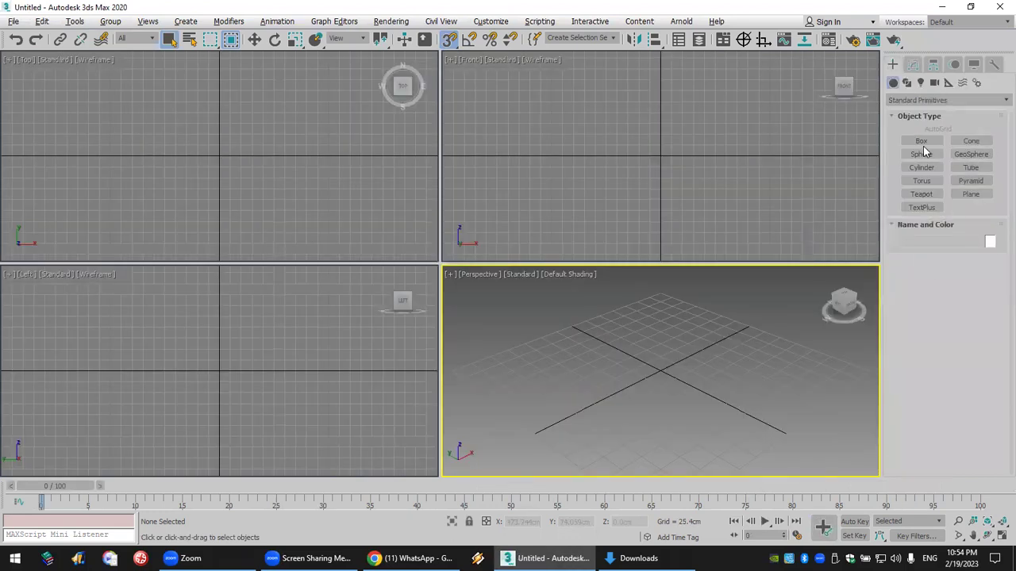
# Create a sphere of about 98 cm radius near the grid origin, colour it pale yellow, and turn snapping off.
pyautogui.click(919, 157)
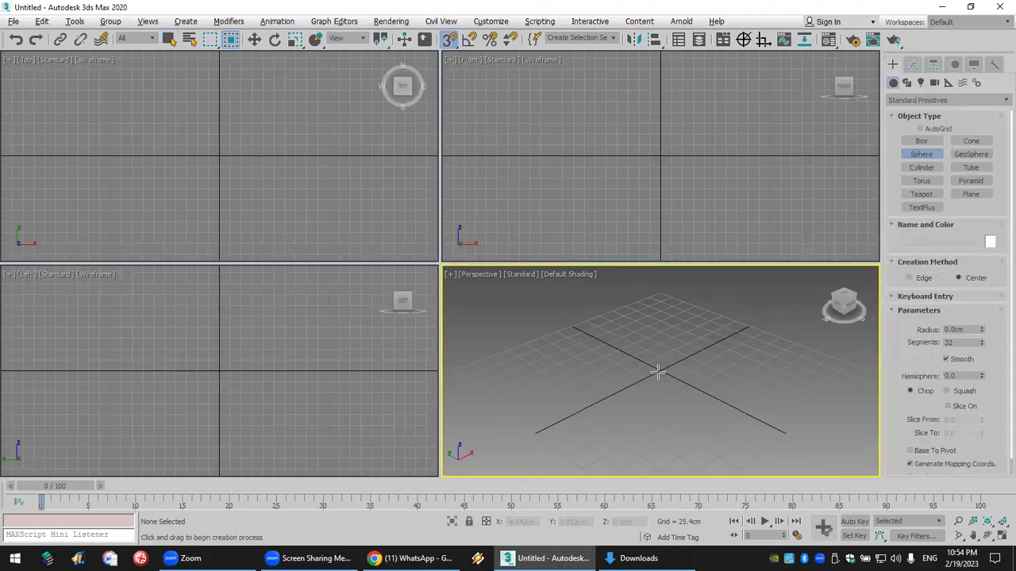
pyautogui.moveTo(656, 369); pyautogui.dragTo(674, 412)
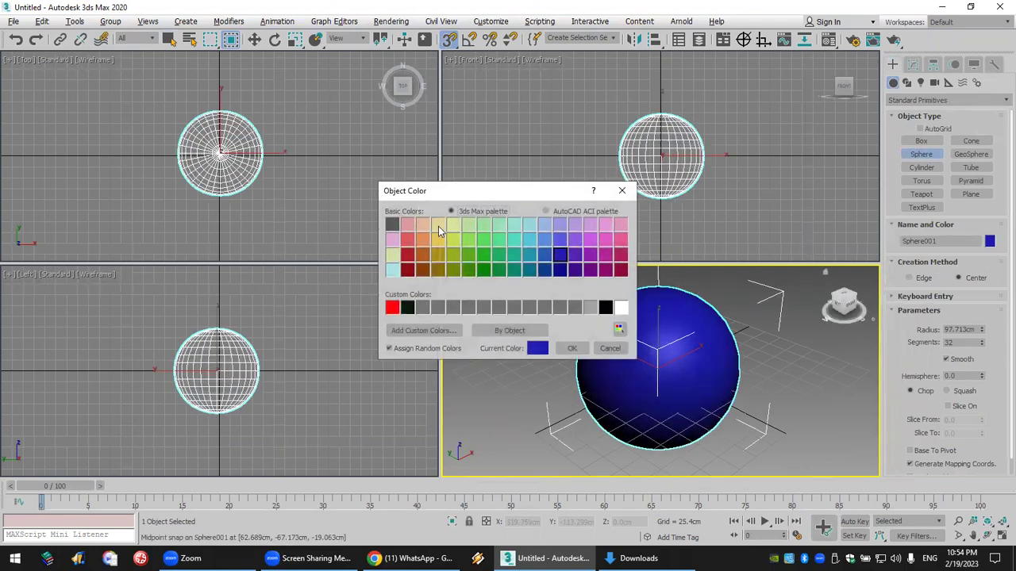
pyautogui.click(438, 227)
pyautogui.click(571, 347)
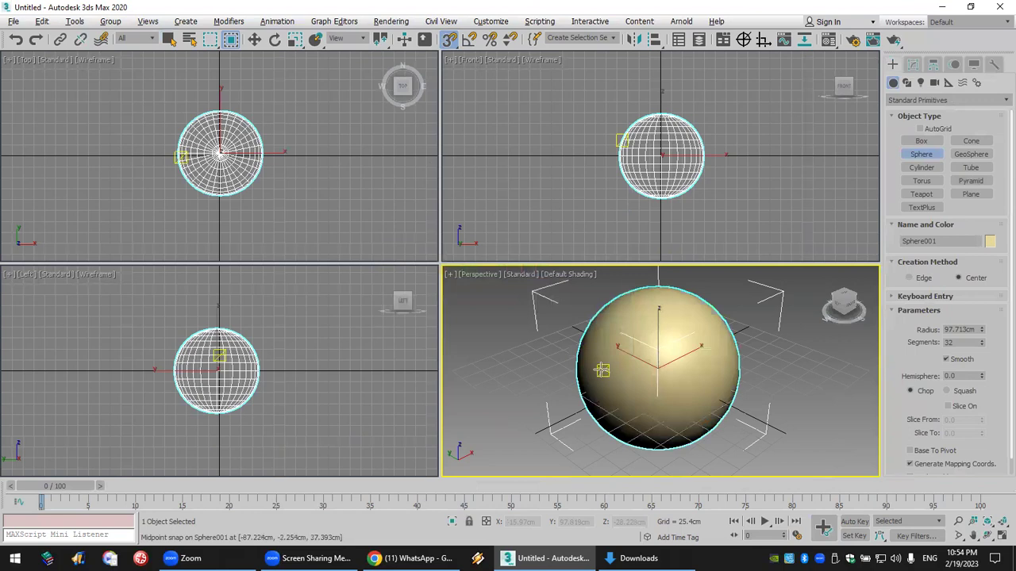
pyautogui.press('s')
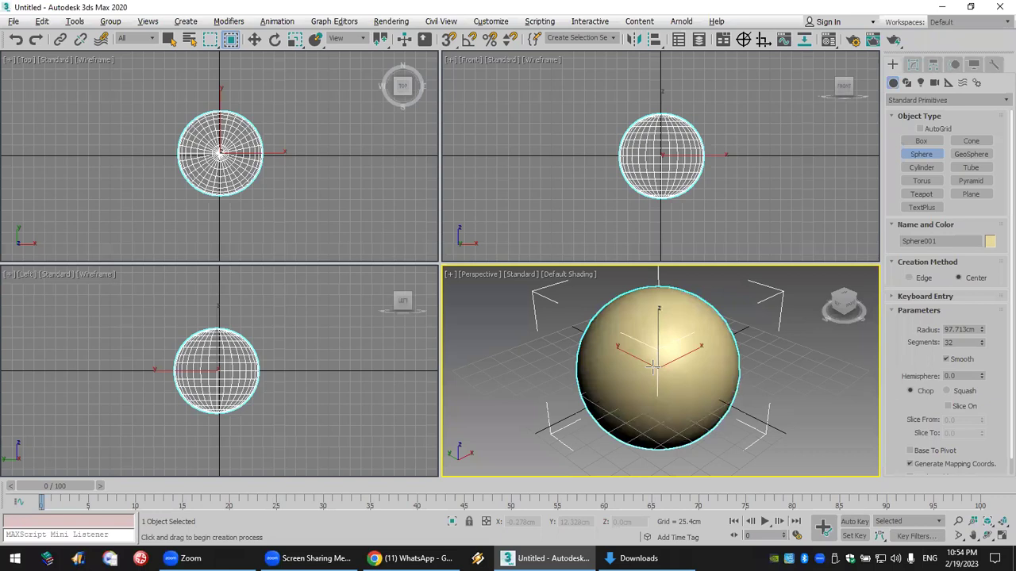
# Slice the sphere down to a quarter with Slice To at 270, and enable Base To Pivot.
pyautogui.click(964, 406)
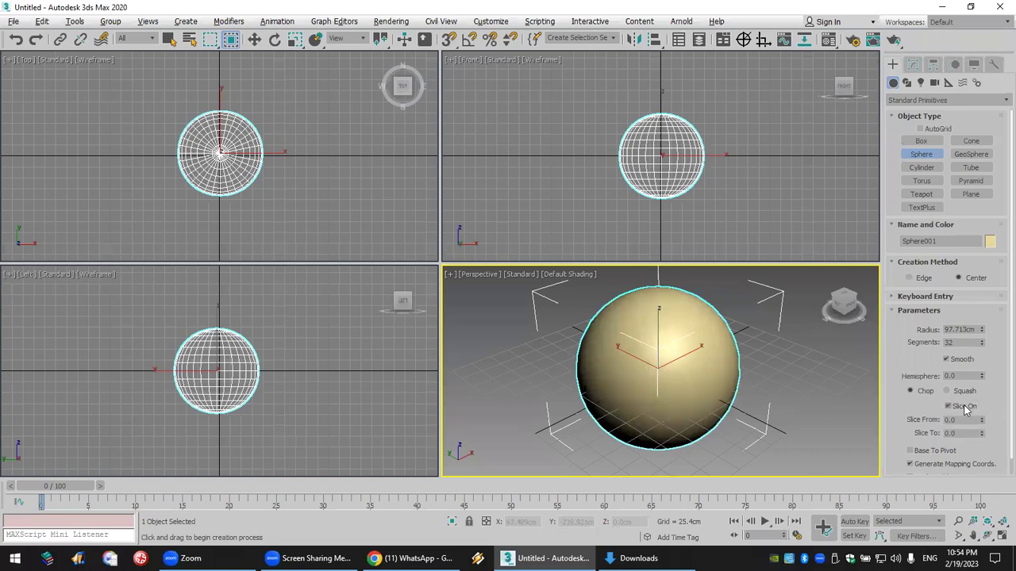
pyautogui.doubleClick(970, 433)
pyautogui.write('270')
pyautogui.press('Return')
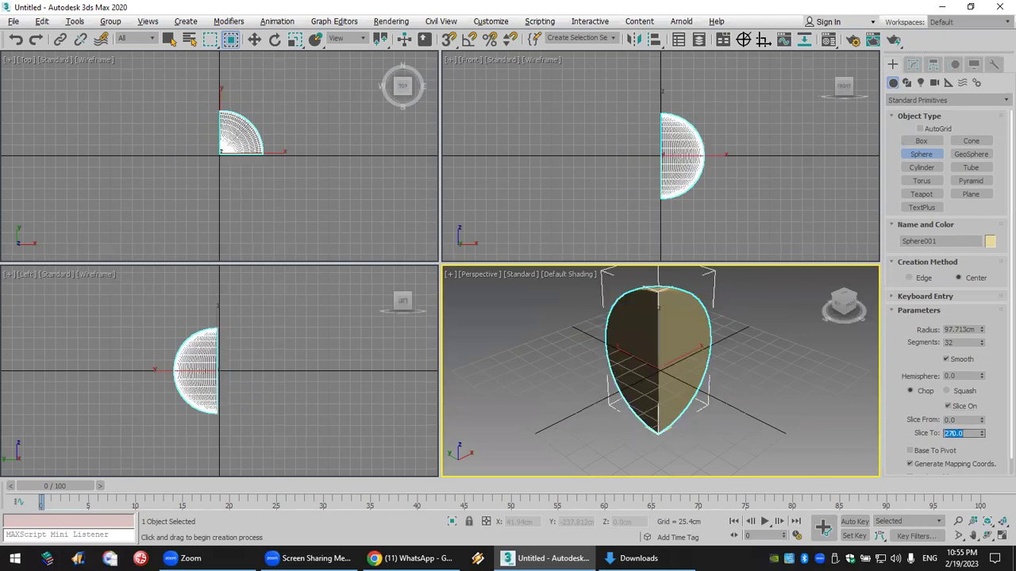
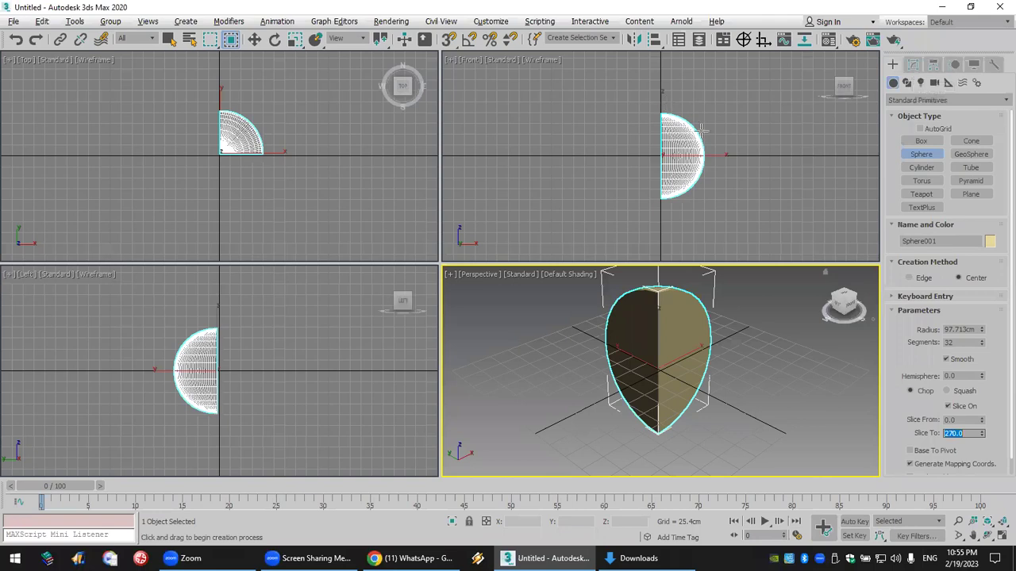
pyautogui.scroll(-1, 903, 435)
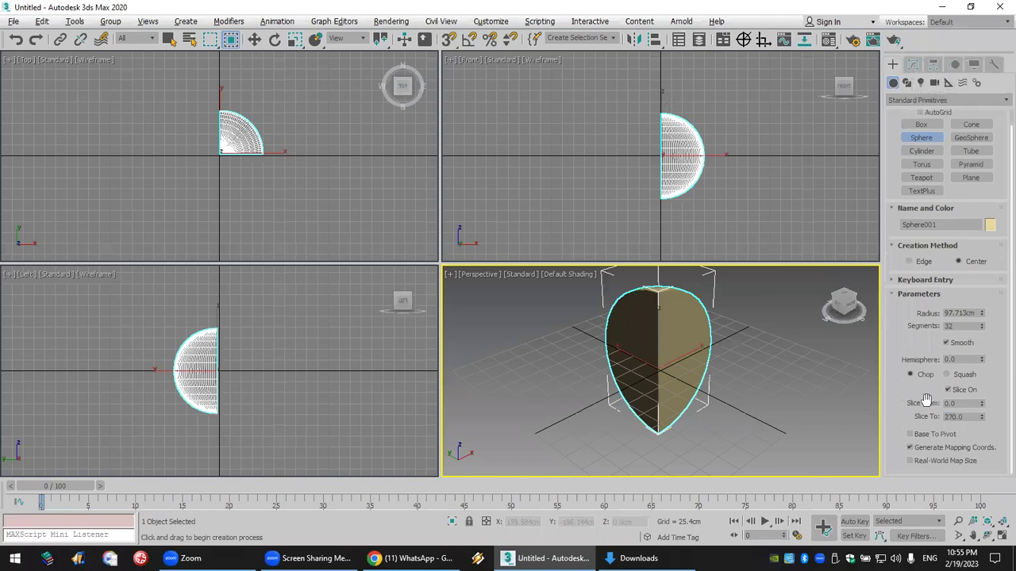
pyautogui.click(935, 434)
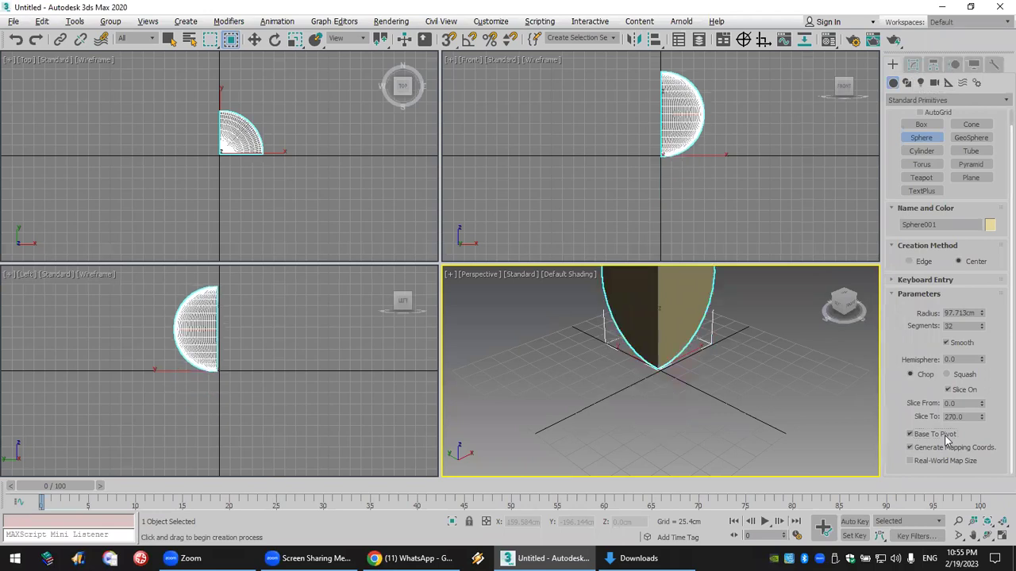
pyautogui.moveTo(688, 133); pyautogui.dragTo(697, 170, button='middle')
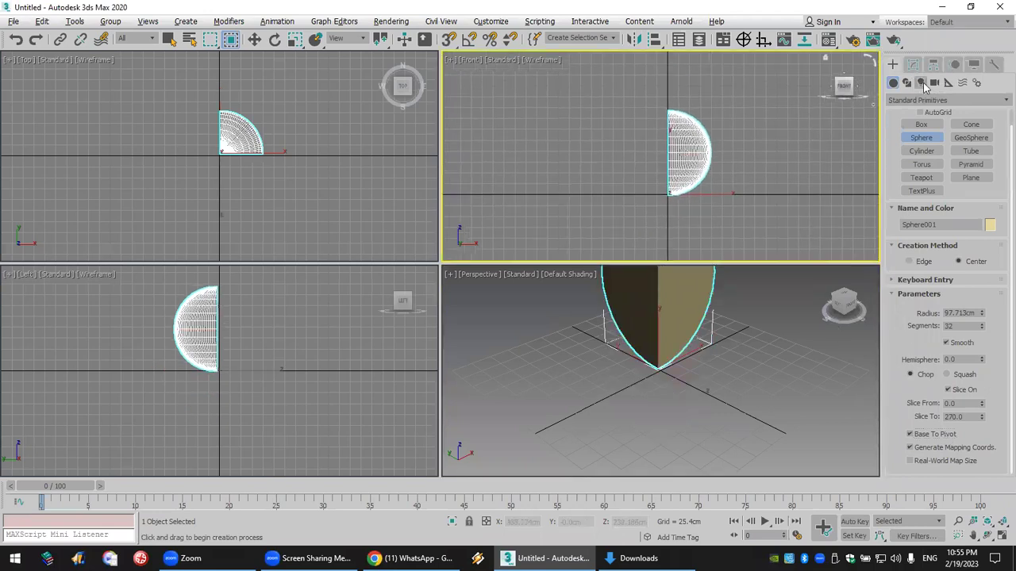
pyautogui.scroll(2, 707, 167)
pyautogui.moveTo(718, 301); pyautogui.dragTo(714, 412, button='middle')
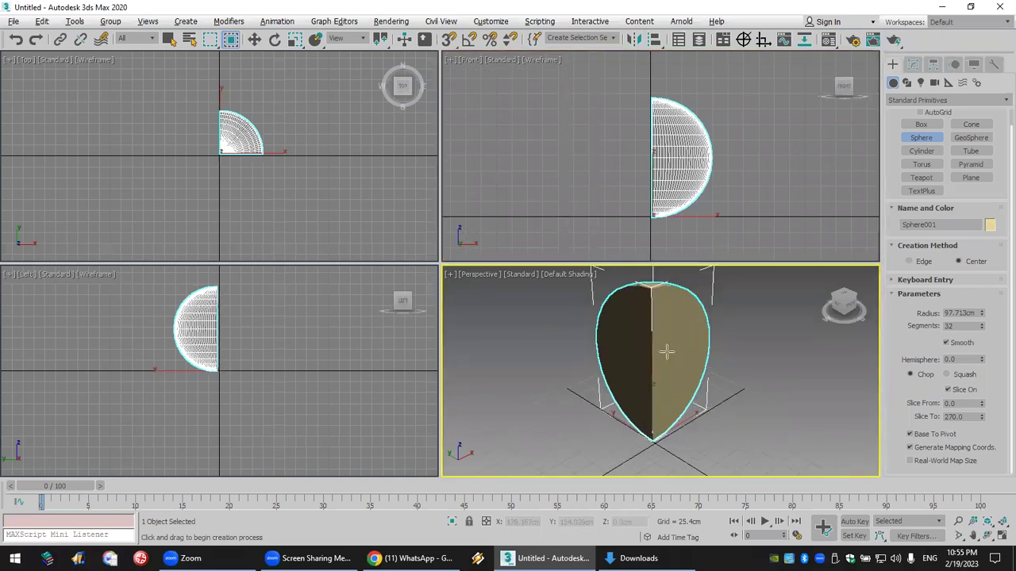
# Make one uniformly scaled-down Copy of the quarter sphere at about 94% for the inner volume.
pyautogui.click(294, 39)
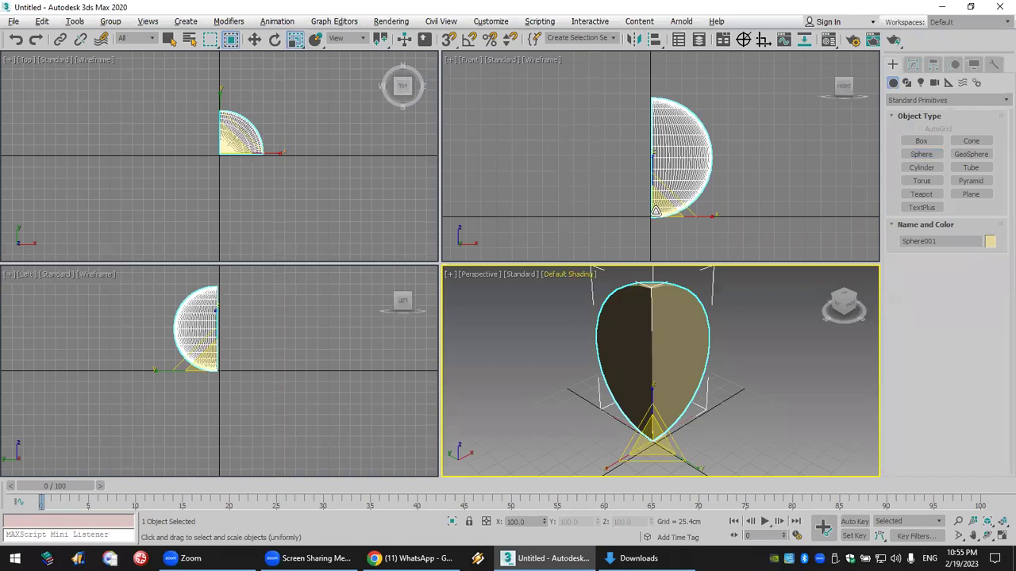
pyautogui.moveTo(652, 210)
pyautogui.keyDown('shift'); pyautogui.mouseDown()
pyautogui.moveTo(645, 414)
pyautogui.moveTo(683, 222)
pyautogui.mouseUp(); pyautogui.keyUp('shift')
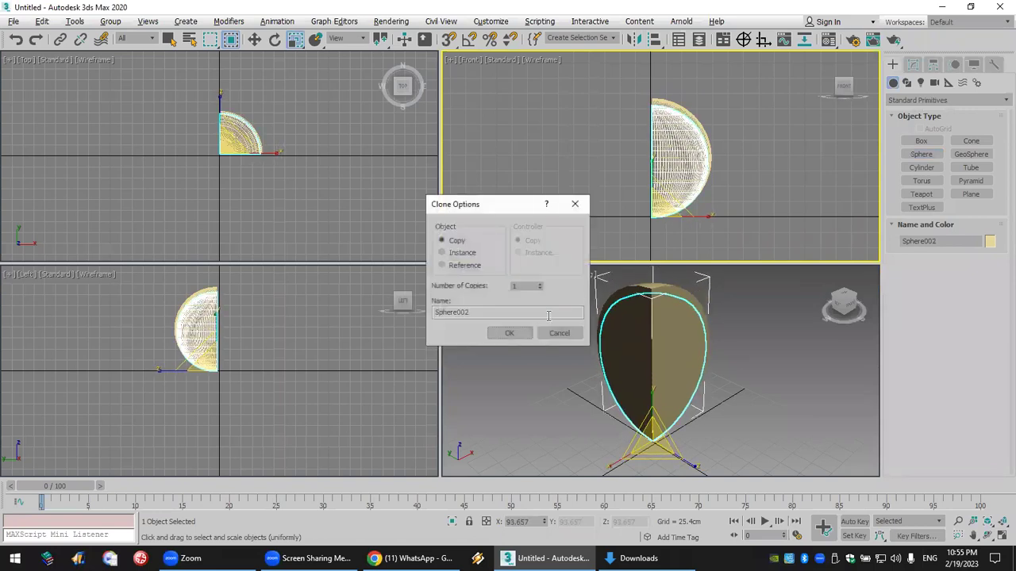
pyautogui.click(518, 334)
pyautogui.click(749, 155)
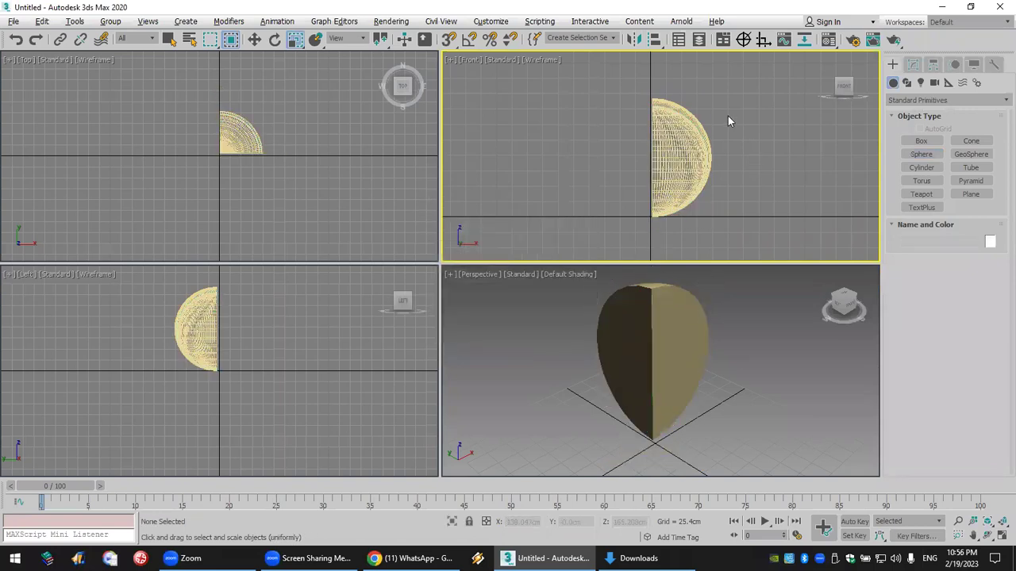
# Subtract the smaller quarter sphere from the larger one with ProBoolean to form a hollow petal shell.
pyautogui.scroll(8, 703, 118)
pyautogui.click(673, 123)
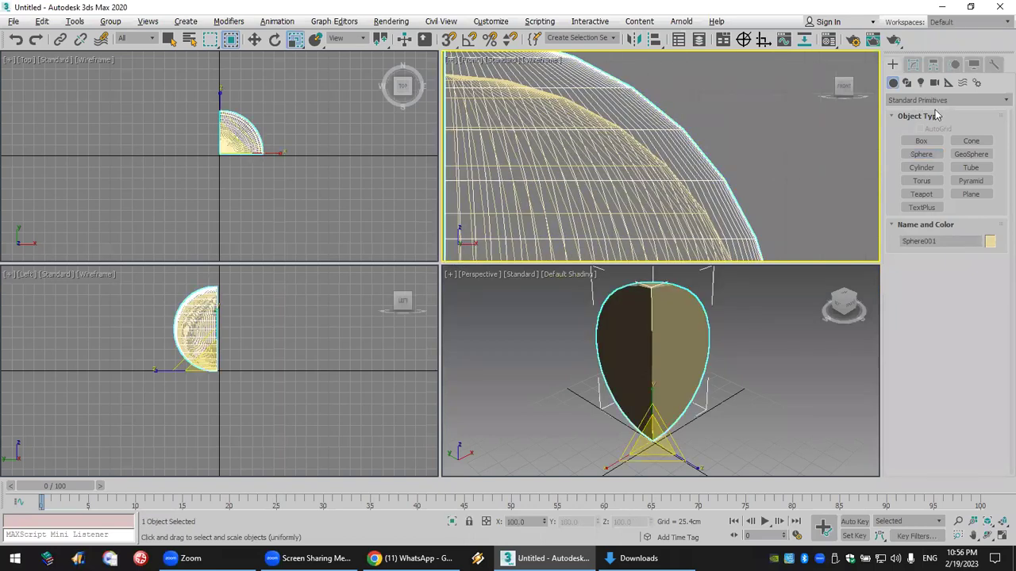
pyautogui.click(945, 100)
pyautogui.click(945, 134)
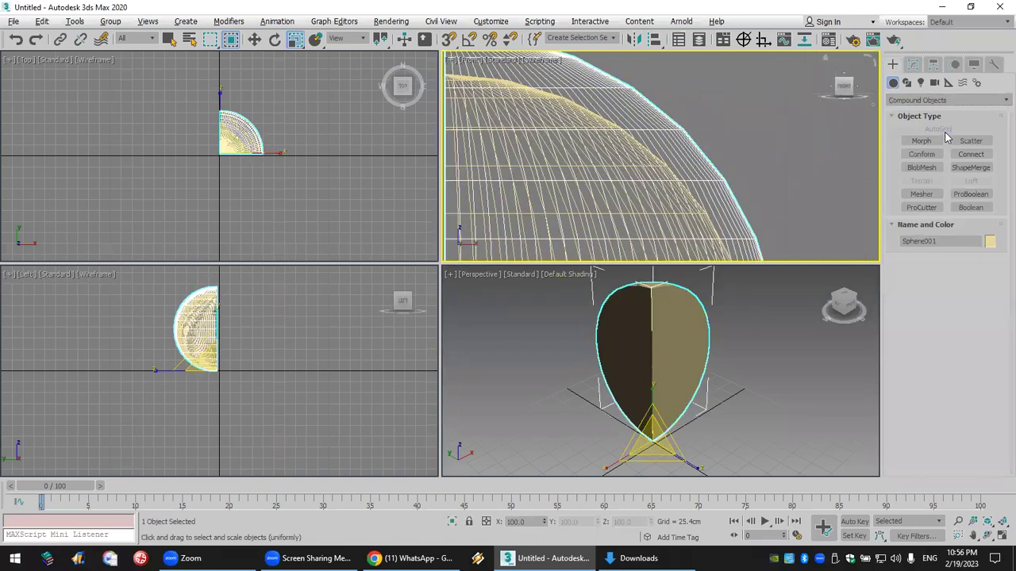
pyautogui.click(970, 194)
pyautogui.click(945, 275)
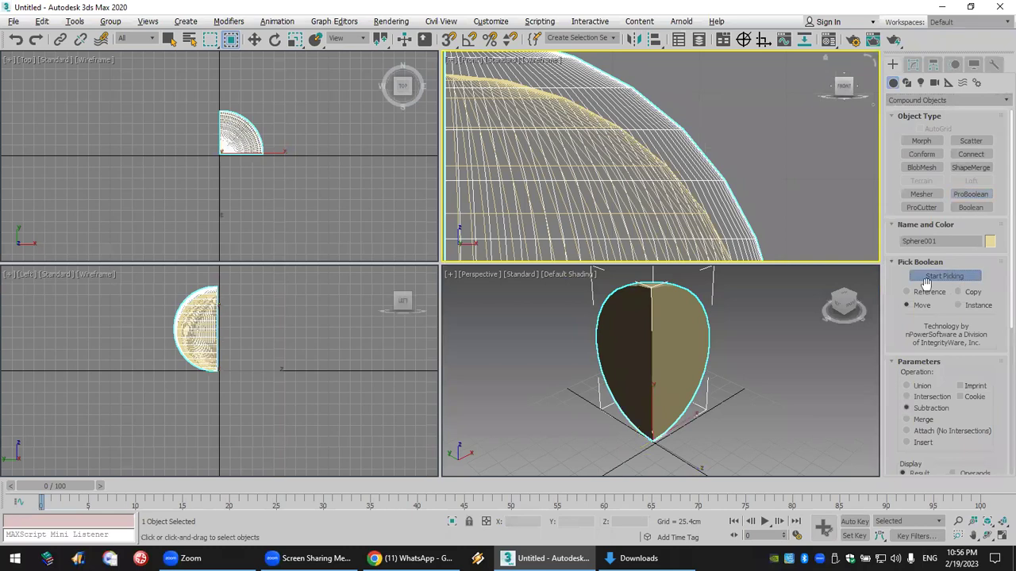
pyautogui.click(655, 343)
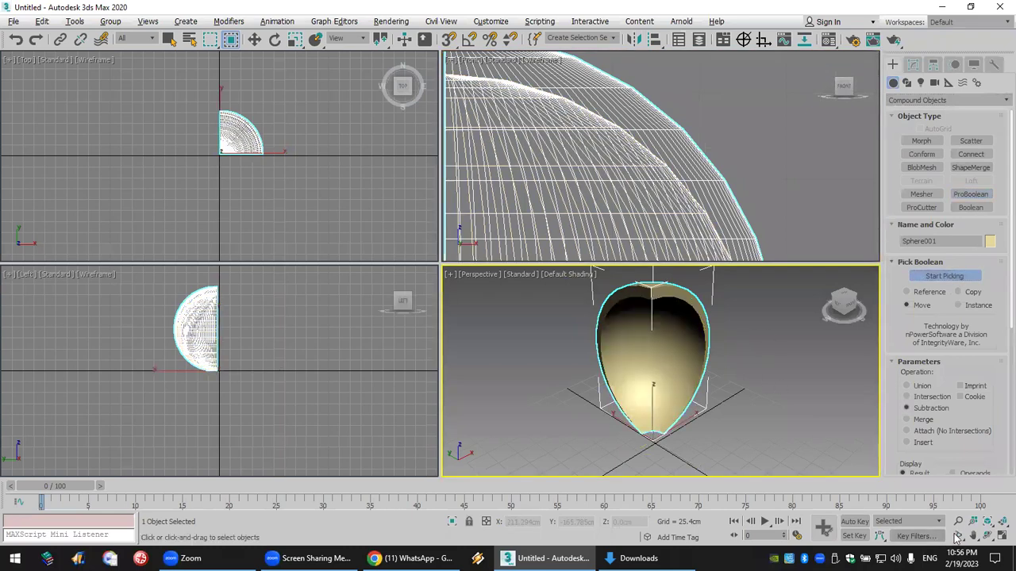
pyautogui.click(988, 535)
pyautogui.moveTo(688, 378); pyautogui.dragTo(622, 373)
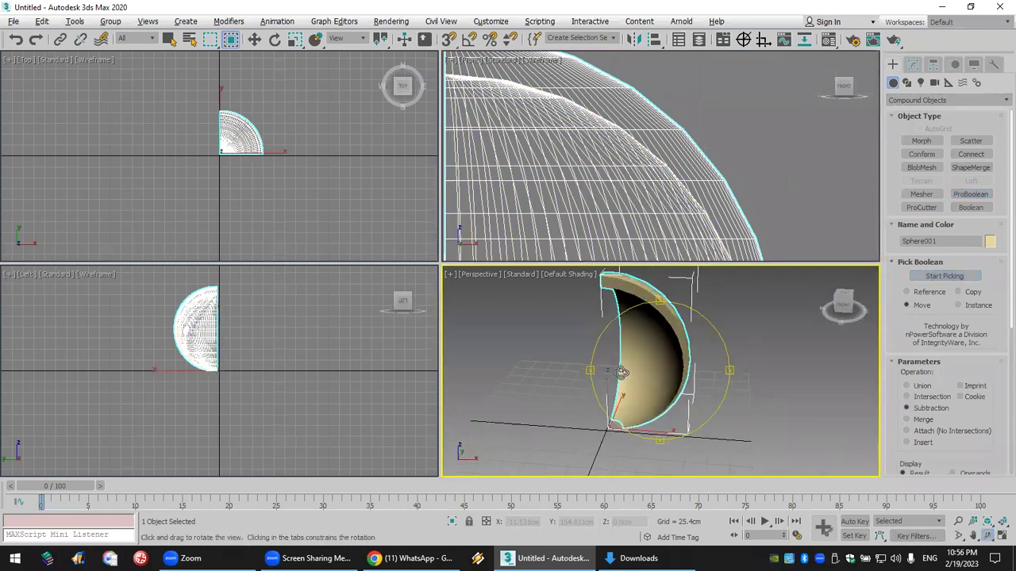
# Activate rotation with angle snap enabled and set the snap angle to 90 degrees.
pyautogui.moveTo(659, 342); pyautogui.dragTo(669, 457)
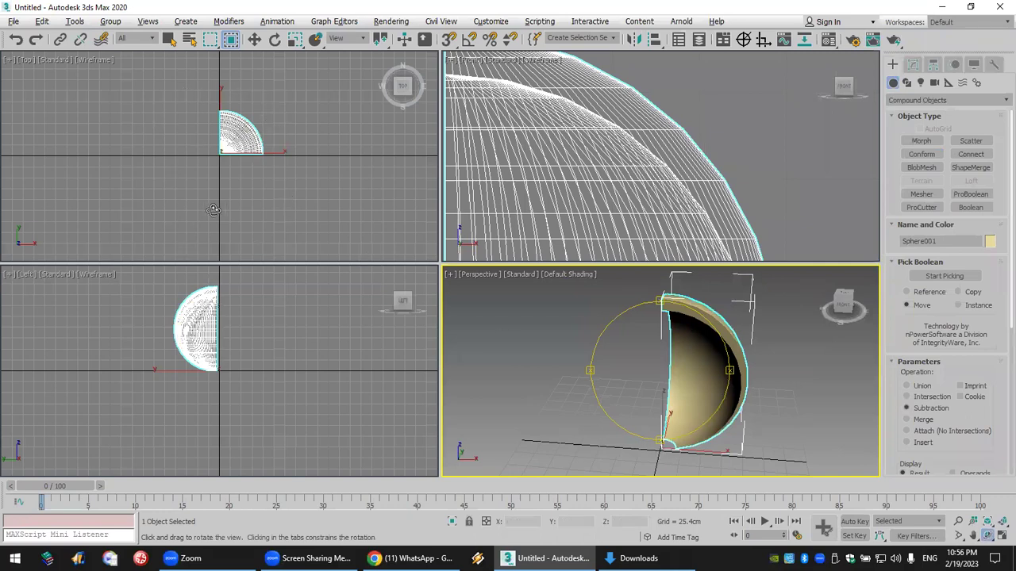
pyautogui.click(274, 40)
pyautogui.click(469, 40)
pyautogui.rightClick(469, 40)
pyautogui.moveTo(514, 285); pyautogui.dragTo(481, 288)
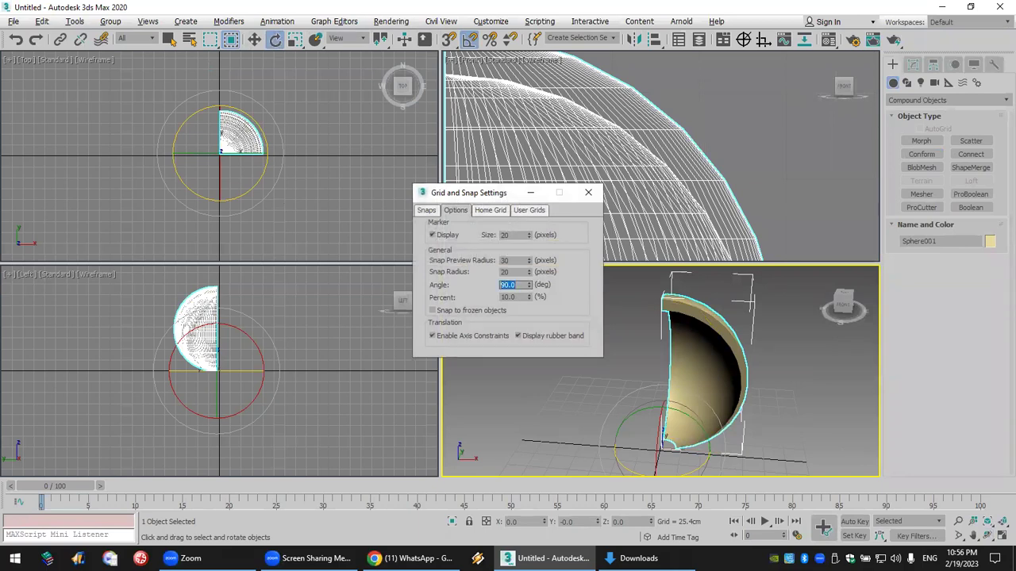
pyautogui.click(588, 193)
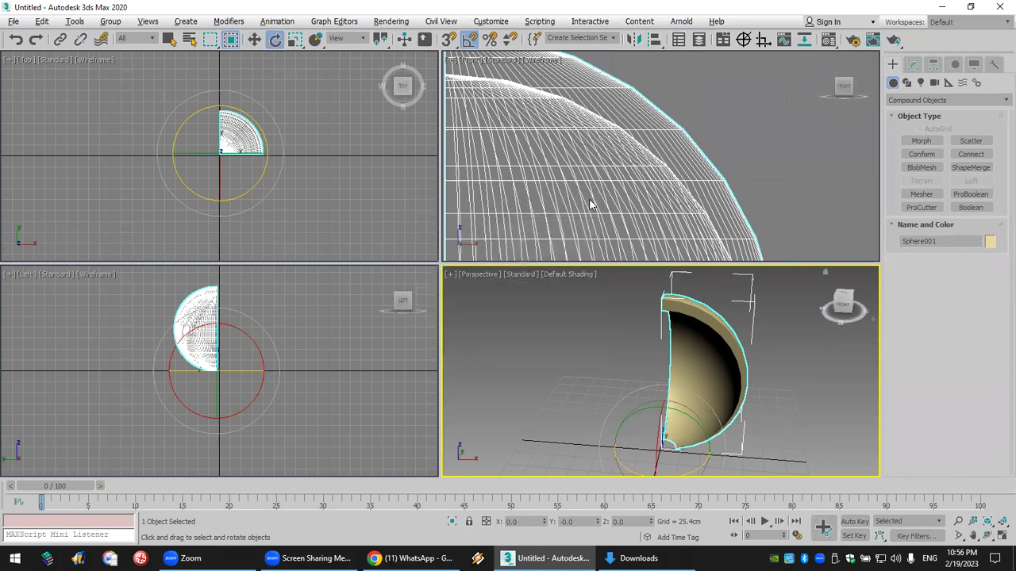
# Make three rotated copies of the petal shell at 90-degree intervals around the vertical axis to close the sphere.
pyautogui.click(254, 129)
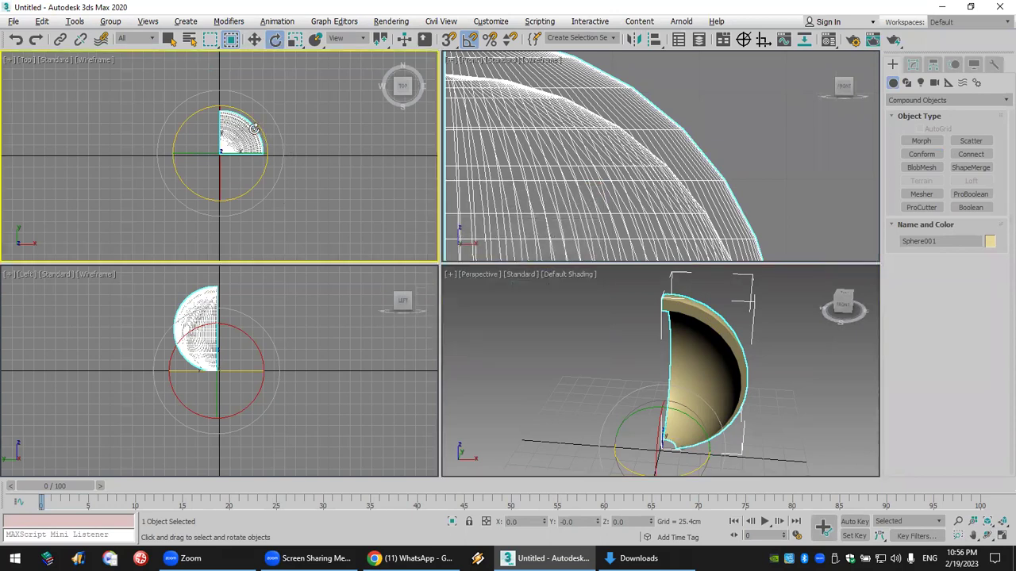
pyautogui.keyDown('shift'); pyautogui.moveTo(254, 125); pyautogui.dragTo(259, 129); pyautogui.keyUp('shift')
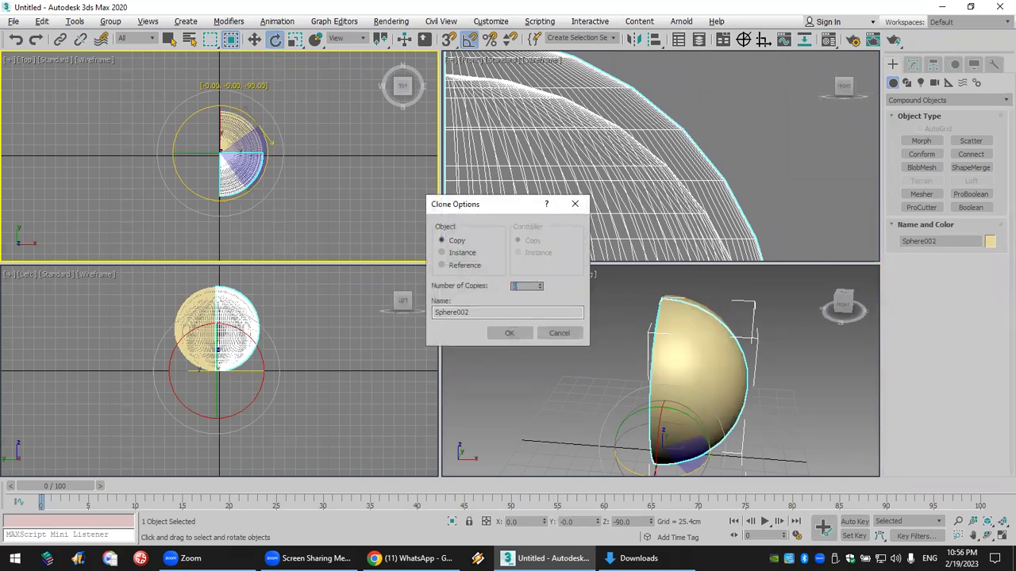
pyautogui.click(508, 334)
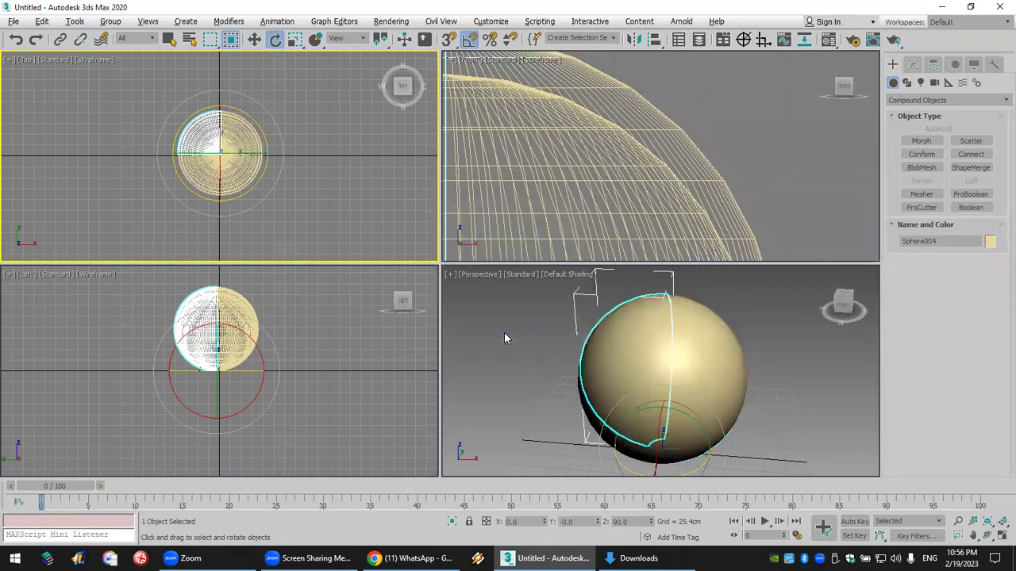
pyautogui.click(294, 149)
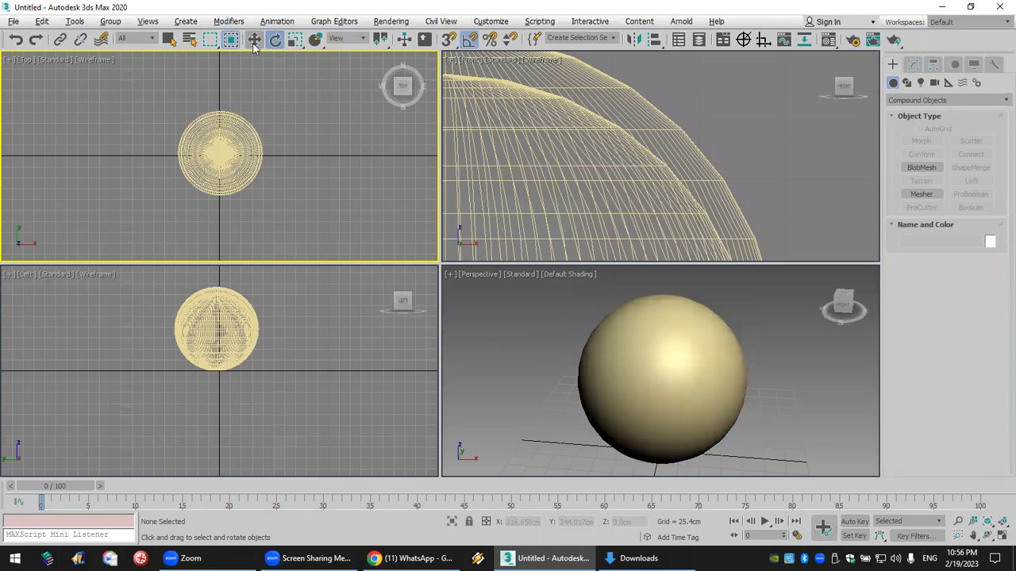
pyautogui.click(225, 132)
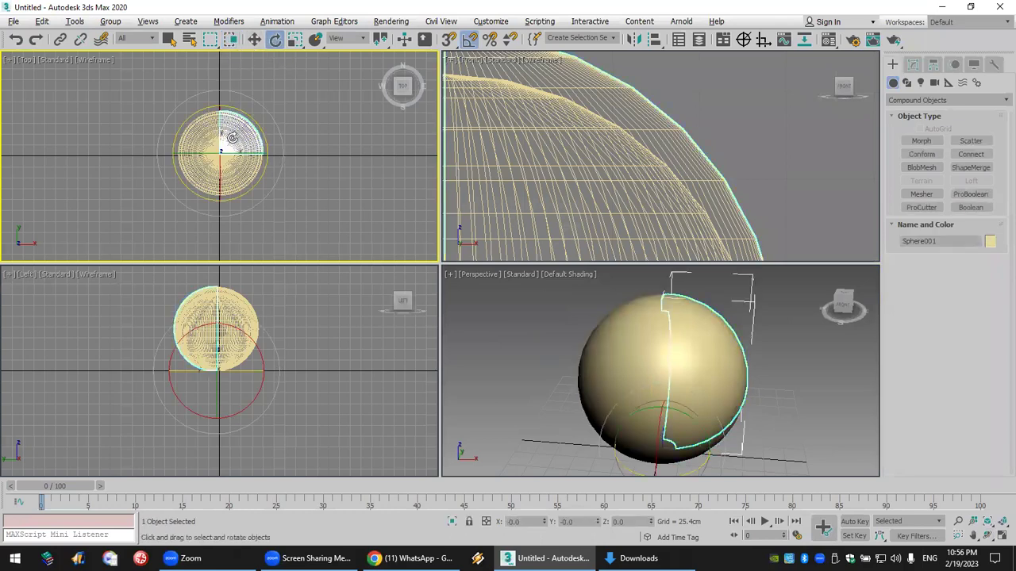
pyautogui.moveTo(236, 132)
pyautogui.mouseDown()
pyautogui.moveTo(254, 136)
pyautogui.moveTo(242, 119)
pyautogui.moveTo(238, 131)
pyautogui.moveTo(269, 127)
pyautogui.moveTo(202, 115)
pyautogui.moveTo(254, 115)
pyautogui.moveTo(210, 128)
pyautogui.moveTo(262, 119)
pyautogui.moveTo(227, 115)
pyautogui.moveTo(261, 119)
pyautogui.moveTo(234, 142)
pyautogui.mouseUp()
pyautogui.rightClick(234, 141)
pyautogui.click(15, 40)
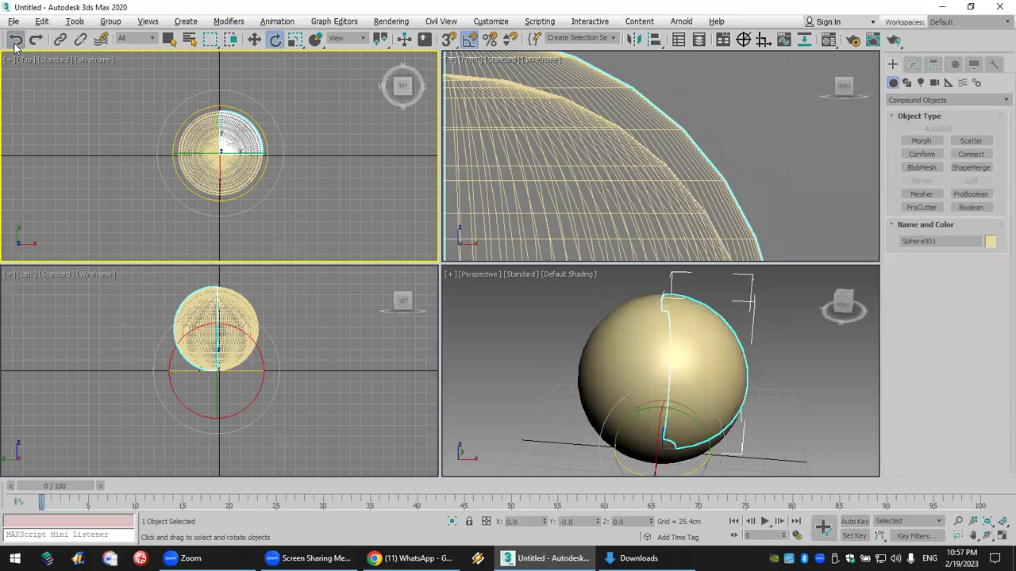
pyautogui.scroll(4, 195, 121)
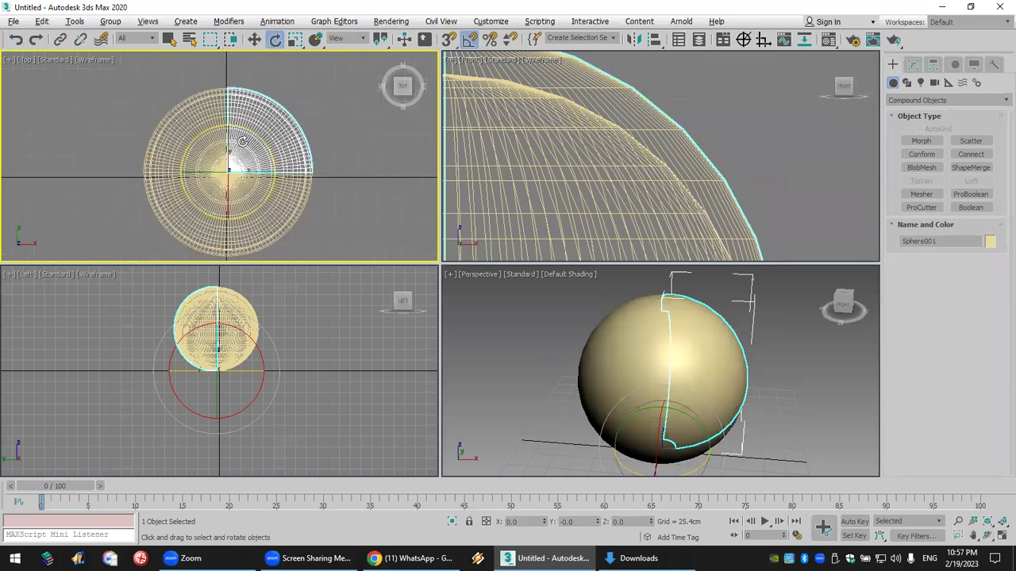
# Set the snap angle to 45 degrees and rotate all four petals together by 45 degrees around the vertical axis.
pyautogui.click(254, 40)
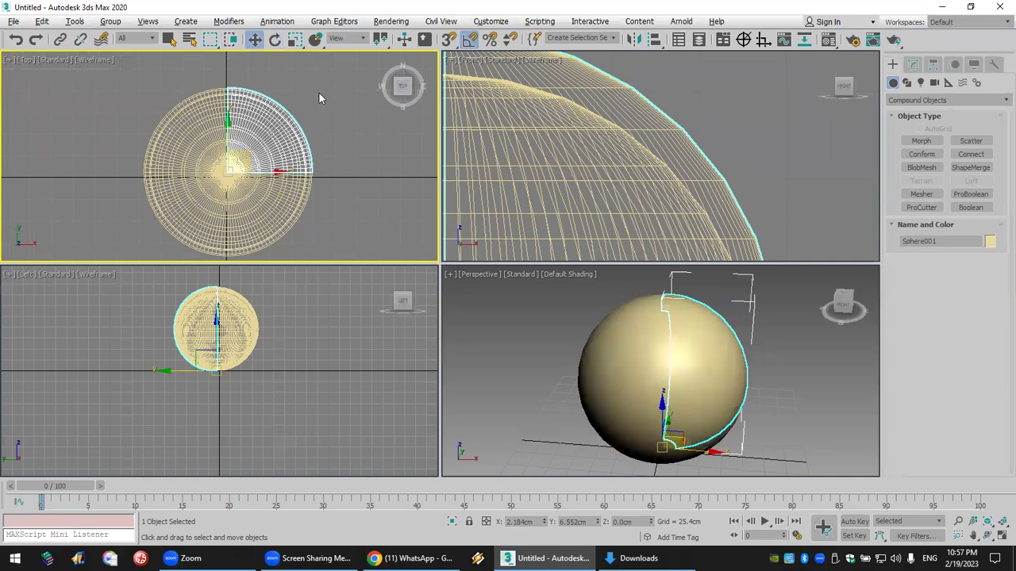
pyautogui.hotkey('ctrl', 'a')
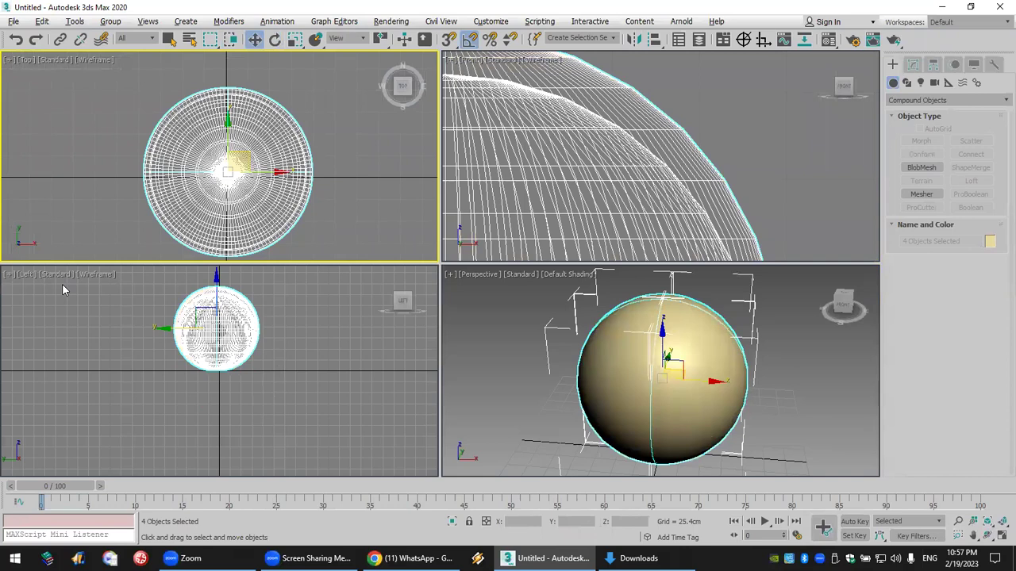
pyautogui.rightClick(470, 40)
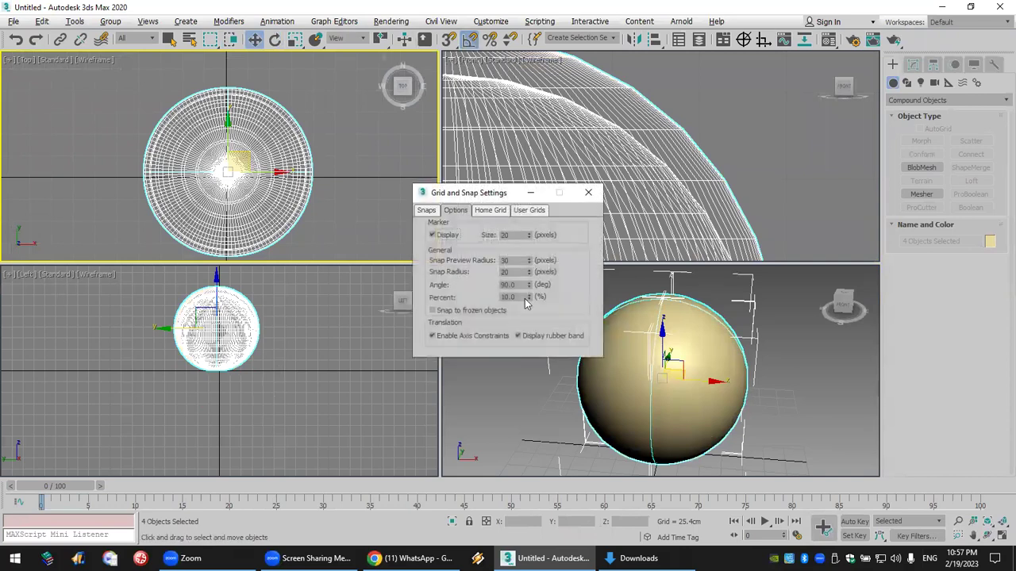
pyautogui.doubleClick(514, 284)
pyautogui.click(274, 40)
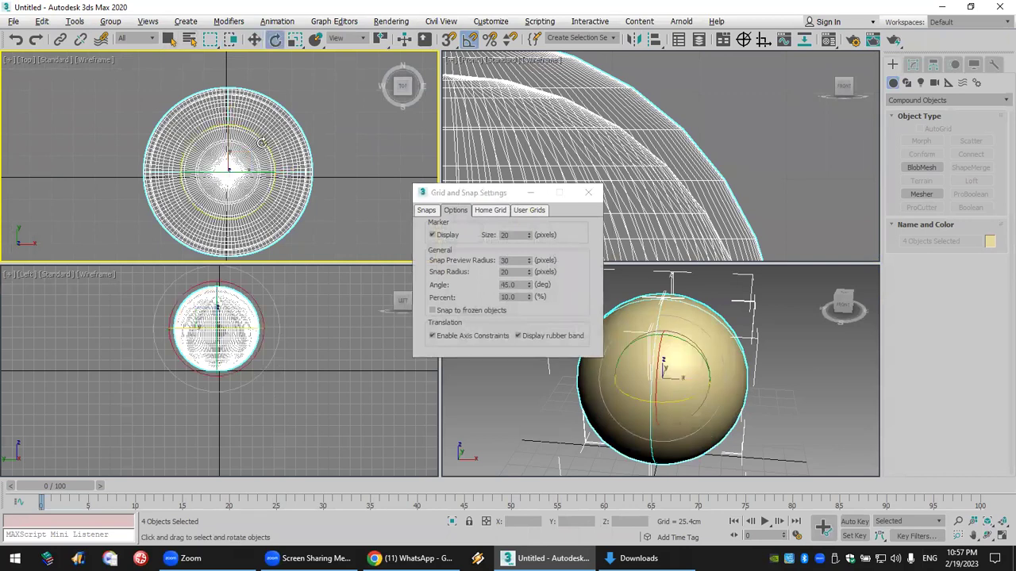
pyautogui.click(331, 156)
# At frame 100 with Auto Key on, tilt the petal on the positive X side outward by 45 degrees.
pyautogui.click(291, 197)
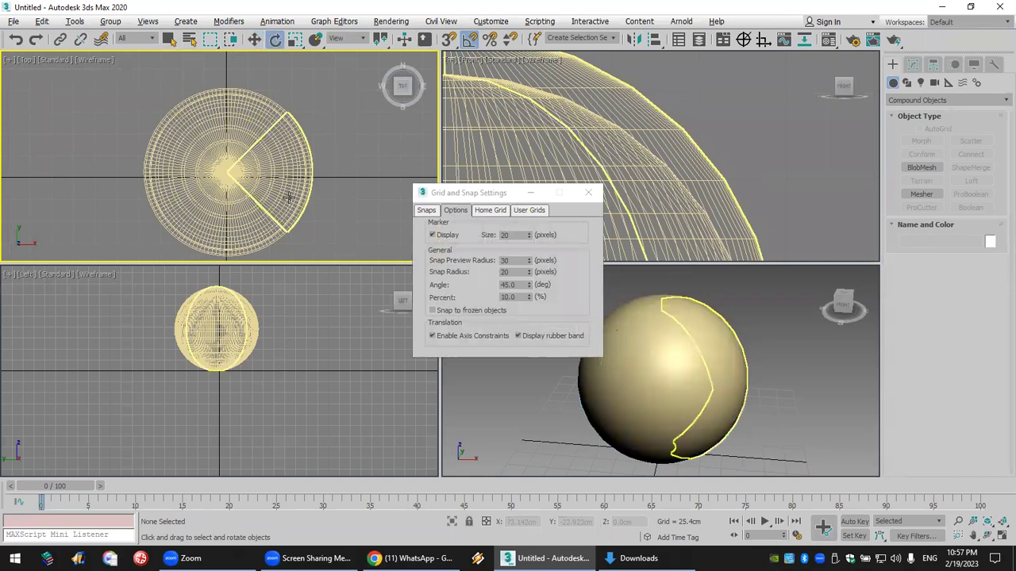
pyautogui.moveTo(255, 171); pyautogui.dragTo(249, 171)
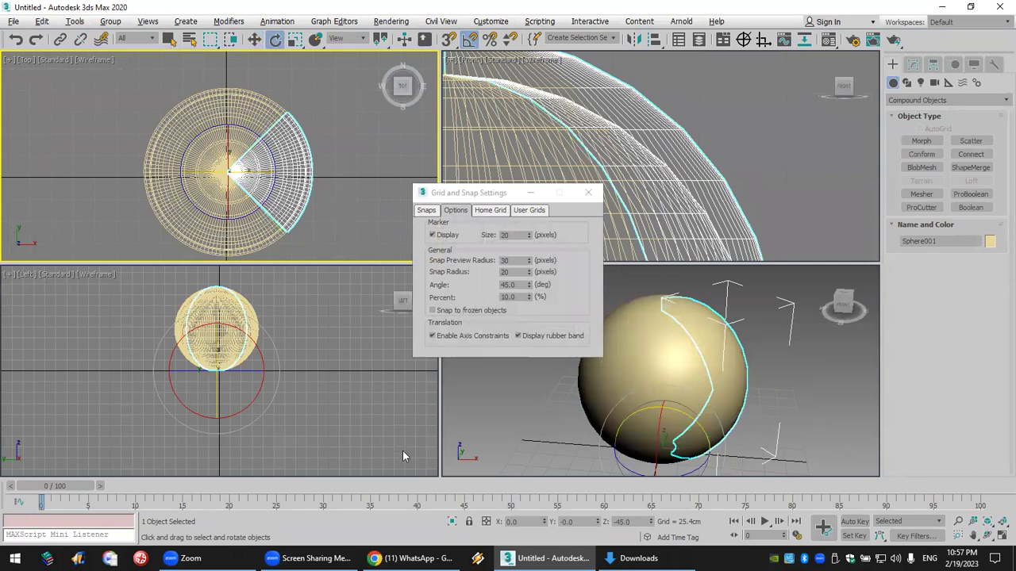
pyautogui.moveTo(71, 485); pyautogui.dragTo(959, 486)
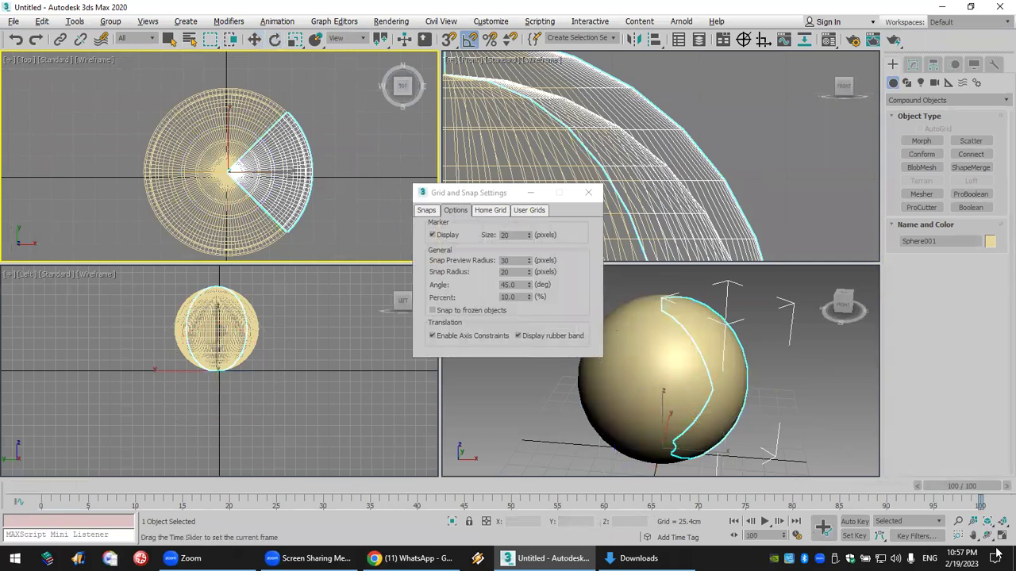
pyautogui.click(854, 523)
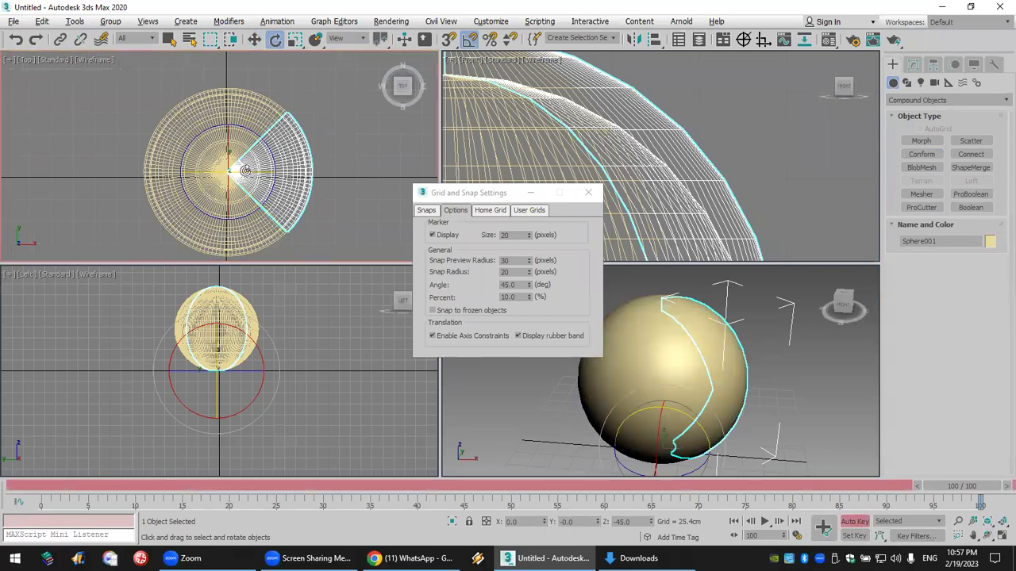
pyautogui.moveTo(246, 170); pyautogui.dragTo(252, 171)
# Tilt the remaining three petals outward by 45 degrees each at frame 100 to open the flower.
pyautogui.click(268, 242)
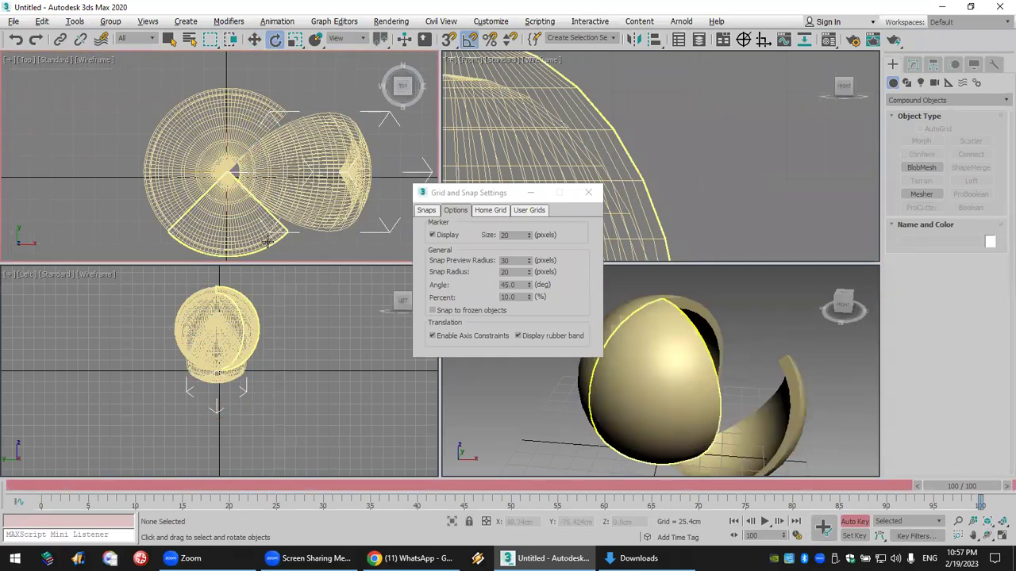
pyautogui.click(268, 240)
pyautogui.moveTo(224, 190); pyautogui.dragTo(150, 208)
pyautogui.click(149, 208)
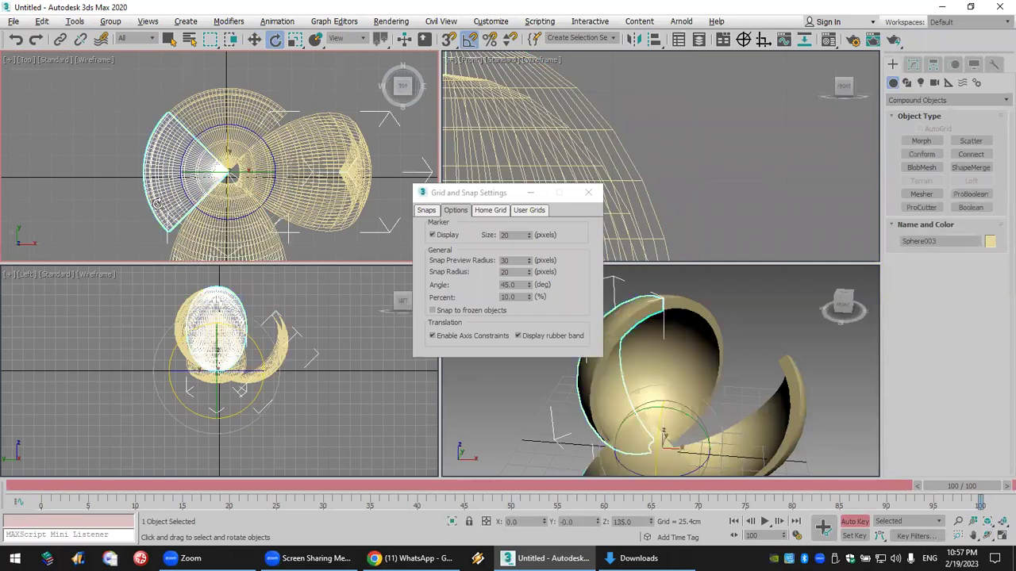
pyautogui.moveTo(204, 171); pyautogui.dragTo(193, 106)
pyautogui.click(193, 106)
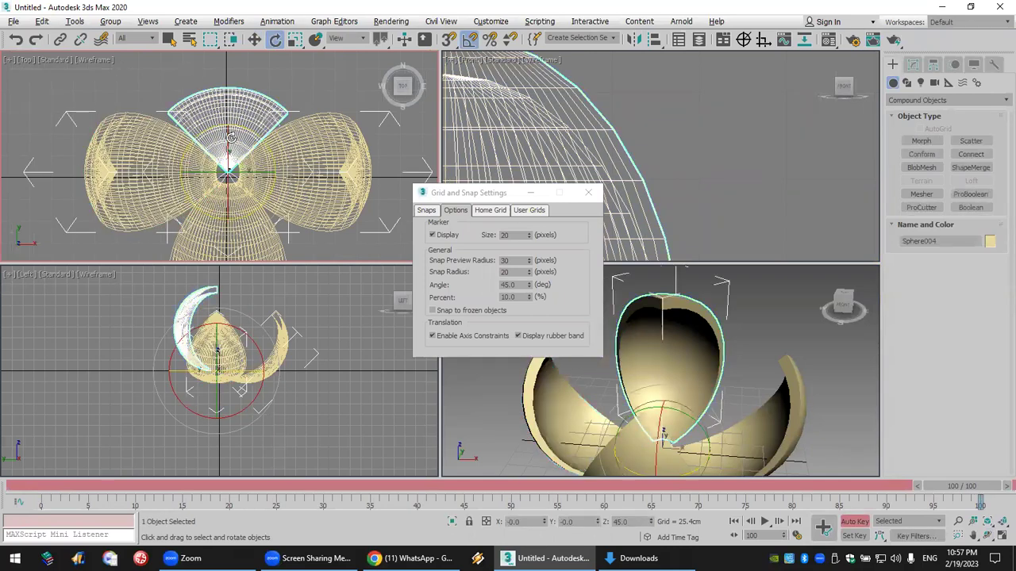
pyautogui.moveTo(227, 136); pyautogui.dragTo(228, 134)
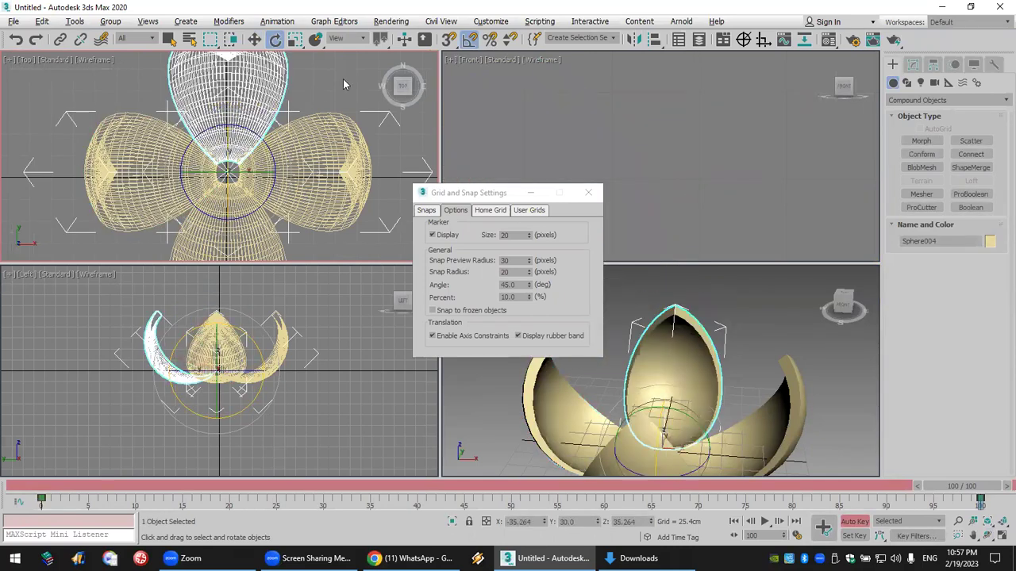
# Spin all four petals together around the vertical axis without angle snap, and turn off Auto Key.
pyautogui.hotkey('ctrl', 'a')
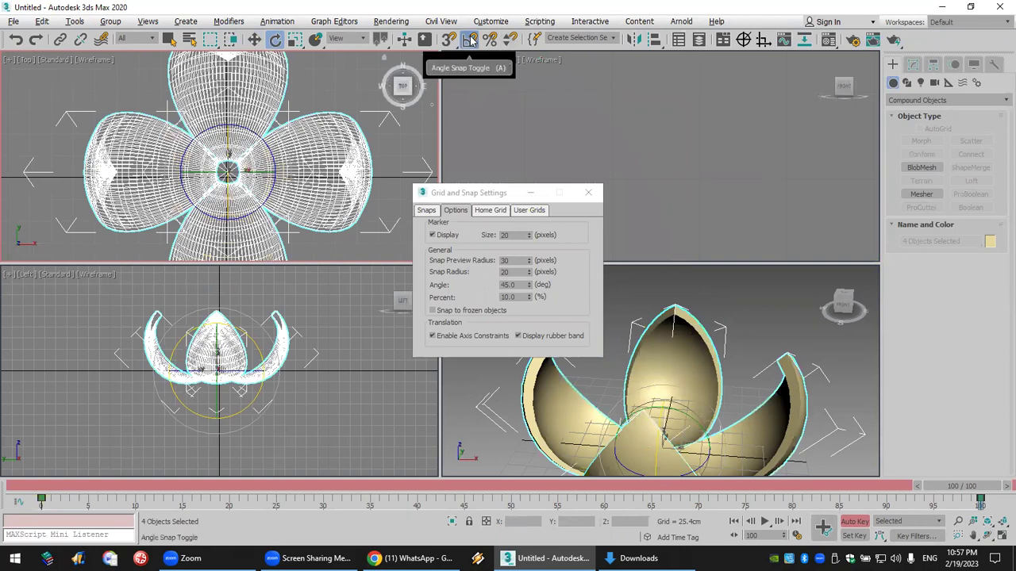
pyautogui.moveTo(249, 127); pyautogui.dragTo(612, 18)
pyautogui.click(588, 193)
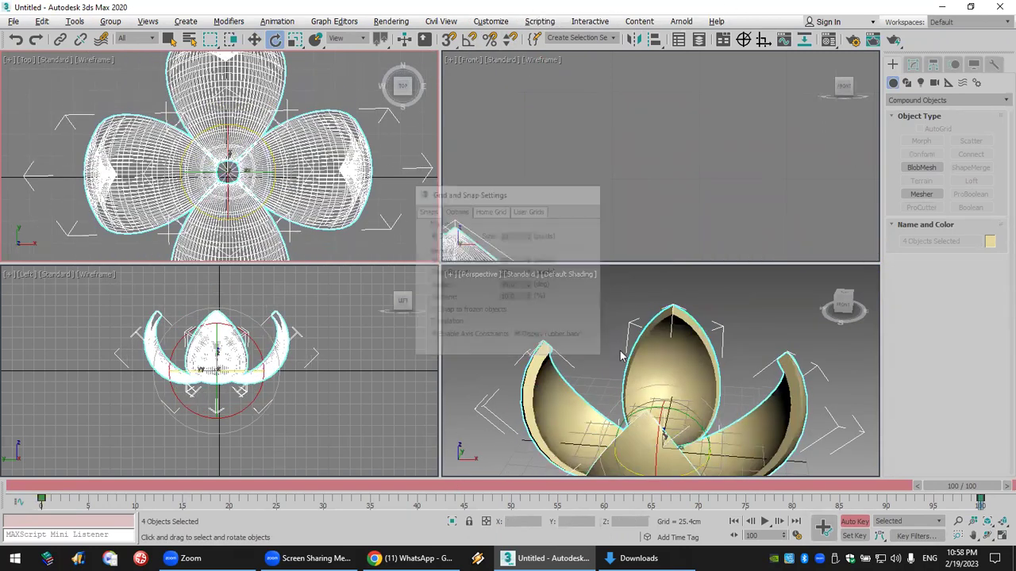
pyautogui.scroll(-5, 633, 347)
pyautogui.click(869, 521)
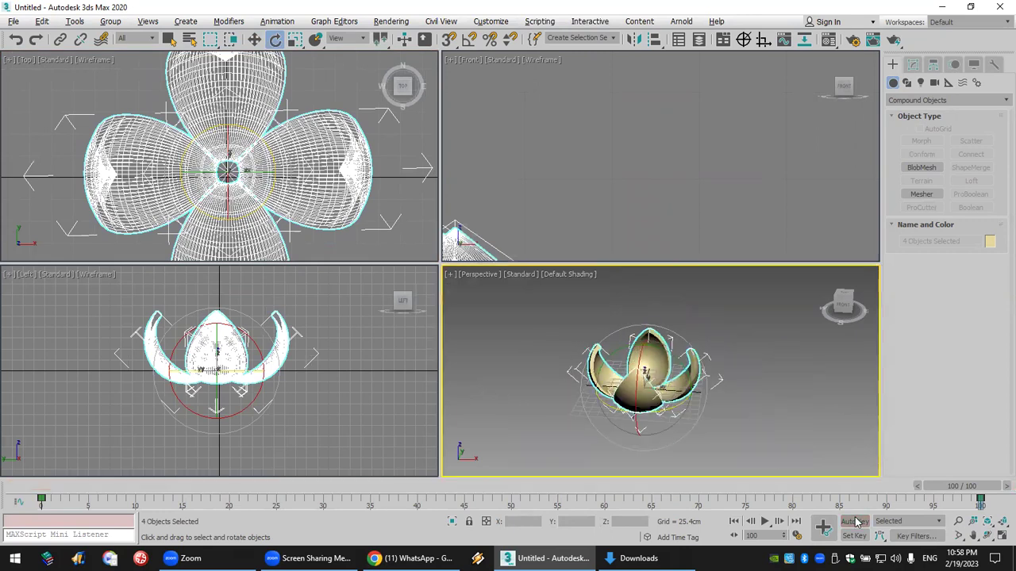
# Play the flower-opening animation with all viewports framed on the petals and nothing selected.
pyautogui.click(764, 521)
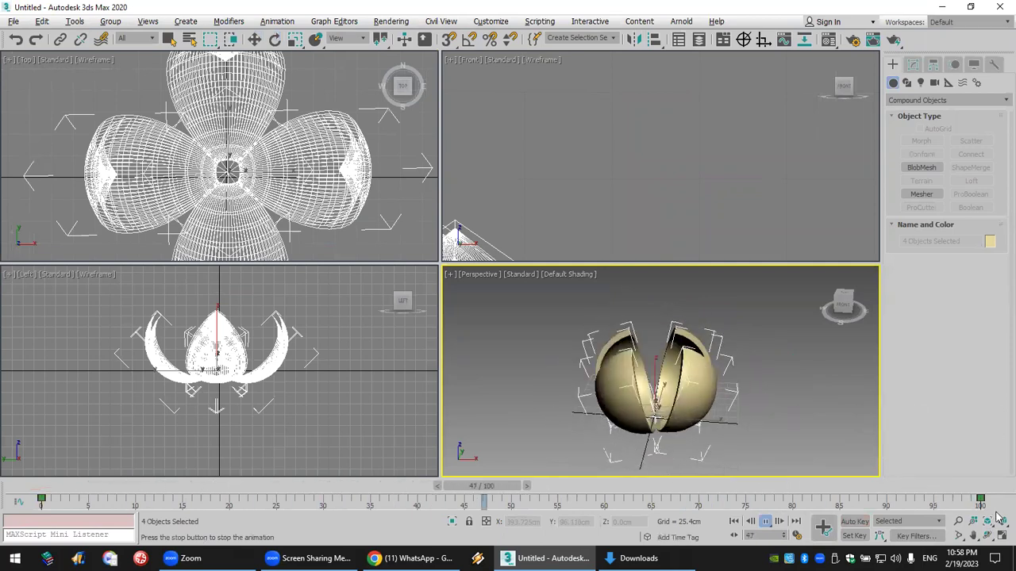
pyautogui.press('/')
pyautogui.hotkey('ctrl', 'shift', 'z')
pyautogui.press('e')
pyautogui.click(821, 406)
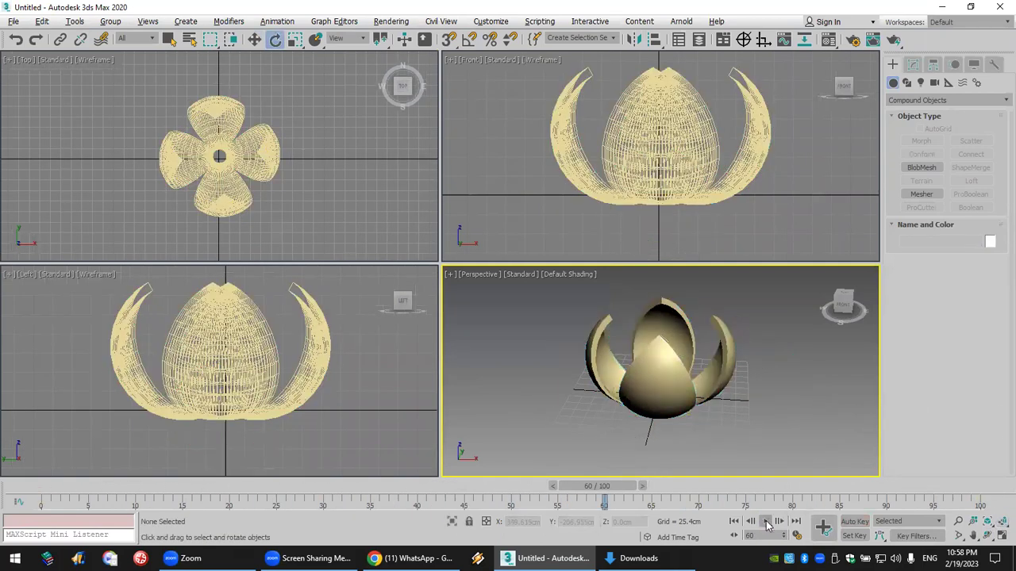
pyautogui.click(766, 520)
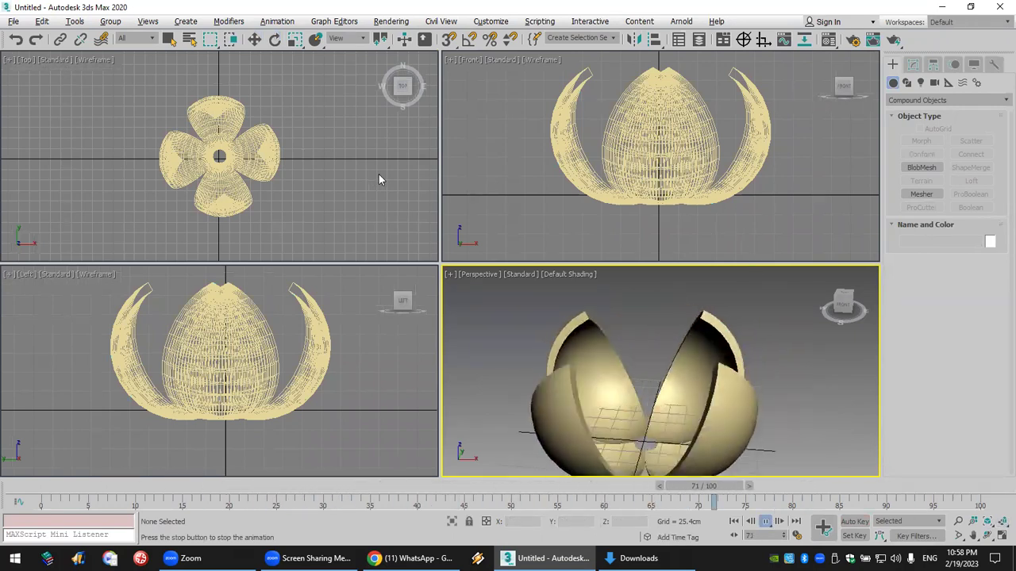
# Undo the petal animation and start a new empty scene without saving the changes.
pyautogui.click(16, 40)
pyautogui.click(16, 40)
pyautogui.click(16, 39)
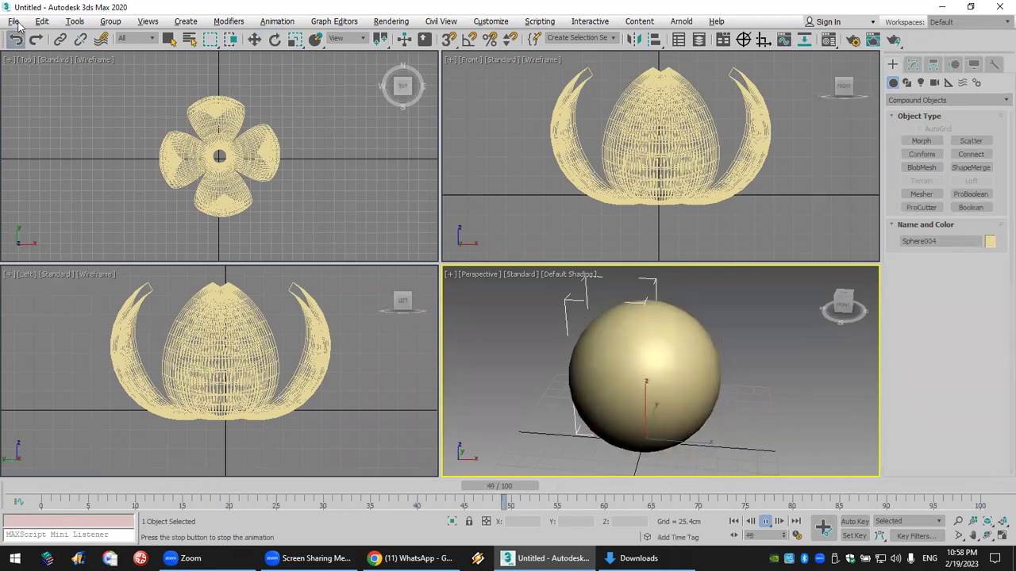
pyautogui.click(16, 22)
pyautogui.click(32, 59)
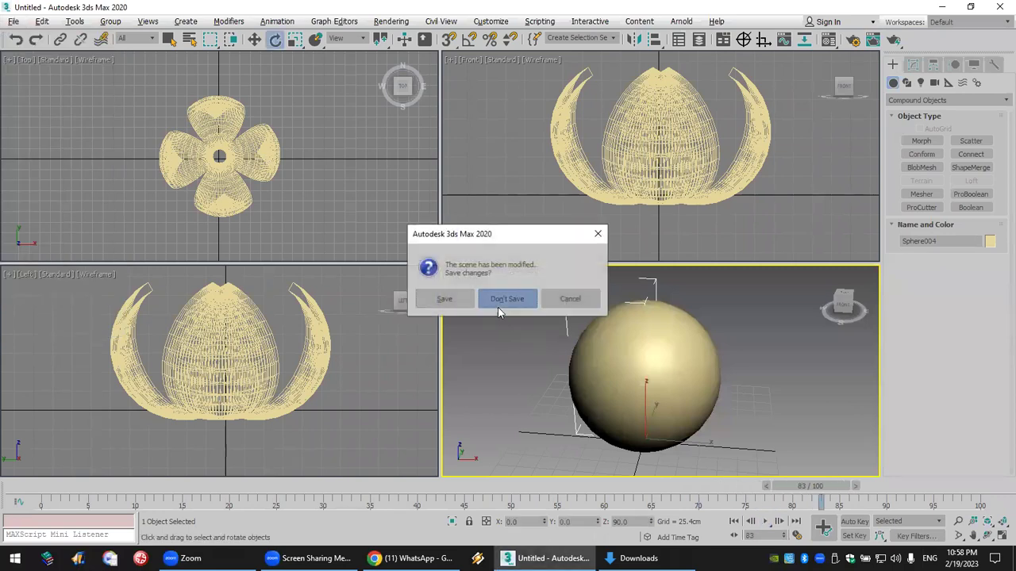
pyautogui.click(498, 307)
pyautogui.click(470, 295)
# Create a sphere of about 99 cm radius at the grid origin and colour it pale yellow.
pyautogui.click(934, 155)
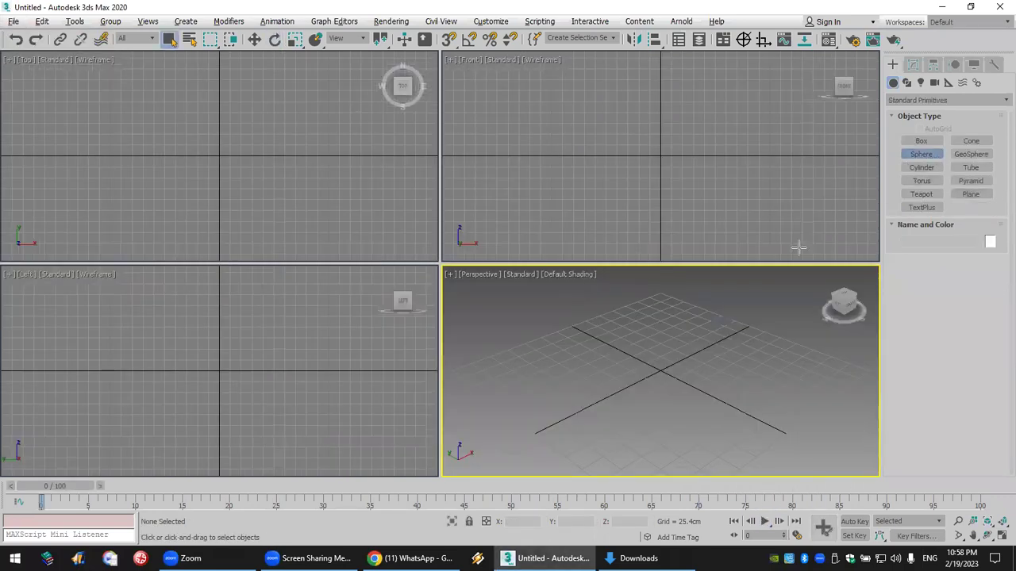
pyautogui.moveTo(658, 369); pyautogui.dragTo(721, 404)
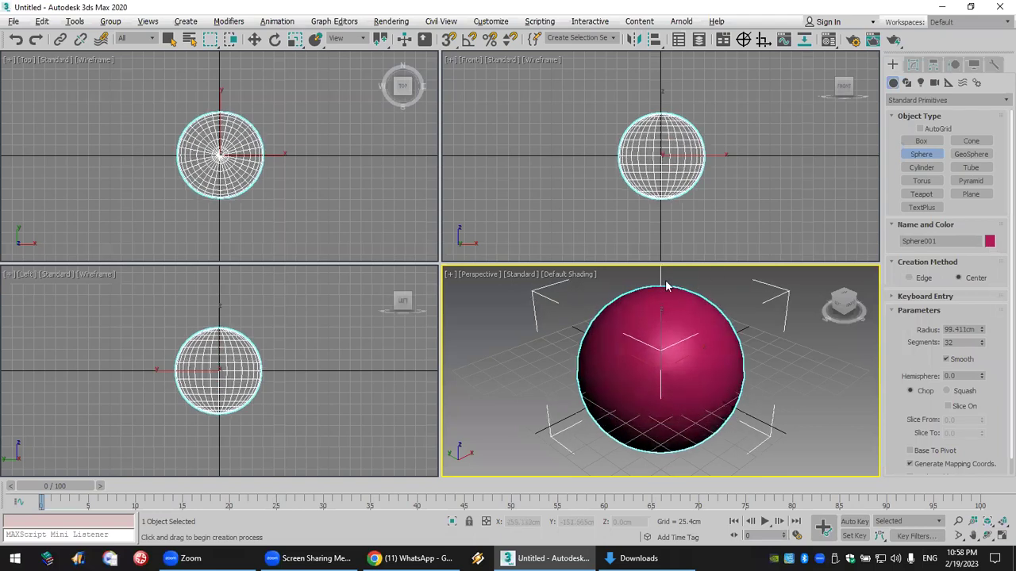
pyautogui.click(440, 227)
pyautogui.click(572, 348)
# Slice the sphere down to a quarter with Slice To at 270, and enable Base To Pivot.
pyautogui.scroll(-1, 918, 329)
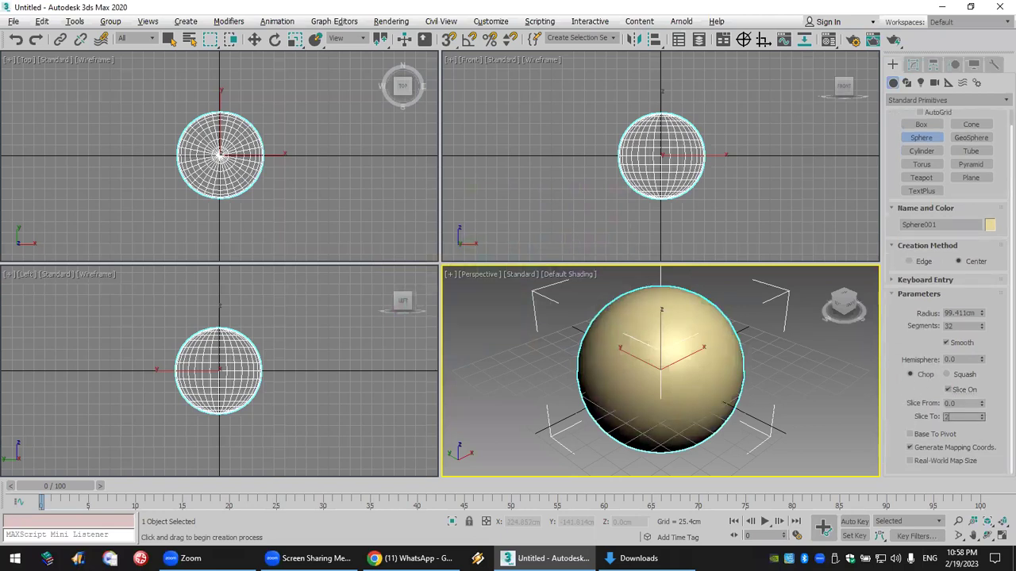
pyautogui.press('Return')
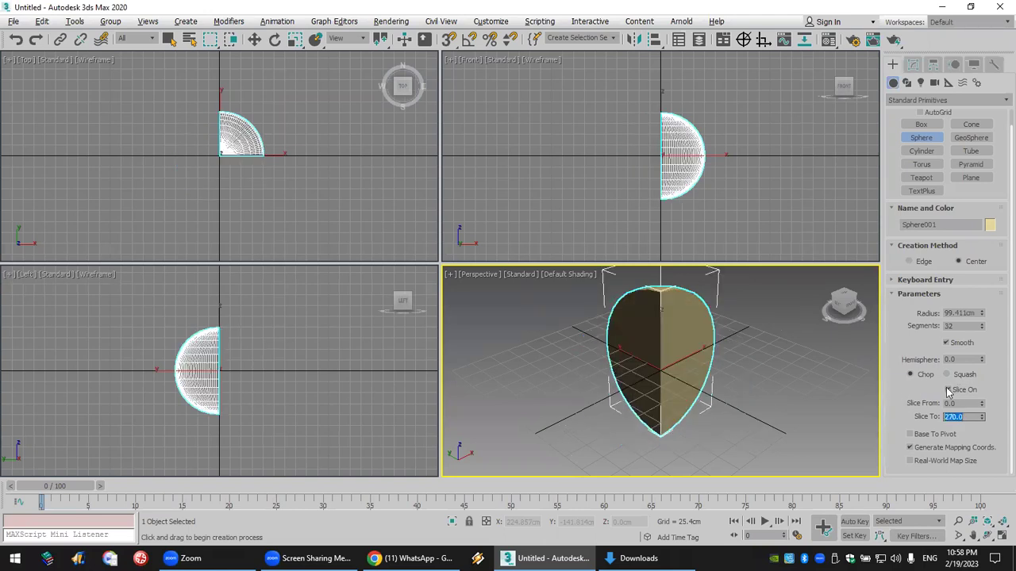
pyautogui.click(910, 434)
# Make a copy of the quarter sphere scaled down uniformly to about 91% from its base pivot, and deselect it.
pyautogui.moveTo(742, 184); pyautogui.dragTo(698, 230, button='middle')
pyautogui.click(294, 39)
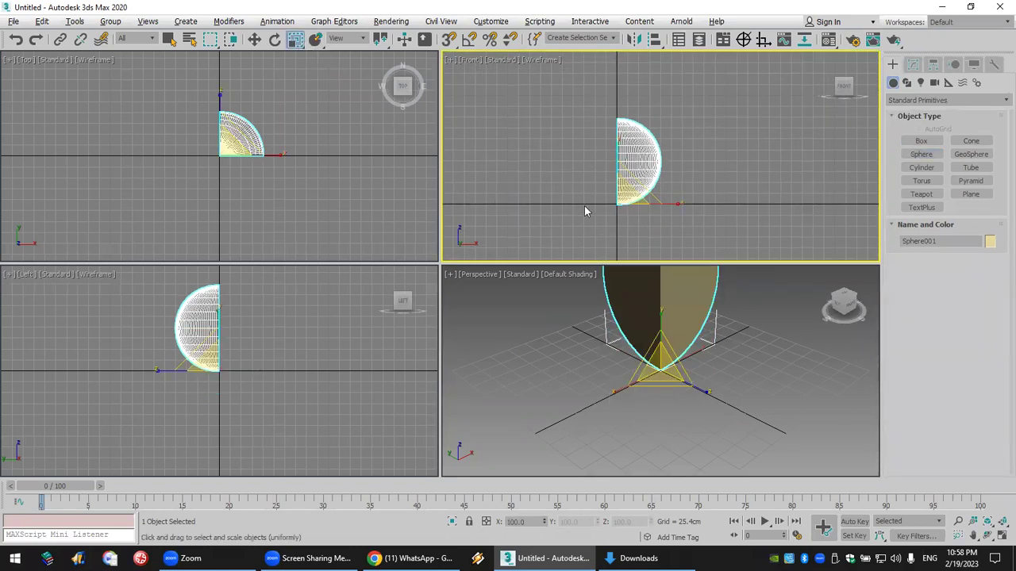
pyautogui.moveTo(616, 198); pyautogui.dragTo(620, 210)
pyautogui.click(510, 332)
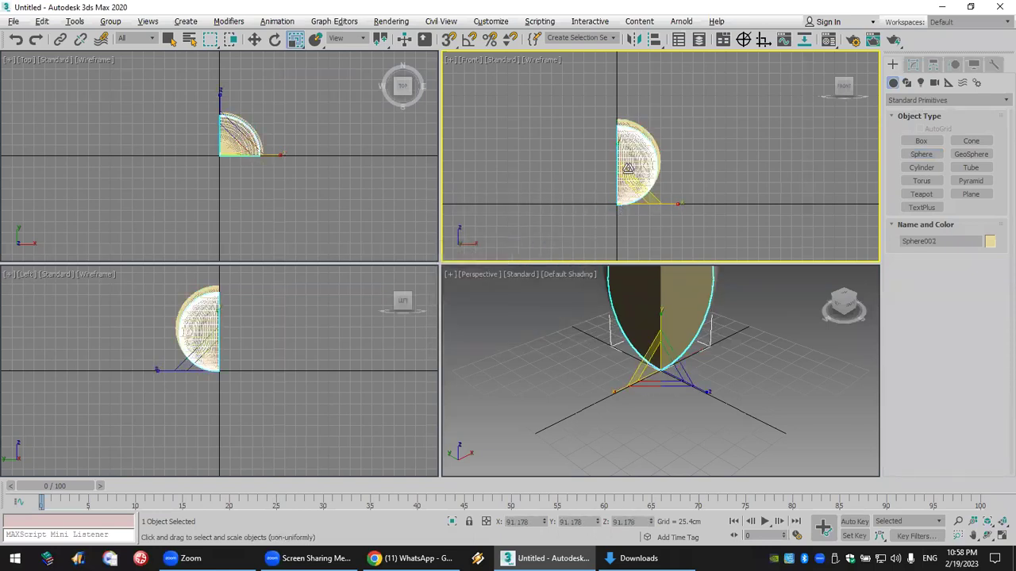
pyautogui.moveTo(627, 168); pyautogui.dragTo(628, 159)
pyautogui.click(723, 134)
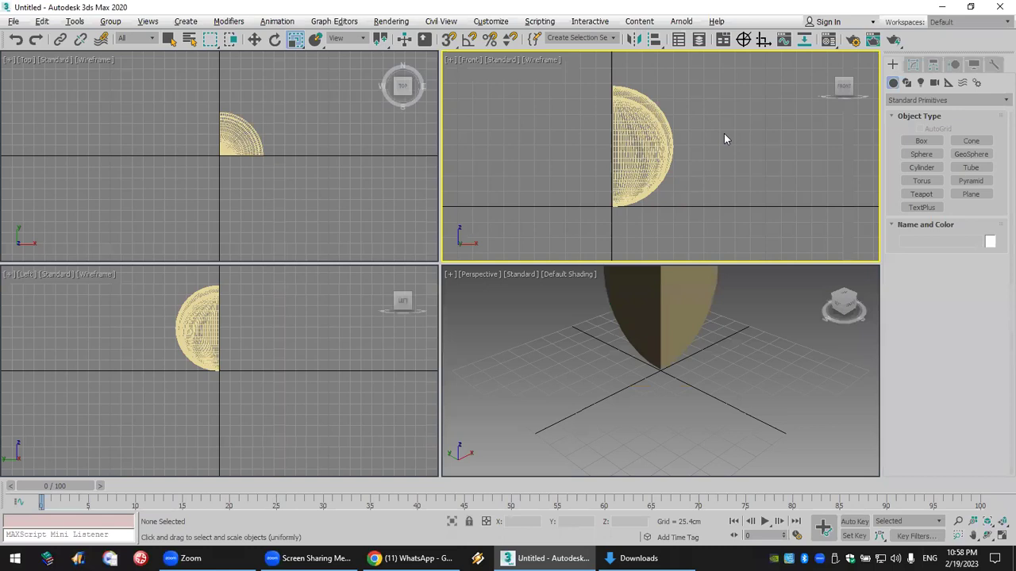
# Subtract the smaller quarter sphere from the outer one with ProBoolean to hollow out the petal, and deselect it.
pyautogui.click(653, 103)
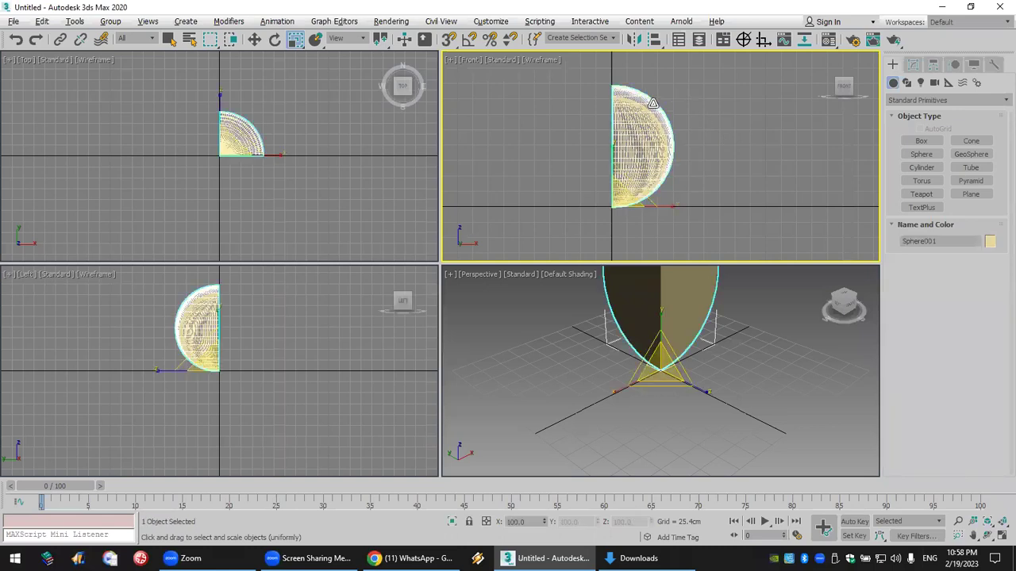
pyautogui.click(907, 100)
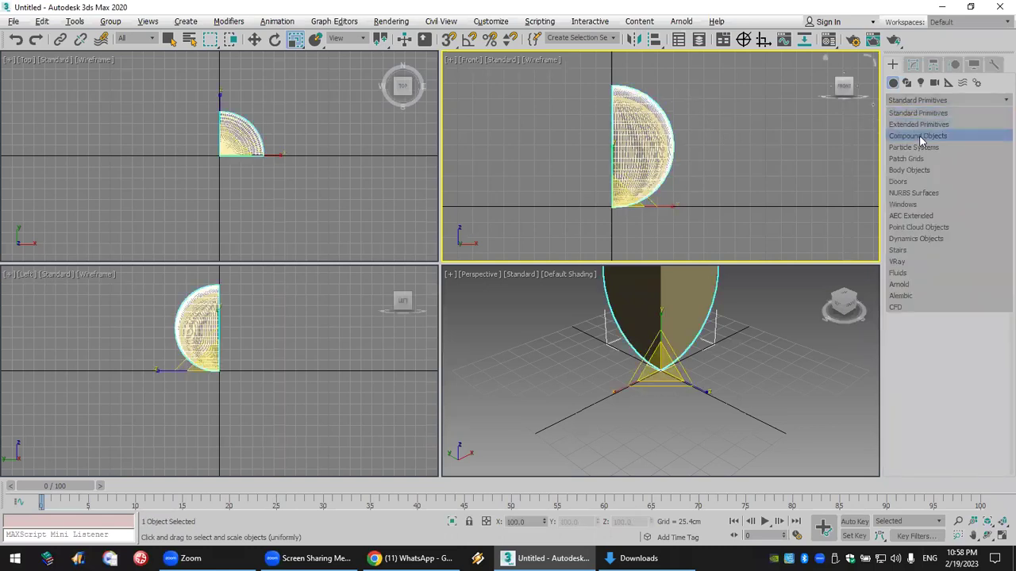
pyautogui.click(919, 136)
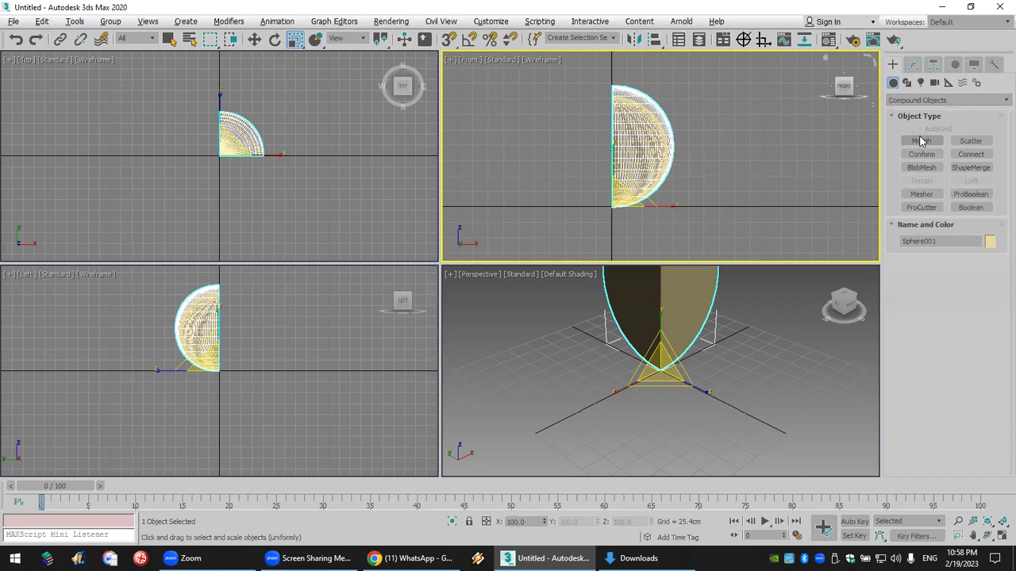
pyautogui.click(960, 197)
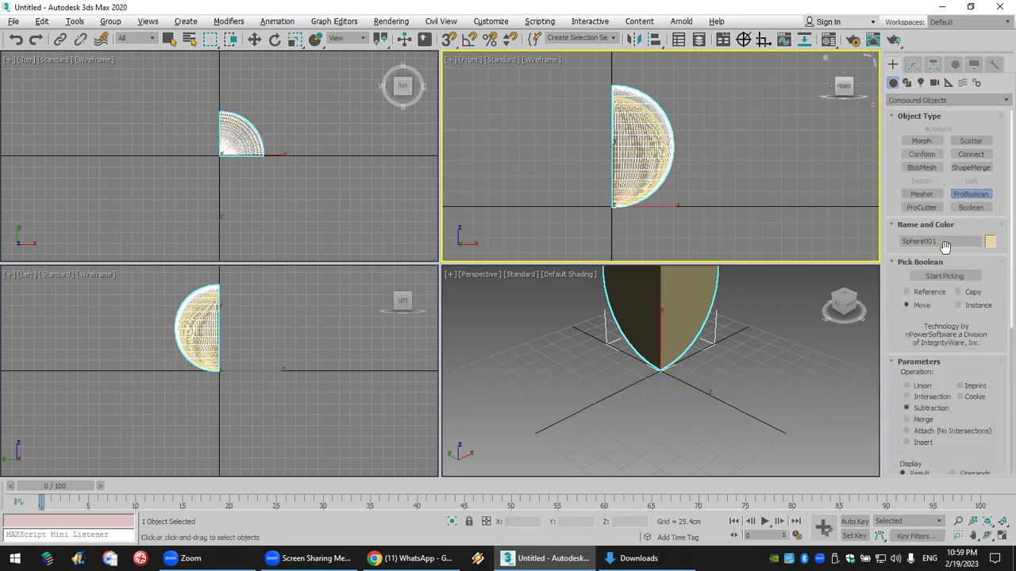
pyautogui.click(942, 276)
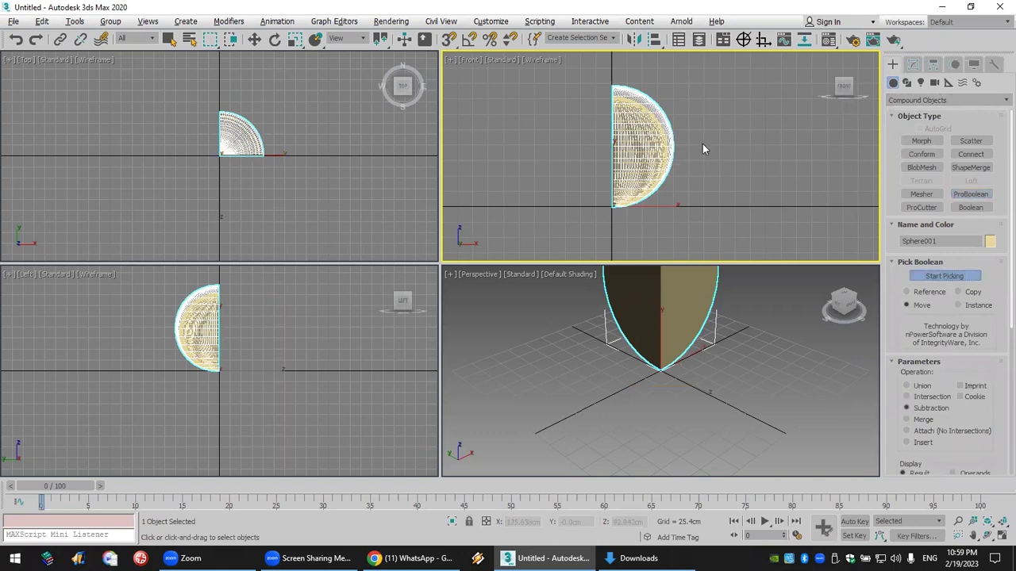
pyautogui.click(651, 129)
pyautogui.moveTo(725, 366); pyautogui.dragTo(702, 409, button='middle')
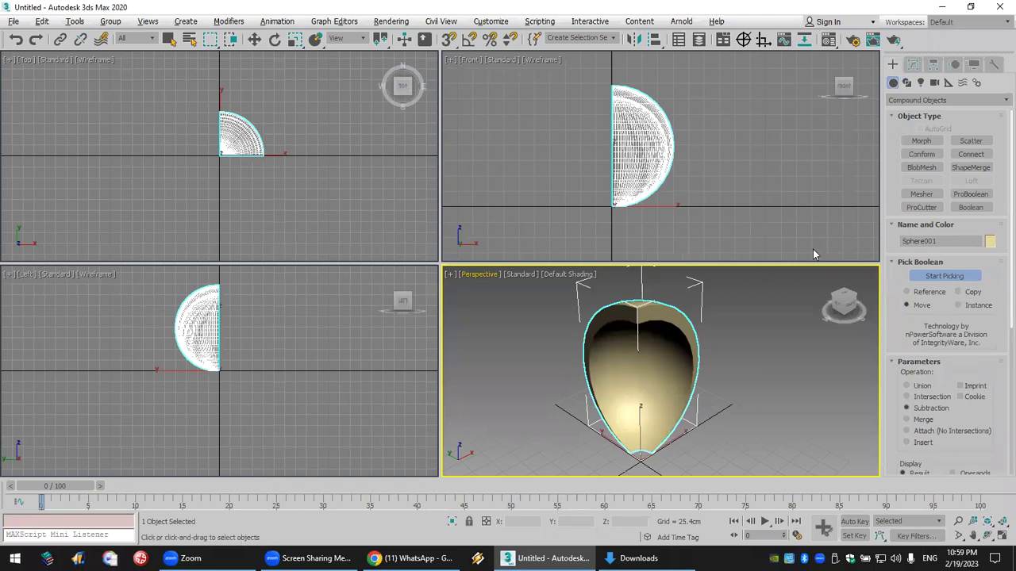
pyautogui.press('w')
pyautogui.click(745, 313)
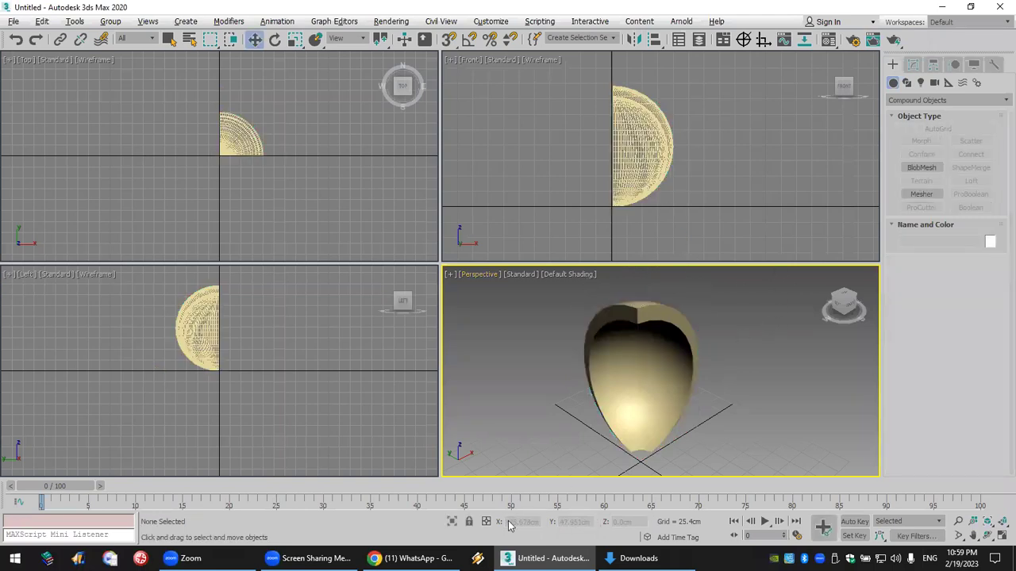